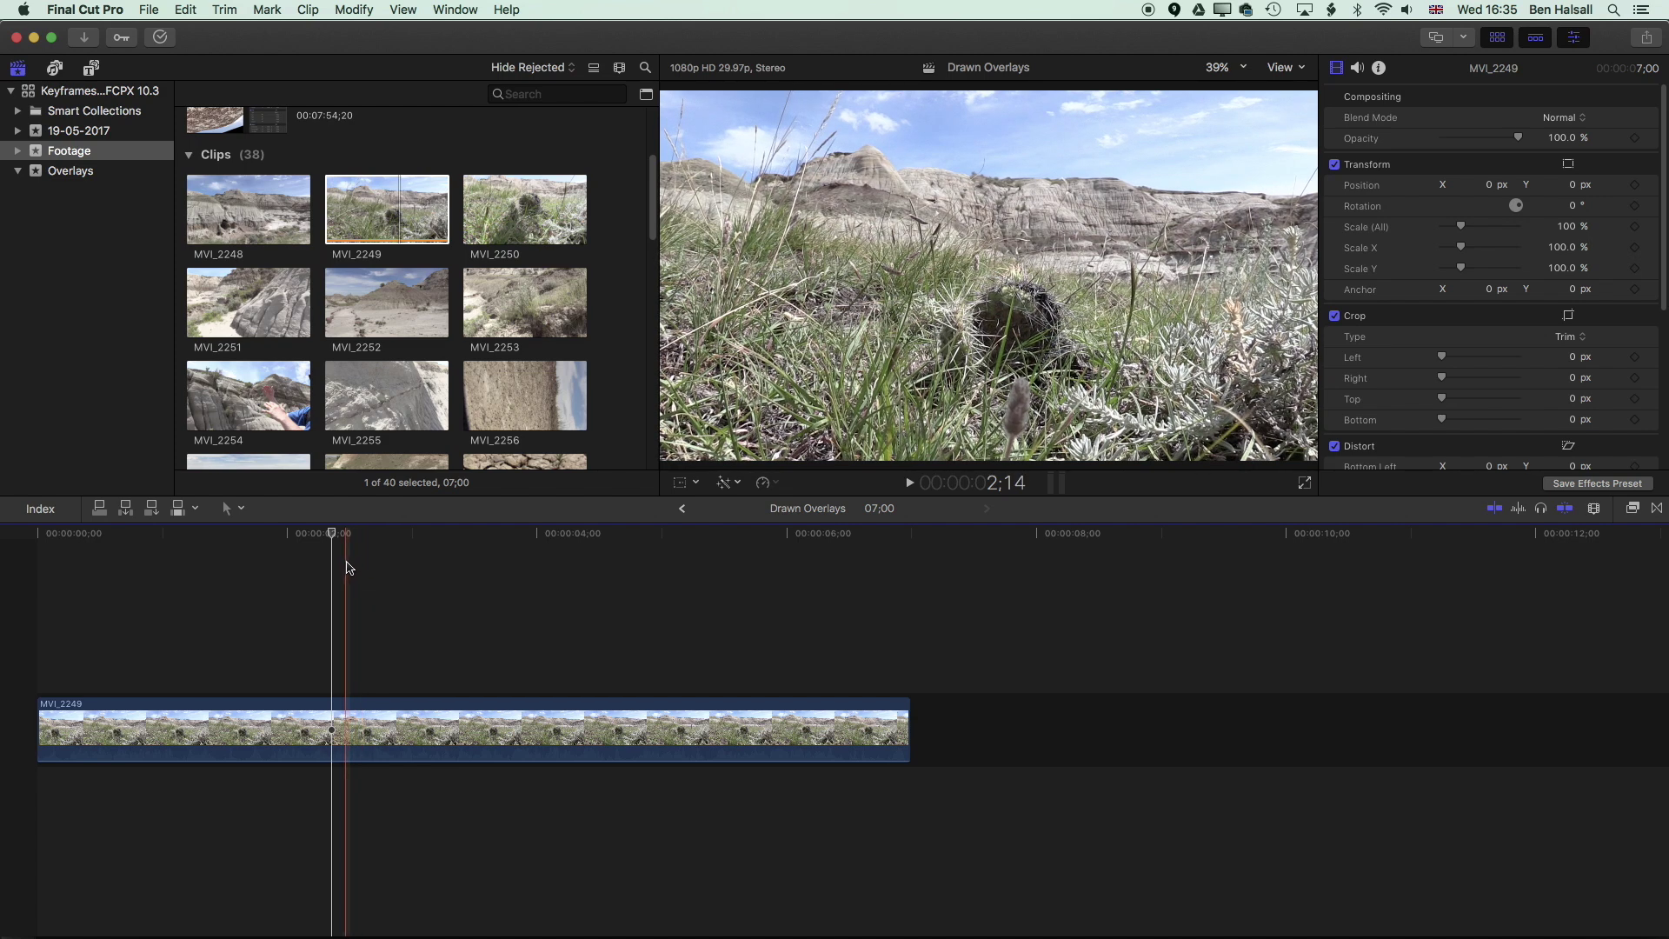
# - Show the Overlays event's clips, bringing drawn cube clip 20170523_091939 into the viewer
pyautogui.click(117, 178)
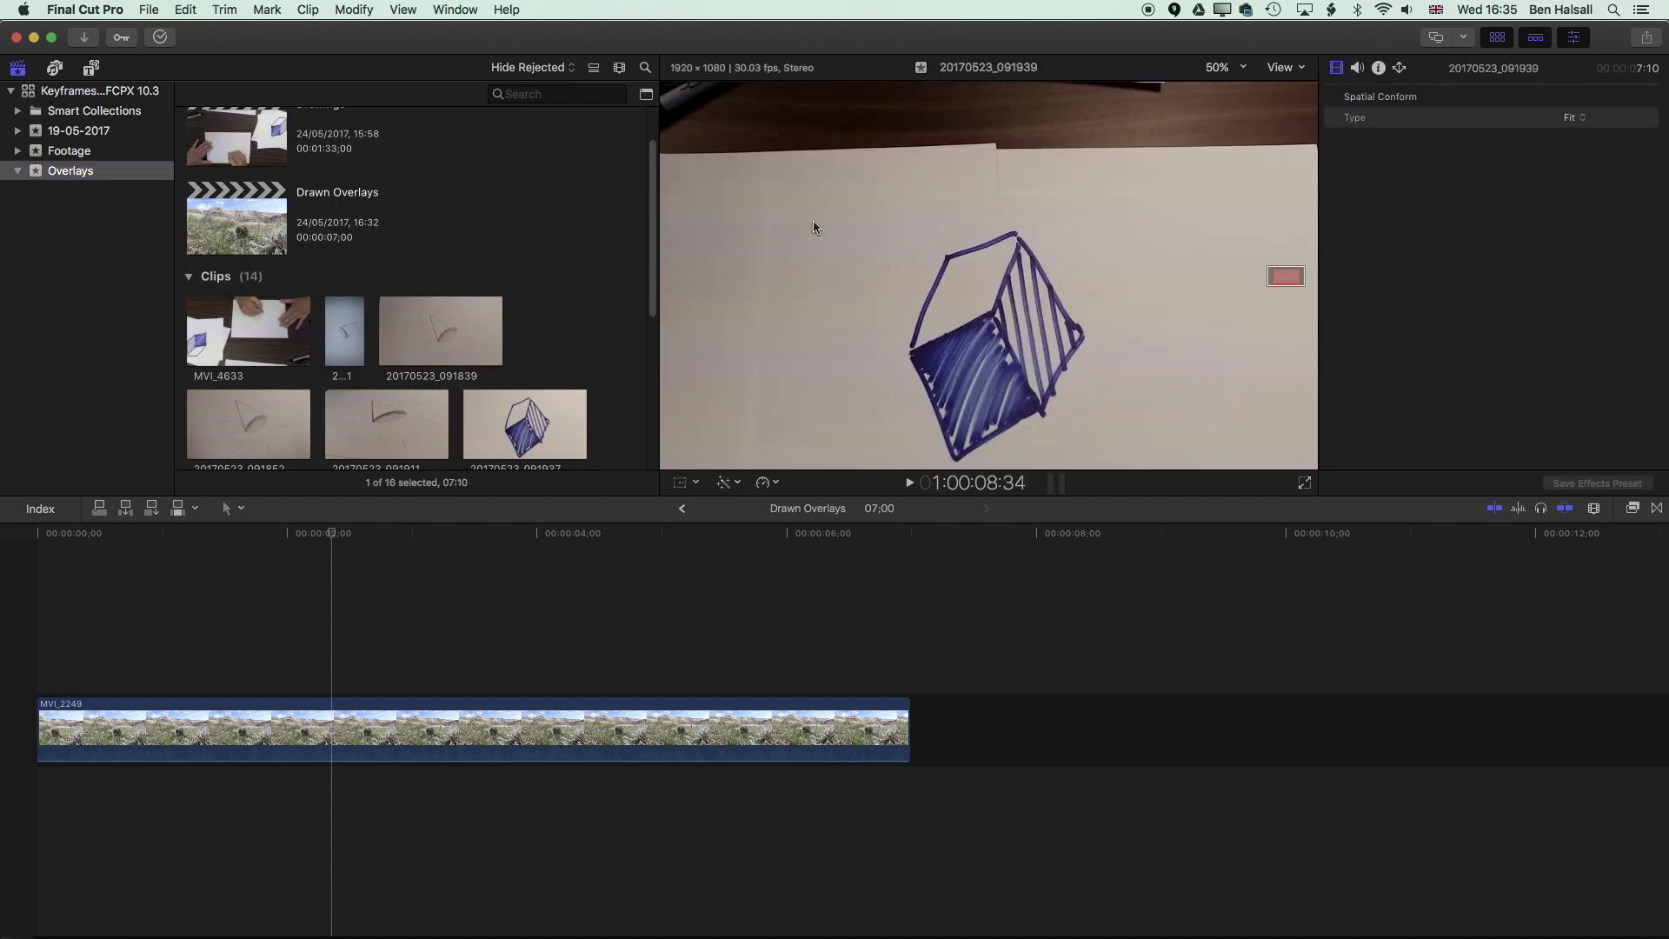
# - Set the viewer zoom to Fit and preview the cone sketch clip 20170523_091839
pyautogui.click(1239, 76)
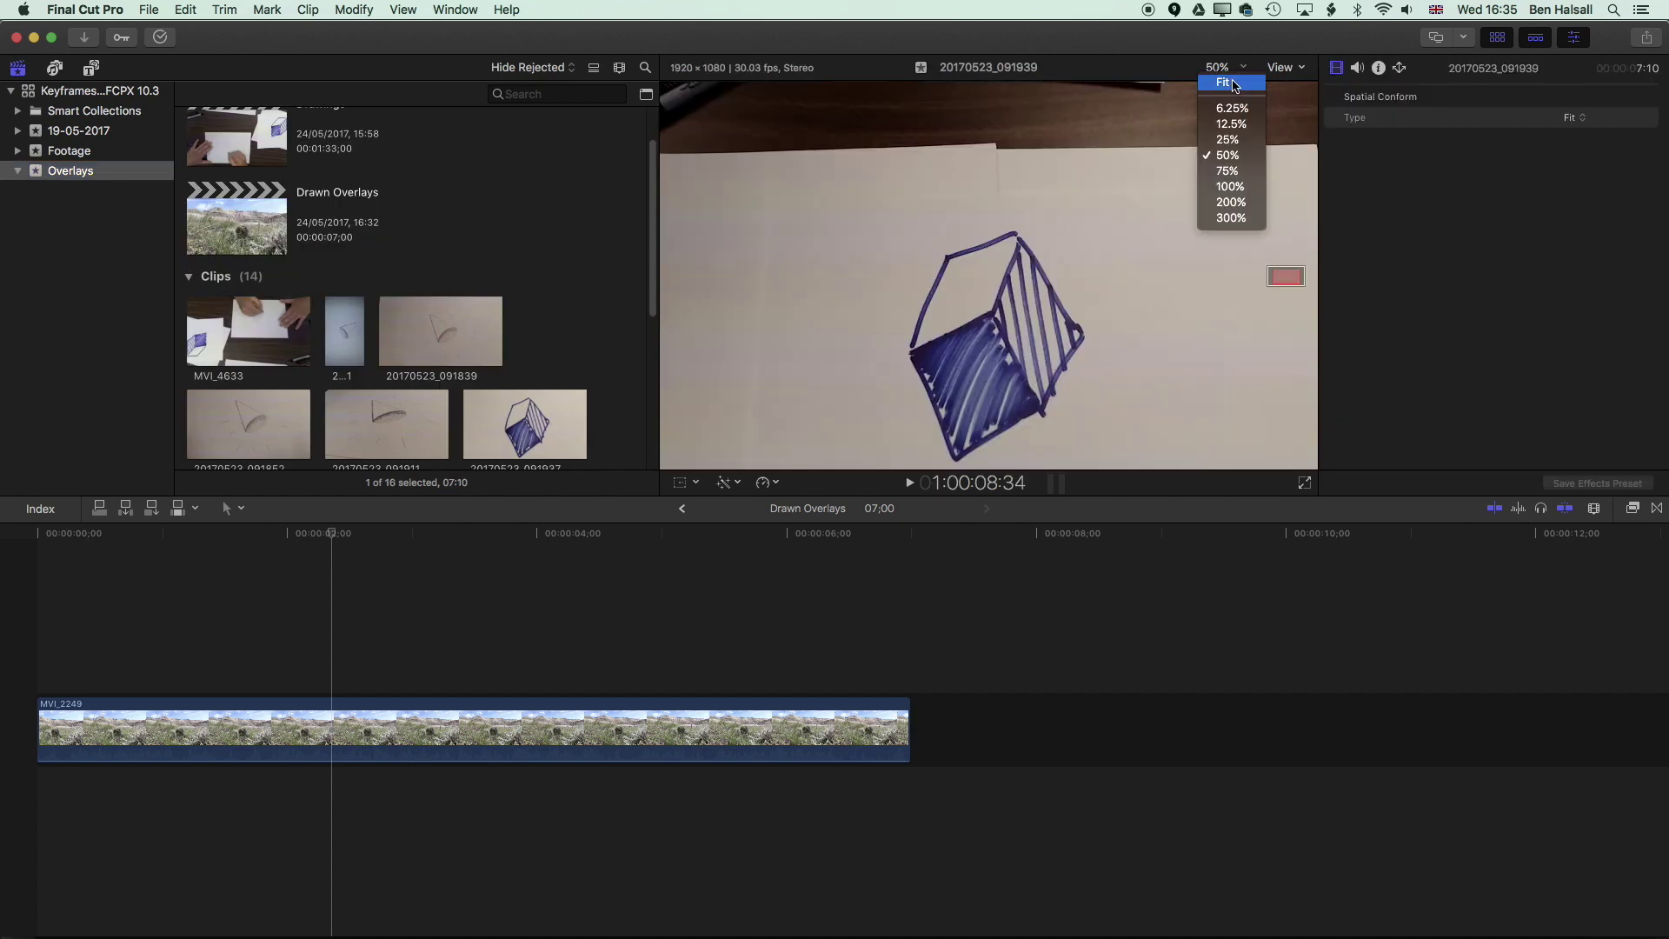
pyautogui.click(1237, 84)
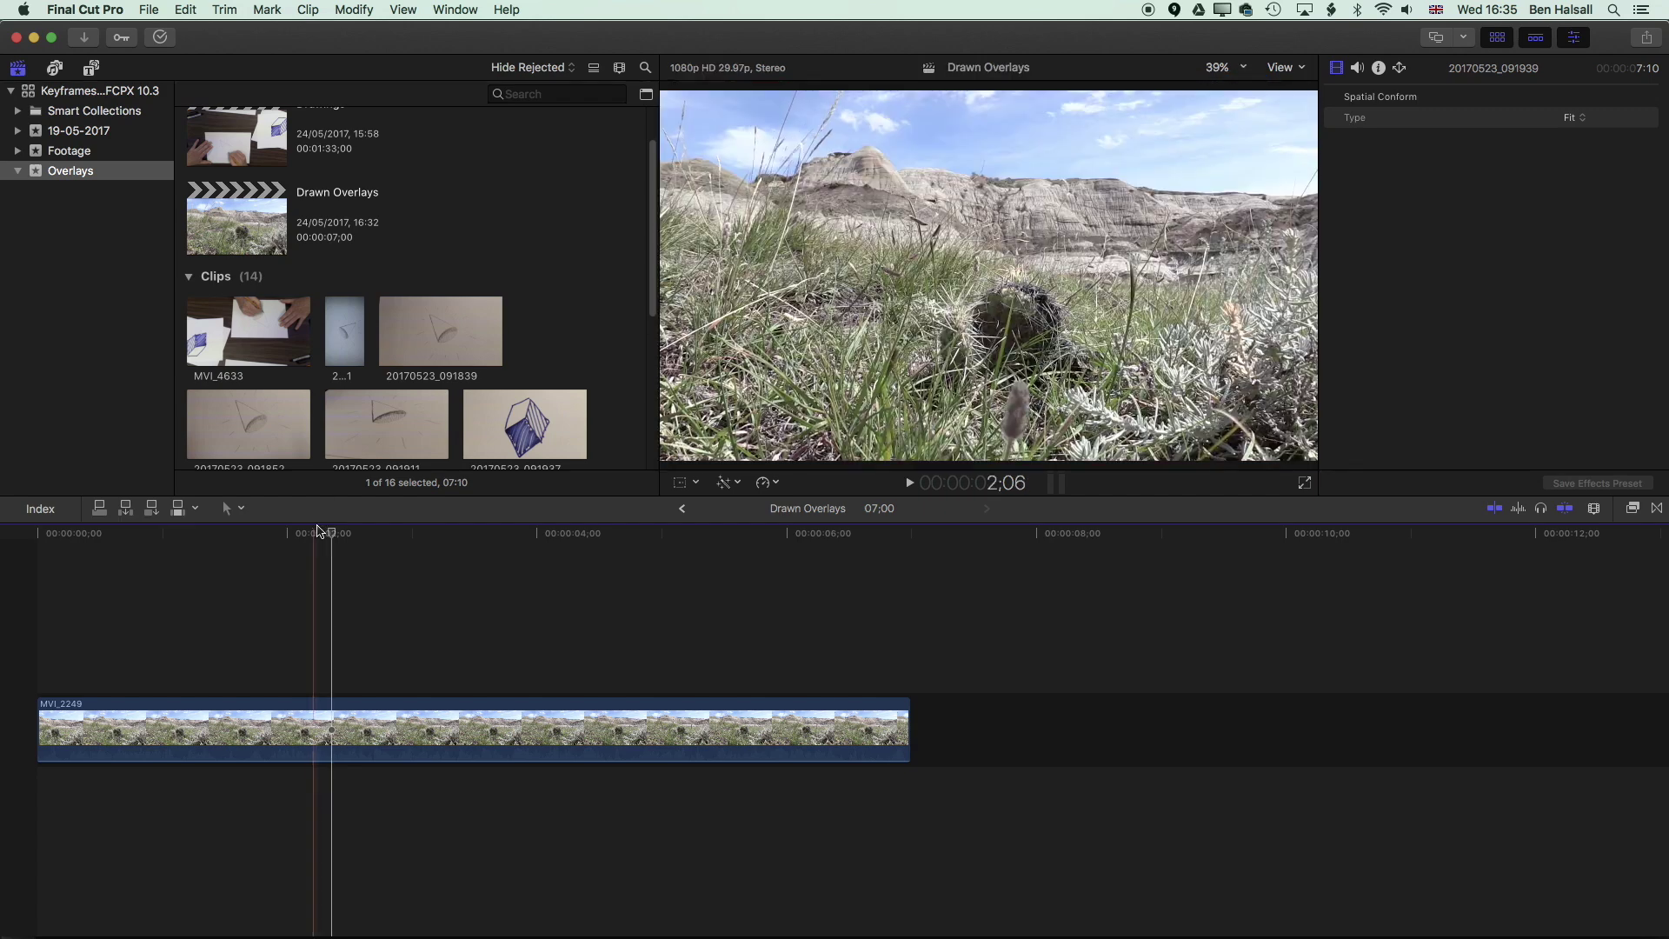
pyautogui.click(339, 537)
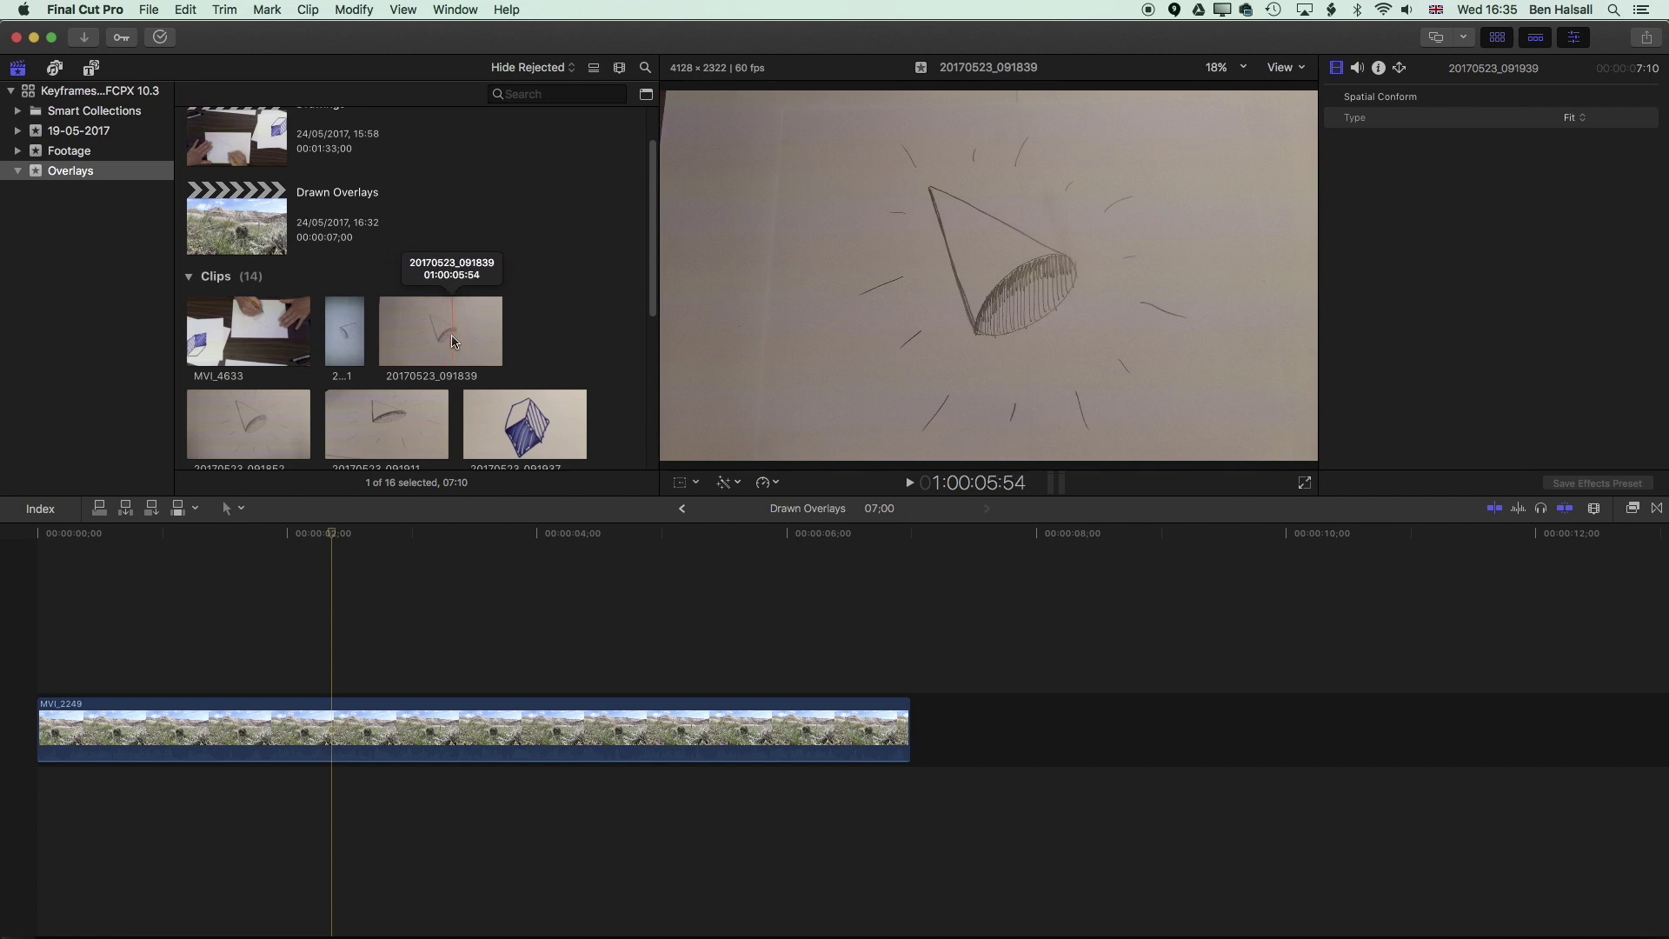
# - Connect cone sketch 20170523_091839 above MVI_2249 and trim it to 1:17
pyautogui.moveTo(441, 337); pyautogui.dragTo(172, 661)
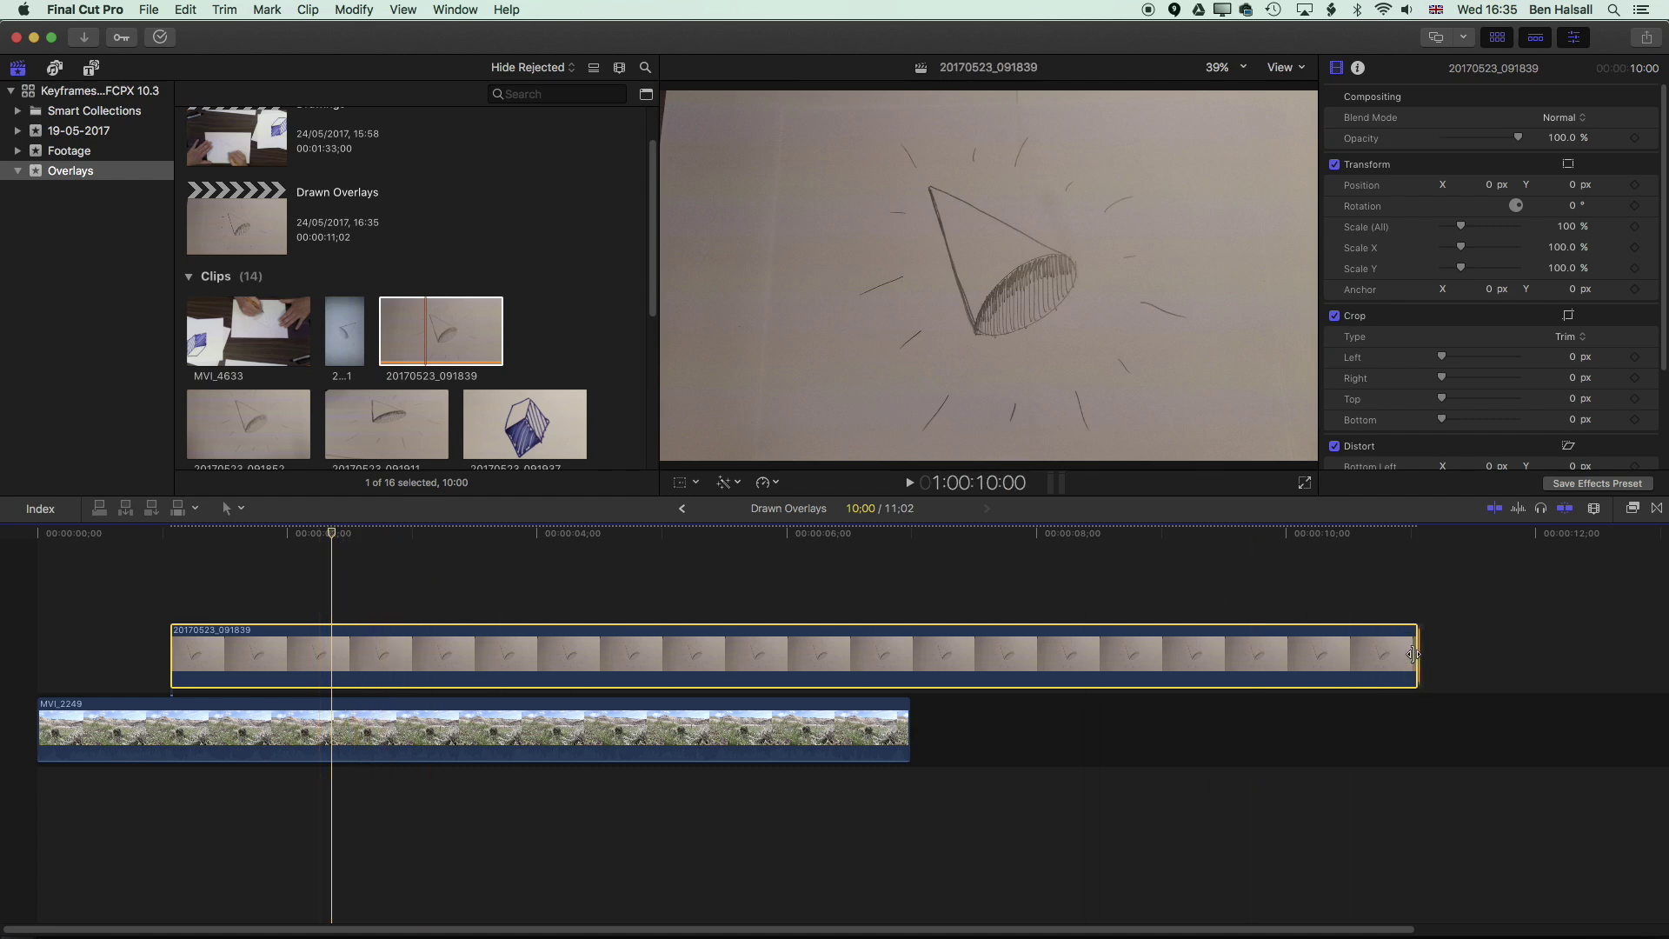
pyautogui.moveTo(1415, 654); pyautogui.dragTo(366, 652)
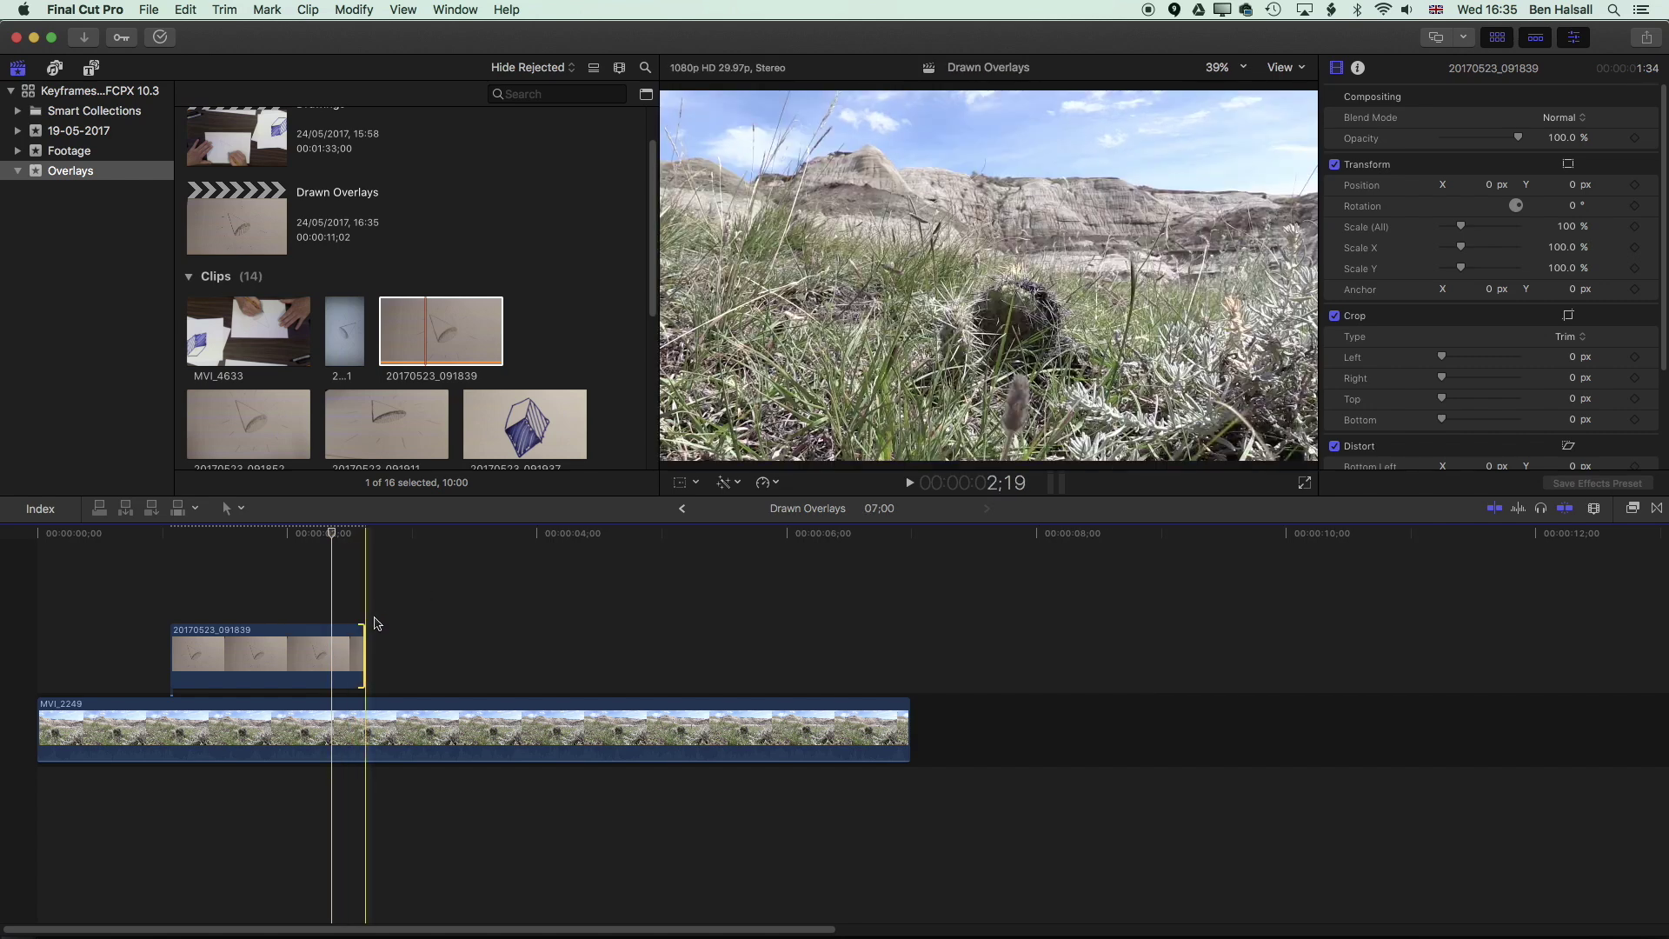
pyautogui.click(267, 537)
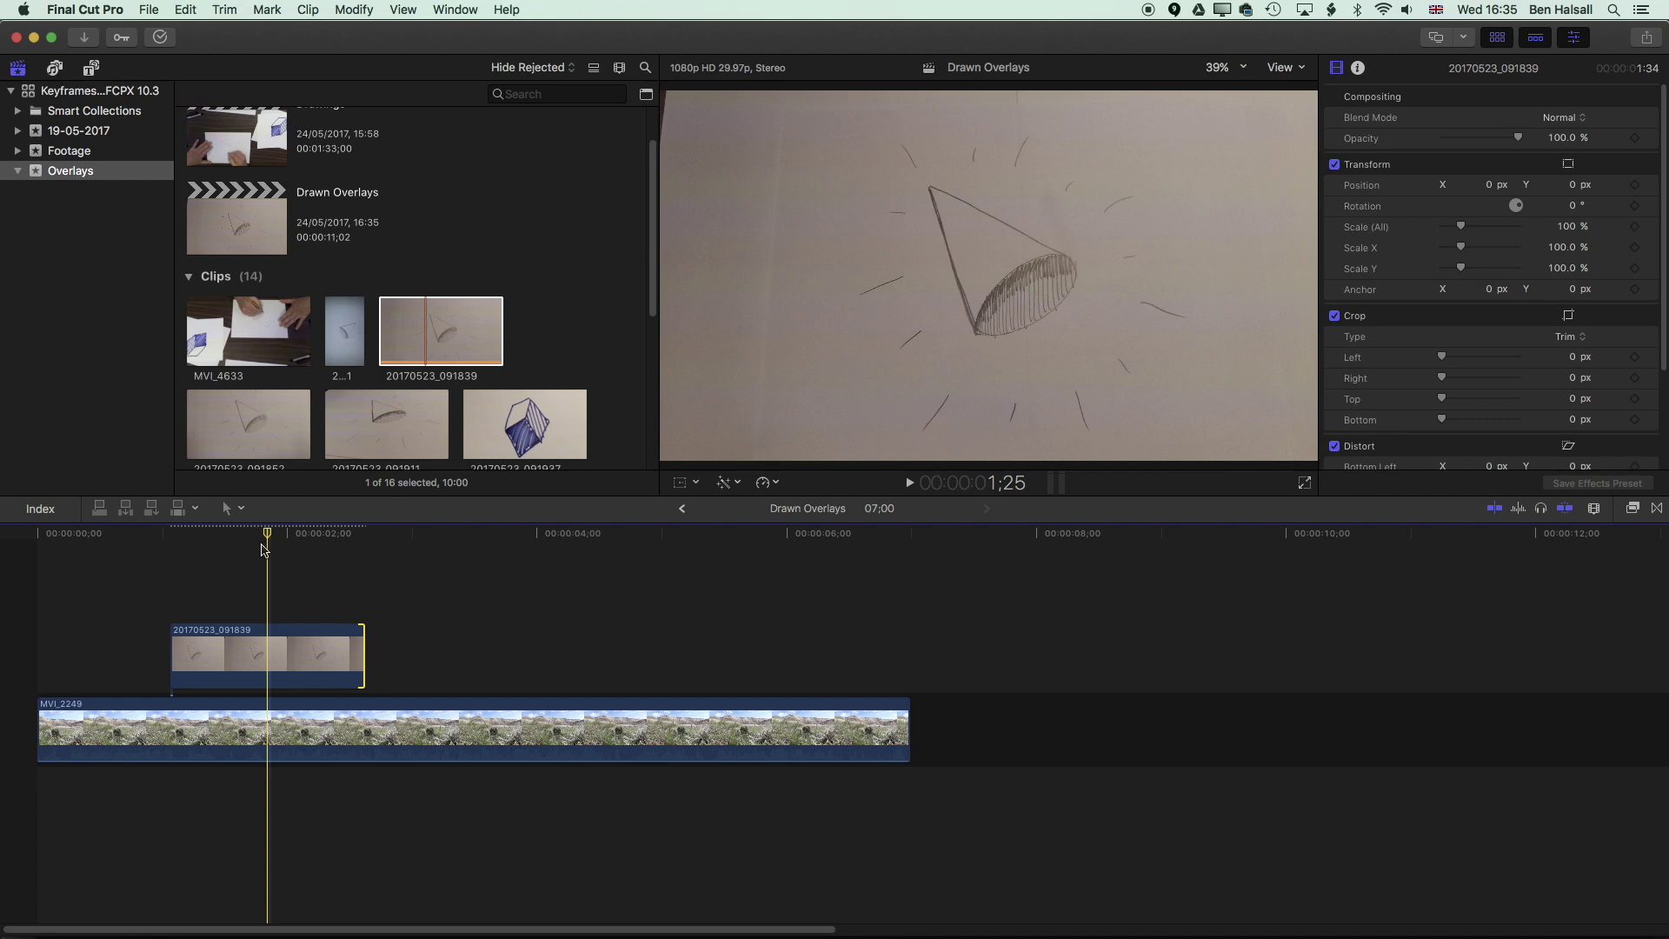
# - Preview the star white on black clip, then select the connected cone sketch in the timeline
pyautogui.scroll(-6, 300, 365)
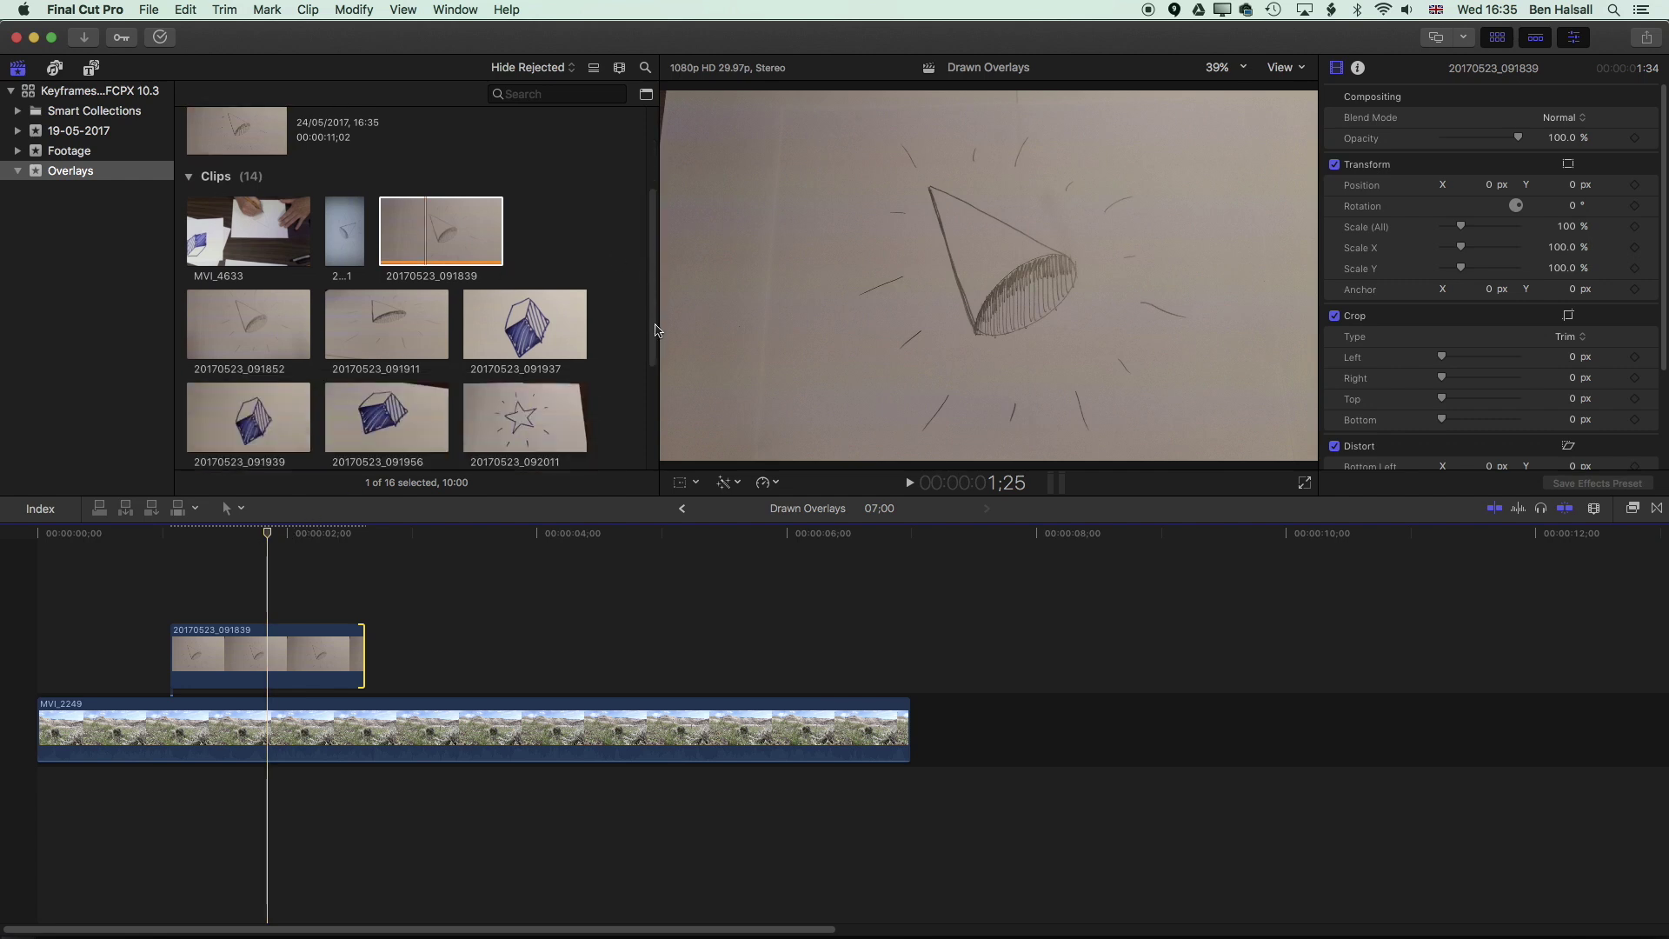
pyautogui.click(301, 359)
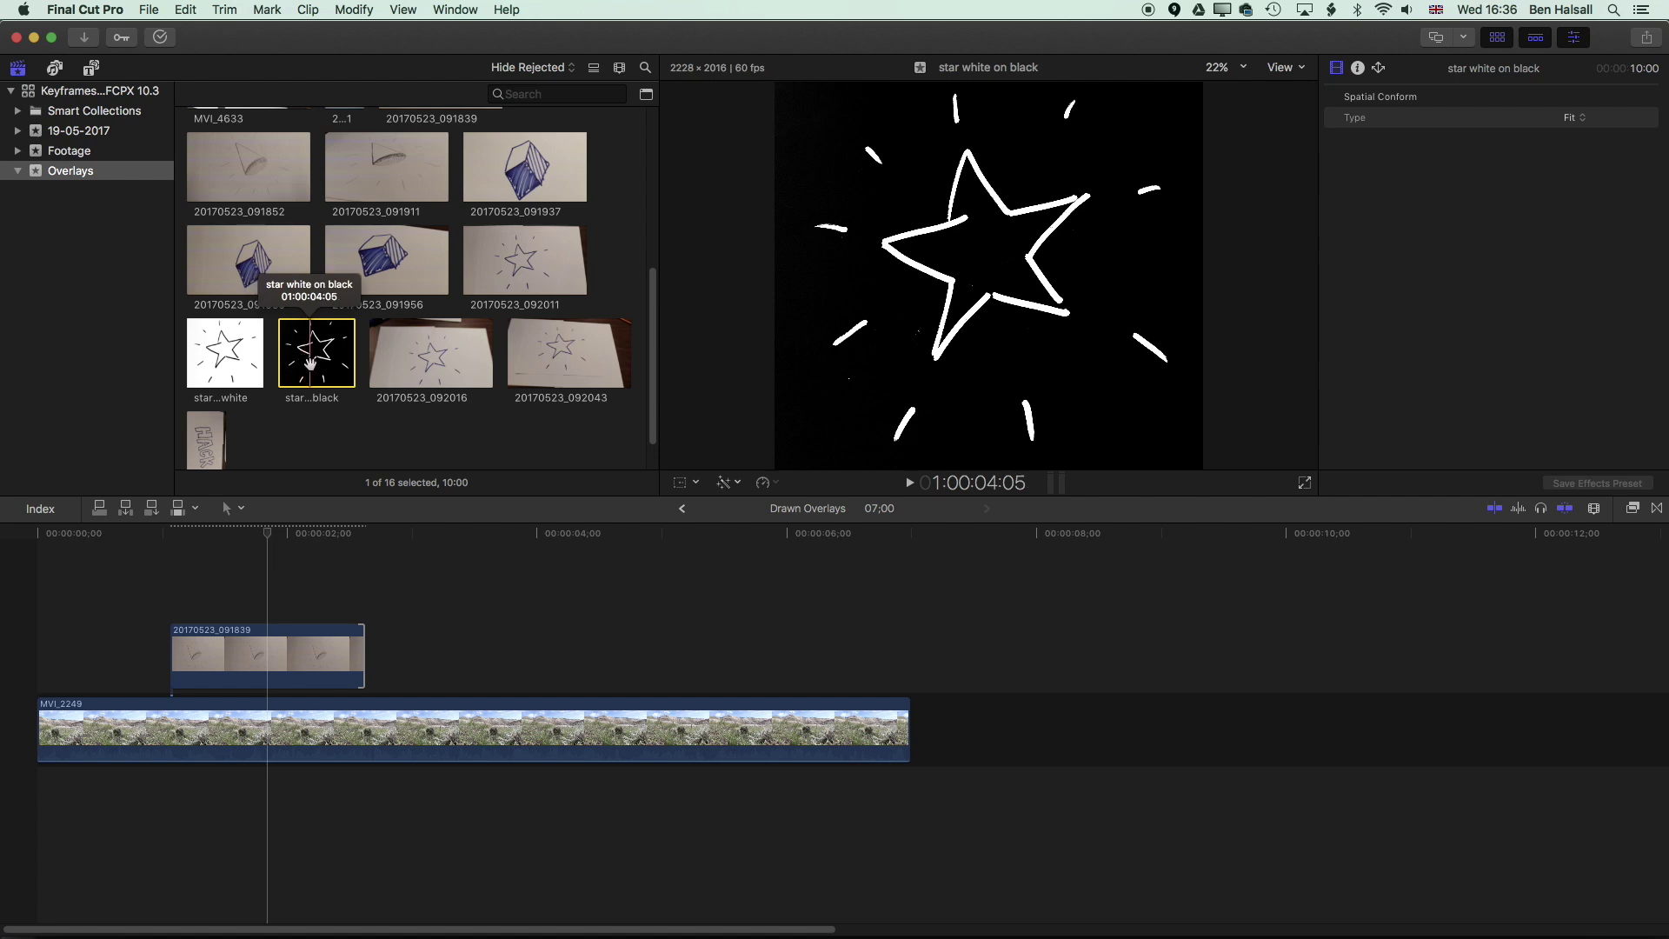
pyautogui.click(265, 533)
pyautogui.click(274, 659)
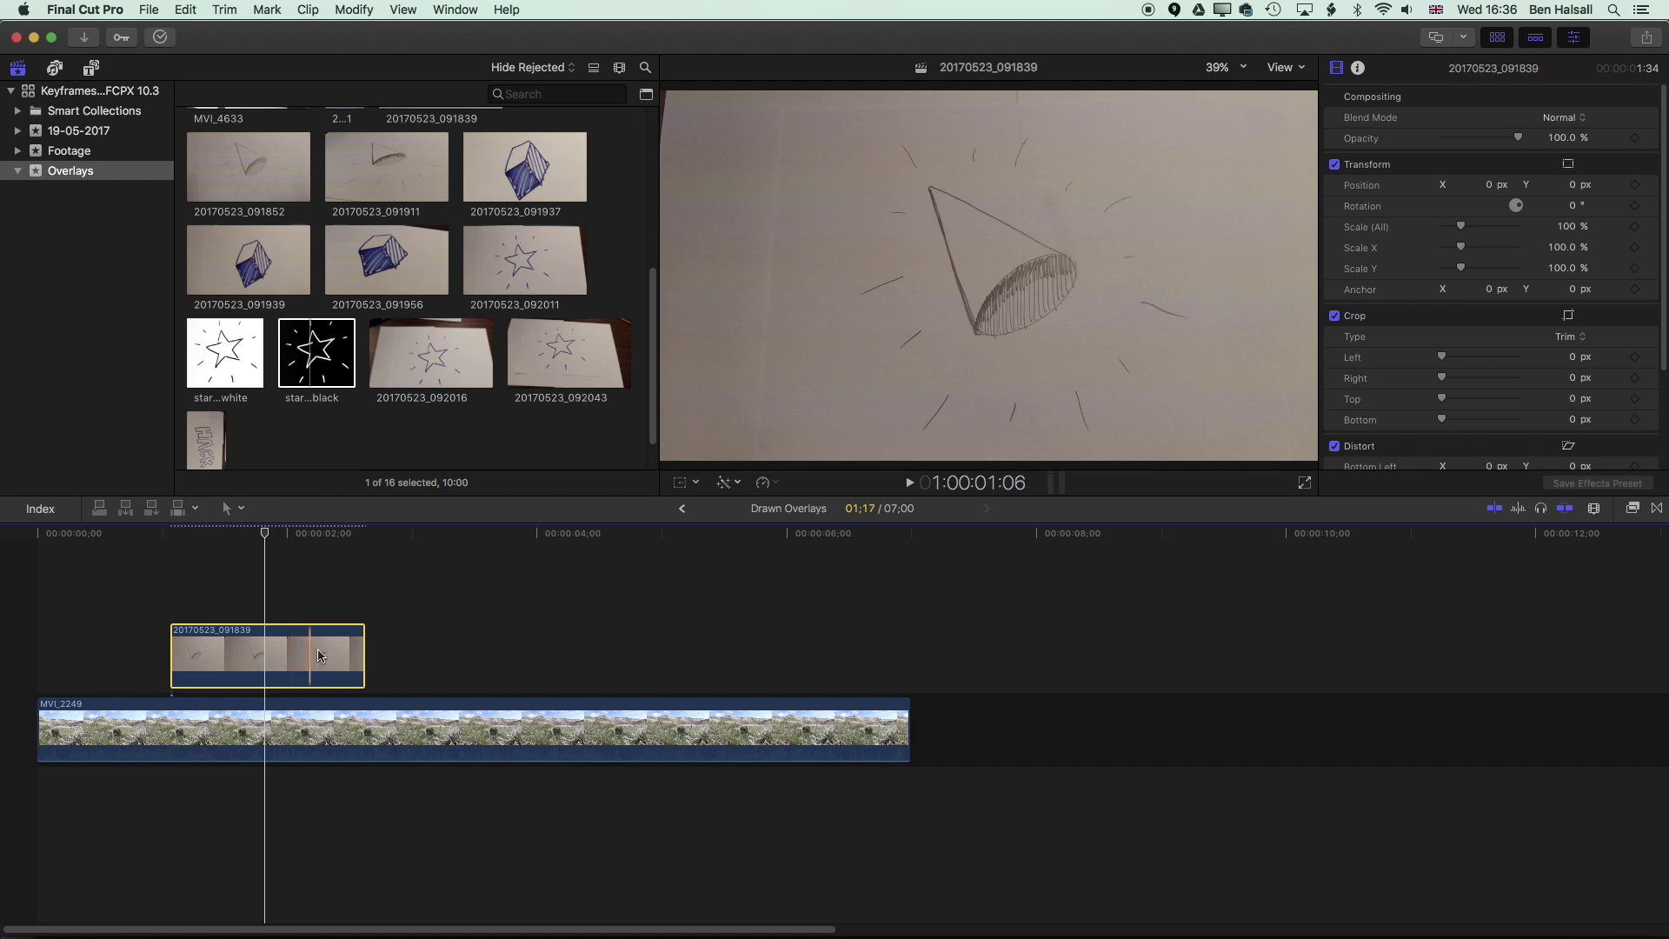
# - In the cone sketch's Color Board, set exposure shadows to -100% and raise midtones and highlights to 100%
pyautogui.click(737, 483)
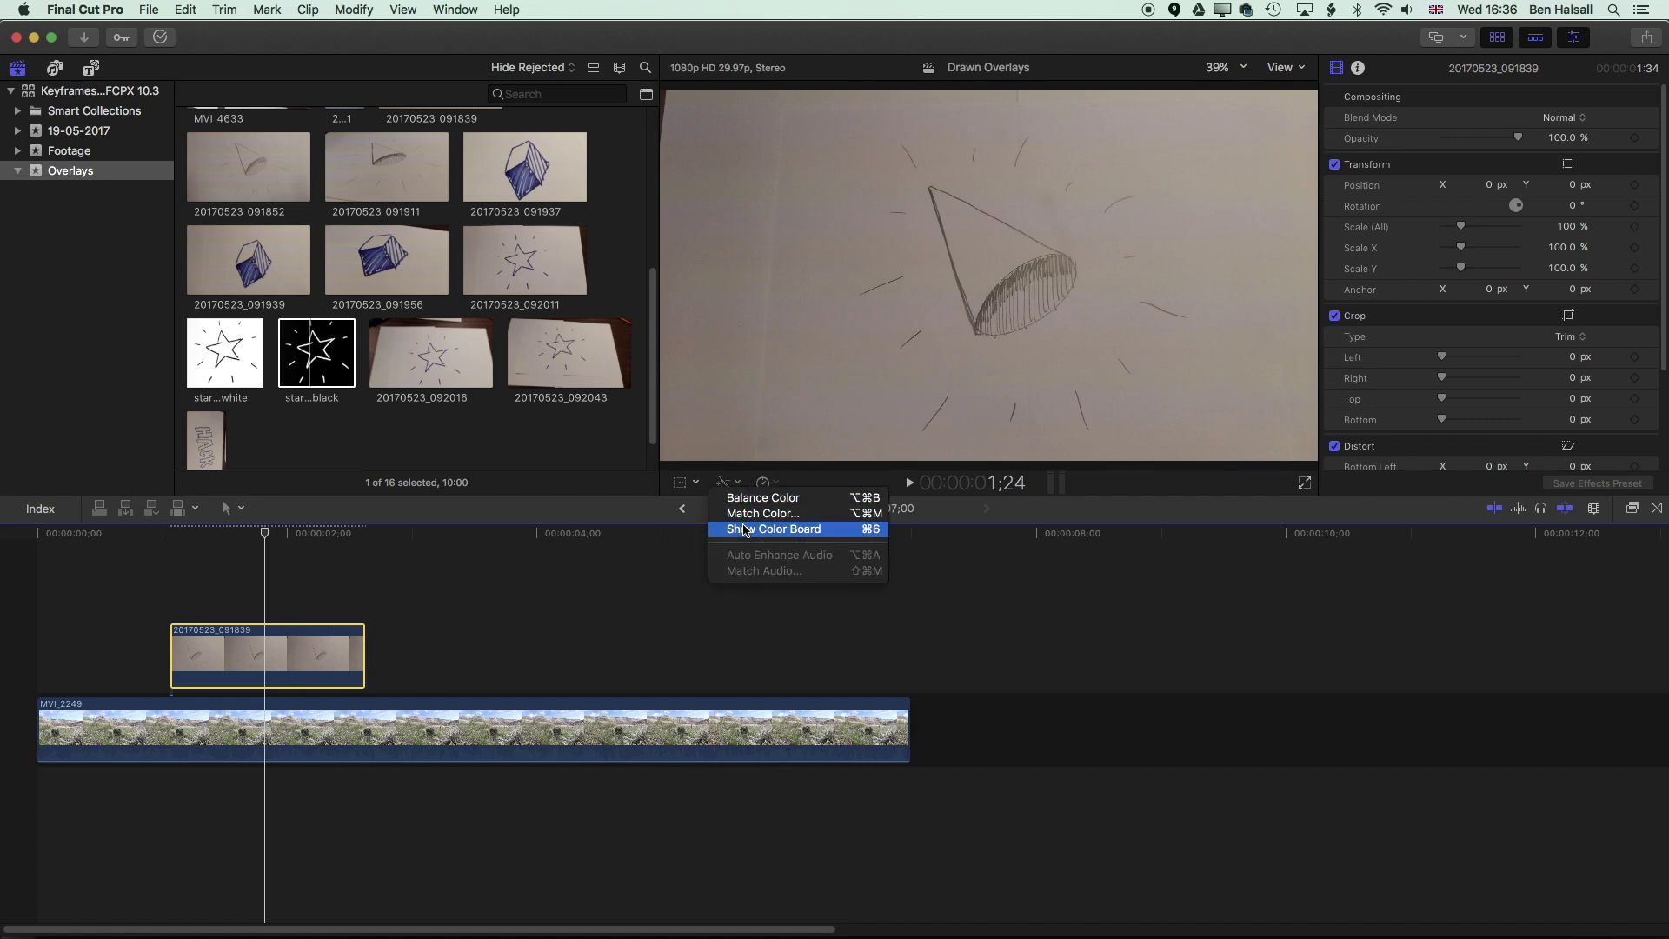
pyautogui.click(782, 532)
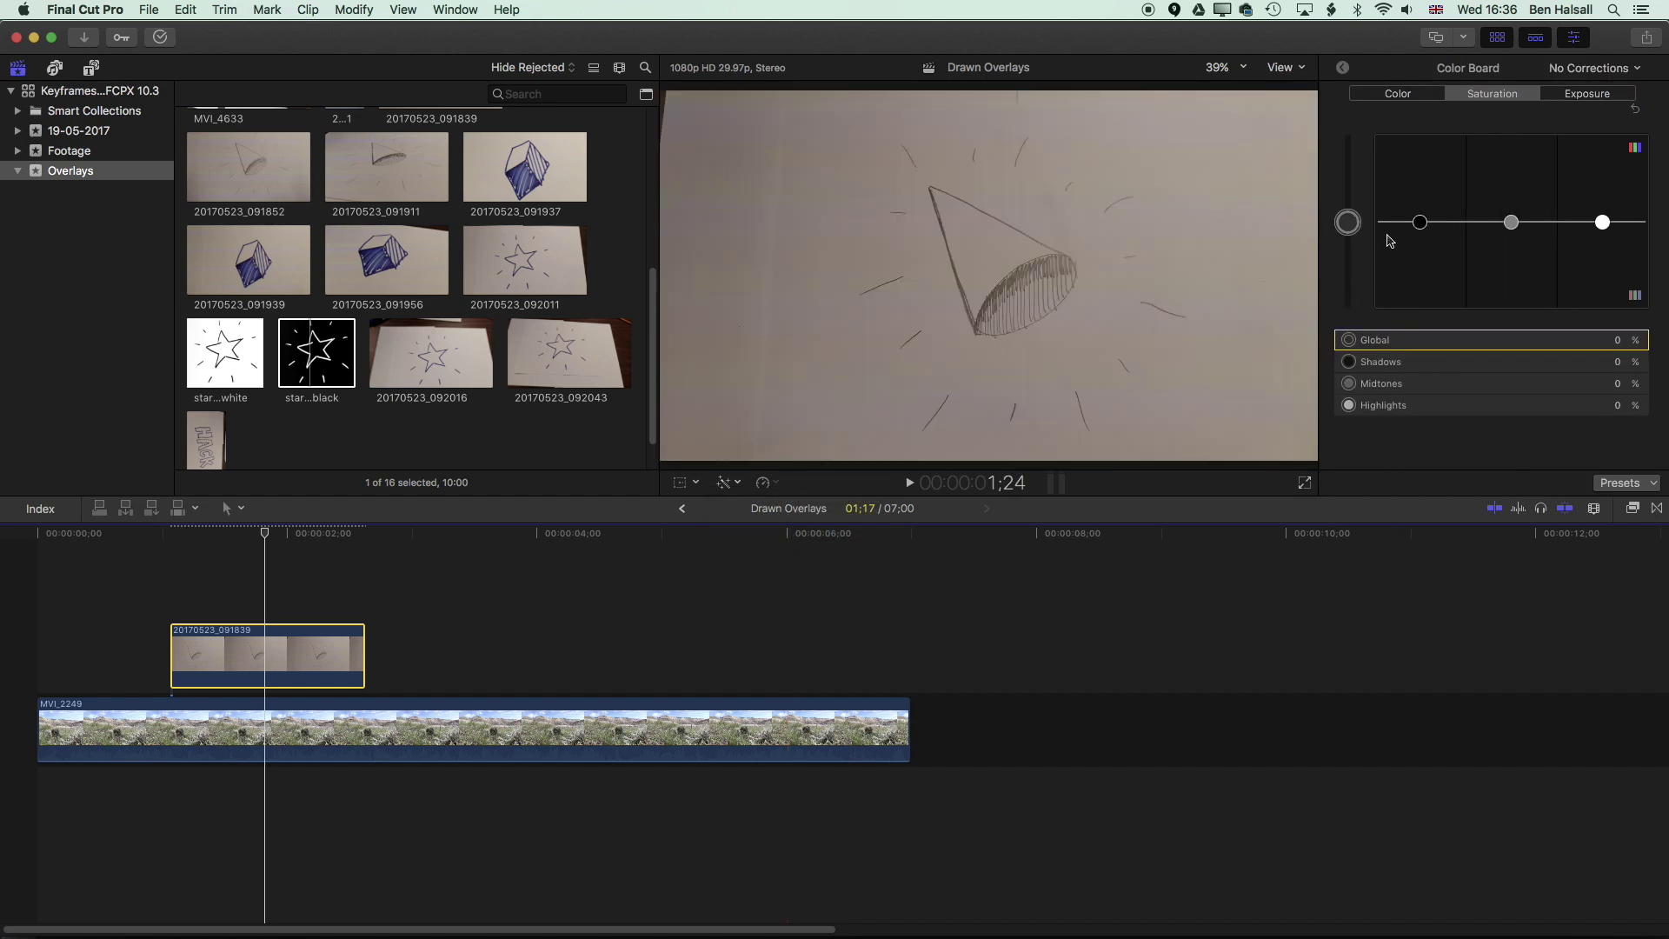
pyautogui.click(1418, 223)
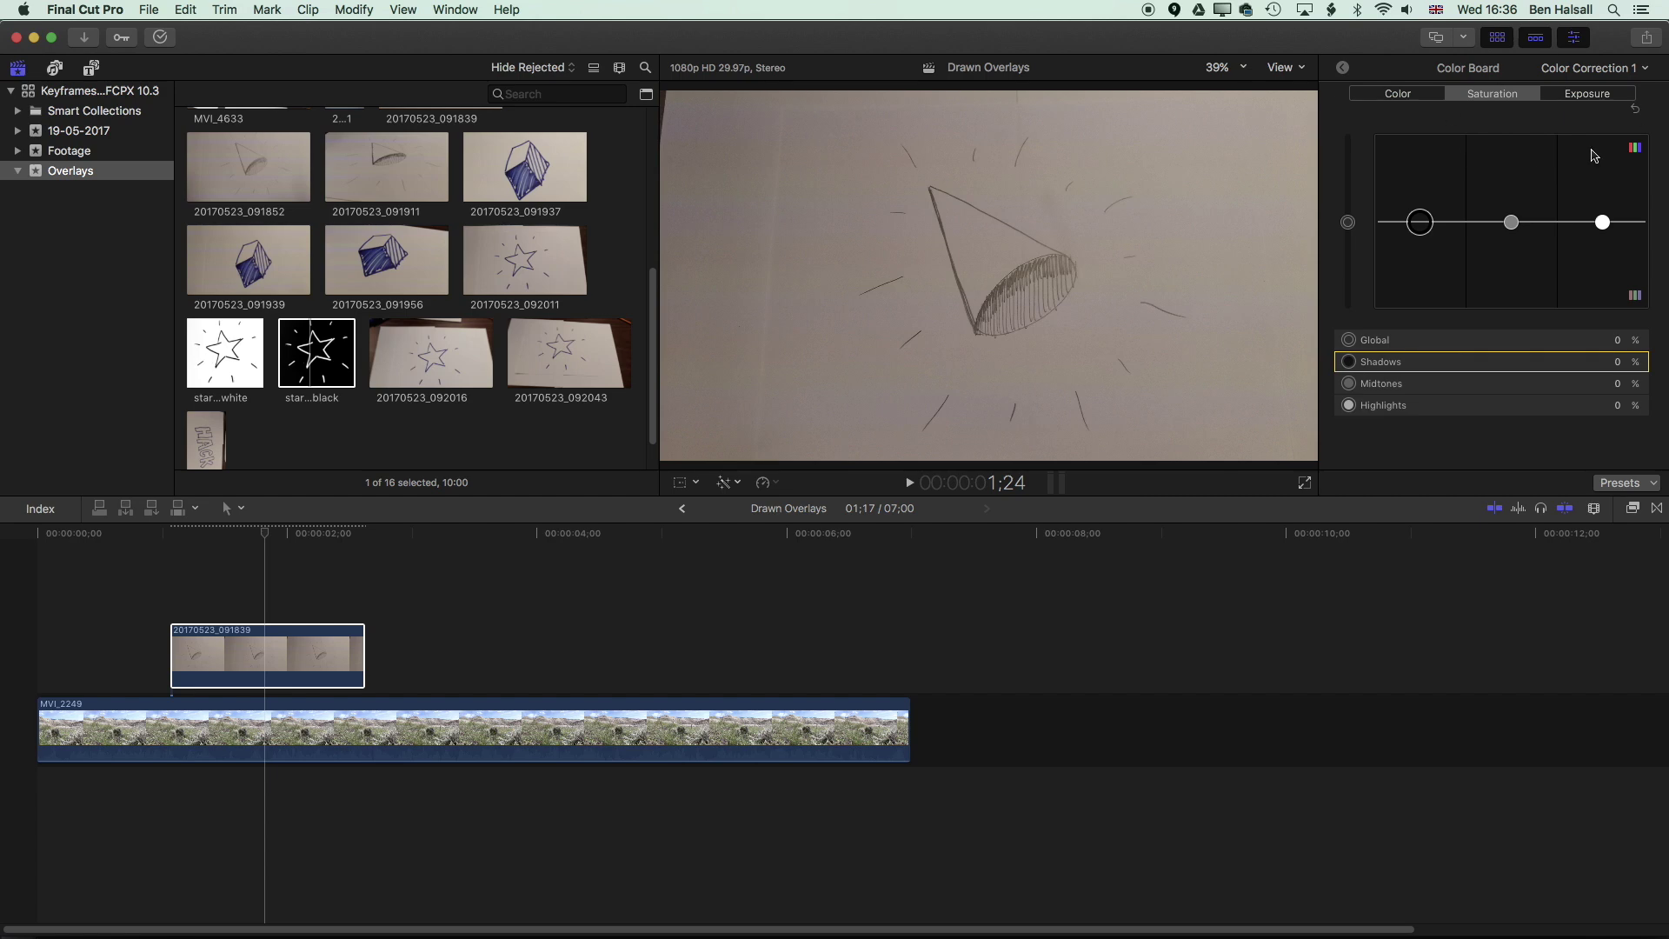
pyautogui.click(1587, 93)
pyautogui.moveTo(1423, 225); pyautogui.dragTo(1430, 263)
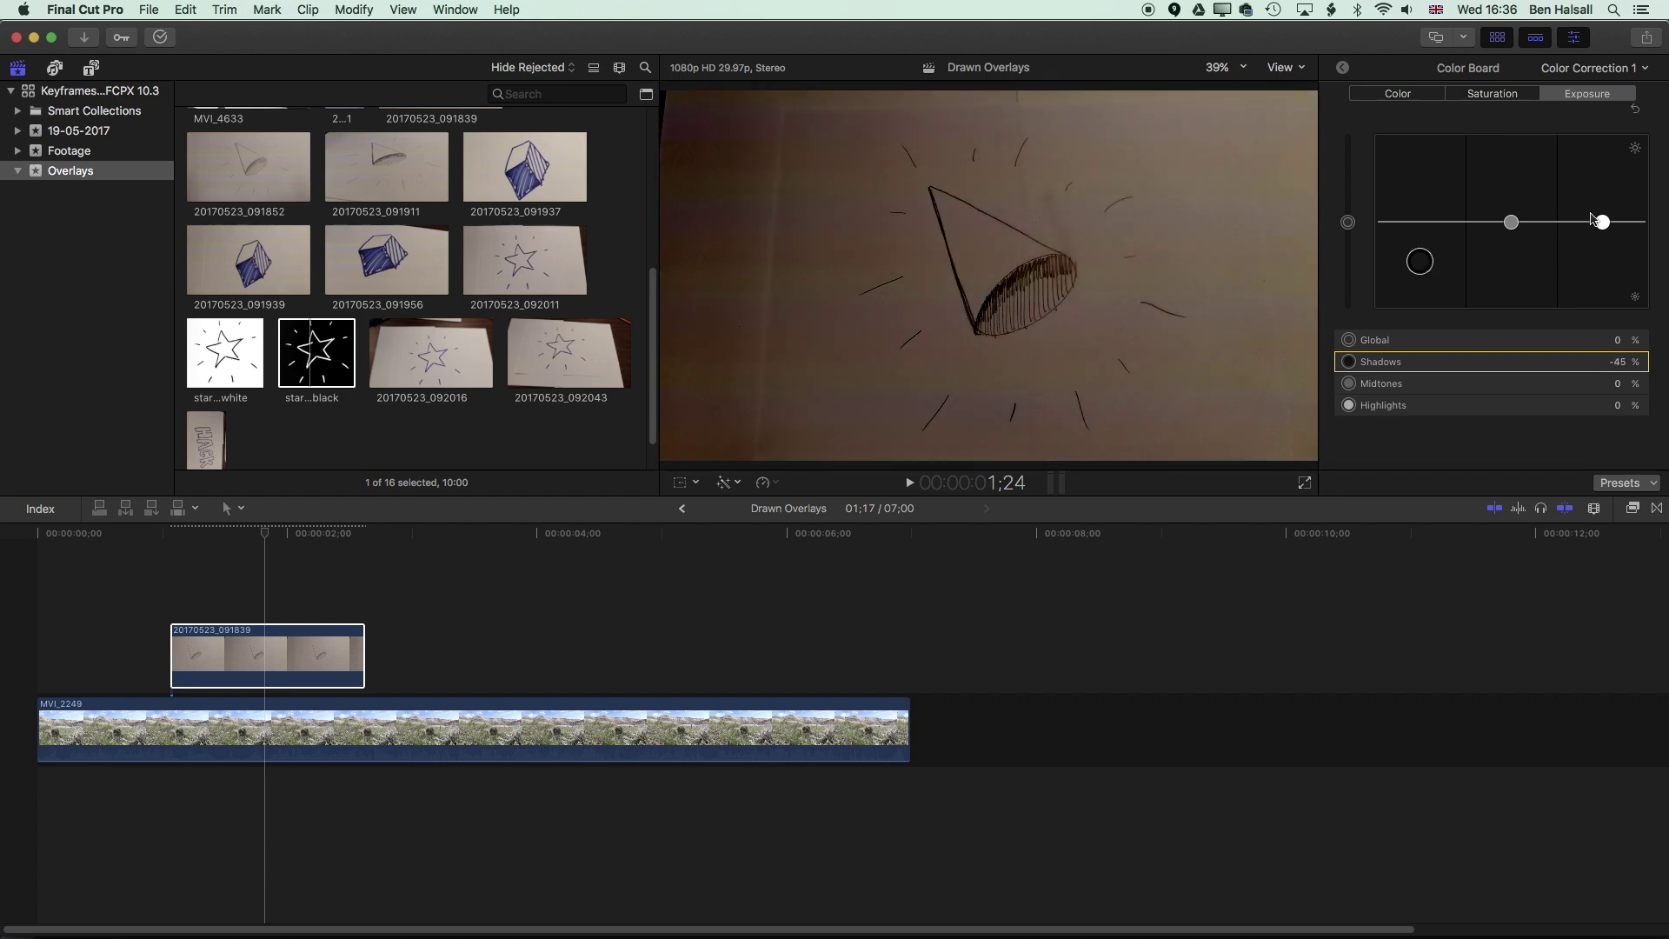
pyautogui.moveTo(1604, 225); pyautogui.dragTo(1602, 156)
pyautogui.moveTo(1509, 224); pyautogui.dragTo(1517, 173)
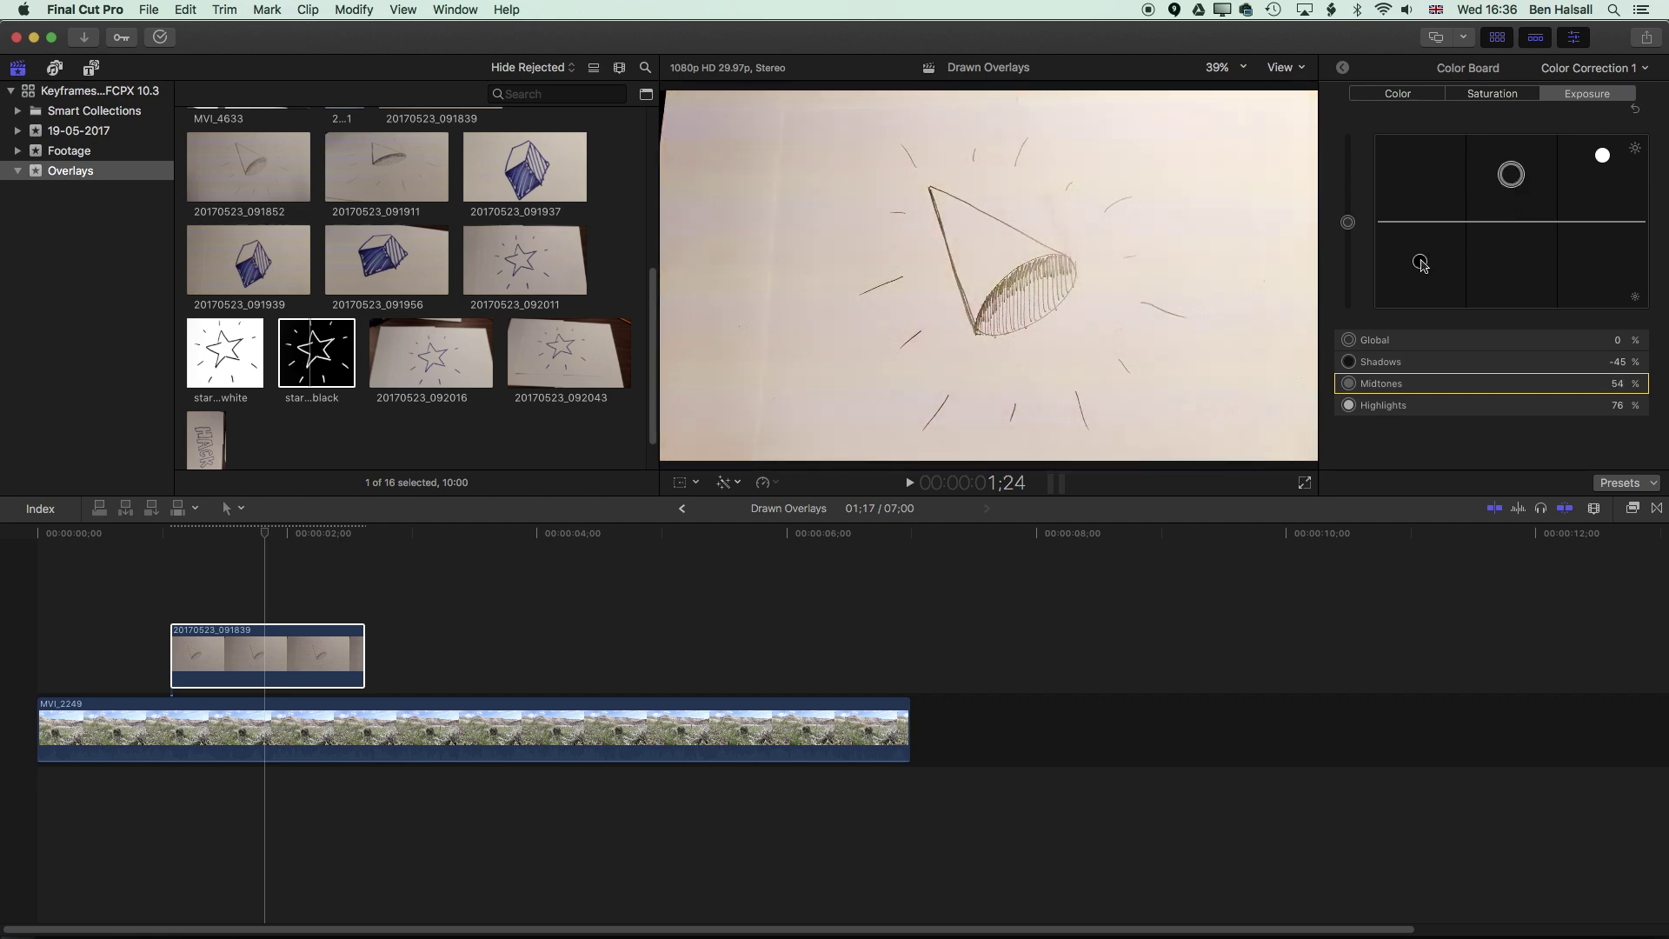
pyautogui.moveTo(1421, 261); pyautogui.dragTo(1422, 284)
pyautogui.moveTo(1513, 178); pyautogui.dragTo(1602, 133)
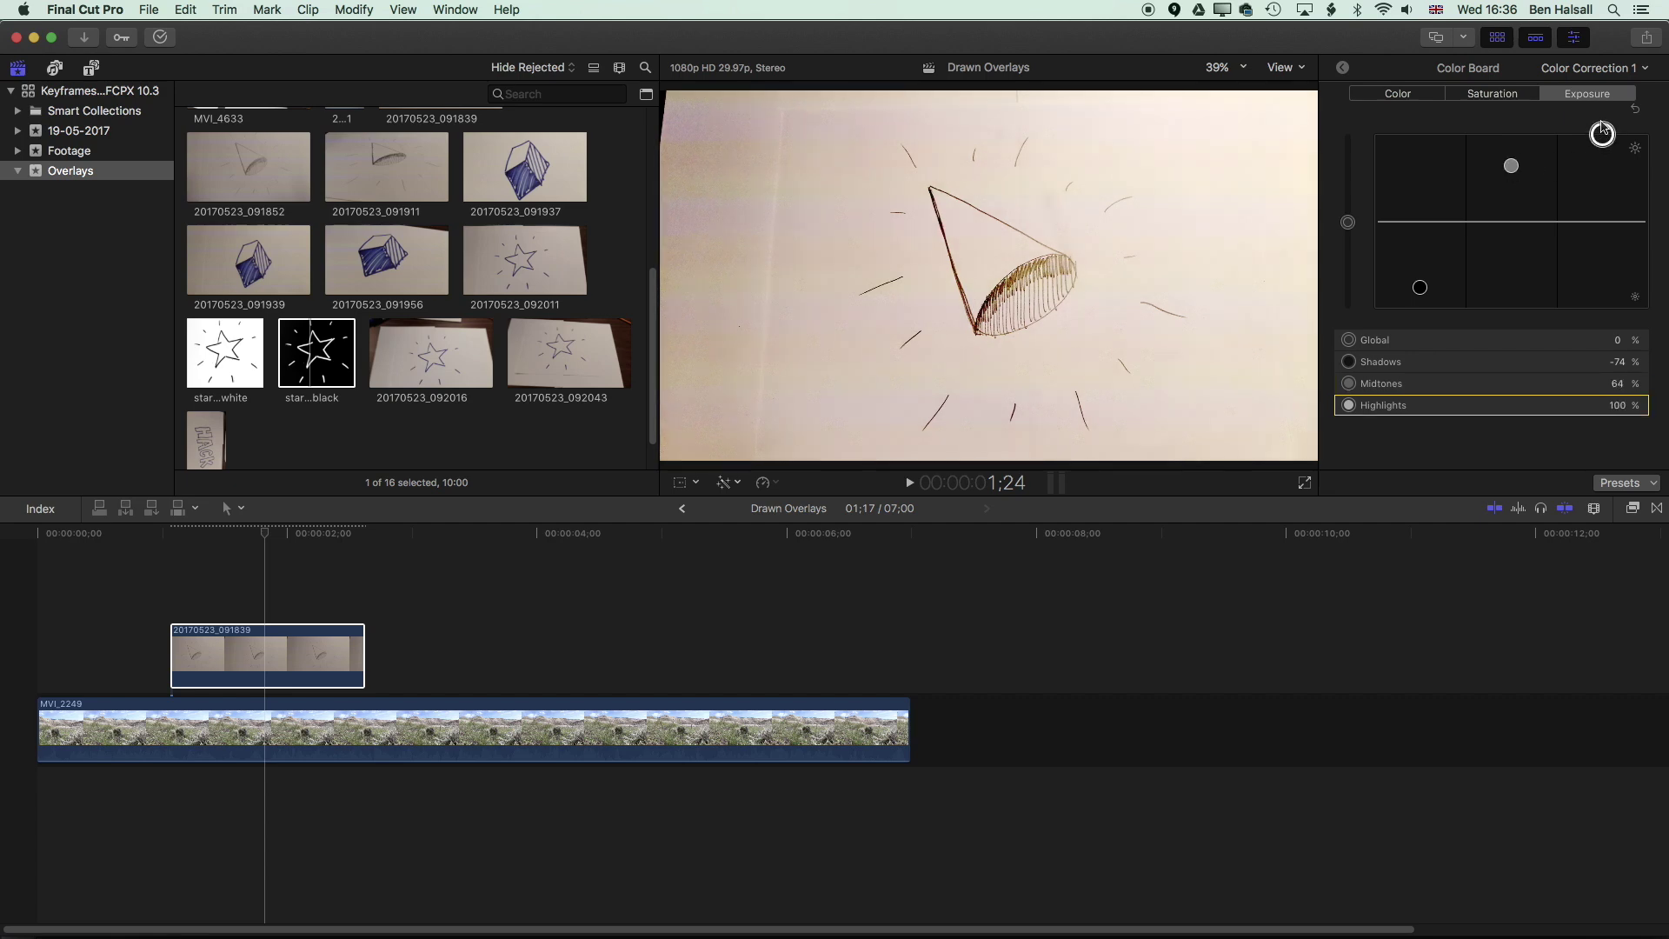
pyautogui.moveTo(1511, 166); pyautogui.dragTo(1514, 159)
pyautogui.moveTo(1433, 291); pyautogui.dragTo(1433, 315)
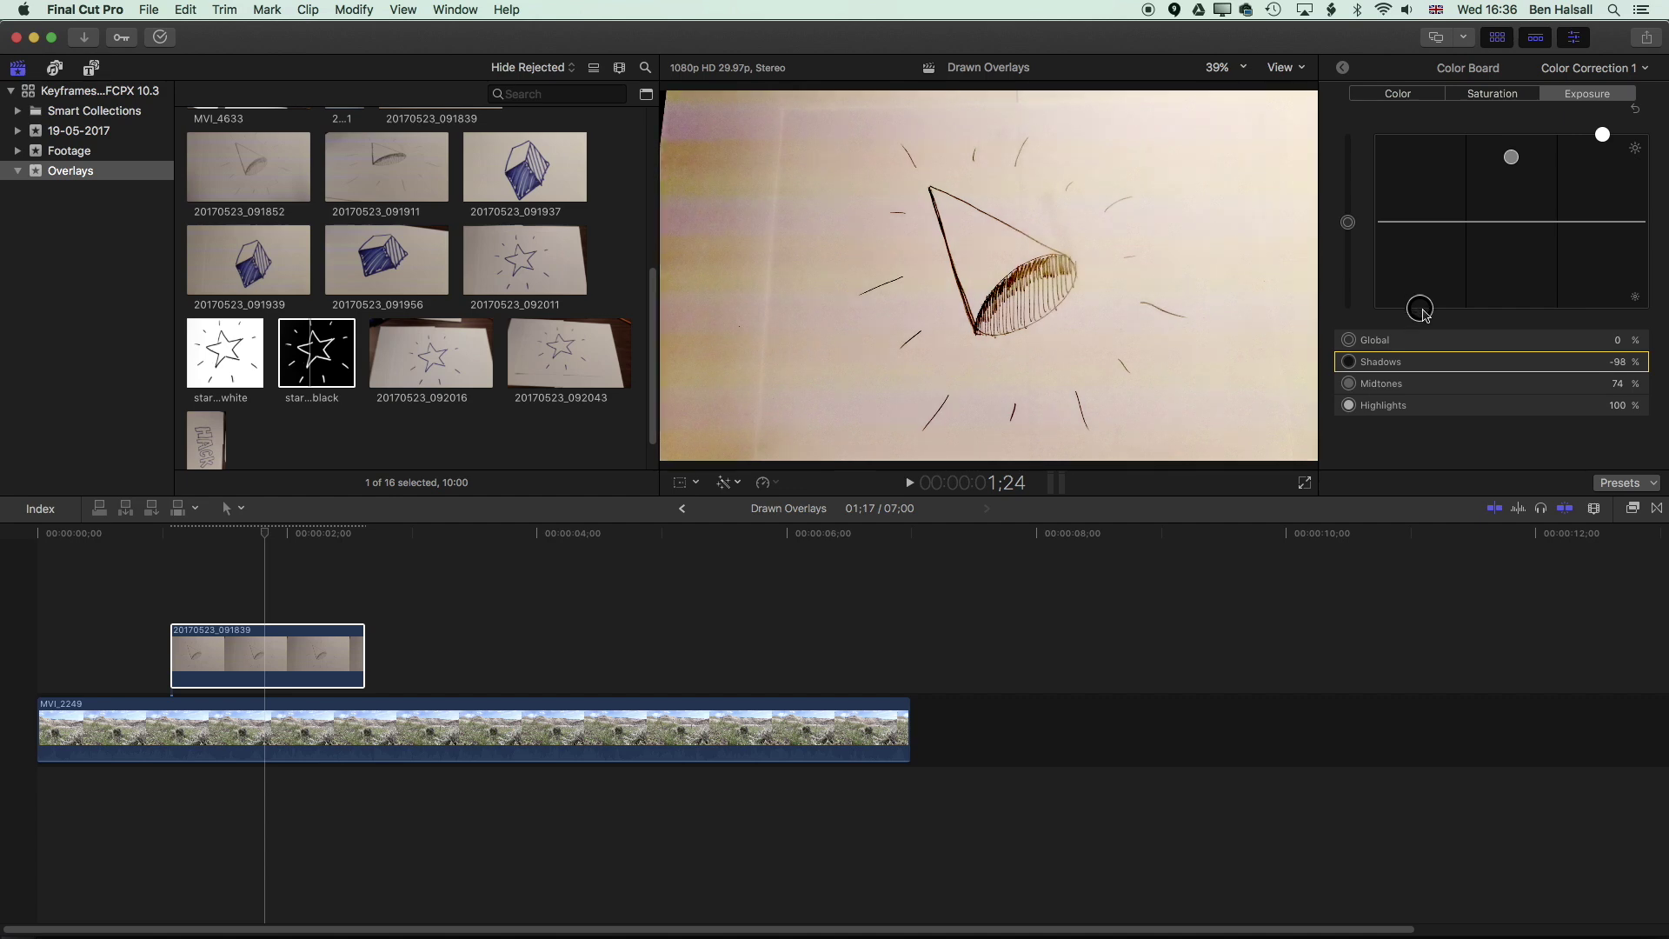
pyautogui.moveTo(1512, 159); pyautogui.dragTo(1517, 162)
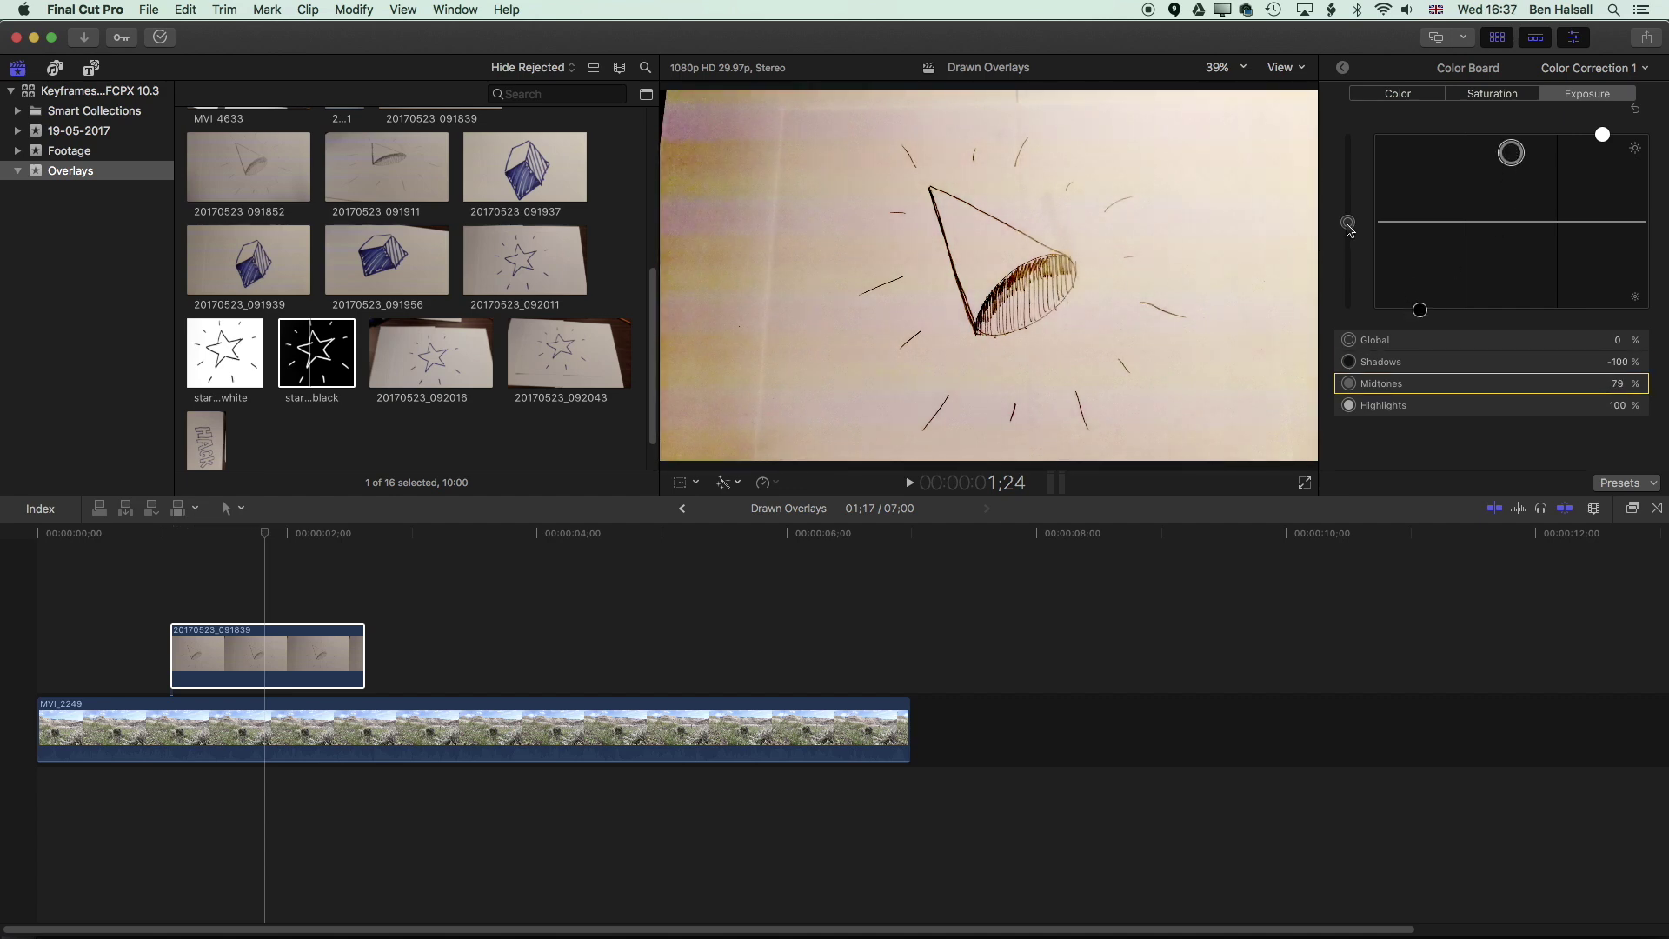
pyautogui.moveTo(1350, 229); pyautogui.dragTo(1350, 210)
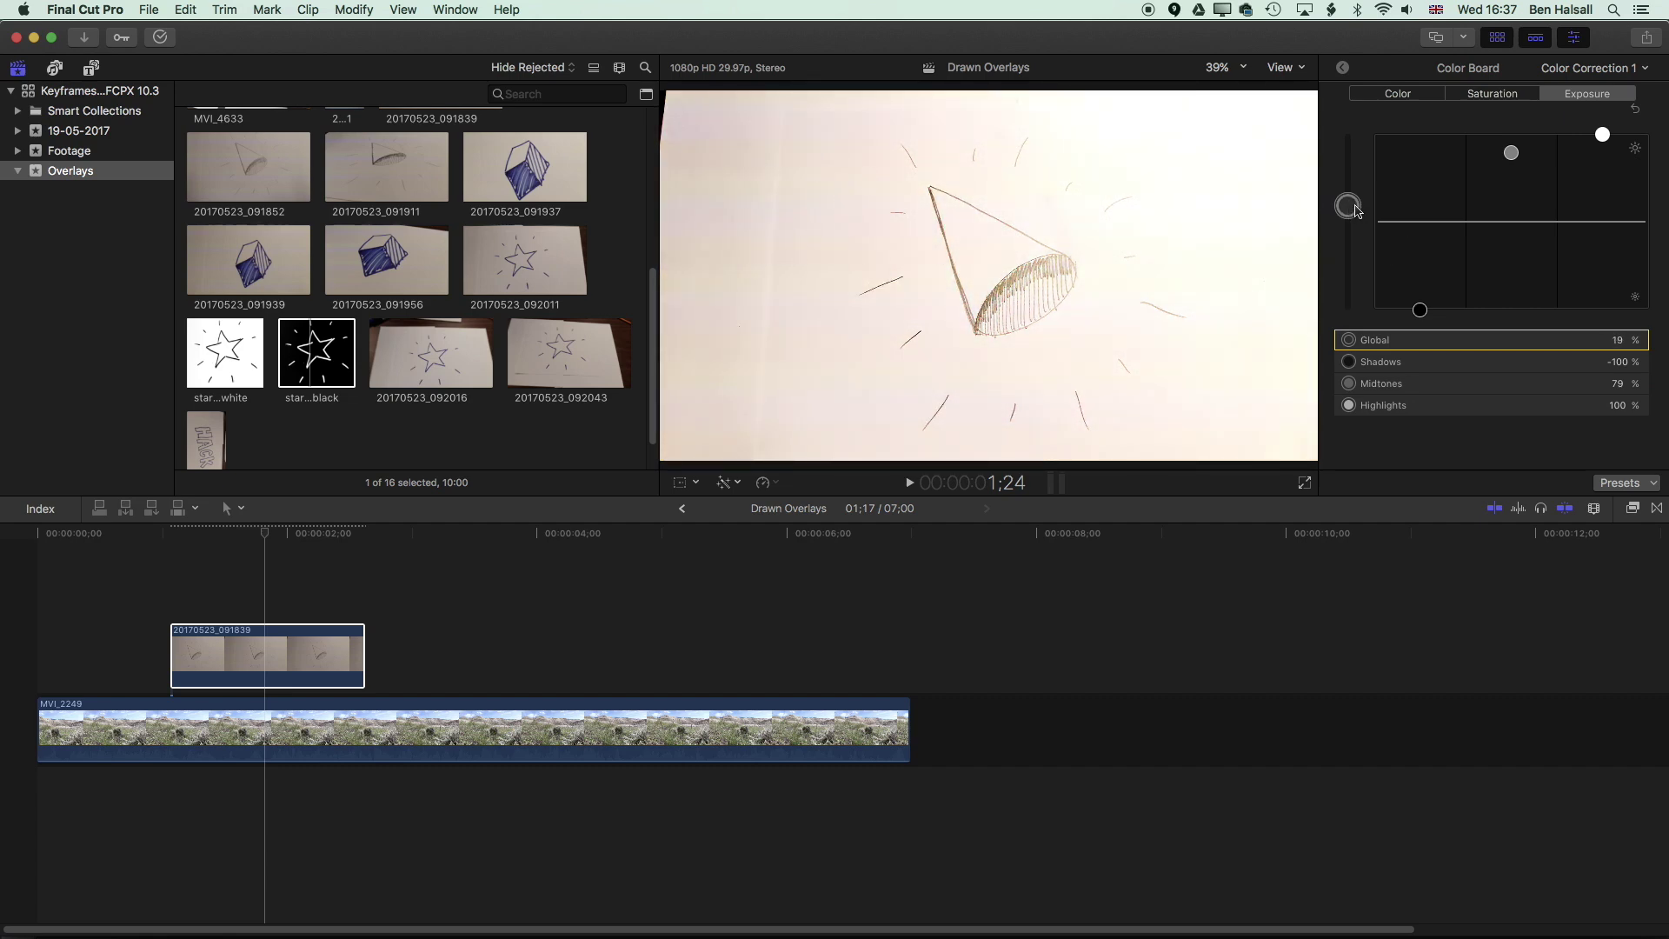
# - Desaturate the sketch to -100% global saturation and fine-tune the midtones to 38%
pyautogui.click(1493, 95)
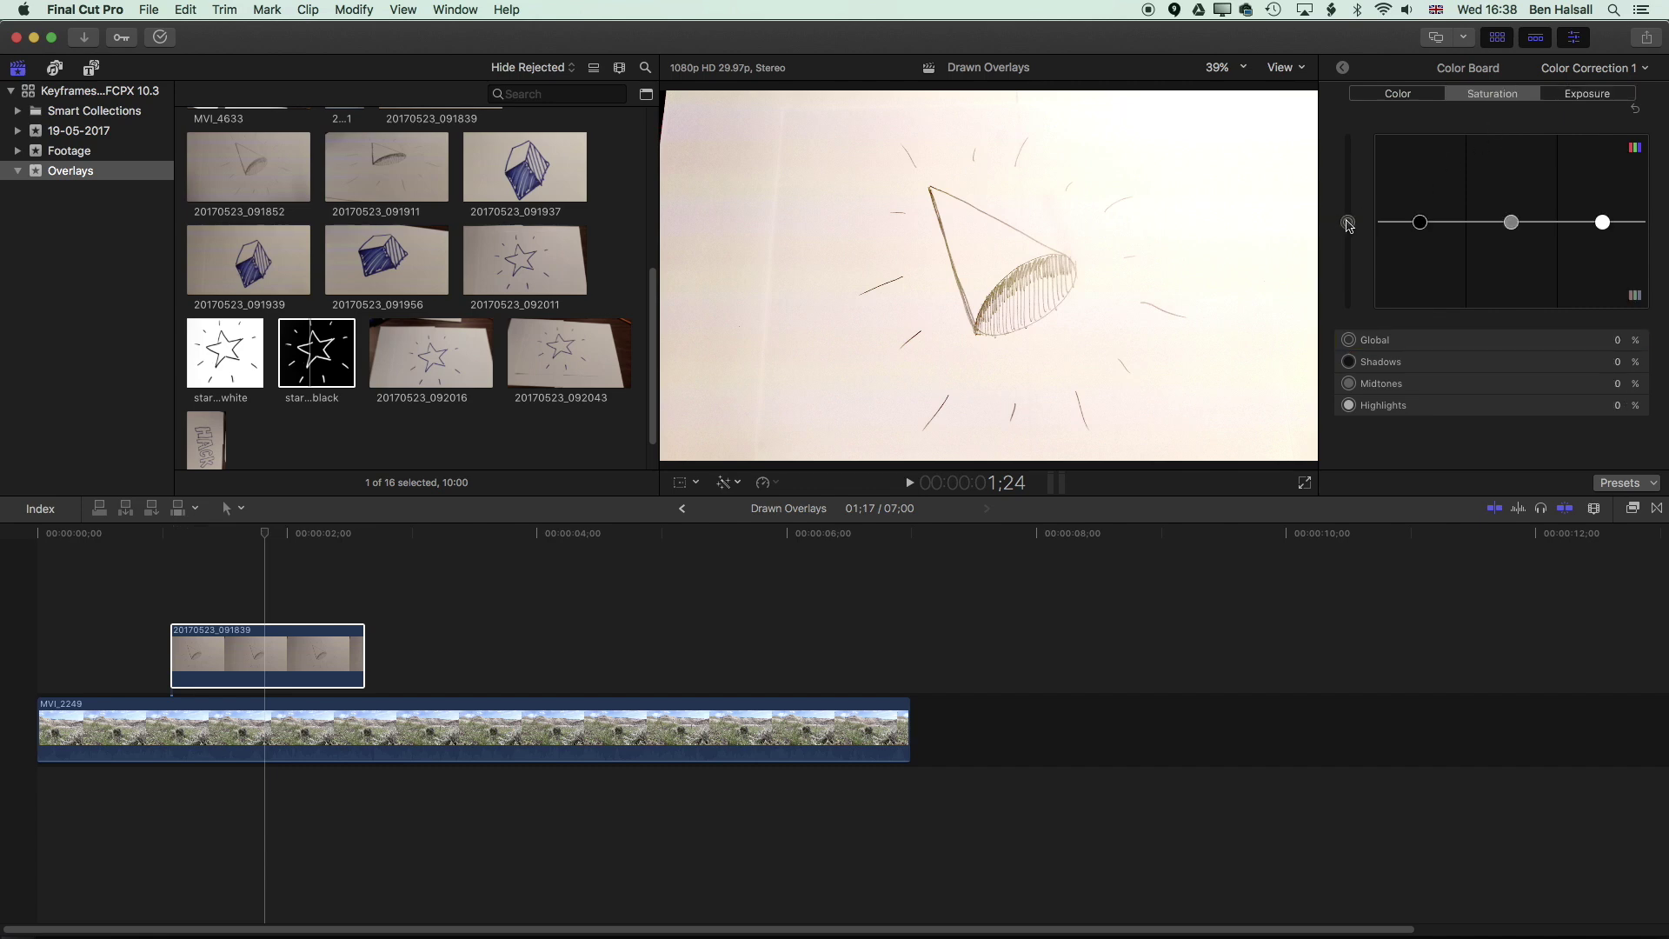
pyautogui.moveTo(1348, 223); pyautogui.dragTo(1352, 324)
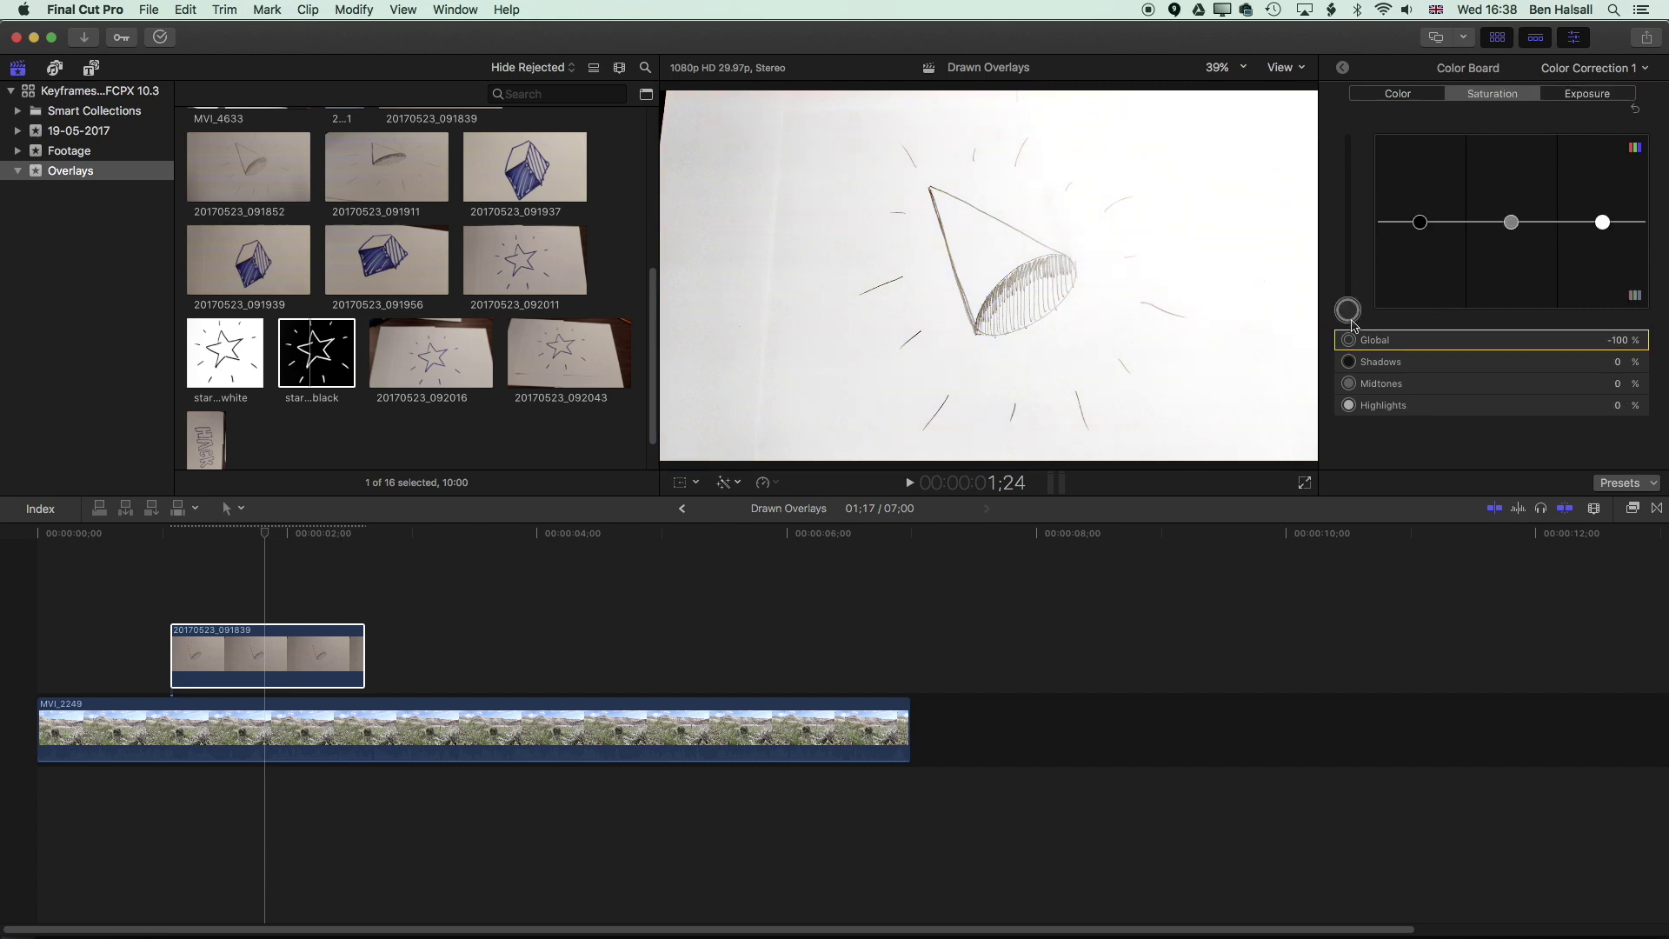
pyautogui.click(1580, 95)
pyautogui.moveTo(1510, 158); pyautogui.dragTo(1514, 193)
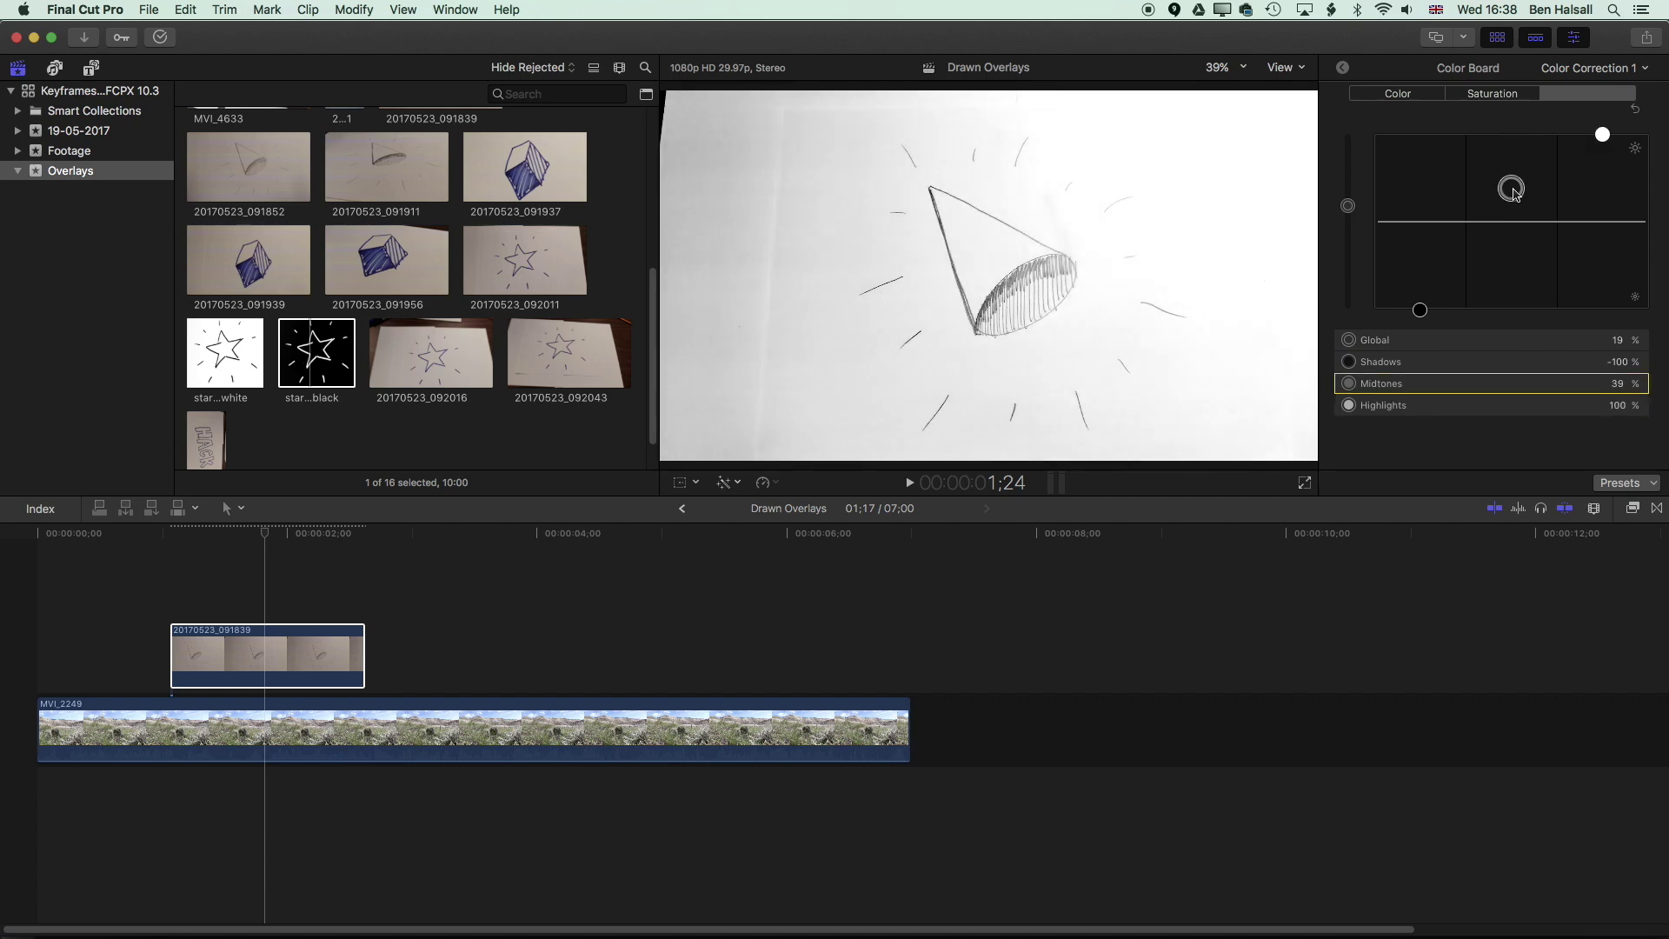
pyautogui.press('Tab')
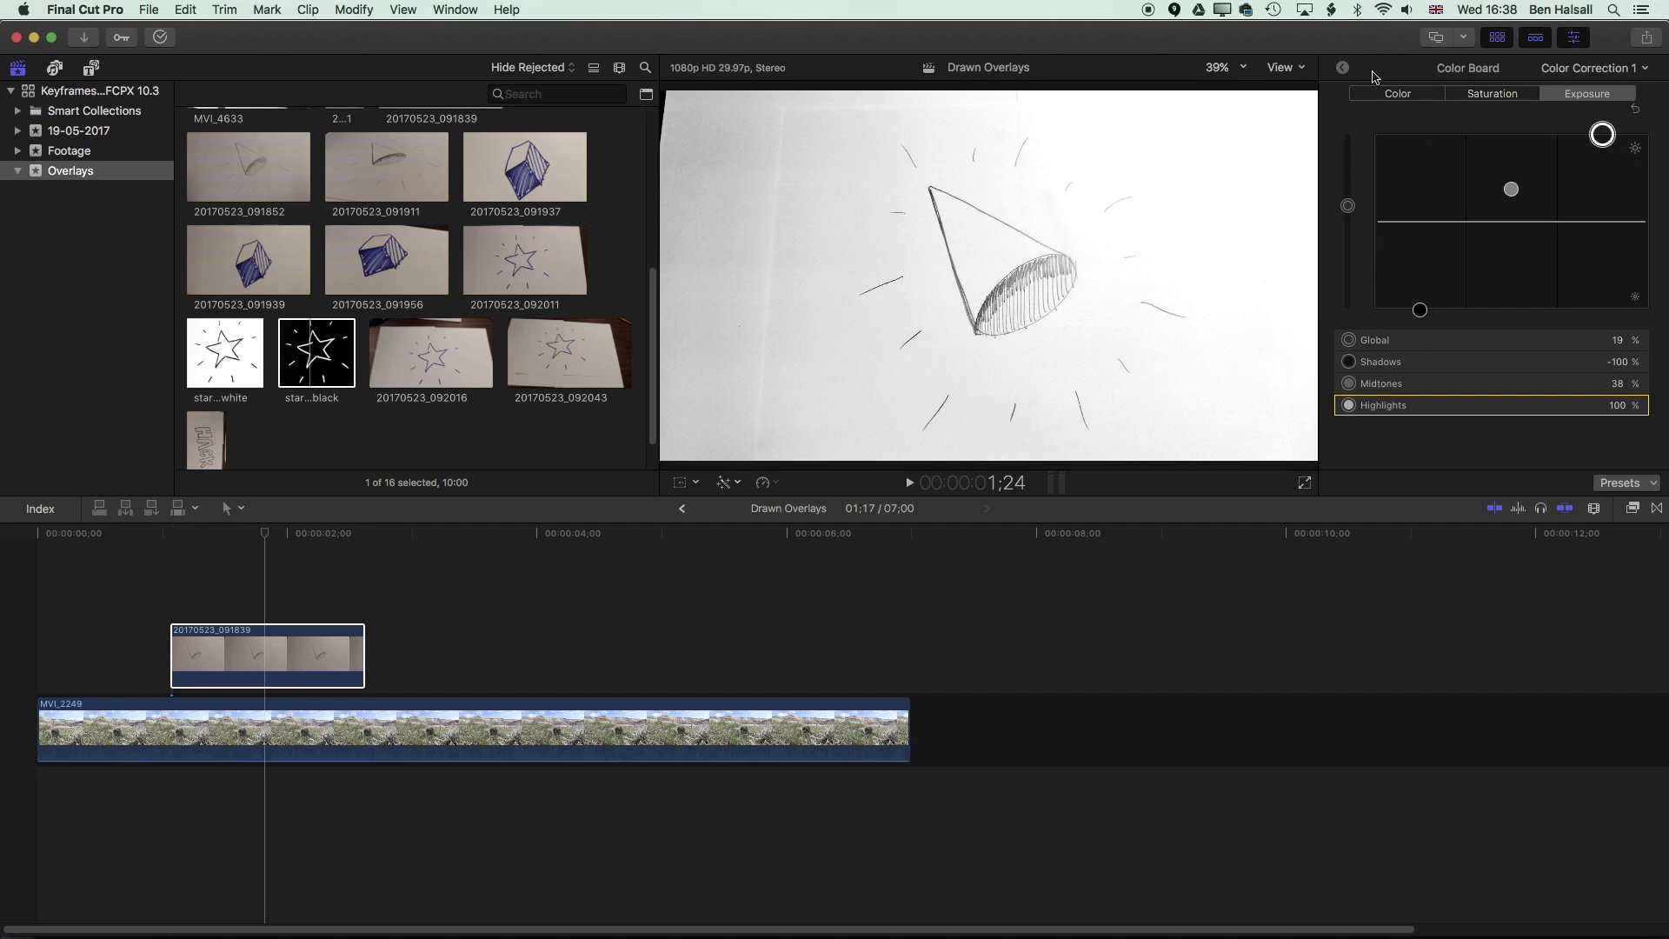
# - Apply a second Color Correction effect from the Color category to the cone sketch clip
pyautogui.click(1344, 69)
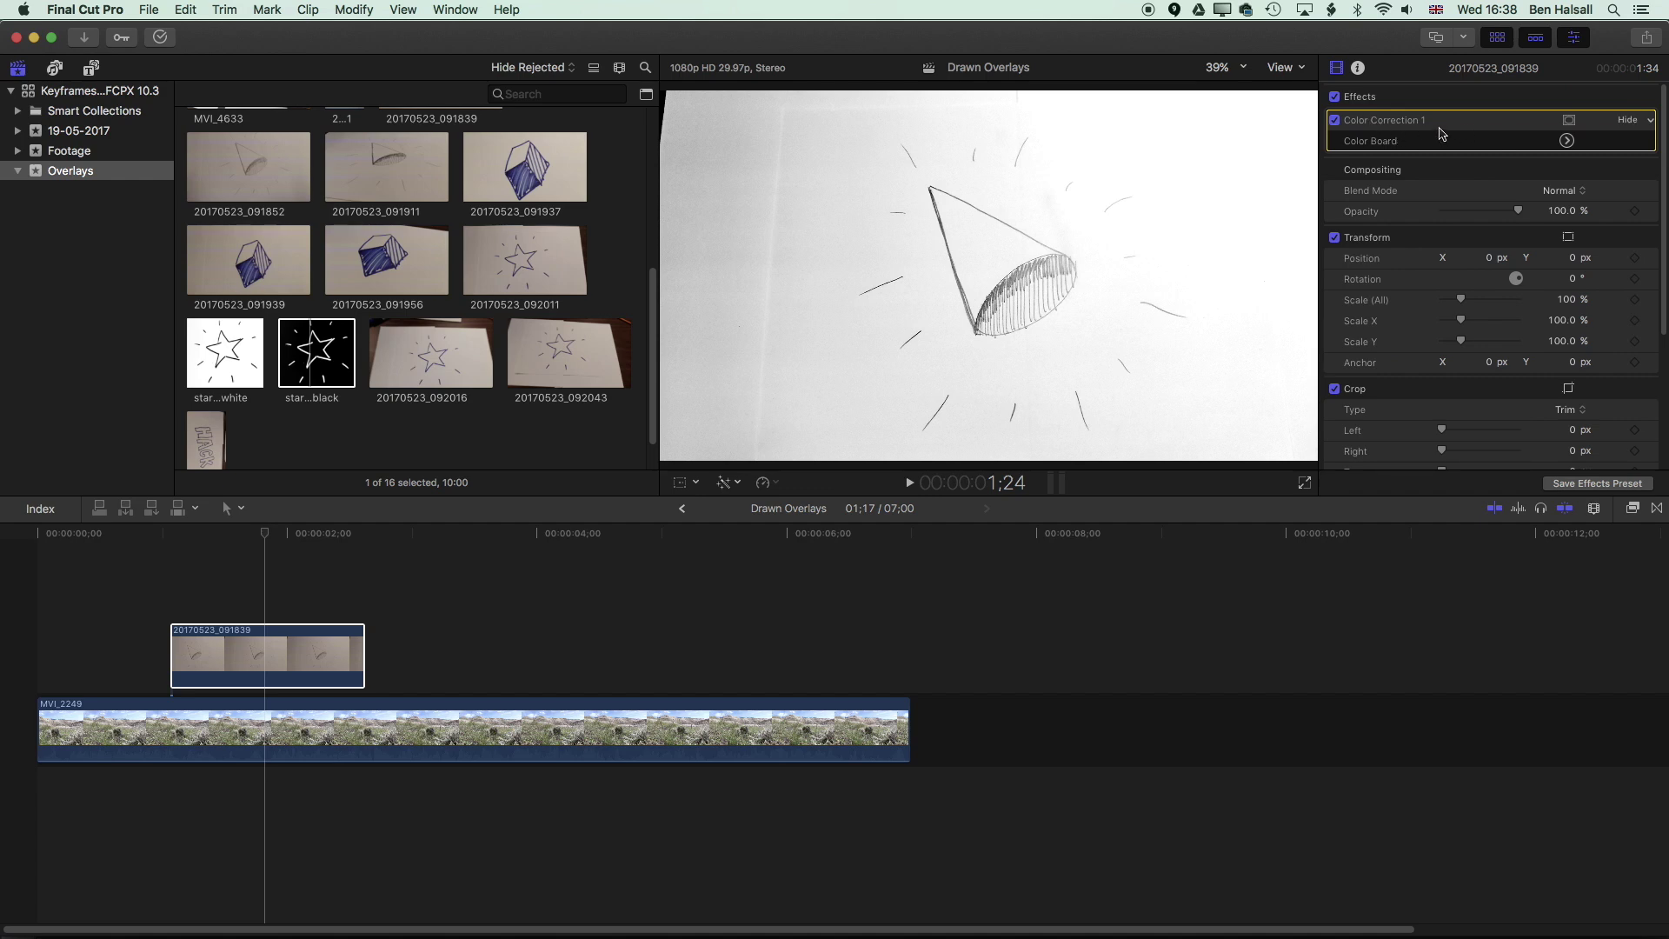
pyautogui.click(1632, 510)
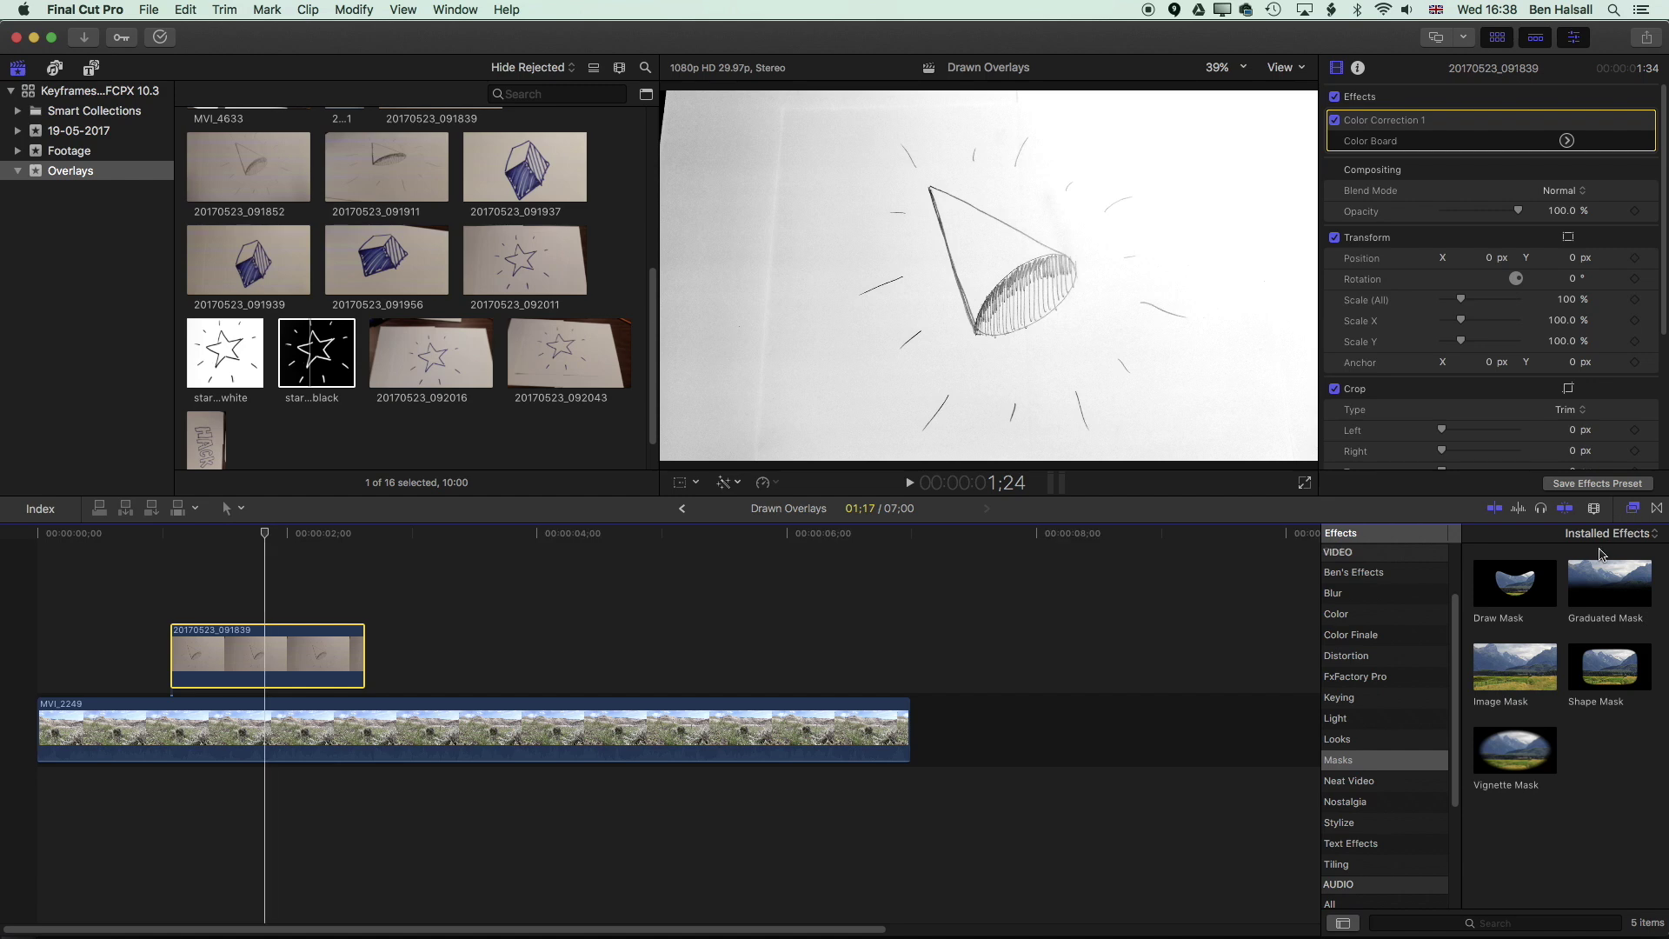
pyautogui.click(1361, 618)
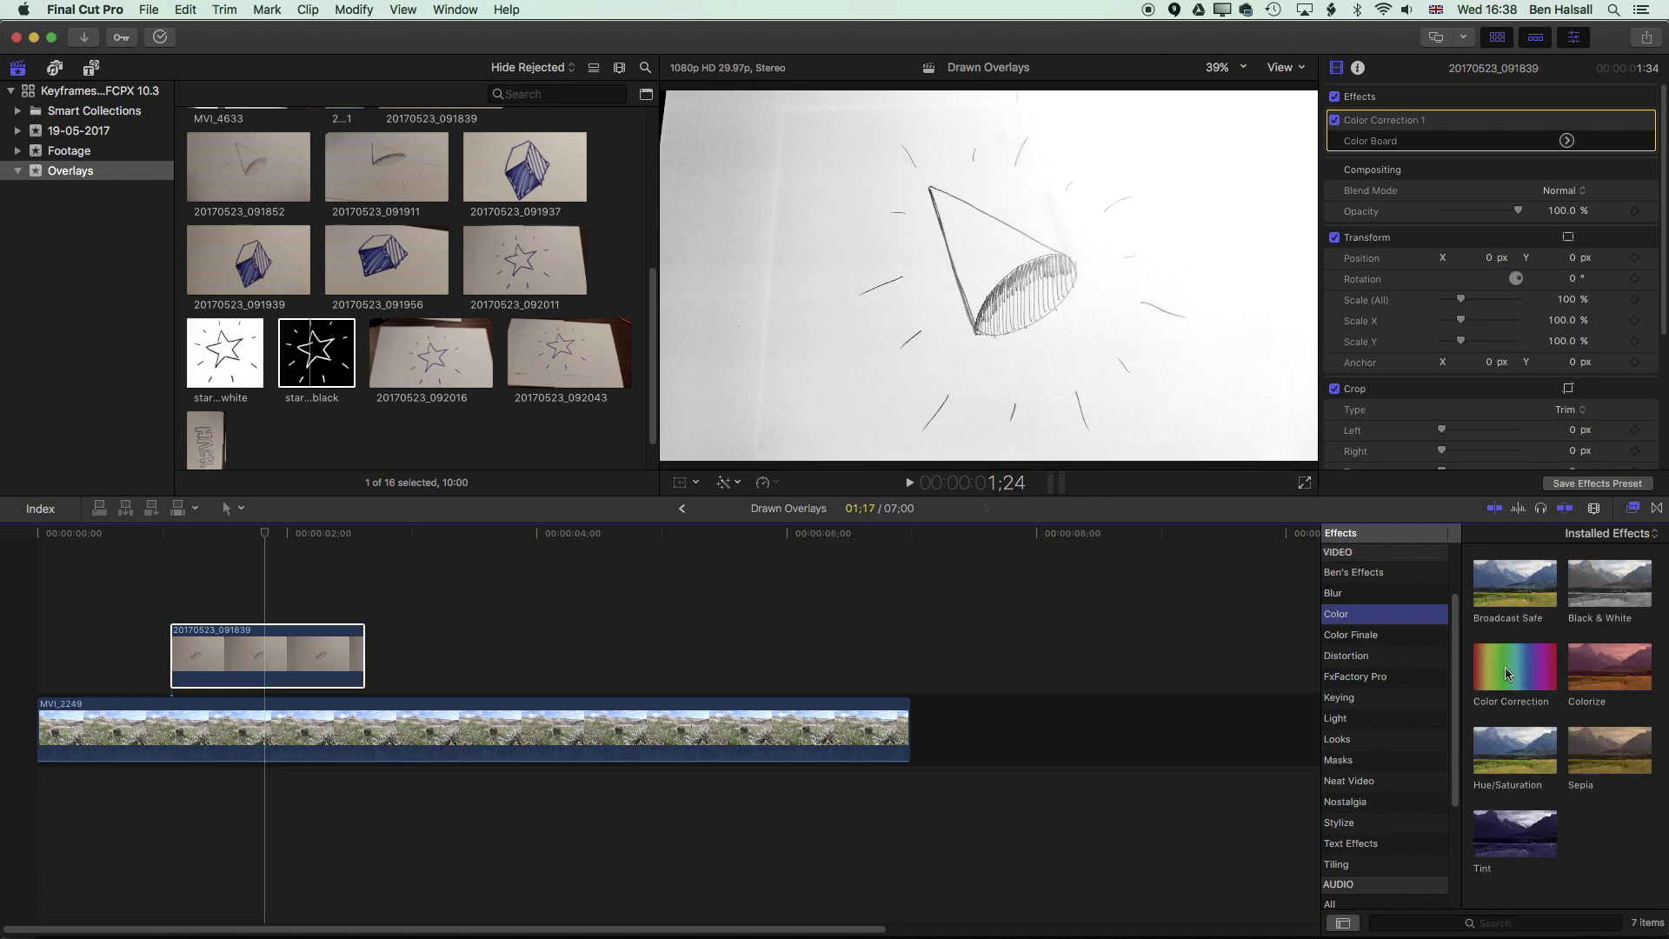
pyautogui.moveTo(1507, 674); pyautogui.dragTo(287, 659)
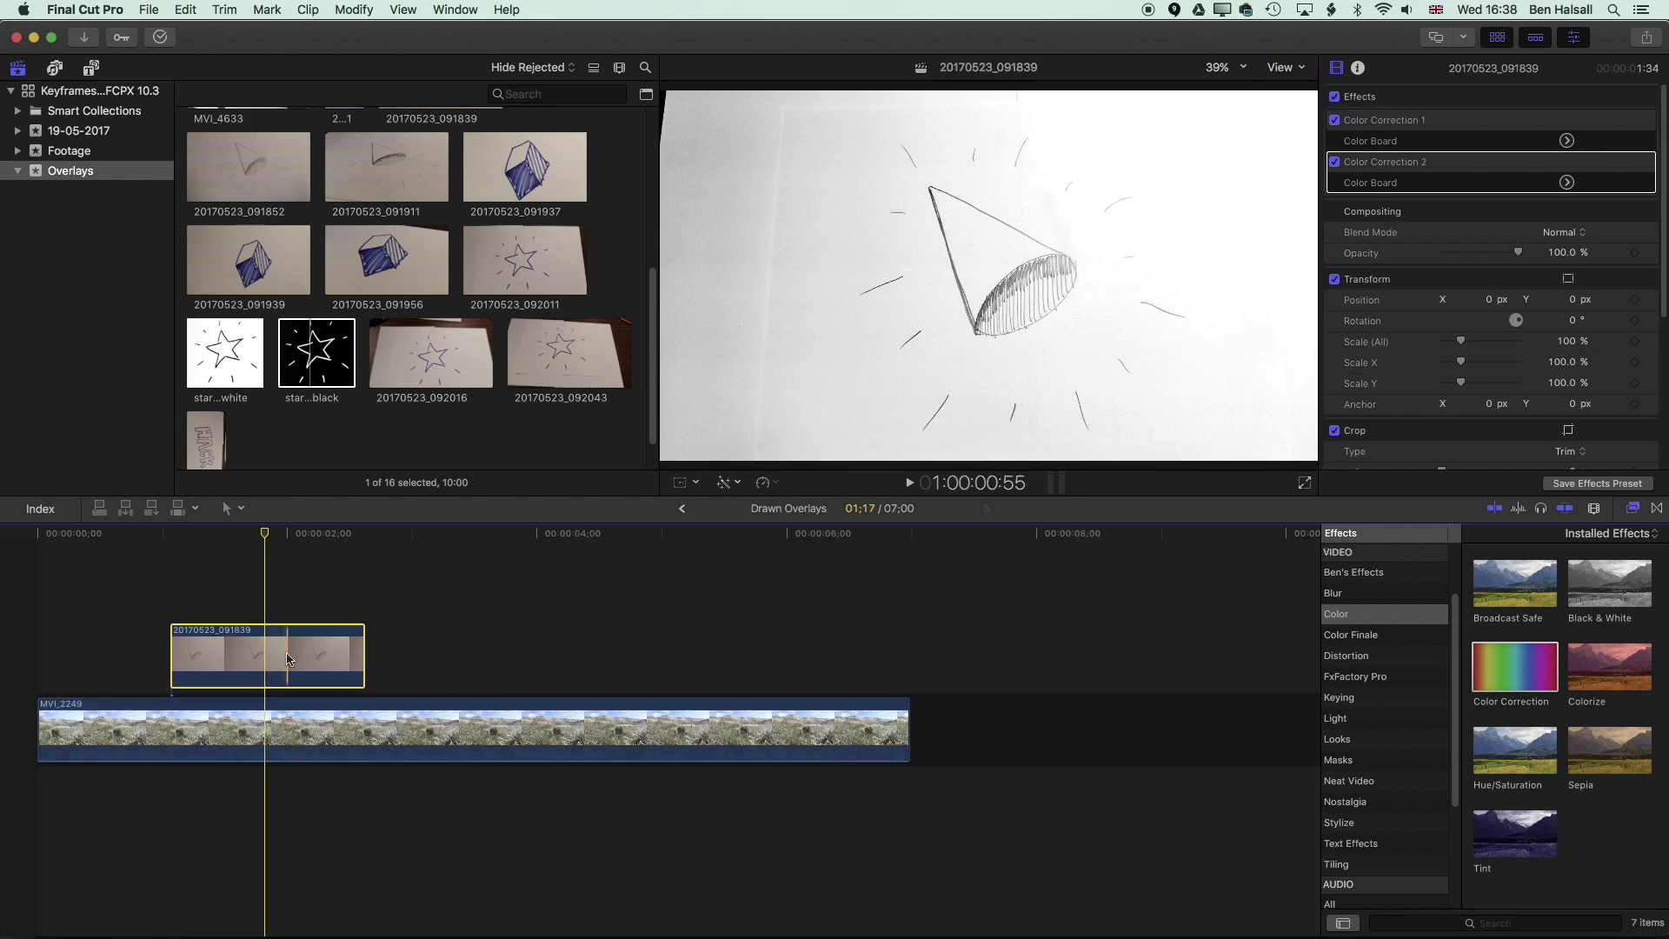
# - Set the second correction's exposure to shadows 7%, midtones -46%, highlights 21%
pyautogui.click(1567, 183)
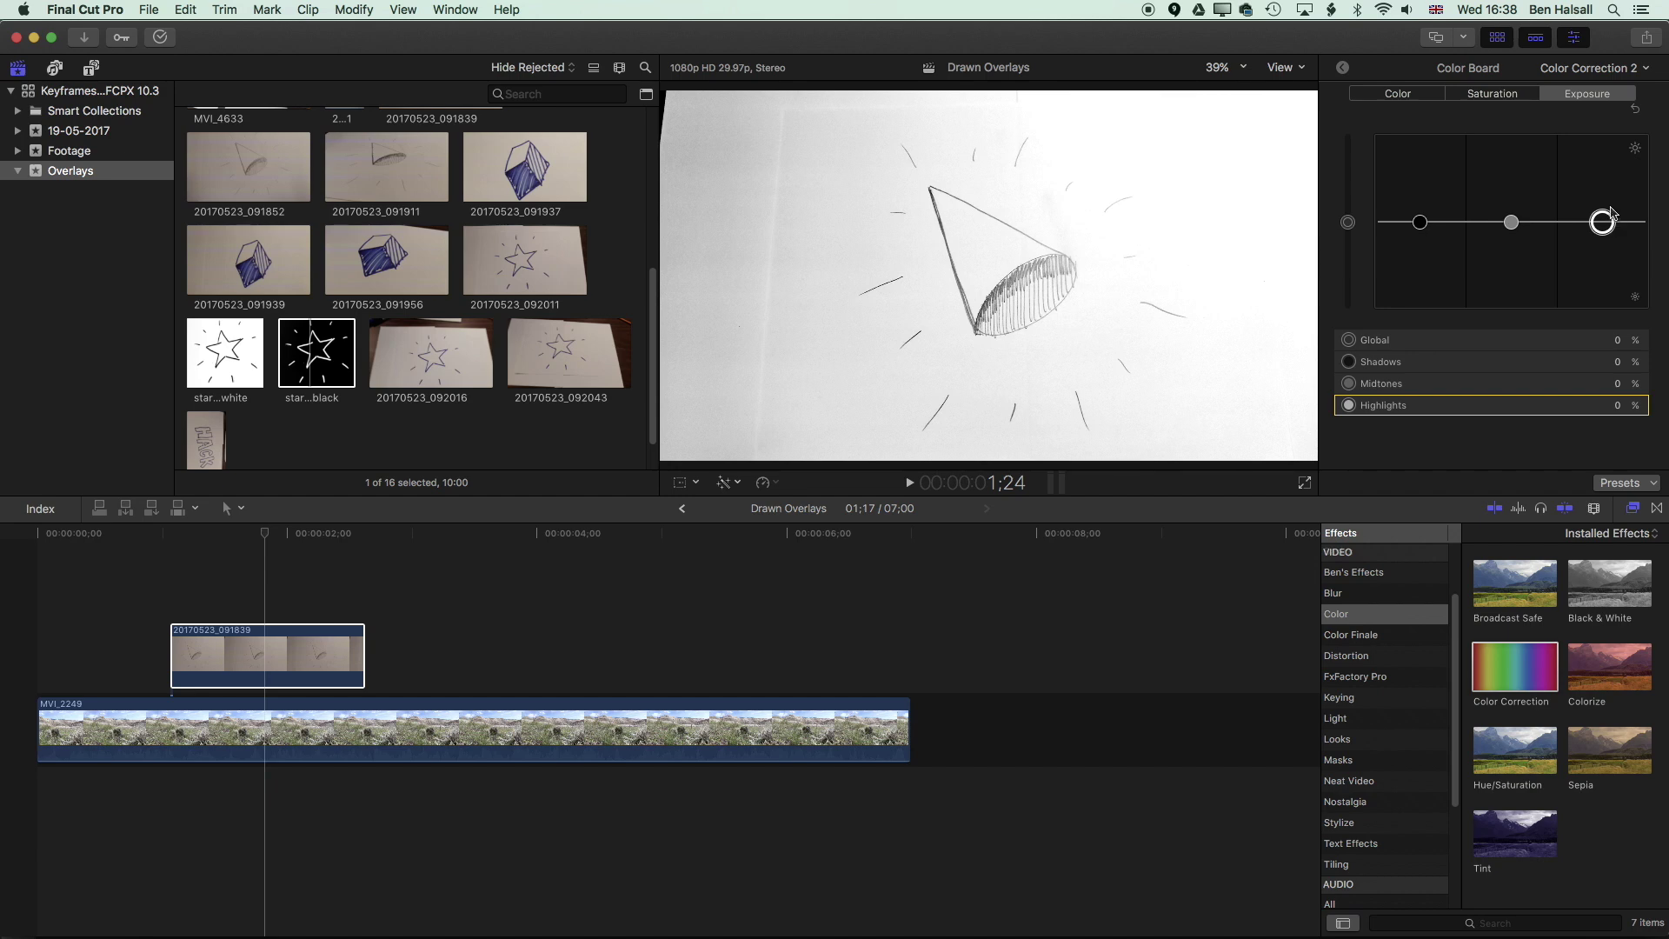
pyautogui.moveTo(1602, 223)
pyautogui.mouseDown()
pyautogui.moveTo(1602, 191)
pyautogui.moveTo(1603, 215)
pyautogui.mouseUp()
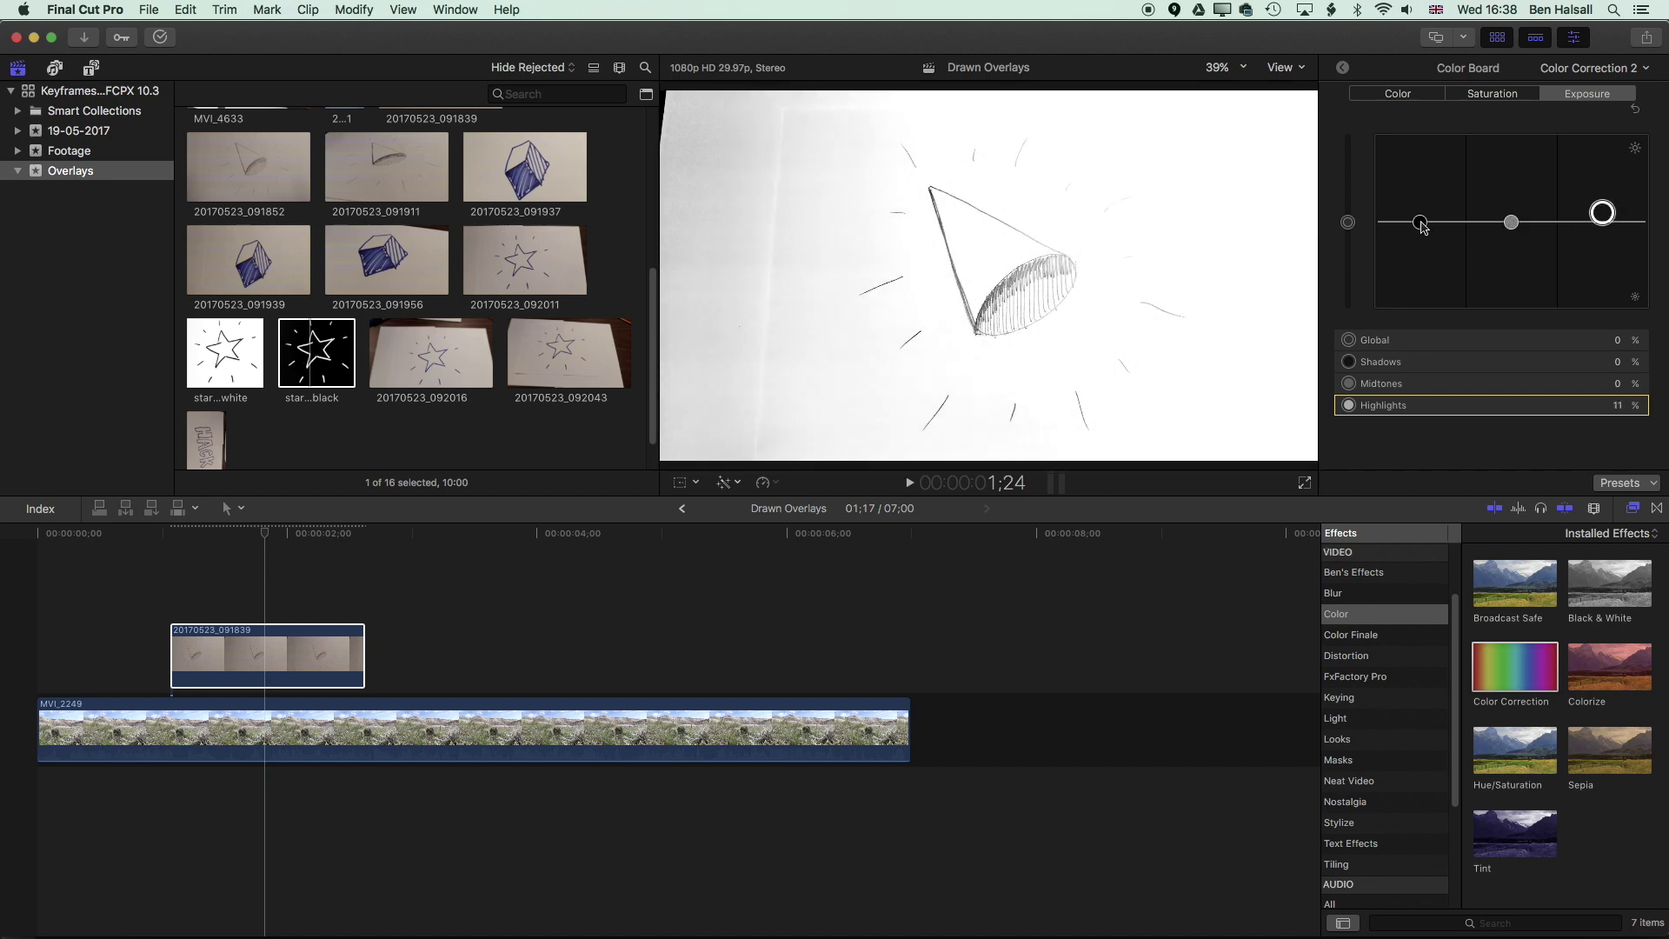
pyautogui.moveTo(1420, 225); pyautogui.dragTo(1420, 262)
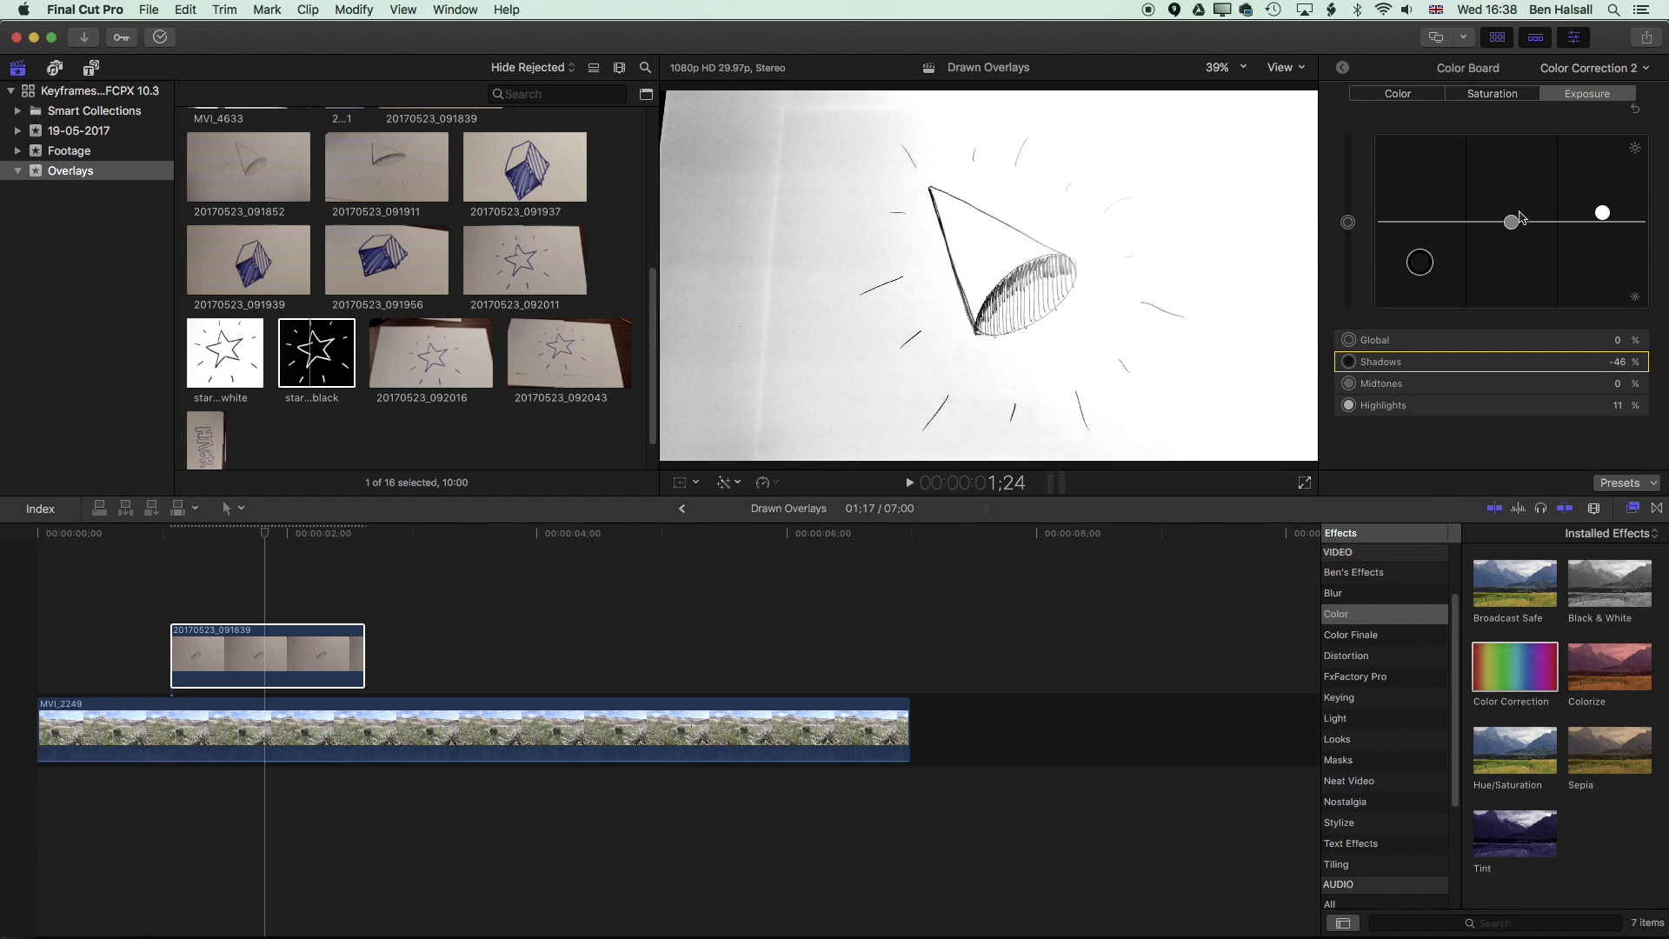
pyautogui.moveTo(1603, 214); pyautogui.dragTo(1603, 203)
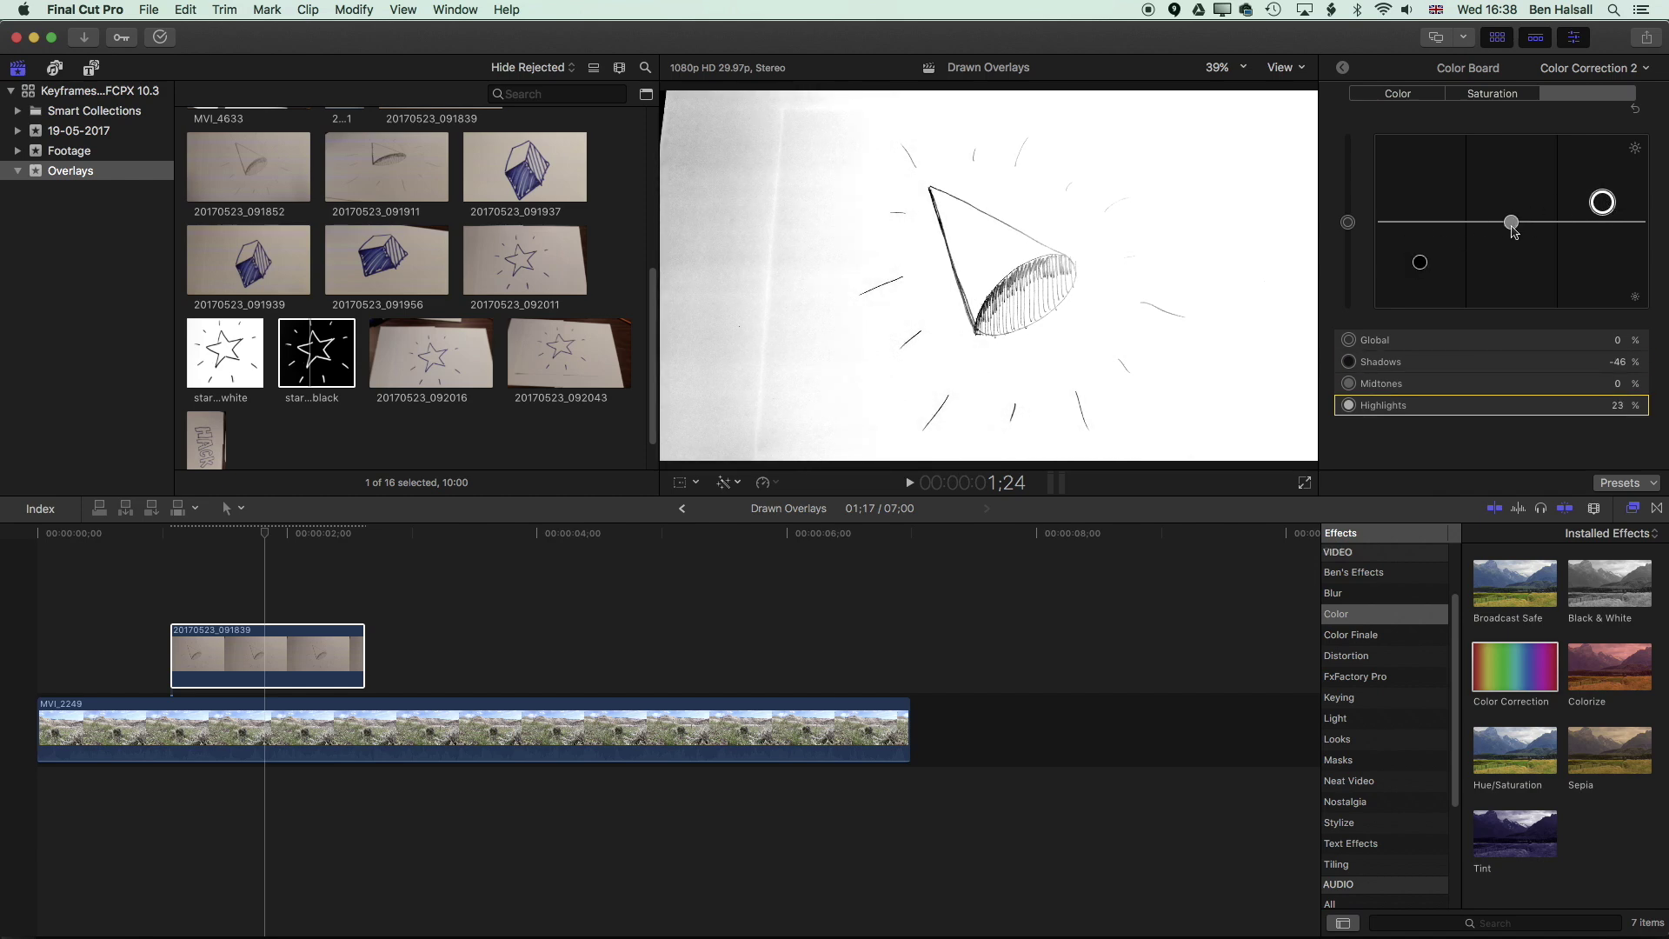
pyautogui.moveTo(1513, 230)
pyautogui.mouseDown()
pyautogui.moveTo(1512, 209)
pyautogui.moveTo(1512, 243)
pyautogui.mouseUp()
pyautogui.moveTo(1603, 203); pyautogui.dragTo(1611, 208)
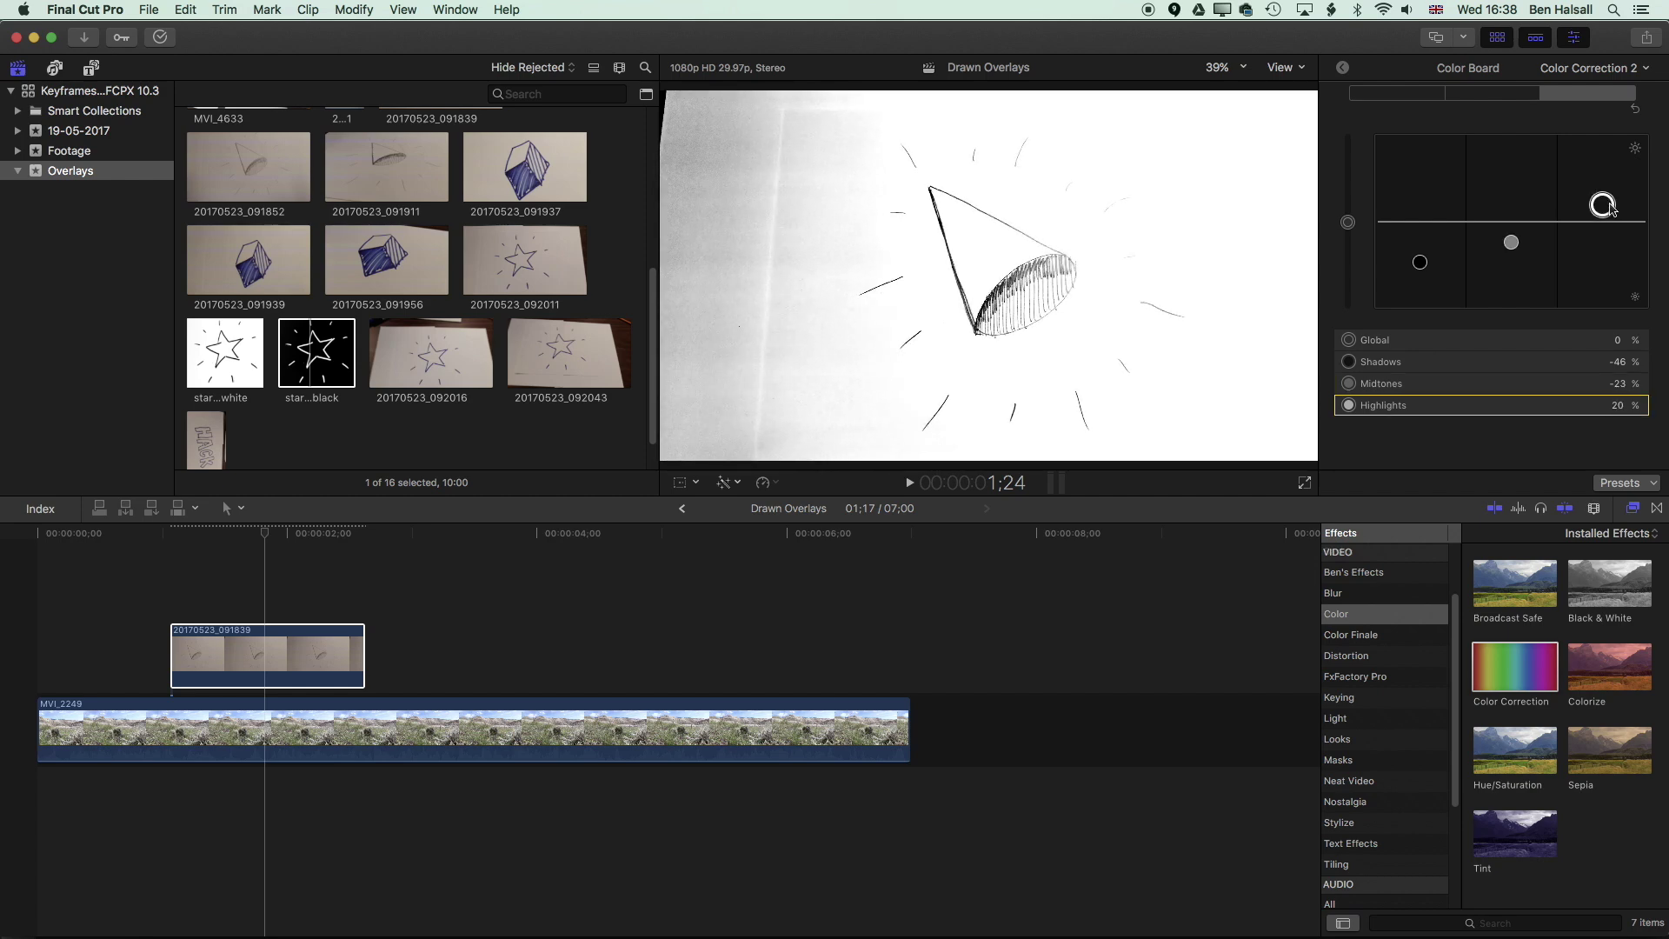
pyautogui.moveTo(1508, 246); pyautogui.dragTo(1420, 215)
pyautogui.moveTo(1511, 236); pyautogui.dragTo(1511, 265)
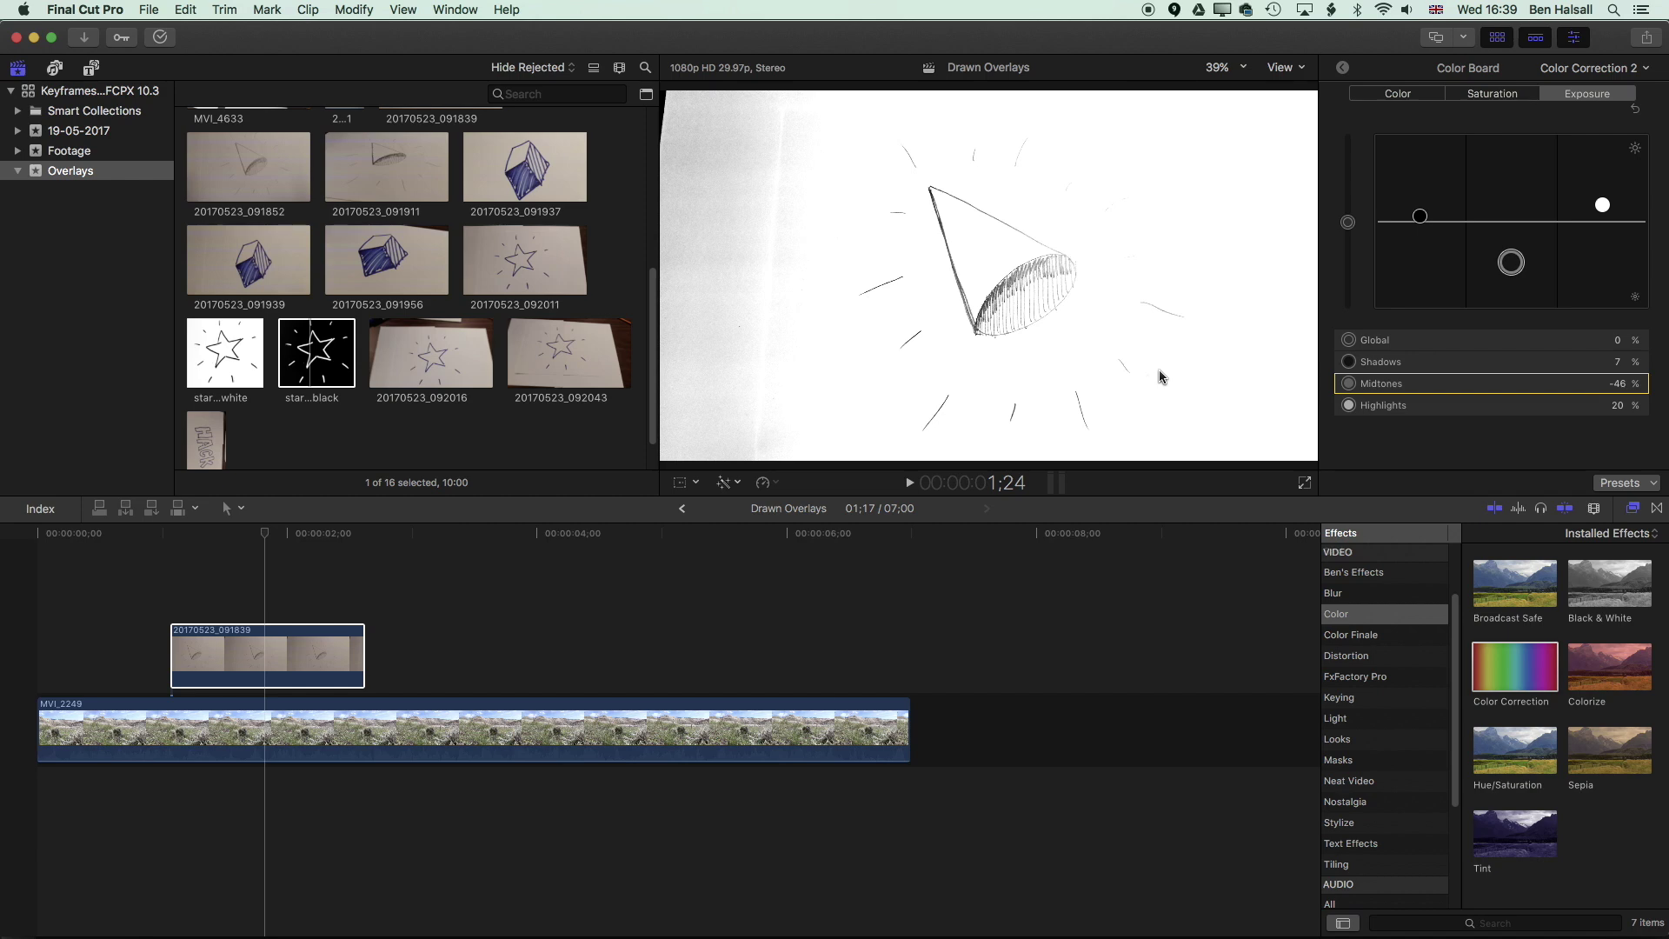
pyautogui.click(1602, 204)
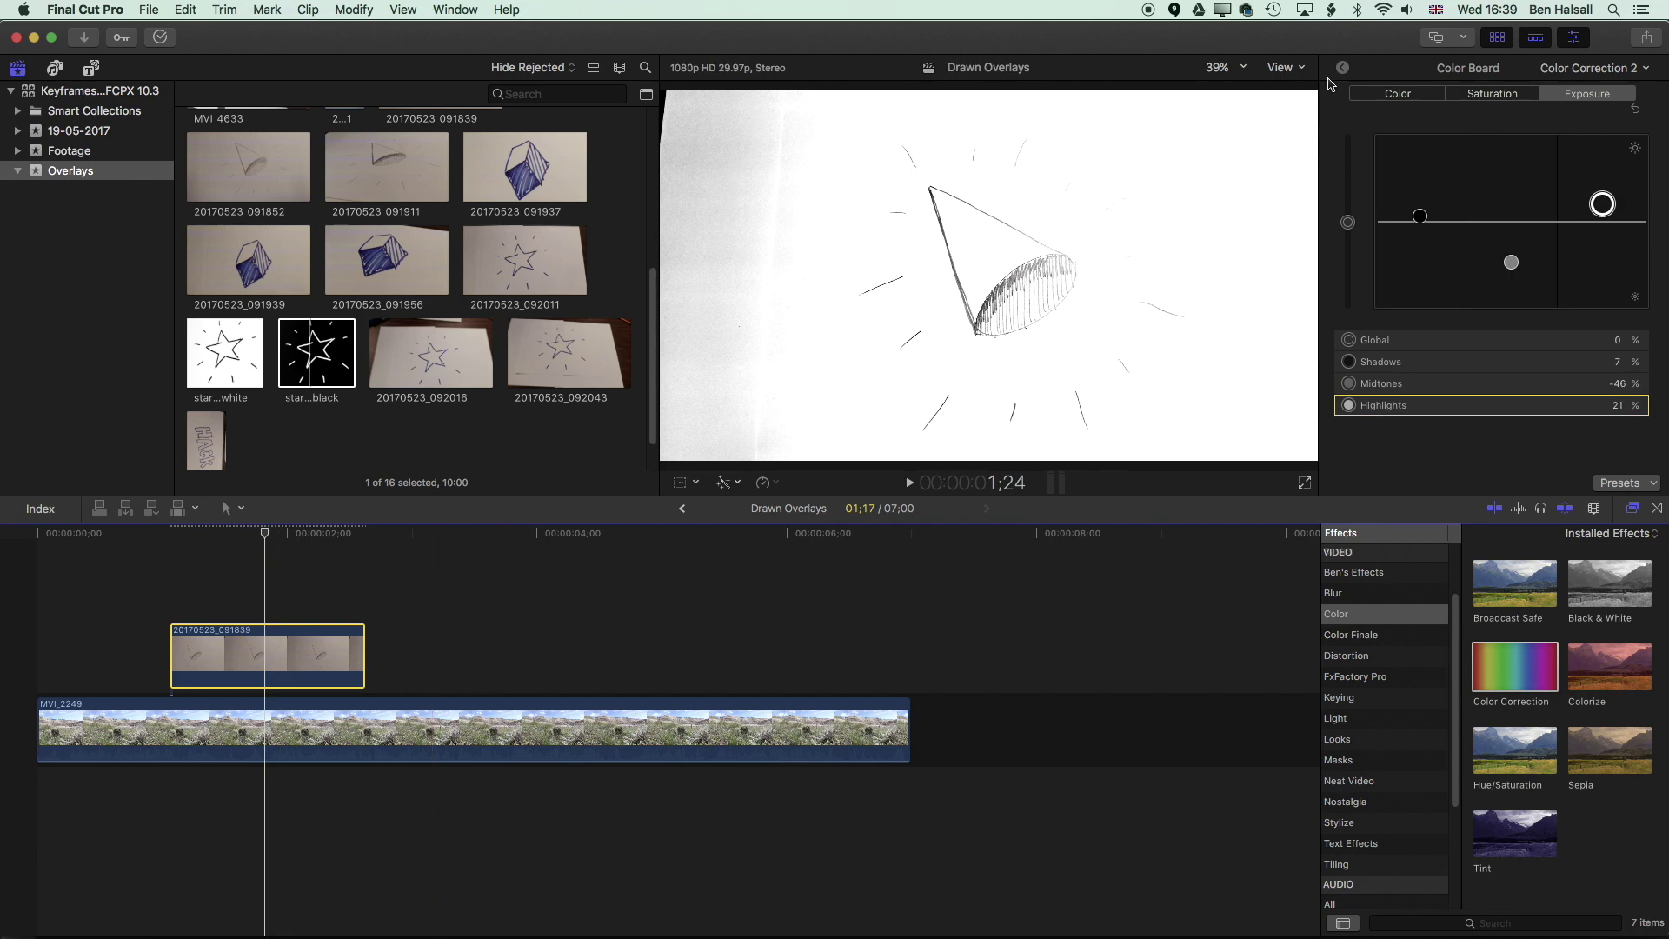
# - Set the cone sketch's blend mode to Multiply and scrub to preview it over the grassland
pyautogui.click(1347, 69)
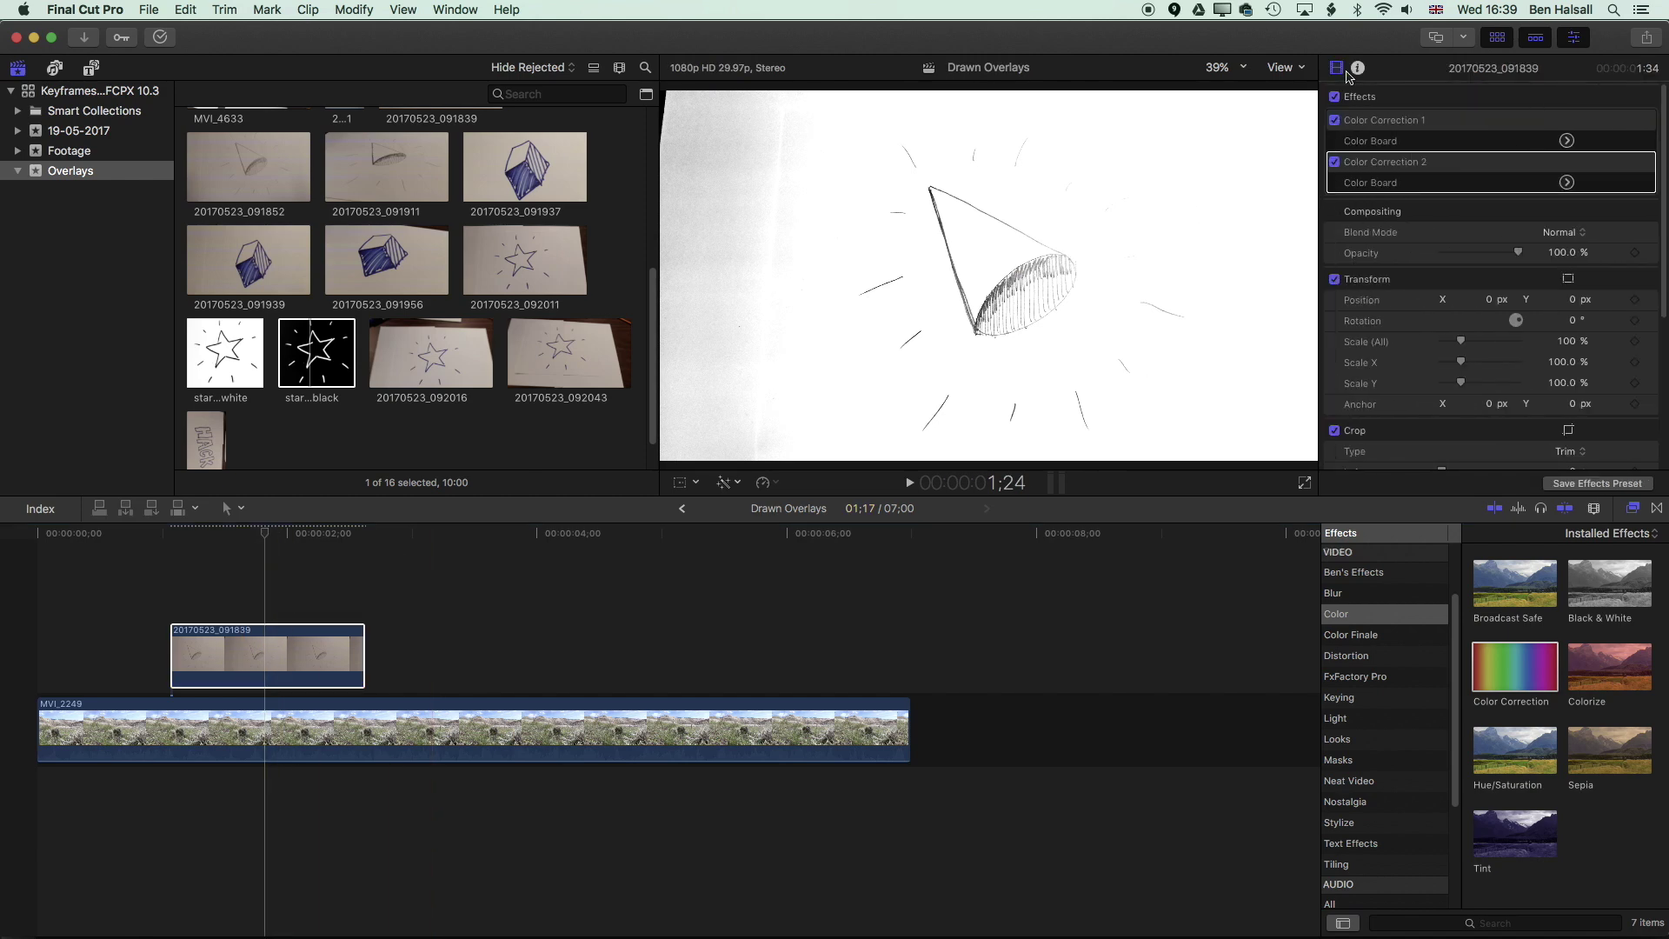
pyautogui.click(1561, 232)
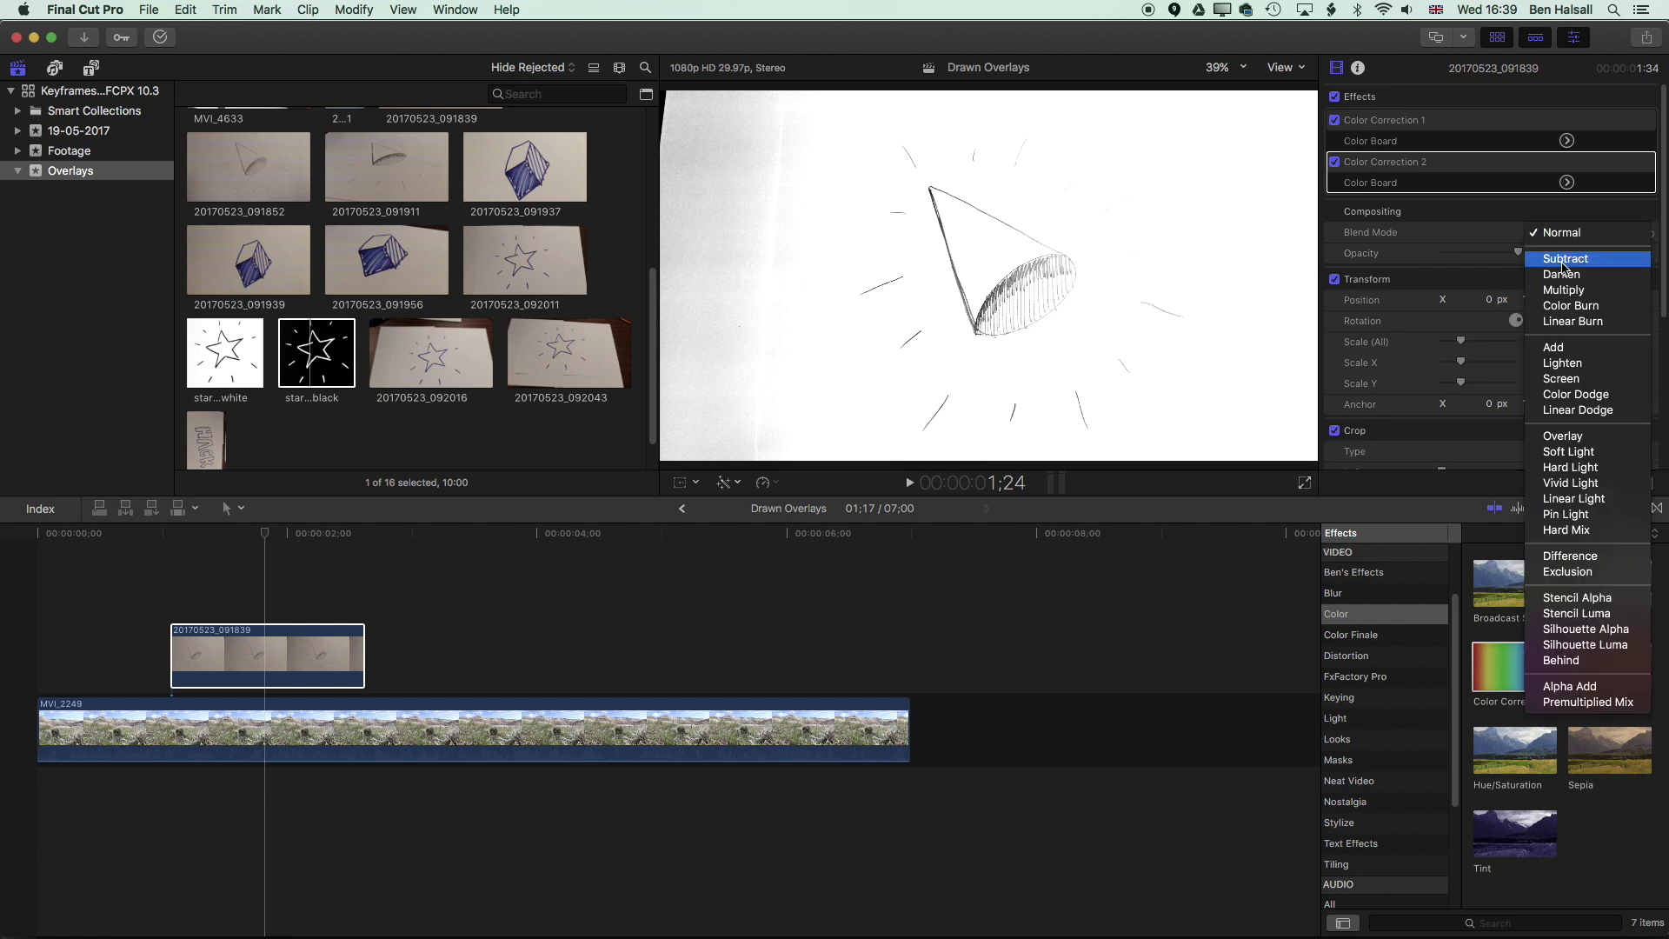
pyautogui.click(1564, 290)
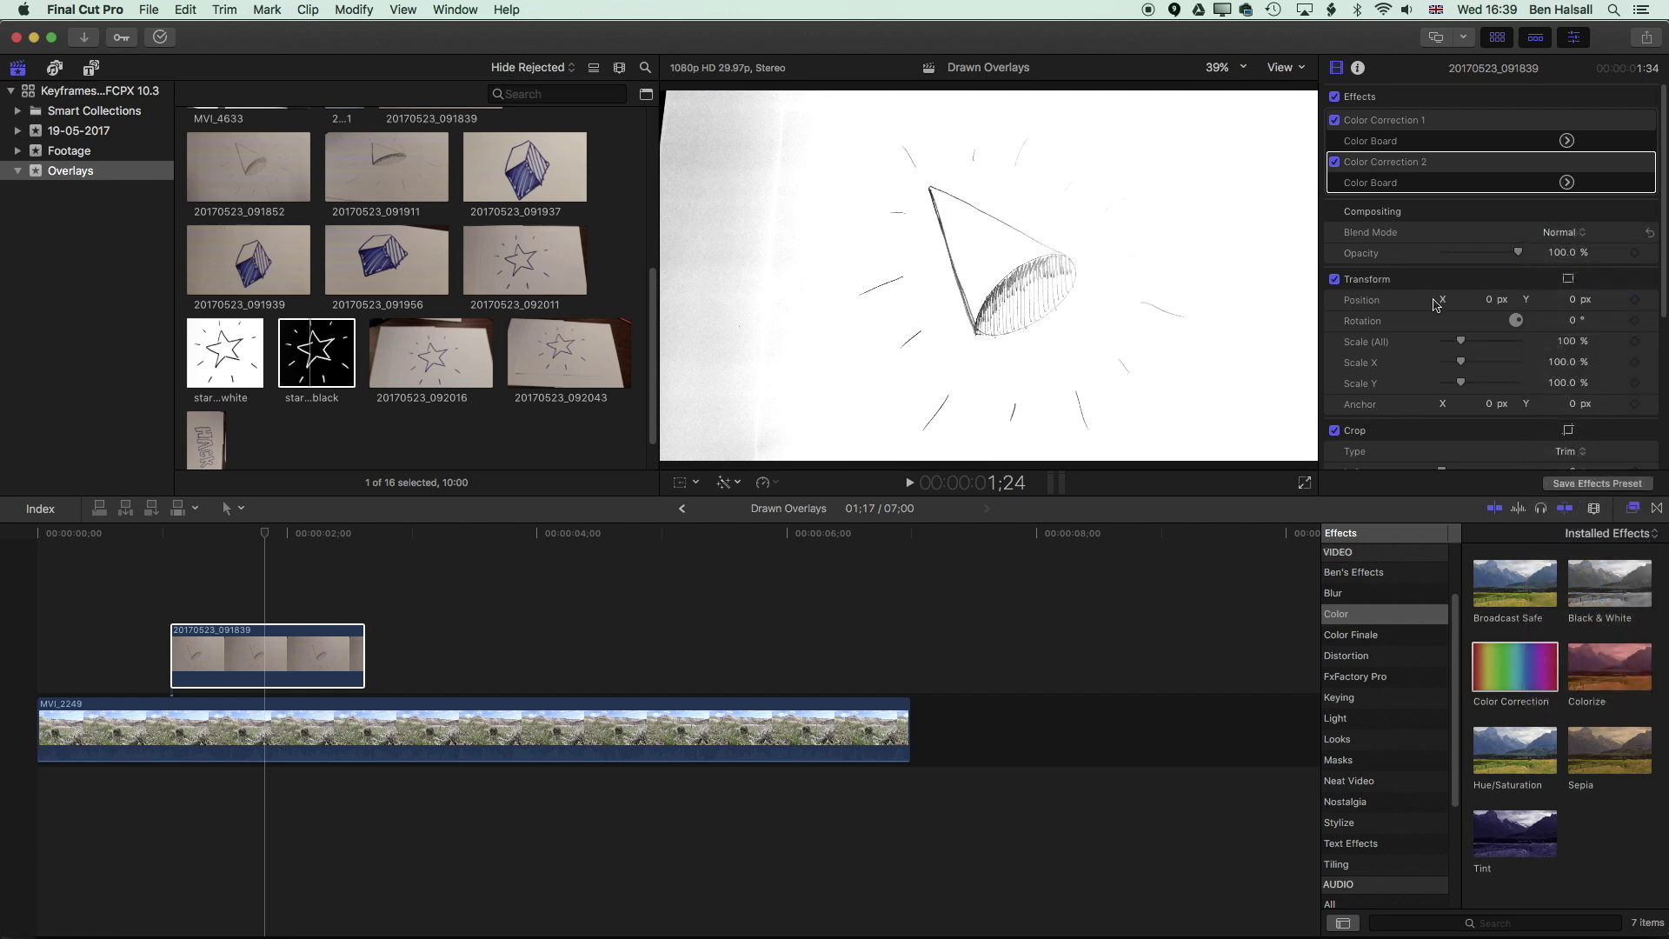
pyautogui.moveTo(259, 543)
pyautogui.mouseDown()
pyautogui.moveTo(231, 541)
pyautogui.moveTo(306, 541)
pyautogui.moveTo(250, 541)
pyautogui.mouseUp()
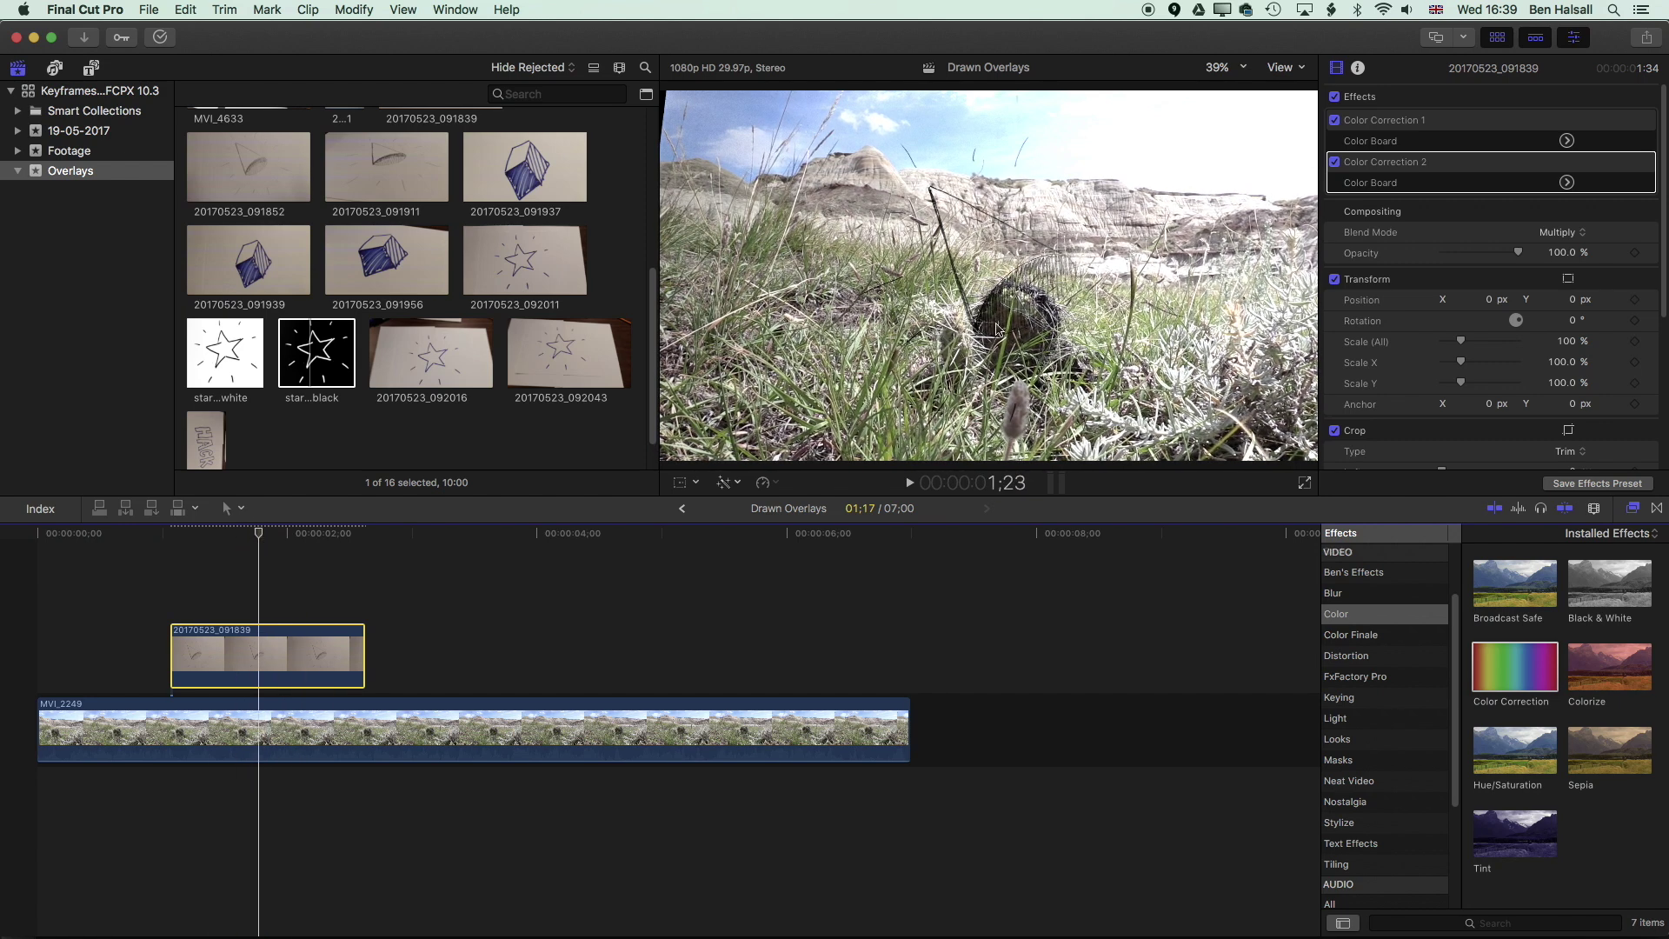
pyautogui.click(290, 724)
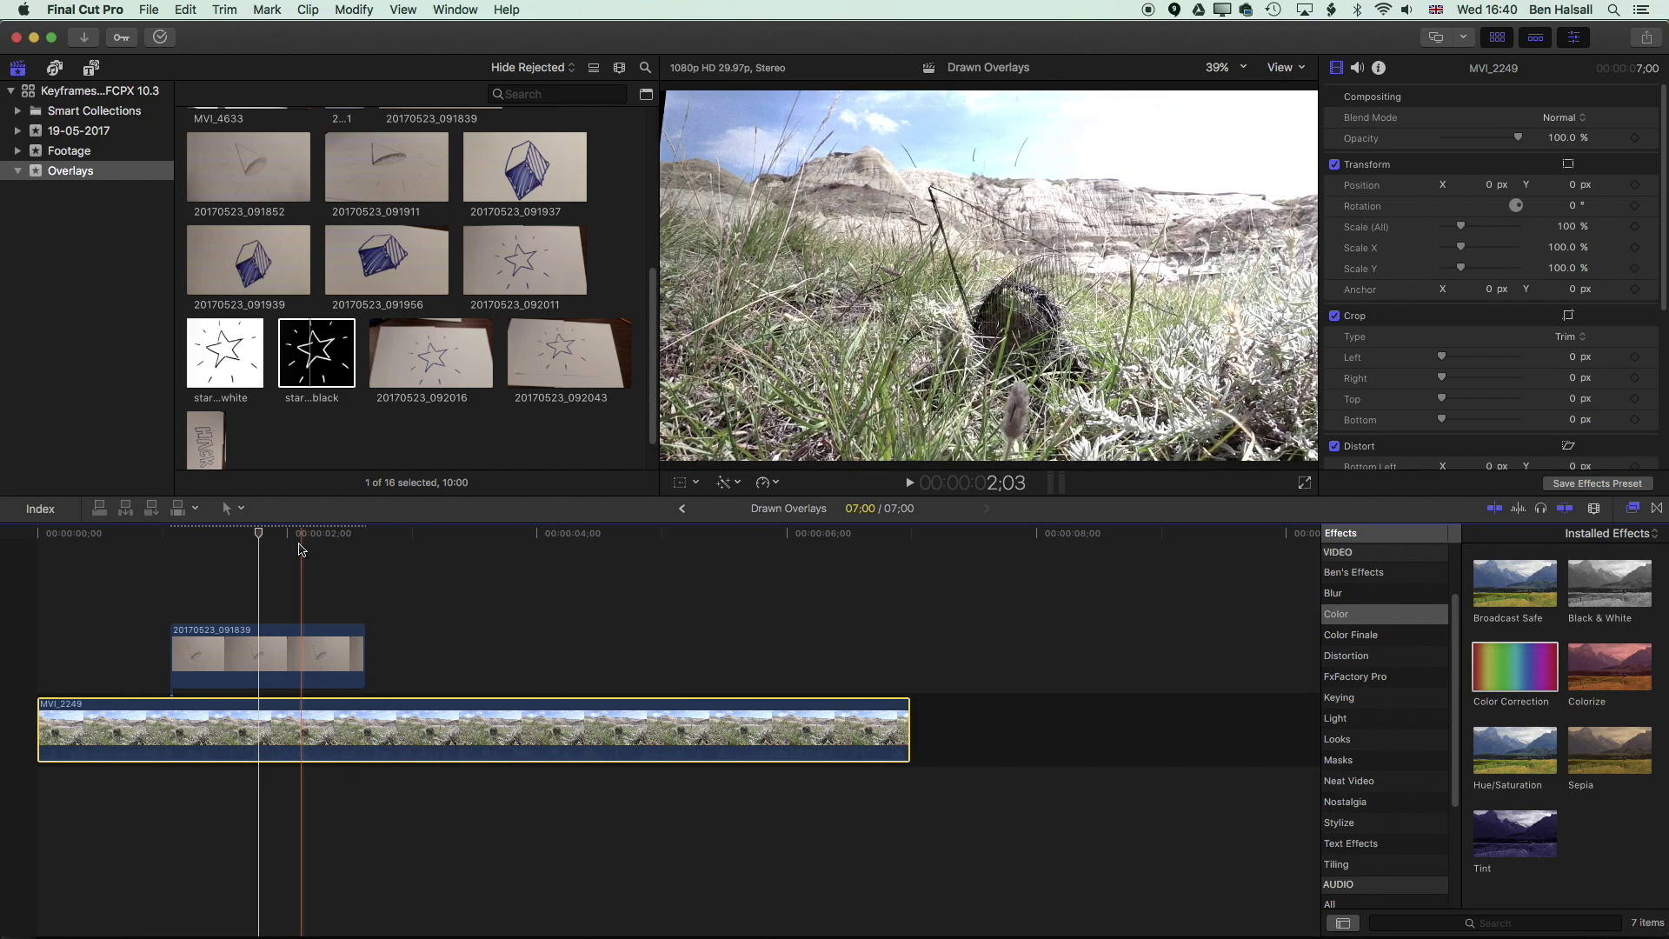
# - Color-correct MVI_2249 with exposure shadows 26%, midtones 40%, highlights -19%
pyautogui.click(736, 484)
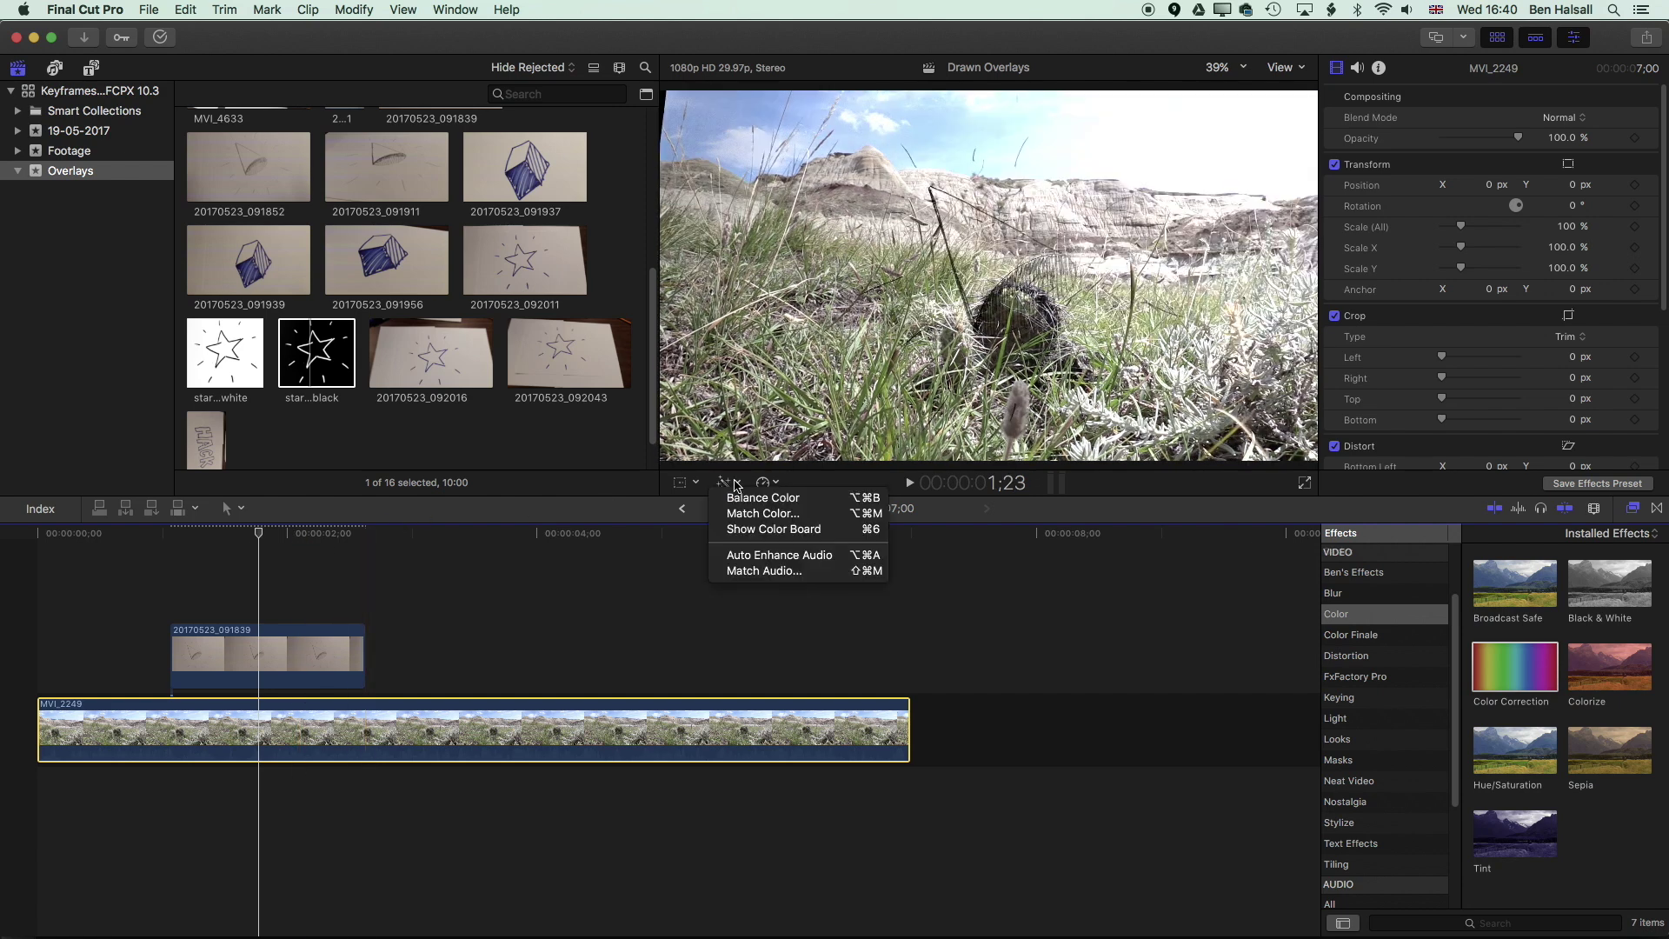
pyautogui.click(781, 530)
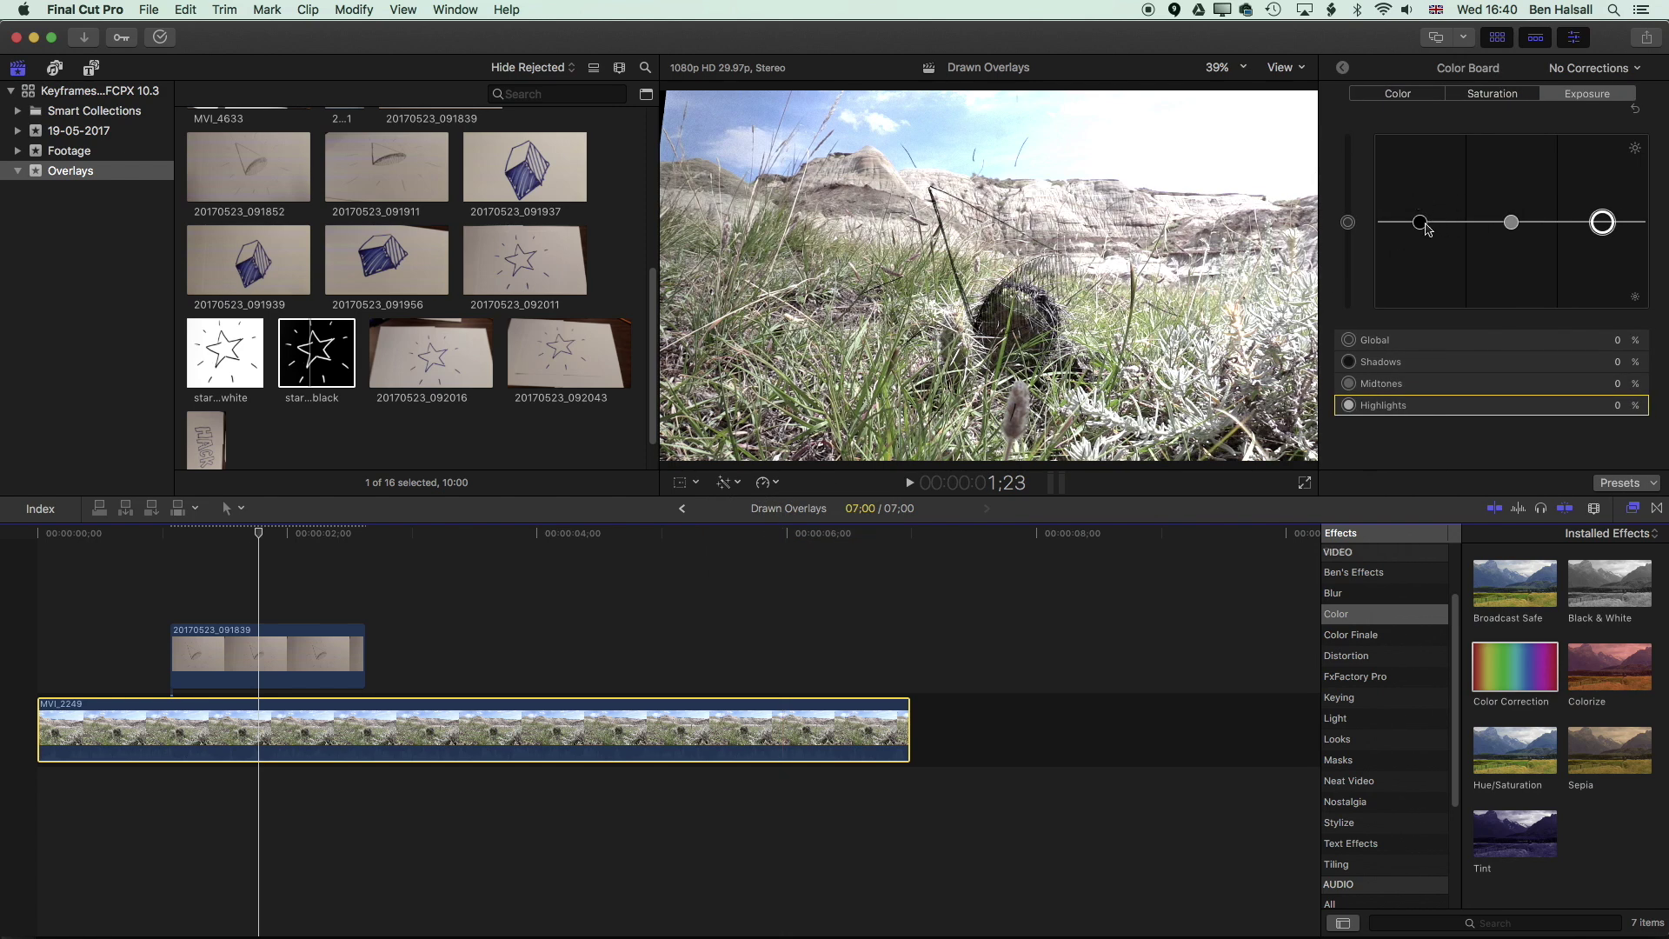
pyautogui.moveTo(1420, 223); pyautogui.dragTo(1420, 210)
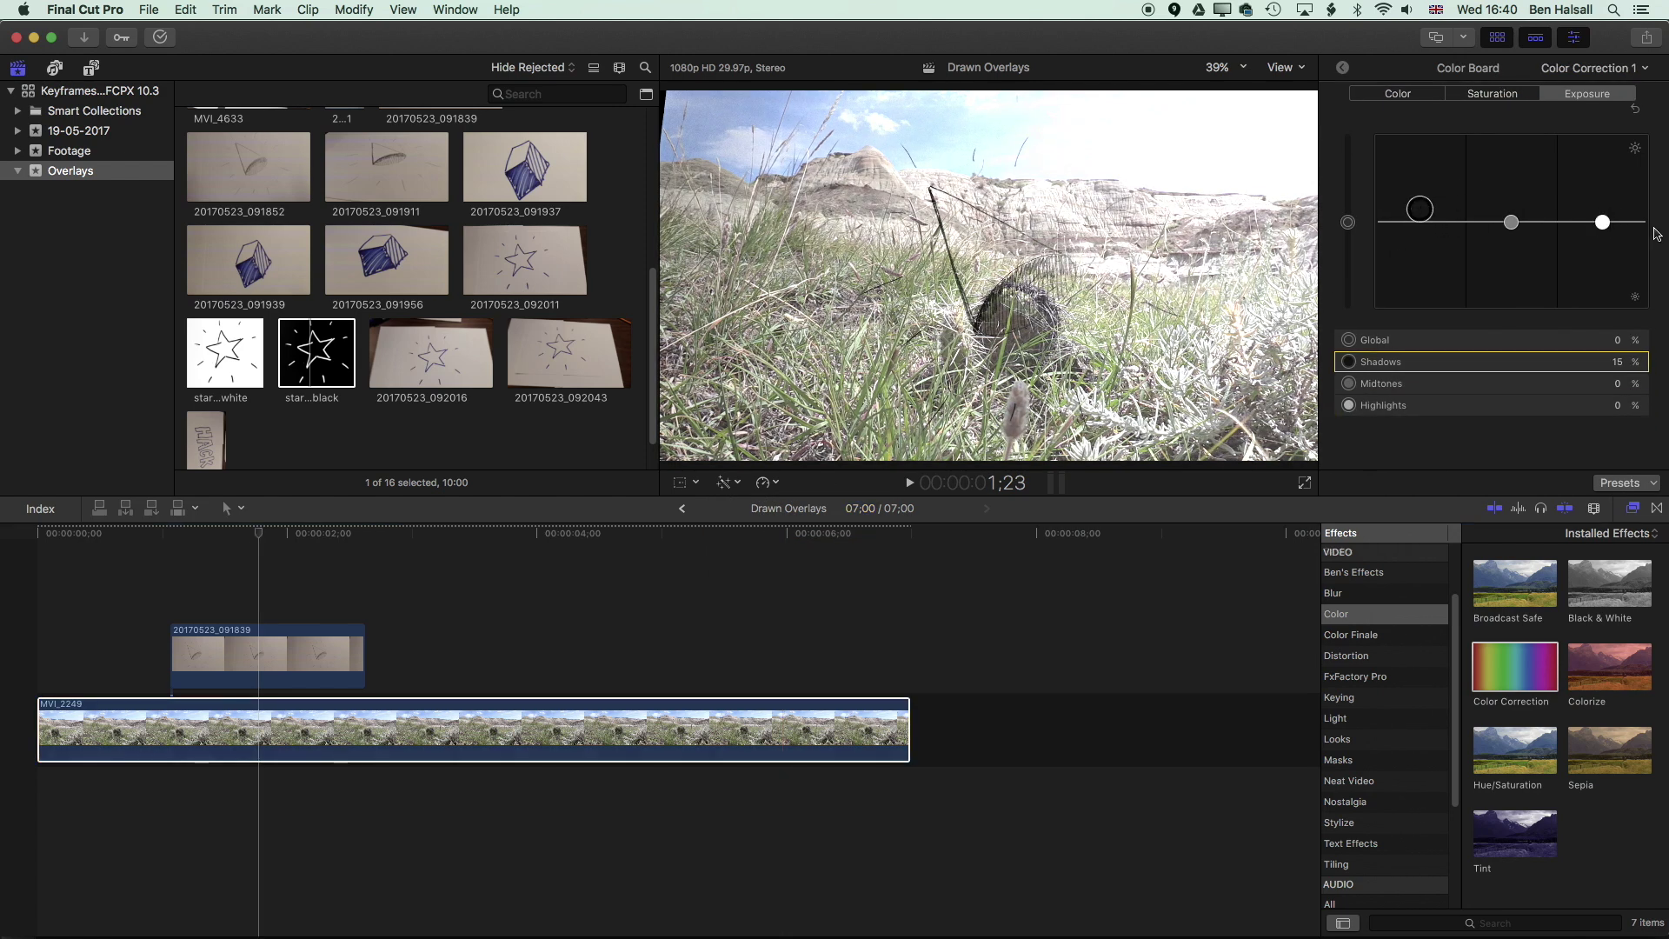
pyautogui.moveTo(1604, 227)
pyautogui.mouseDown()
pyautogui.moveTo(1604, 265)
pyautogui.moveTo(1604, 249)
pyautogui.mouseUp()
pyautogui.moveTo(1511, 223); pyautogui.dragTo(1432, 205)
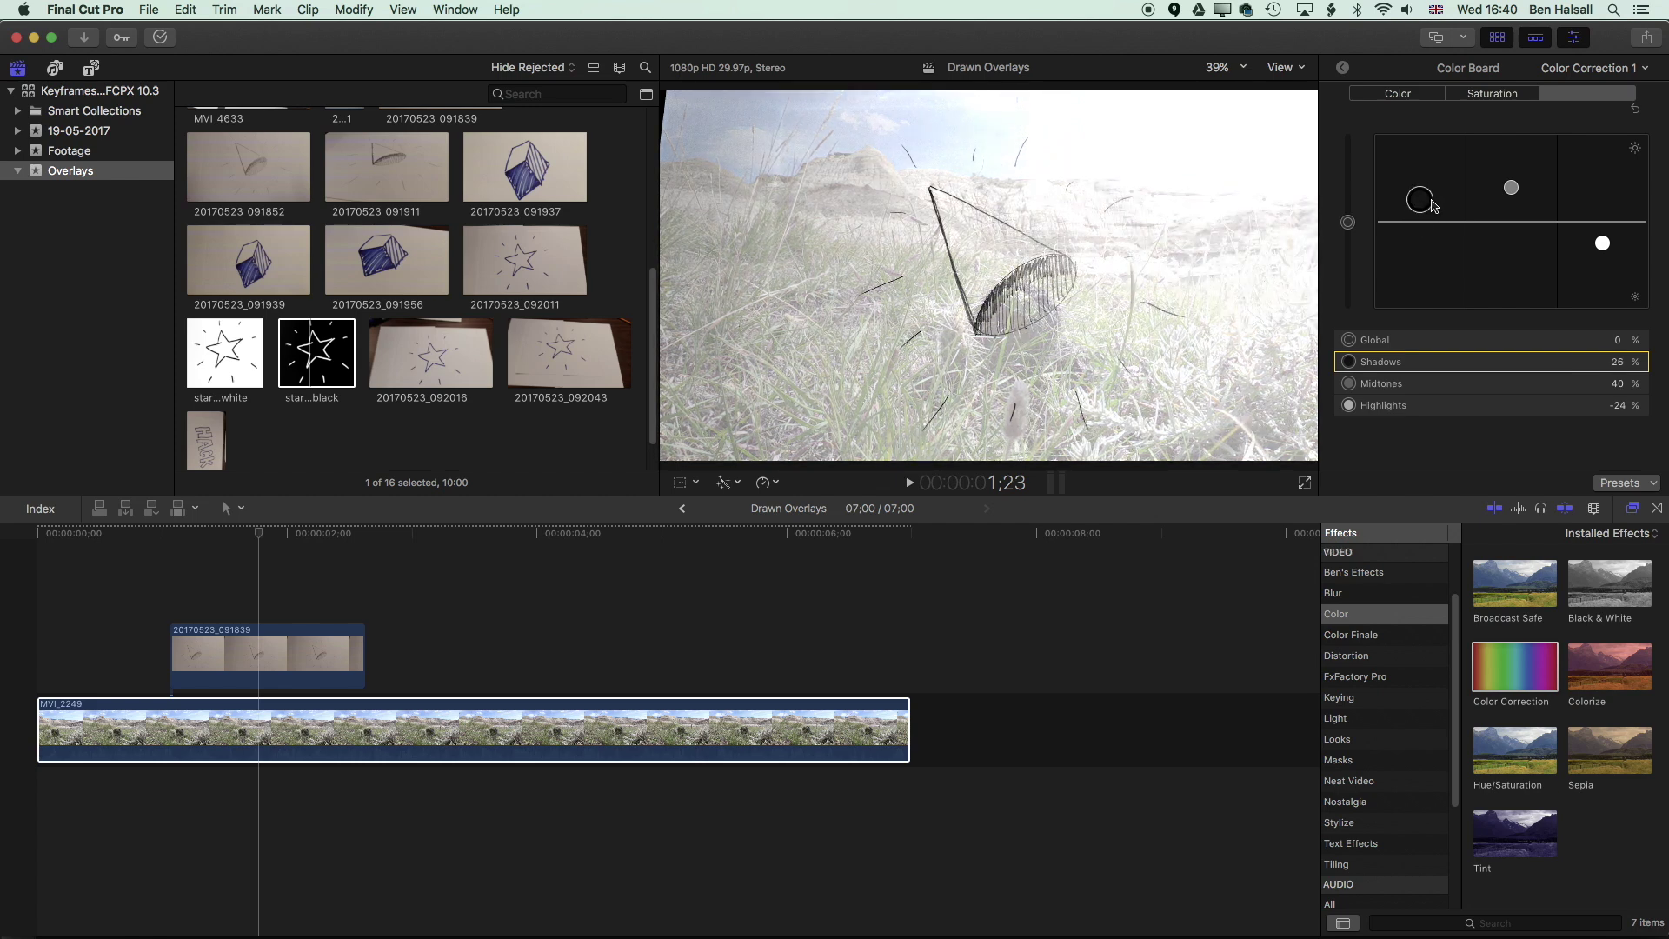
pyautogui.moveTo(1613, 243); pyautogui.dragTo(1604, 266)
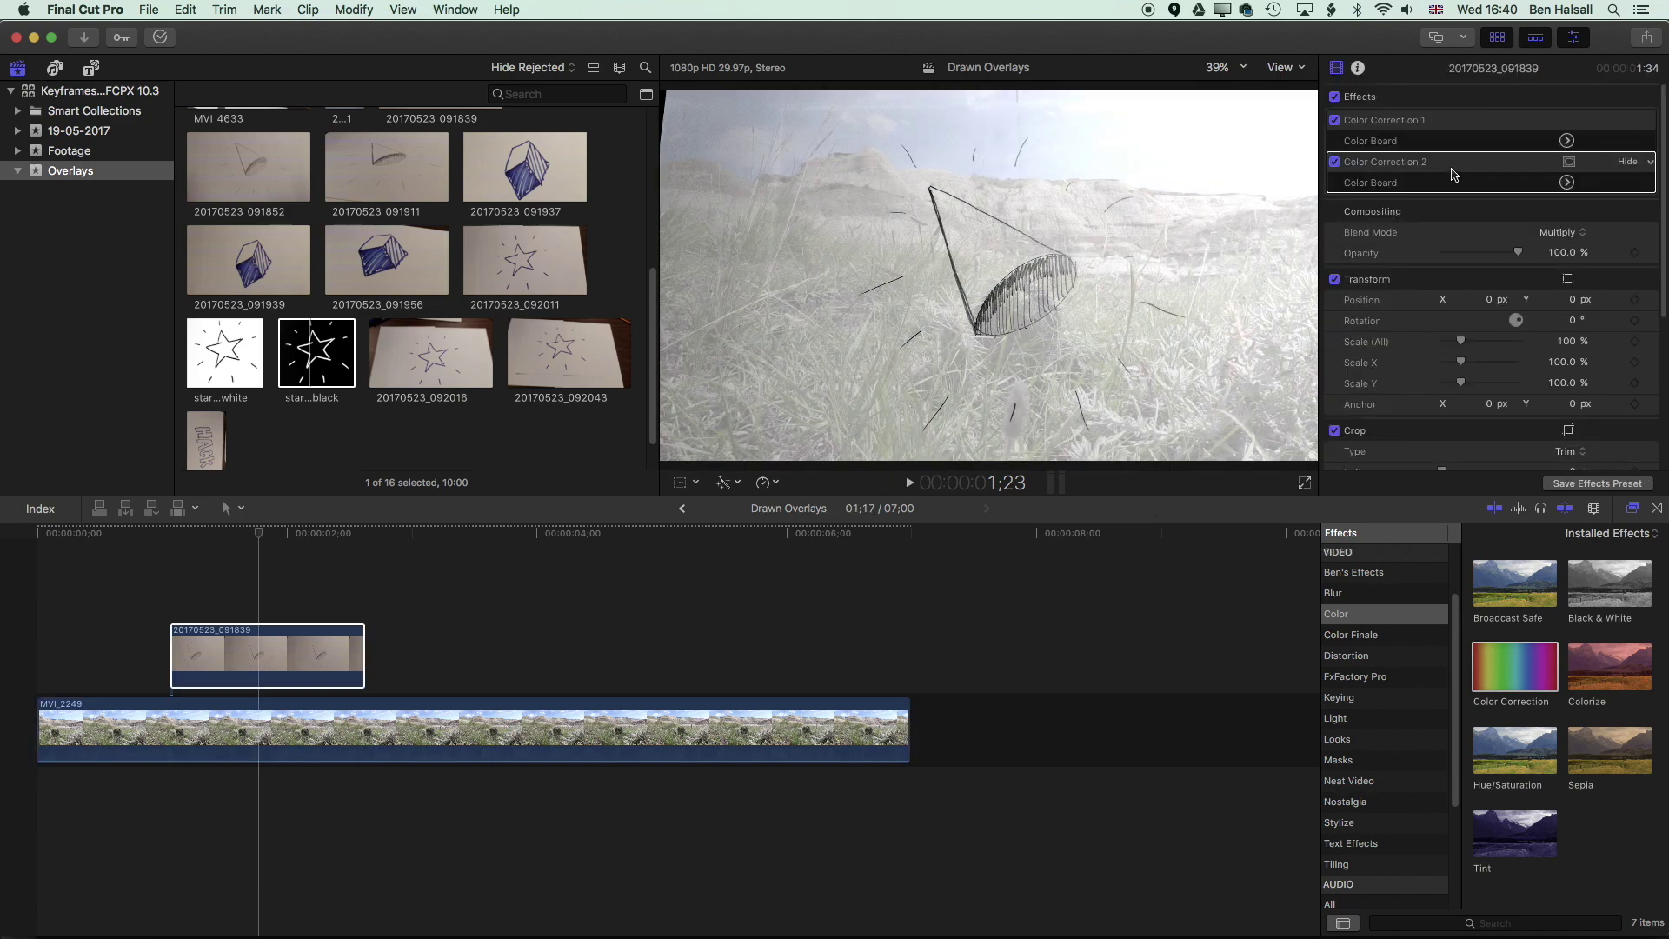
pyautogui.click(1562, 233)
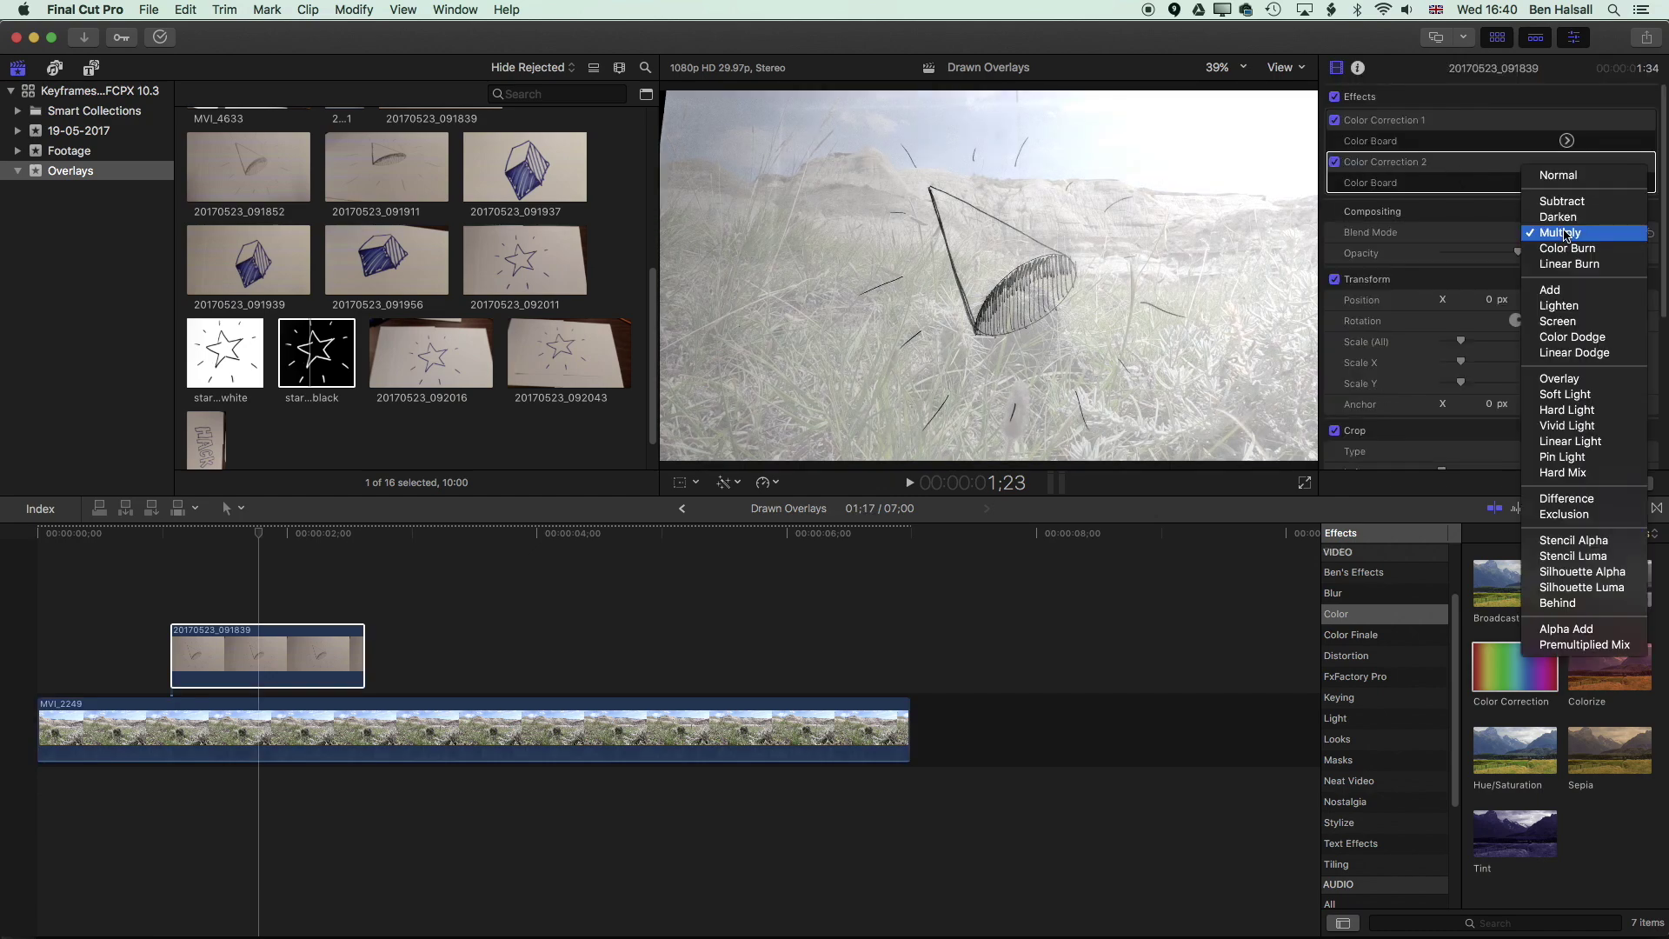
pyautogui.click(1567, 182)
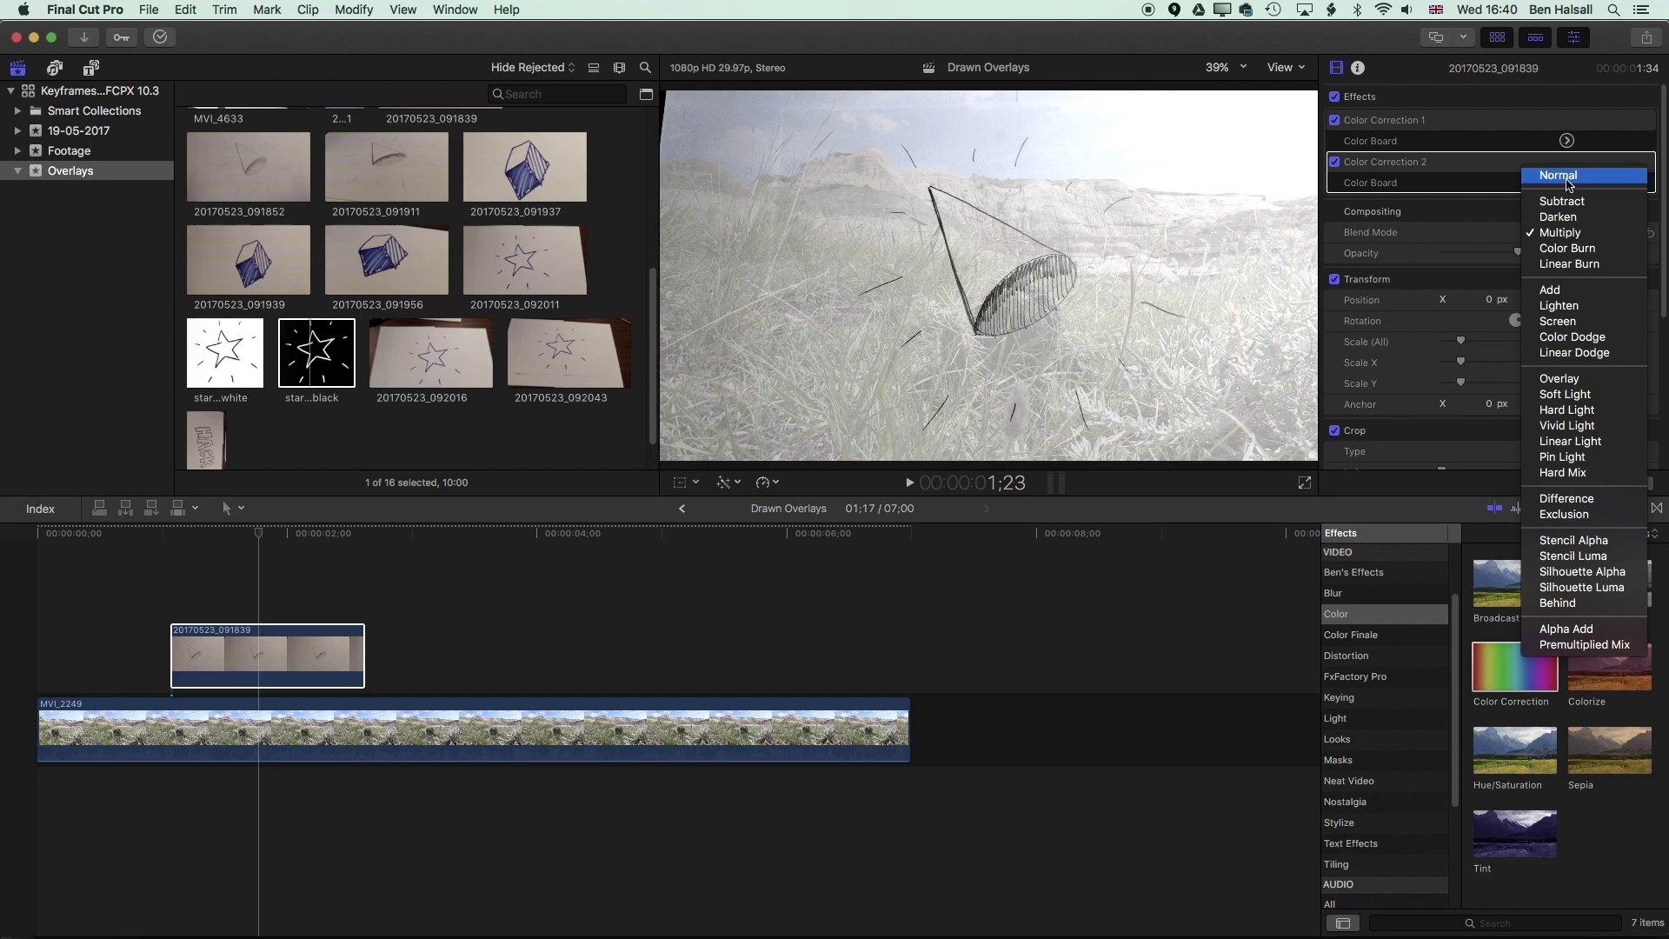
pyautogui.click(1558, 216)
pyautogui.click(1553, 233)
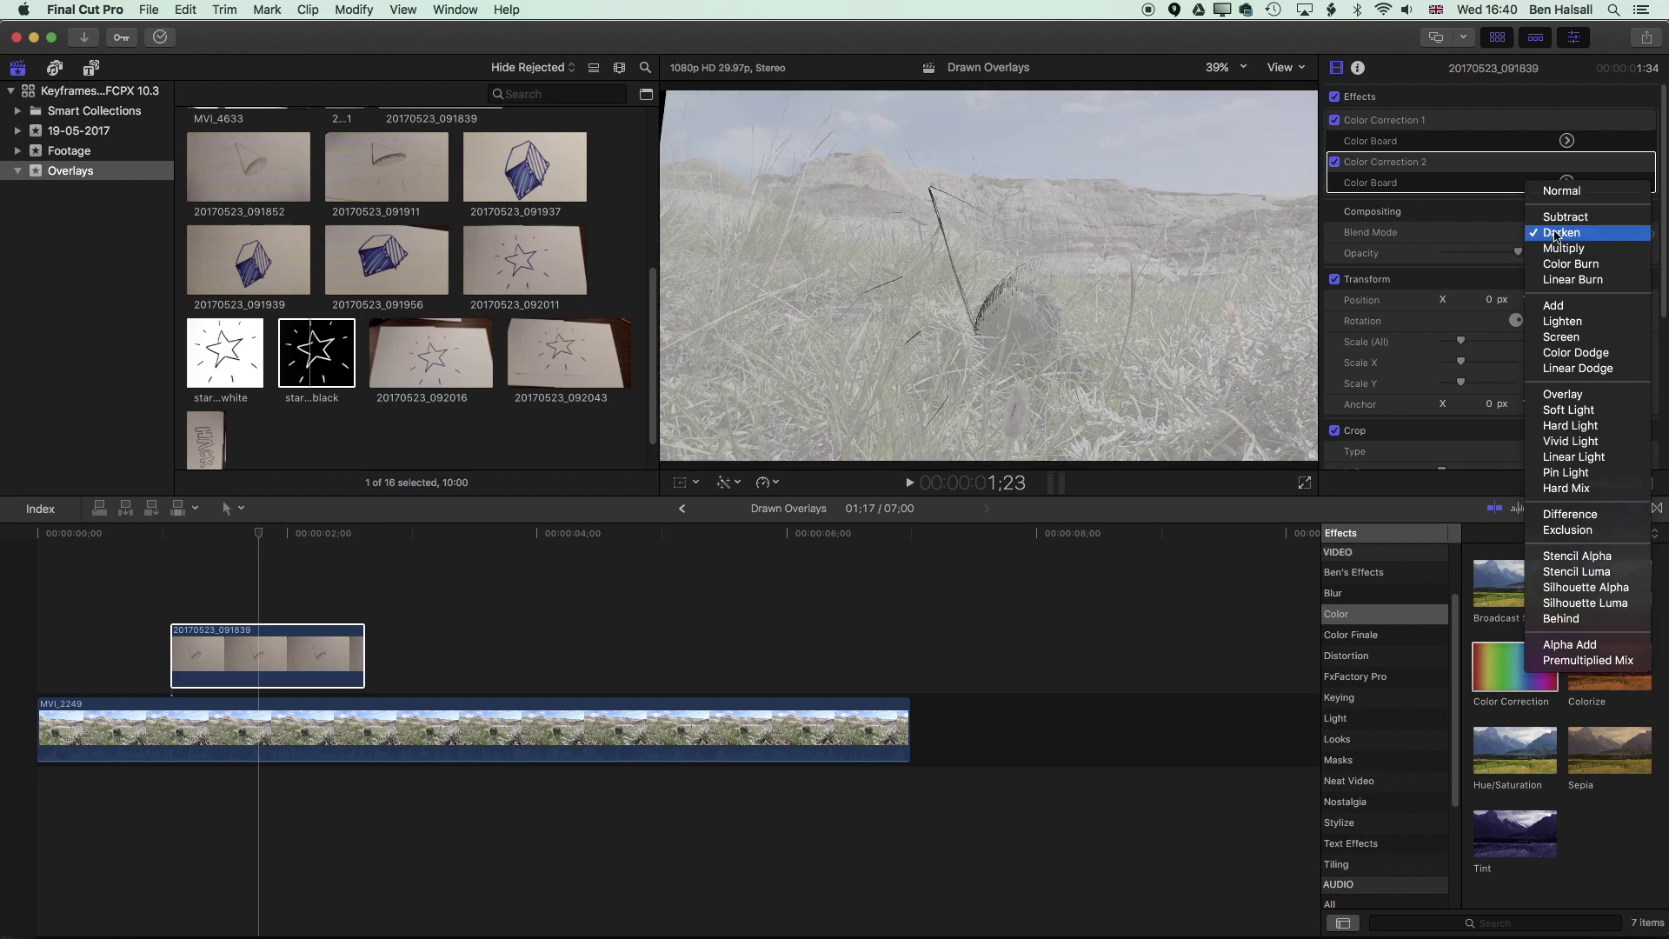
pyautogui.click(1556, 233)
pyautogui.click(1559, 233)
pyautogui.click(1563, 249)
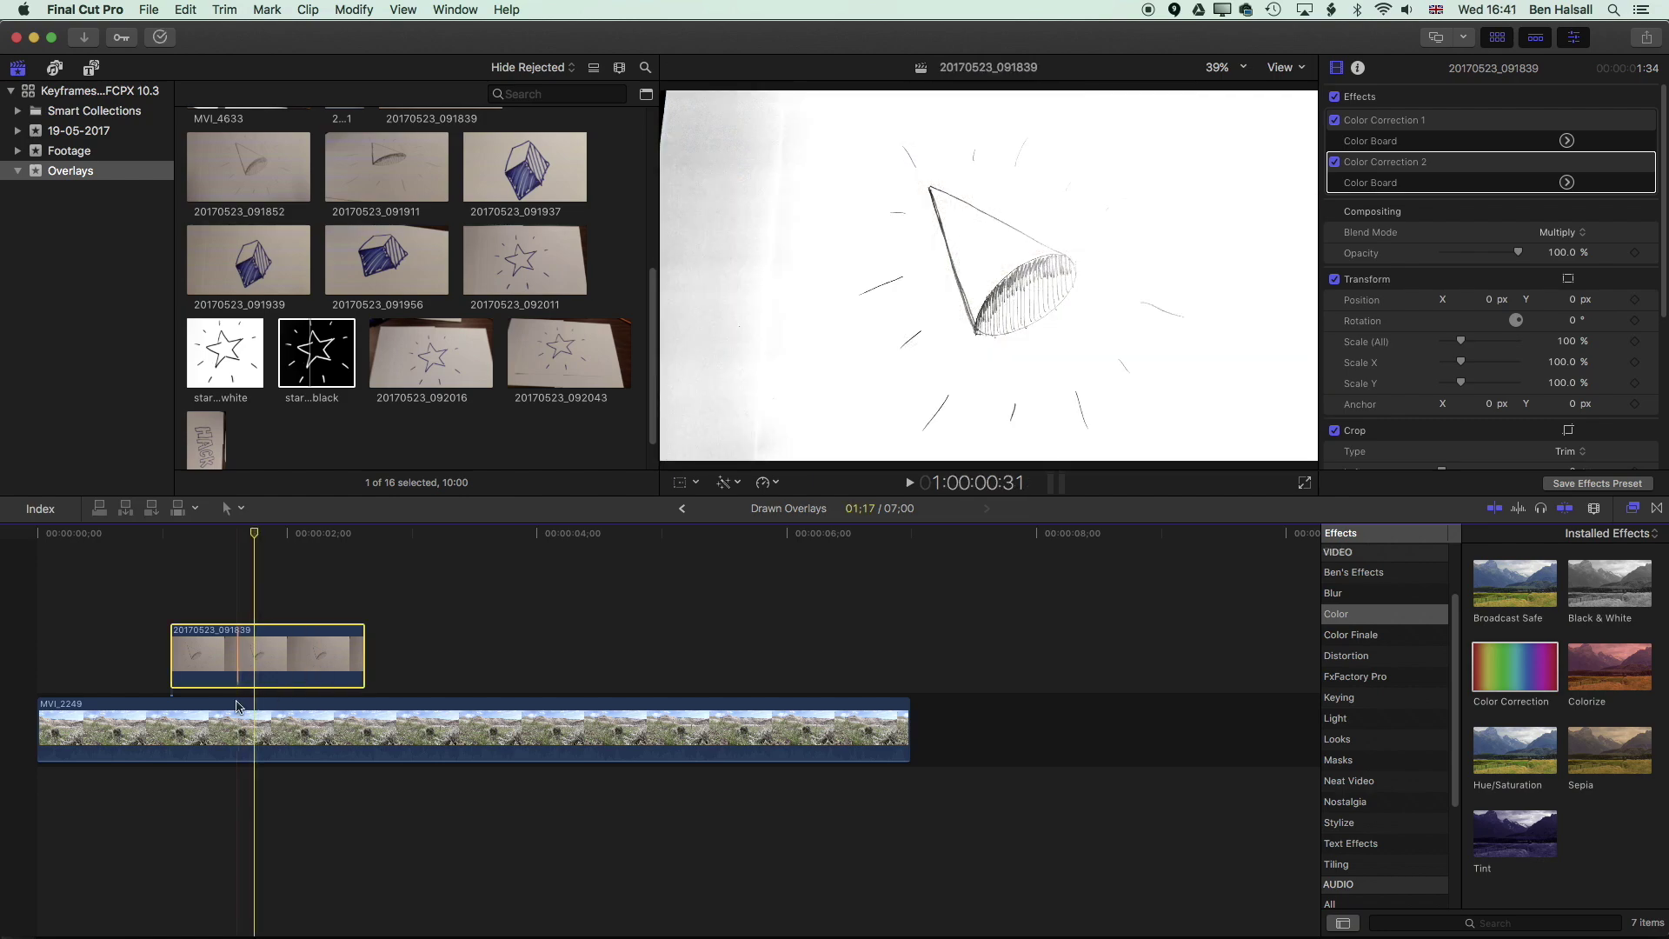
pyautogui.click(257, 732)
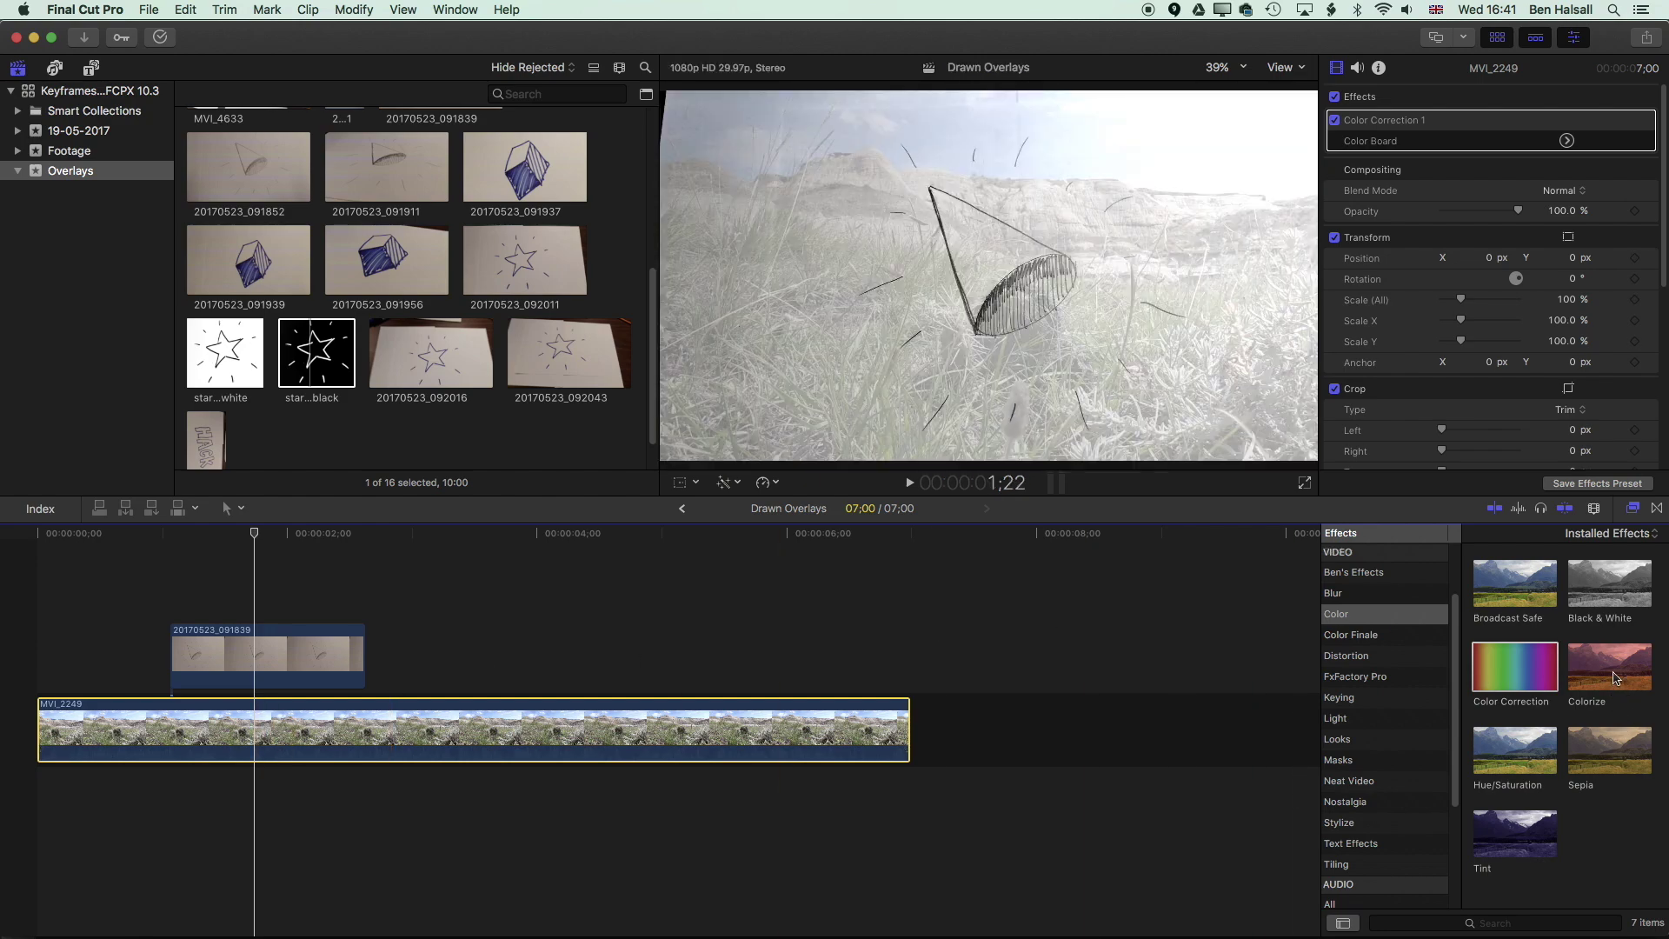
pyautogui.moveTo(1615, 677); pyautogui.dragTo(242, 733)
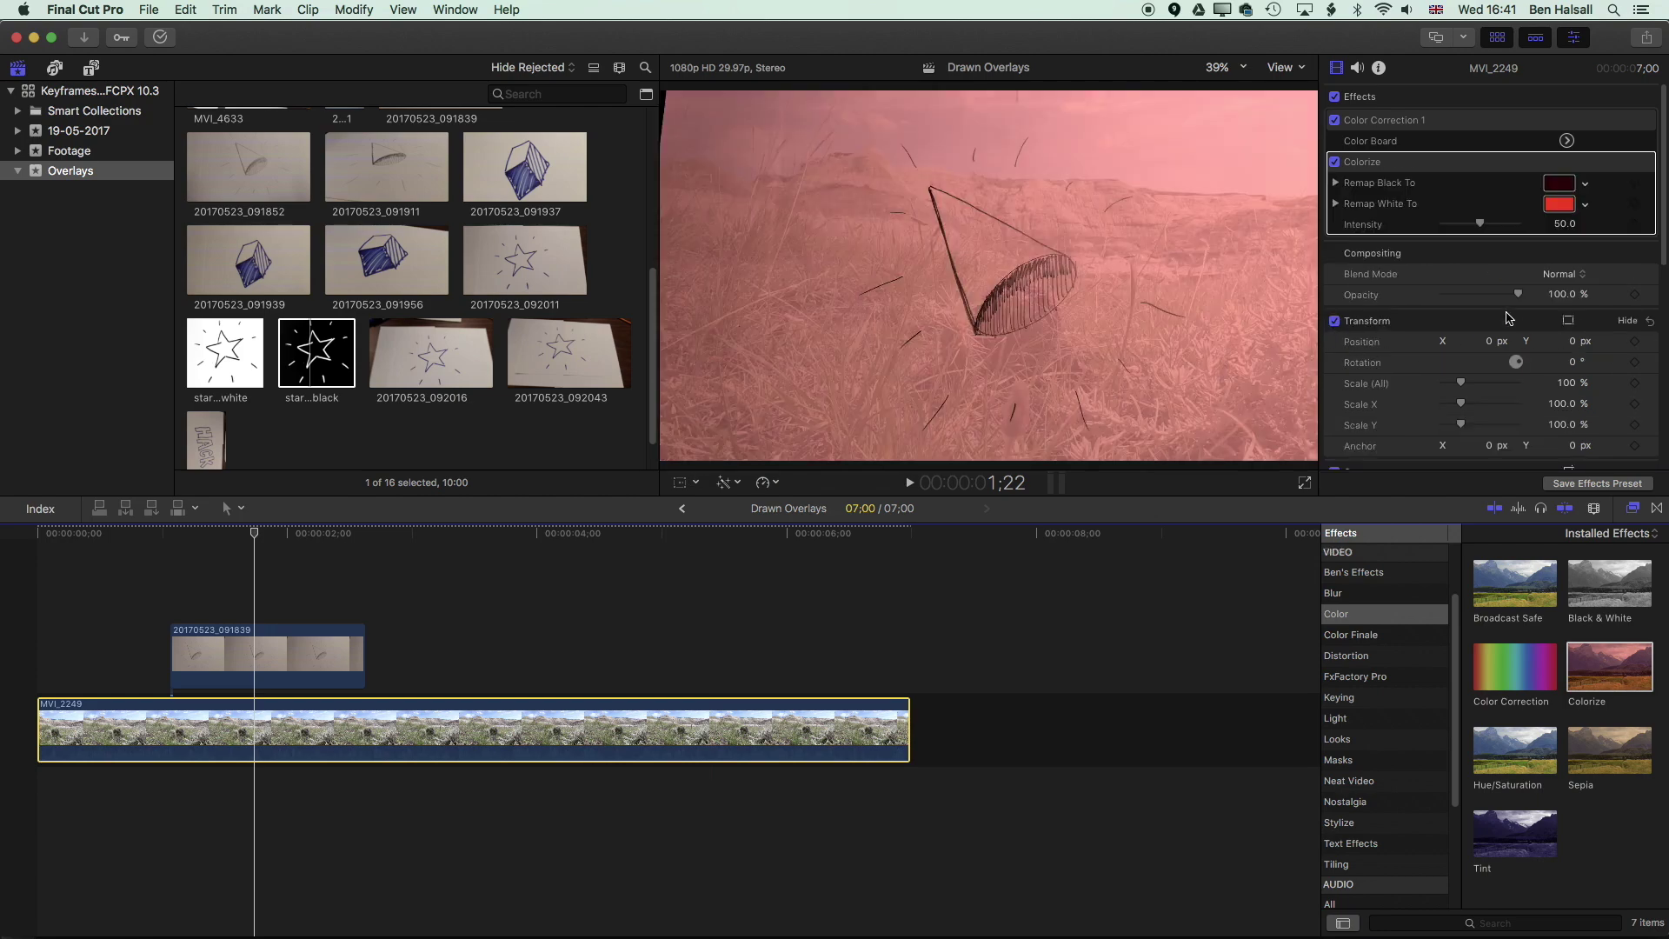
# - Set Colorize to remap black to magenta FF00EC and white to golden yellow FFCD1E
pyautogui.click(1559, 183)
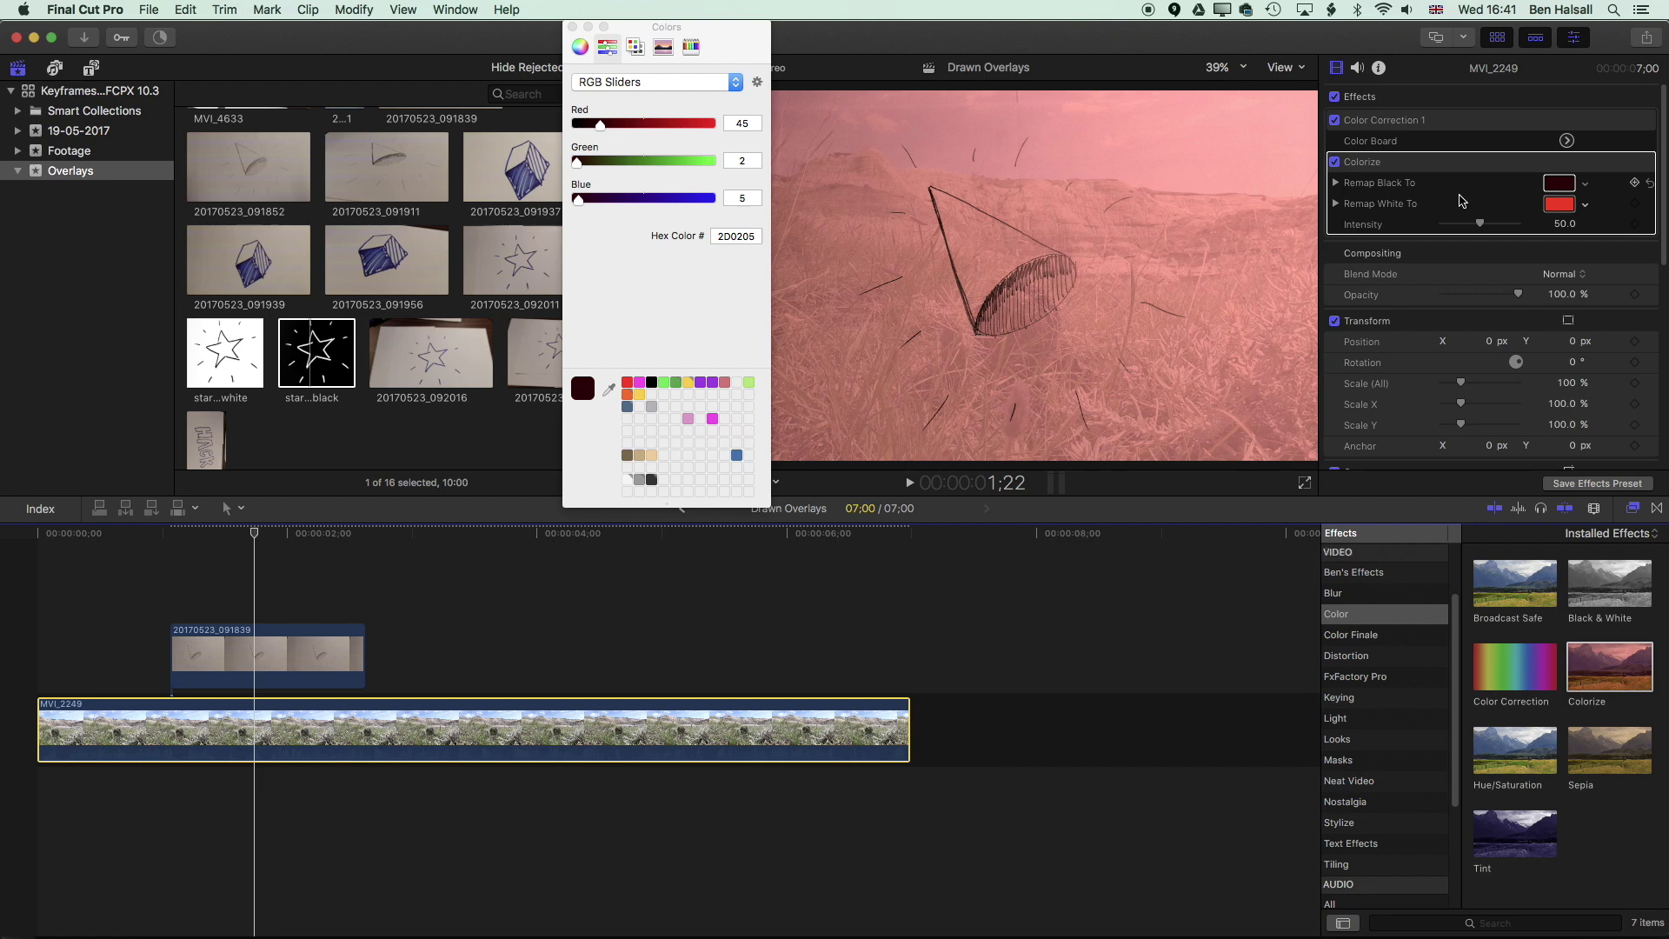
pyautogui.click(639, 382)
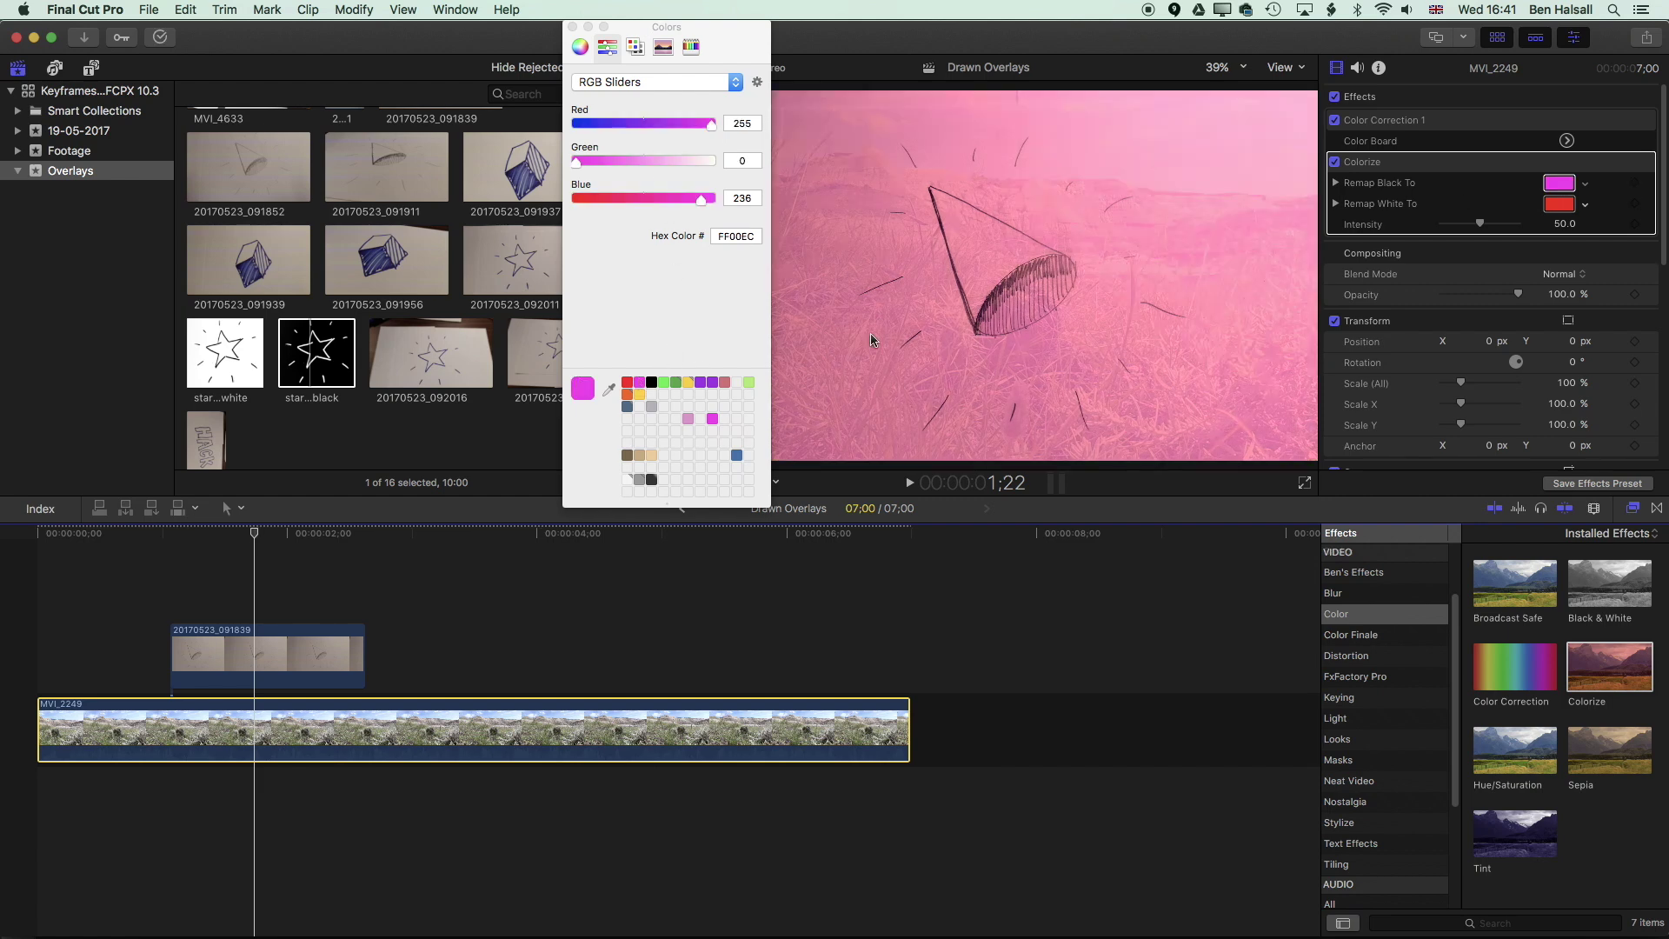
pyautogui.click(641, 395)
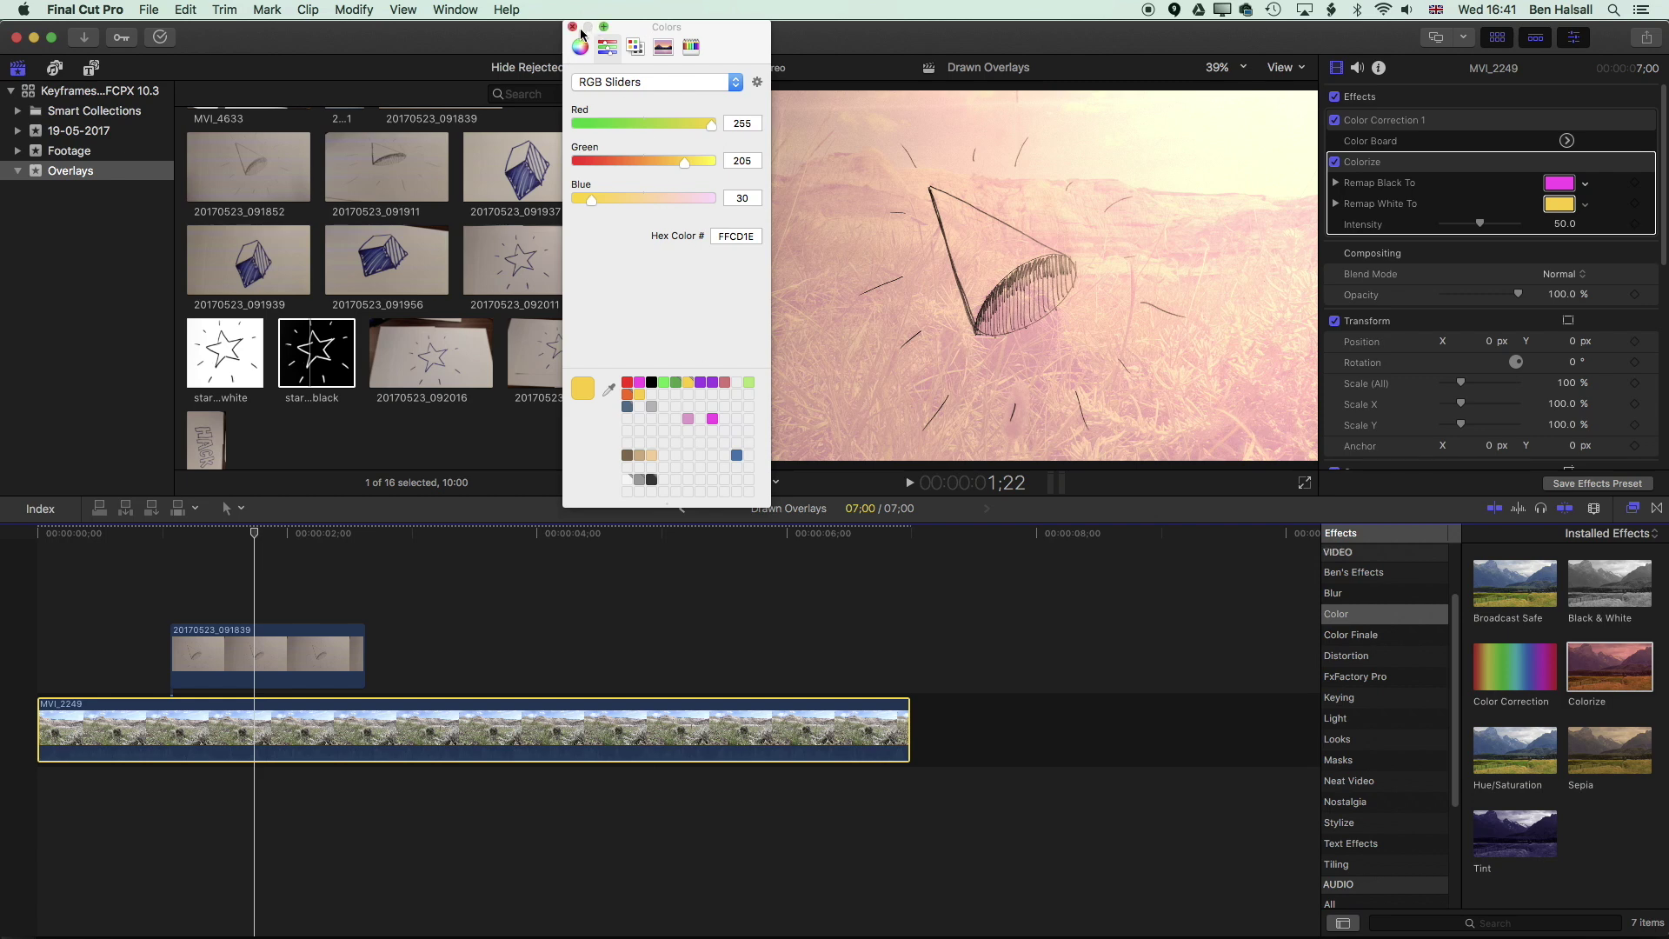
pyautogui.click(639, 42)
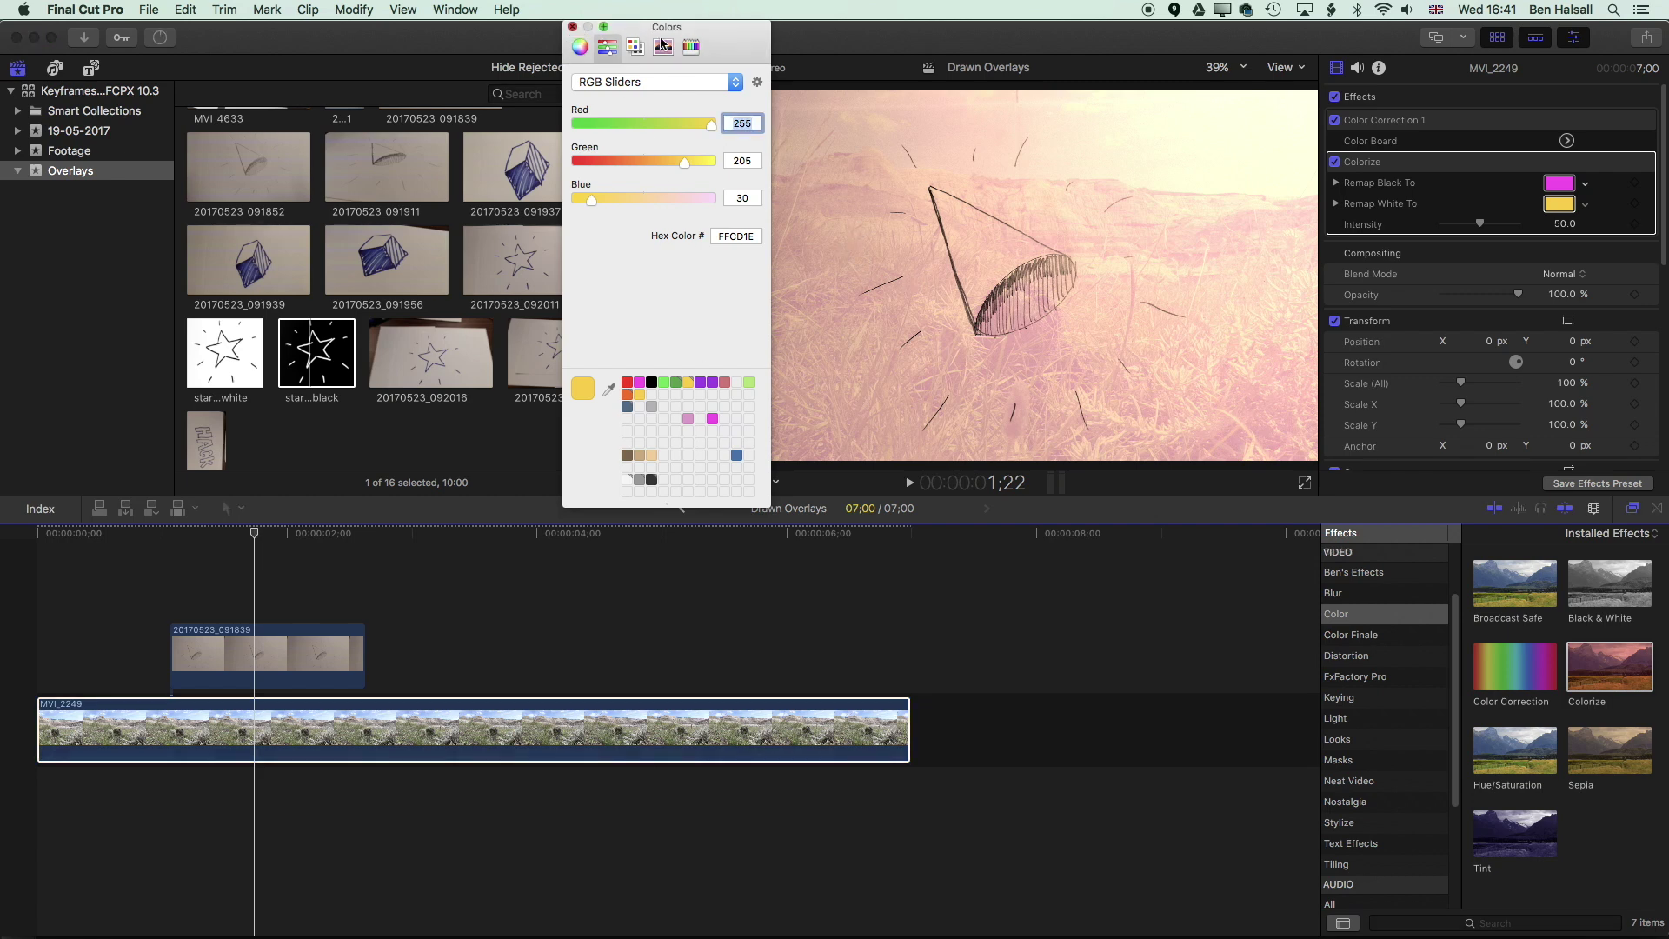
pyautogui.press('super+w')
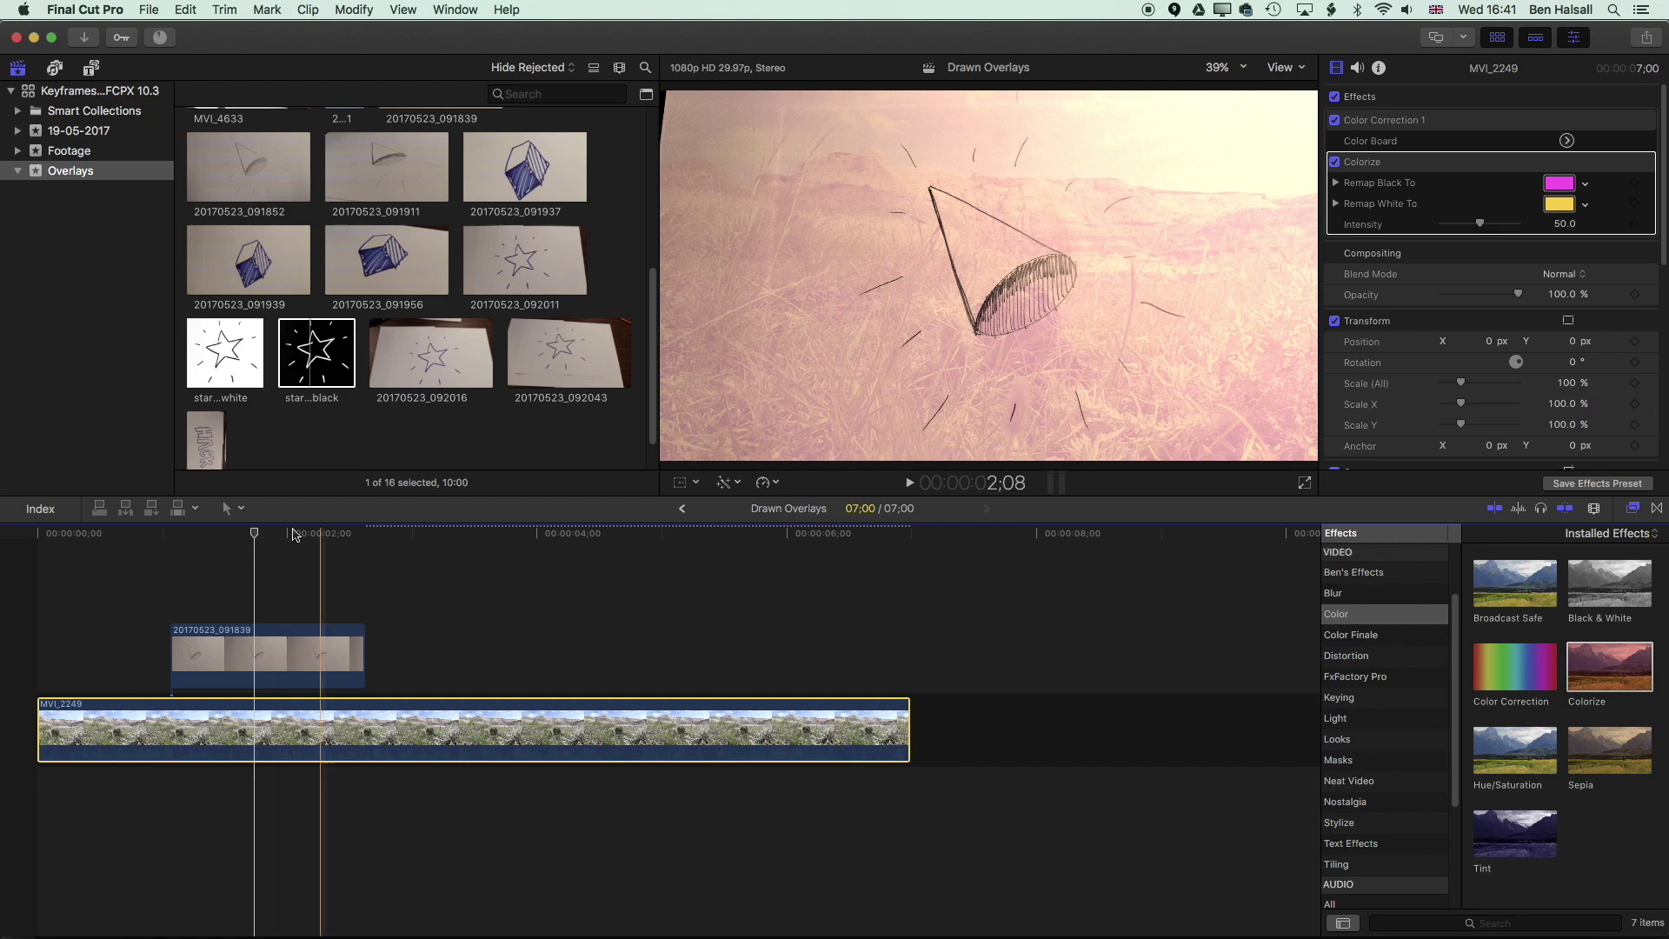
# - Park the playhead at 2;02 and apply Draw Mask to the cone sketch clip
pyautogui.click(218, 535)
pyautogui.click(298, 534)
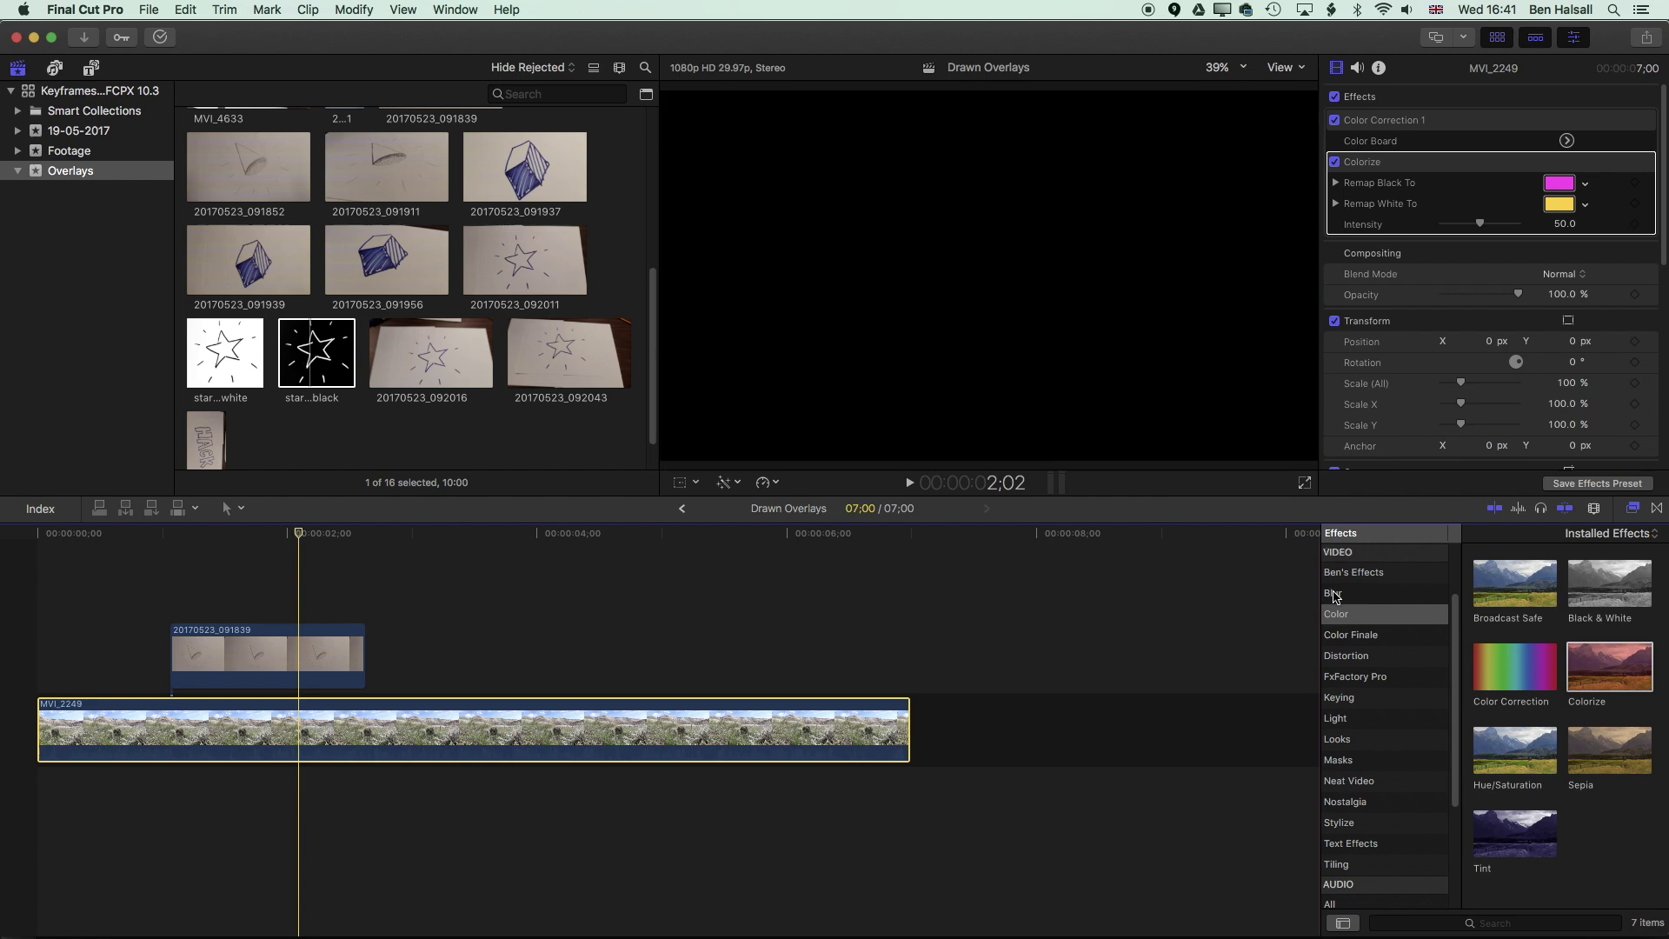
pyautogui.click(1365, 760)
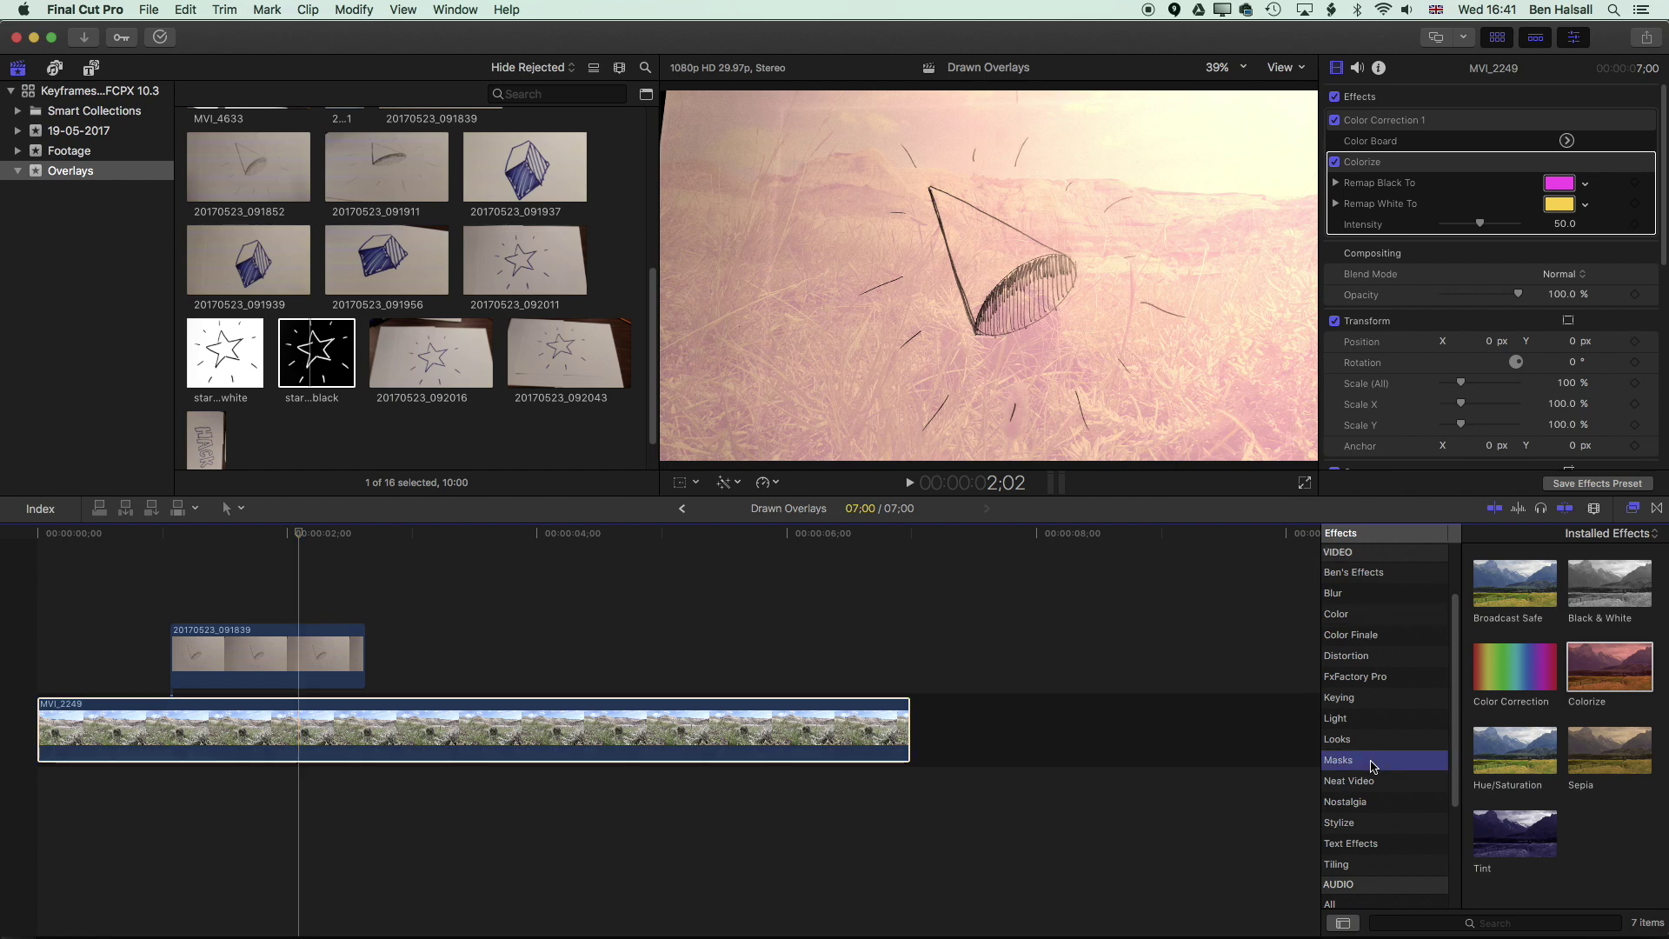
pyautogui.moveTo(1487, 600)
pyautogui.mouseDown()
pyautogui.moveTo(1087, 395)
pyautogui.moveTo(473, 544)
pyautogui.moveTo(258, 663)
pyautogui.mouseUp()
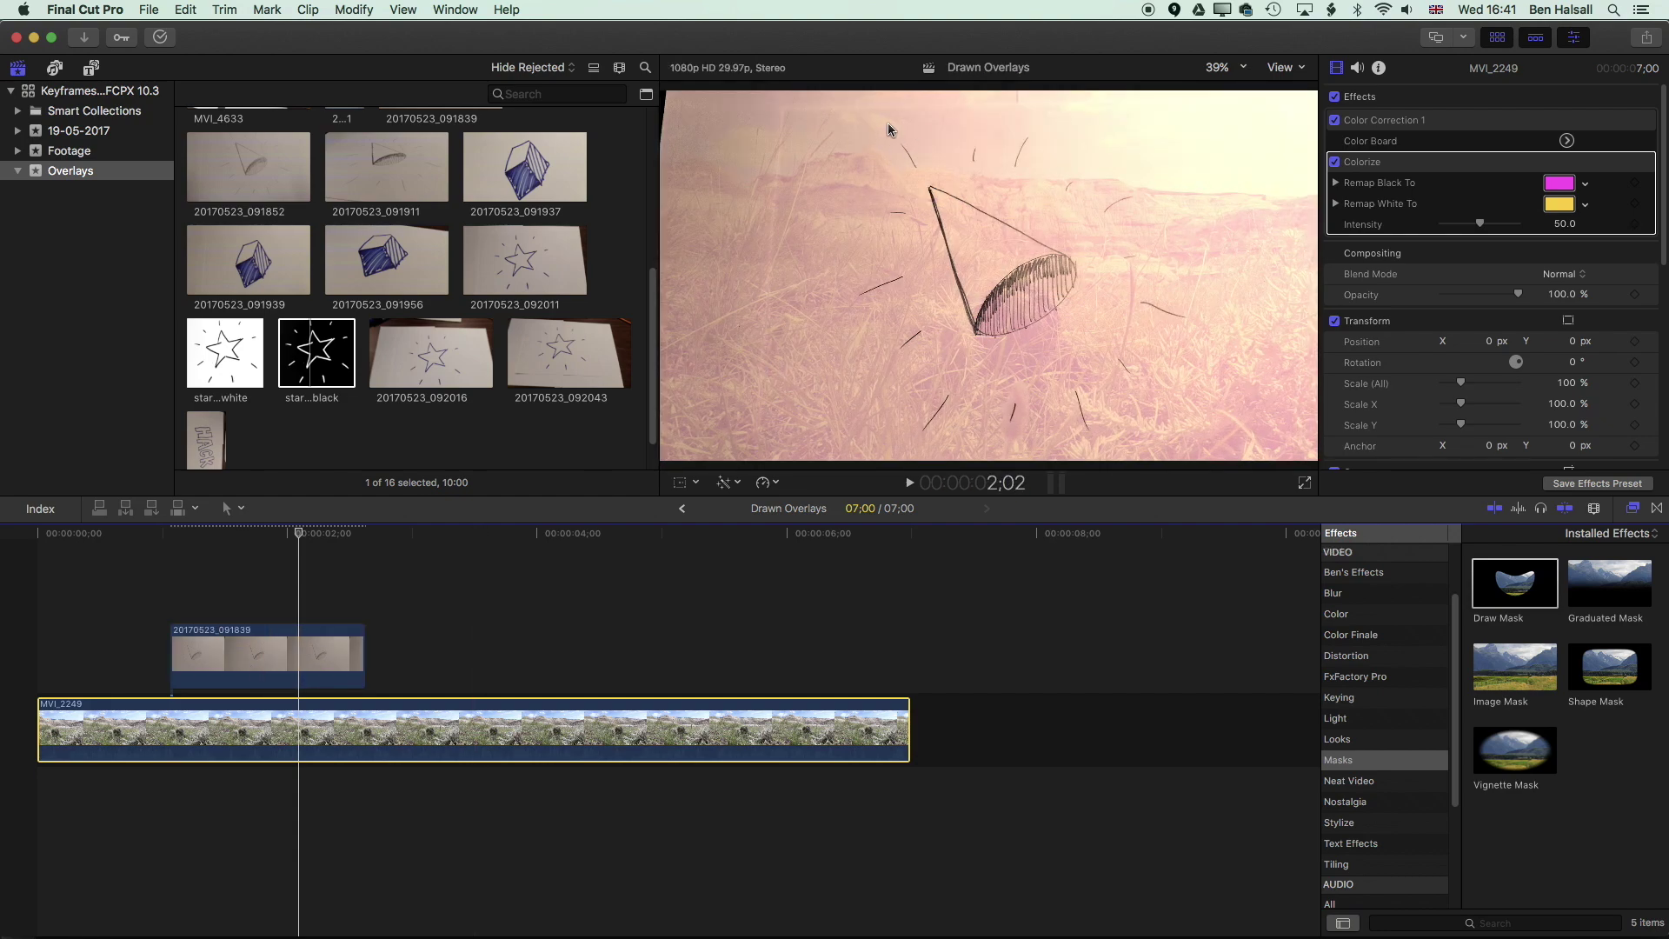
# - Place four curved Bezier mask points around the cone drawing
pyautogui.click(282, 641)
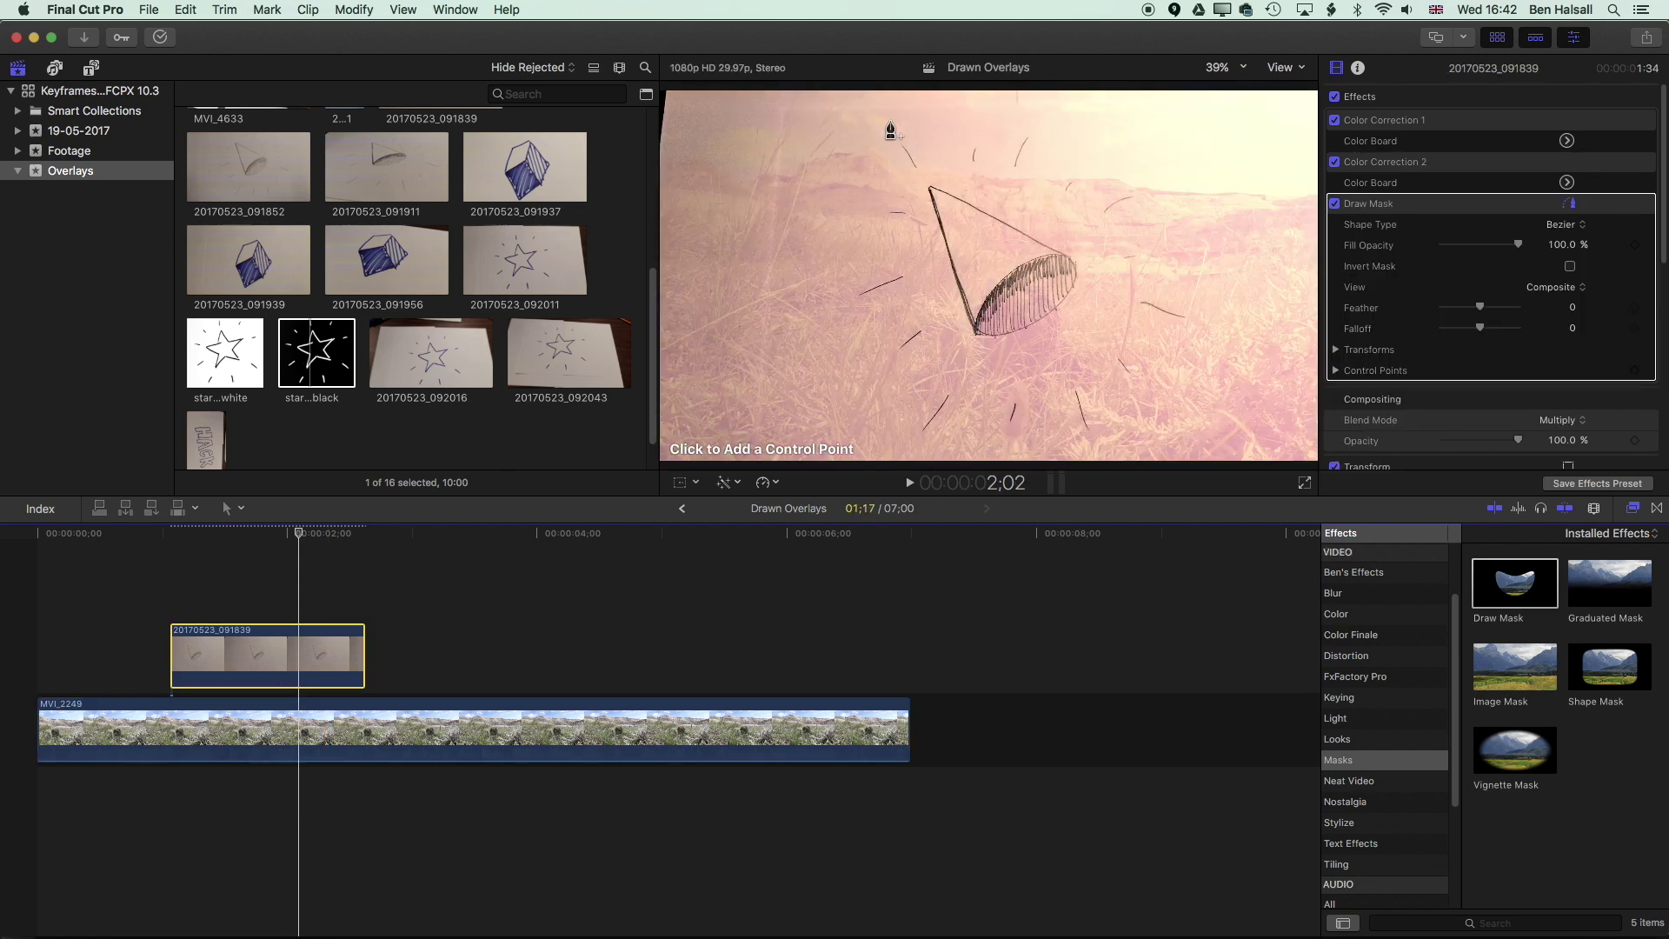
pyautogui.moveTo(890, 122); pyautogui.dragTo(904, 120)
pyautogui.moveTo(1190, 153); pyautogui.dragTo(1235, 222)
pyautogui.moveTo(1191, 417); pyautogui.dragTo(1129, 451)
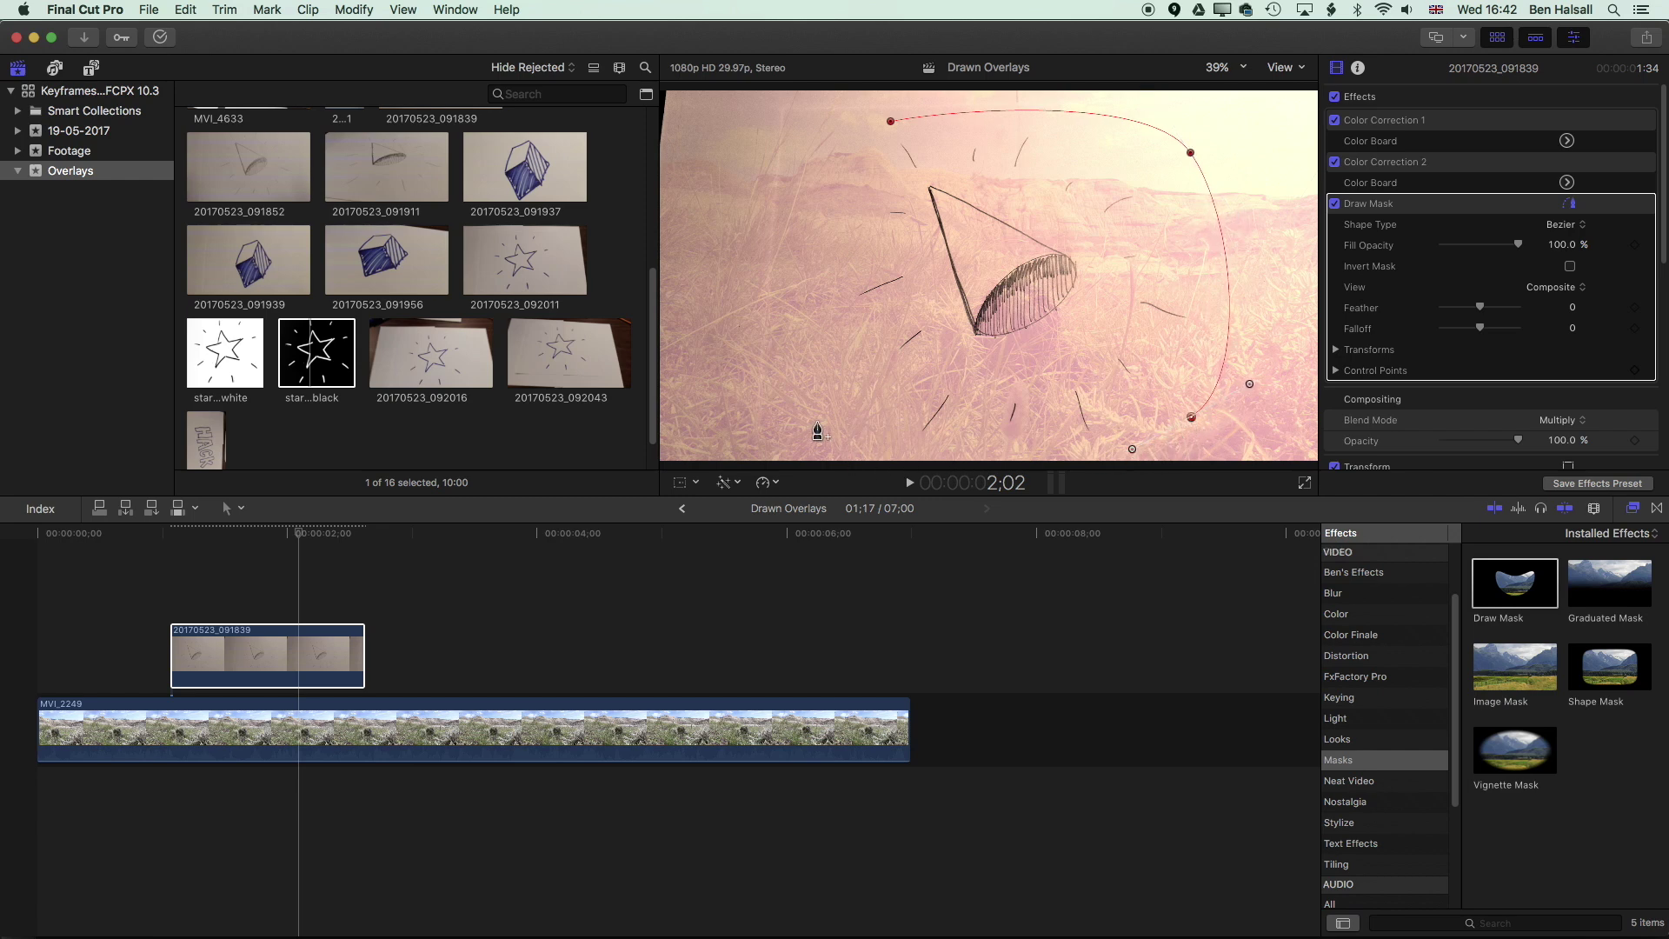
pyautogui.moveTo(820, 422)
pyautogui.mouseDown()
pyautogui.moveTo(779, 383)
pyautogui.moveTo(801, 375)
pyautogui.moveTo(793, 363)
pyautogui.mouseUp()
# - Close the cone's mask shape and set its feather to -650
pyautogui.click(890, 121)
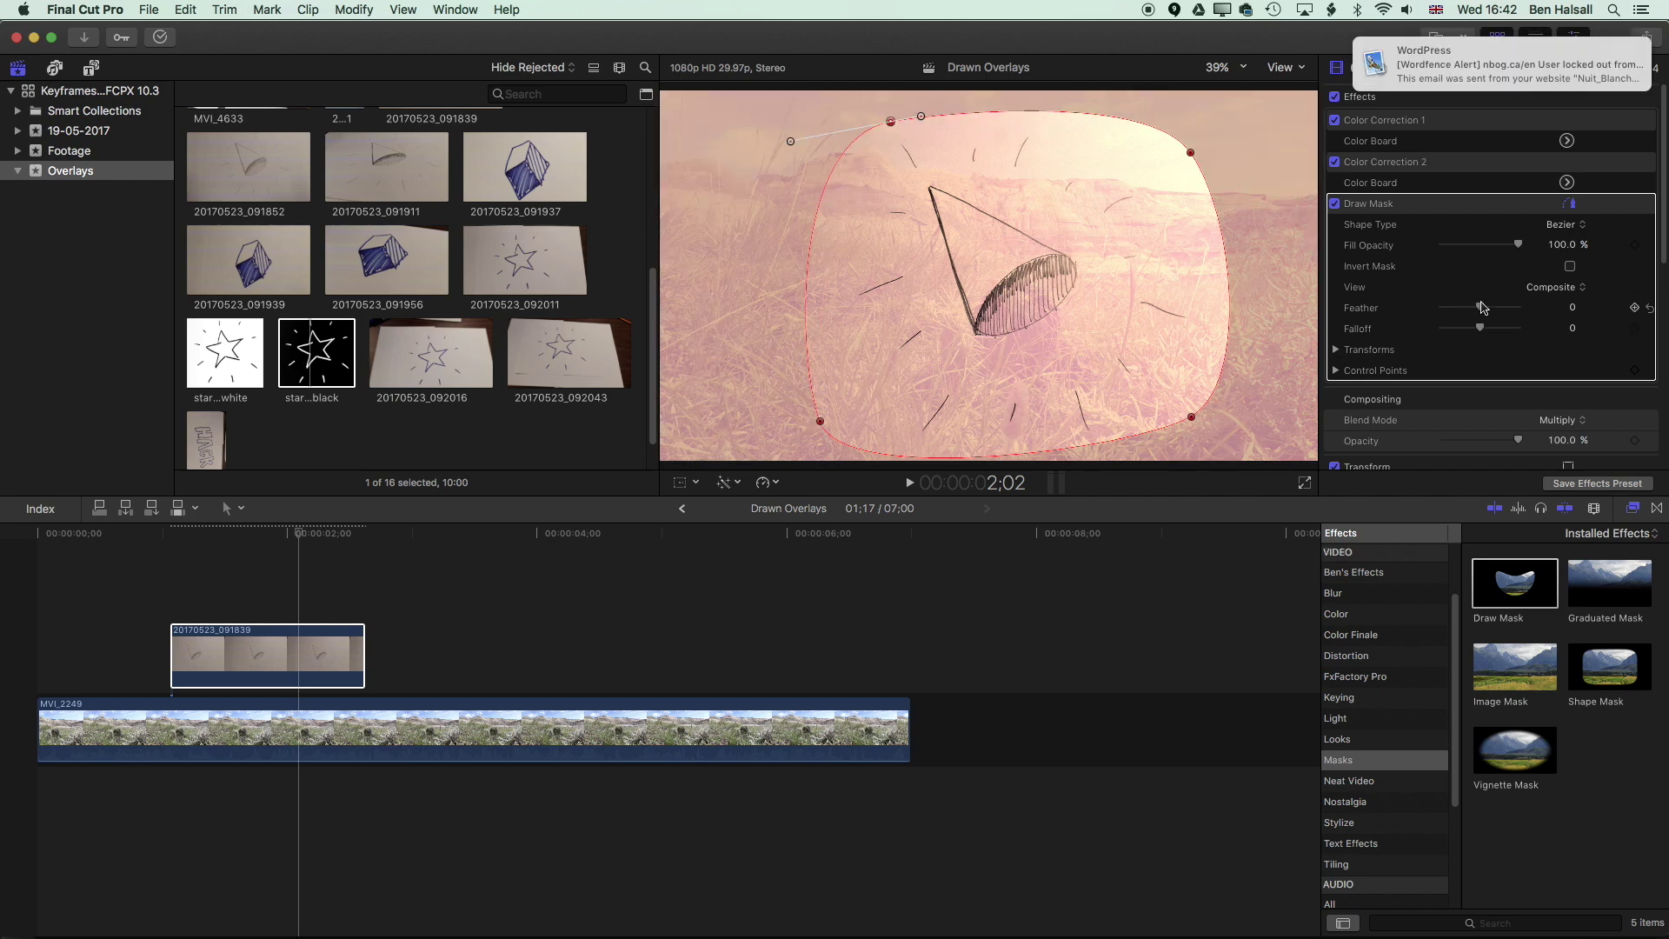
pyautogui.moveTo(1507, 312); pyautogui.dragTo(1548, 309)
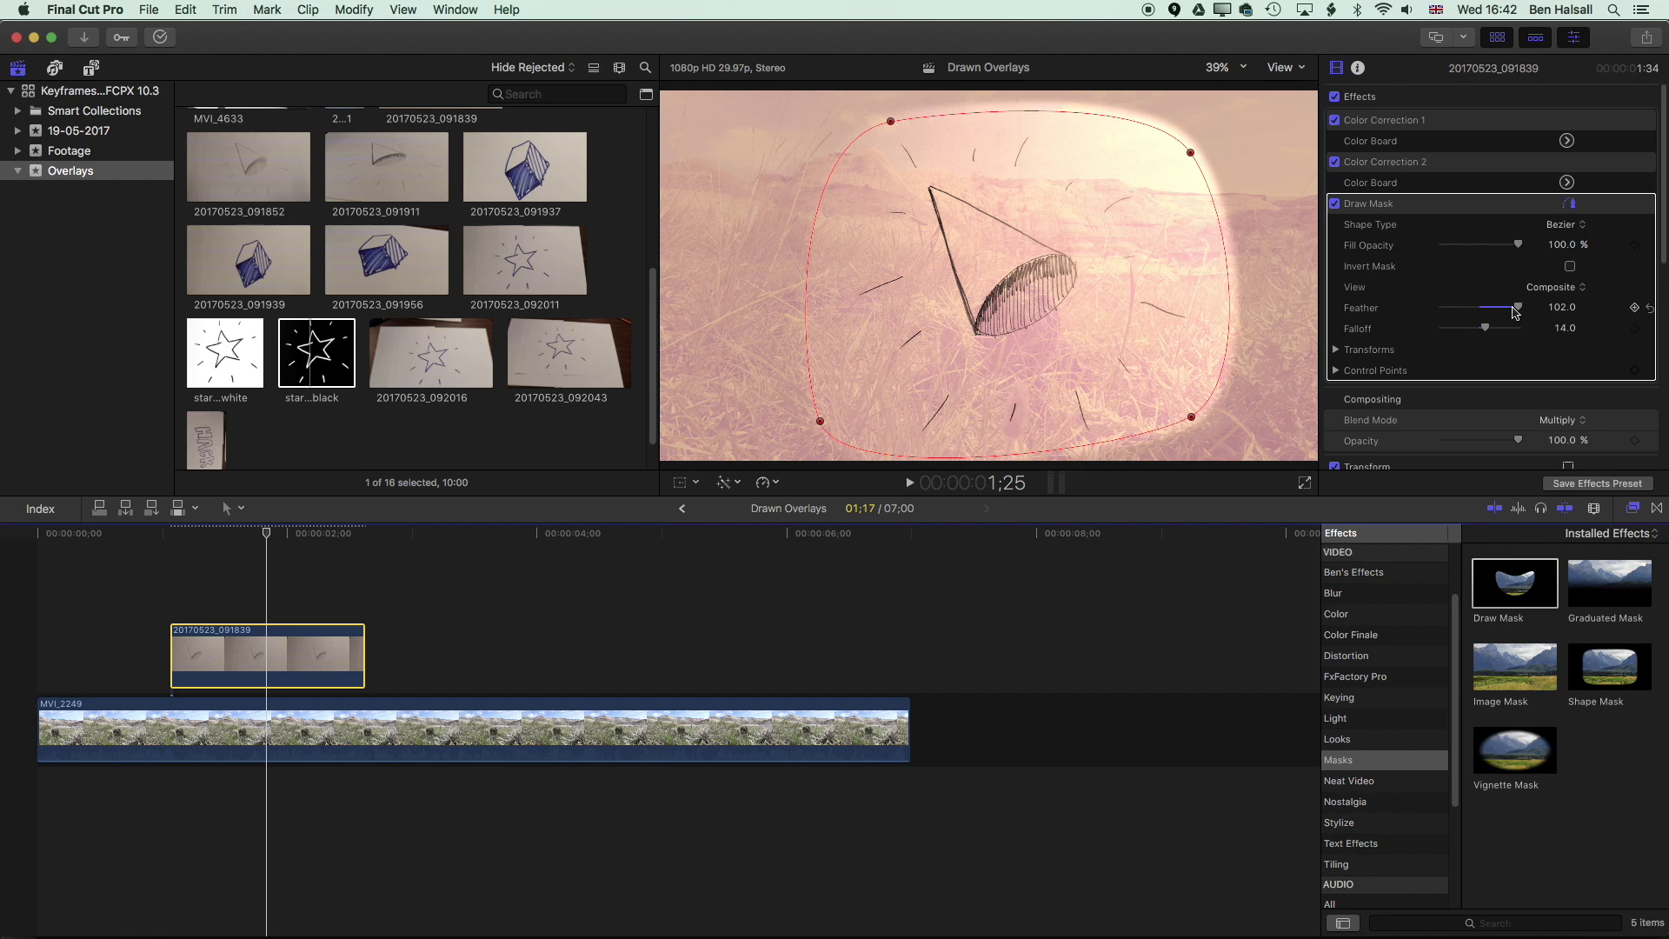
pyautogui.moveTo(1512, 311); pyautogui.dragTo(1426, 315)
pyautogui.moveTo(1533, 310); pyautogui.dragTo(1559, 306)
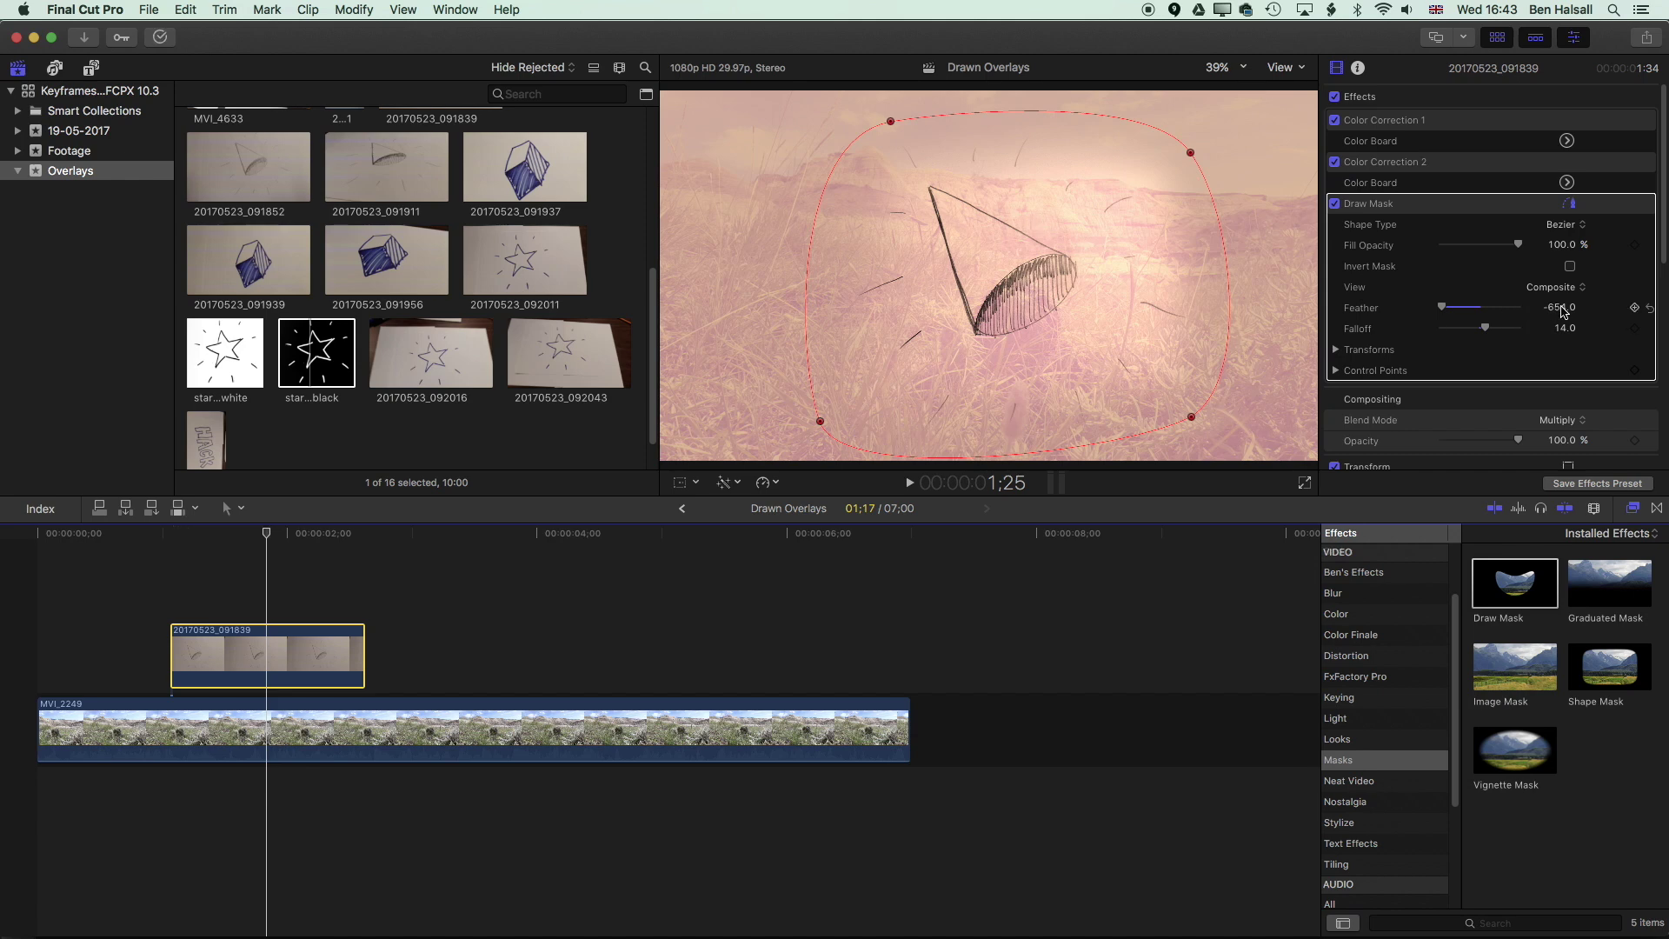
pyautogui.moveTo(1562, 309); pyautogui.dragTo(1543, 331)
pyautogui.click(1370, 176)
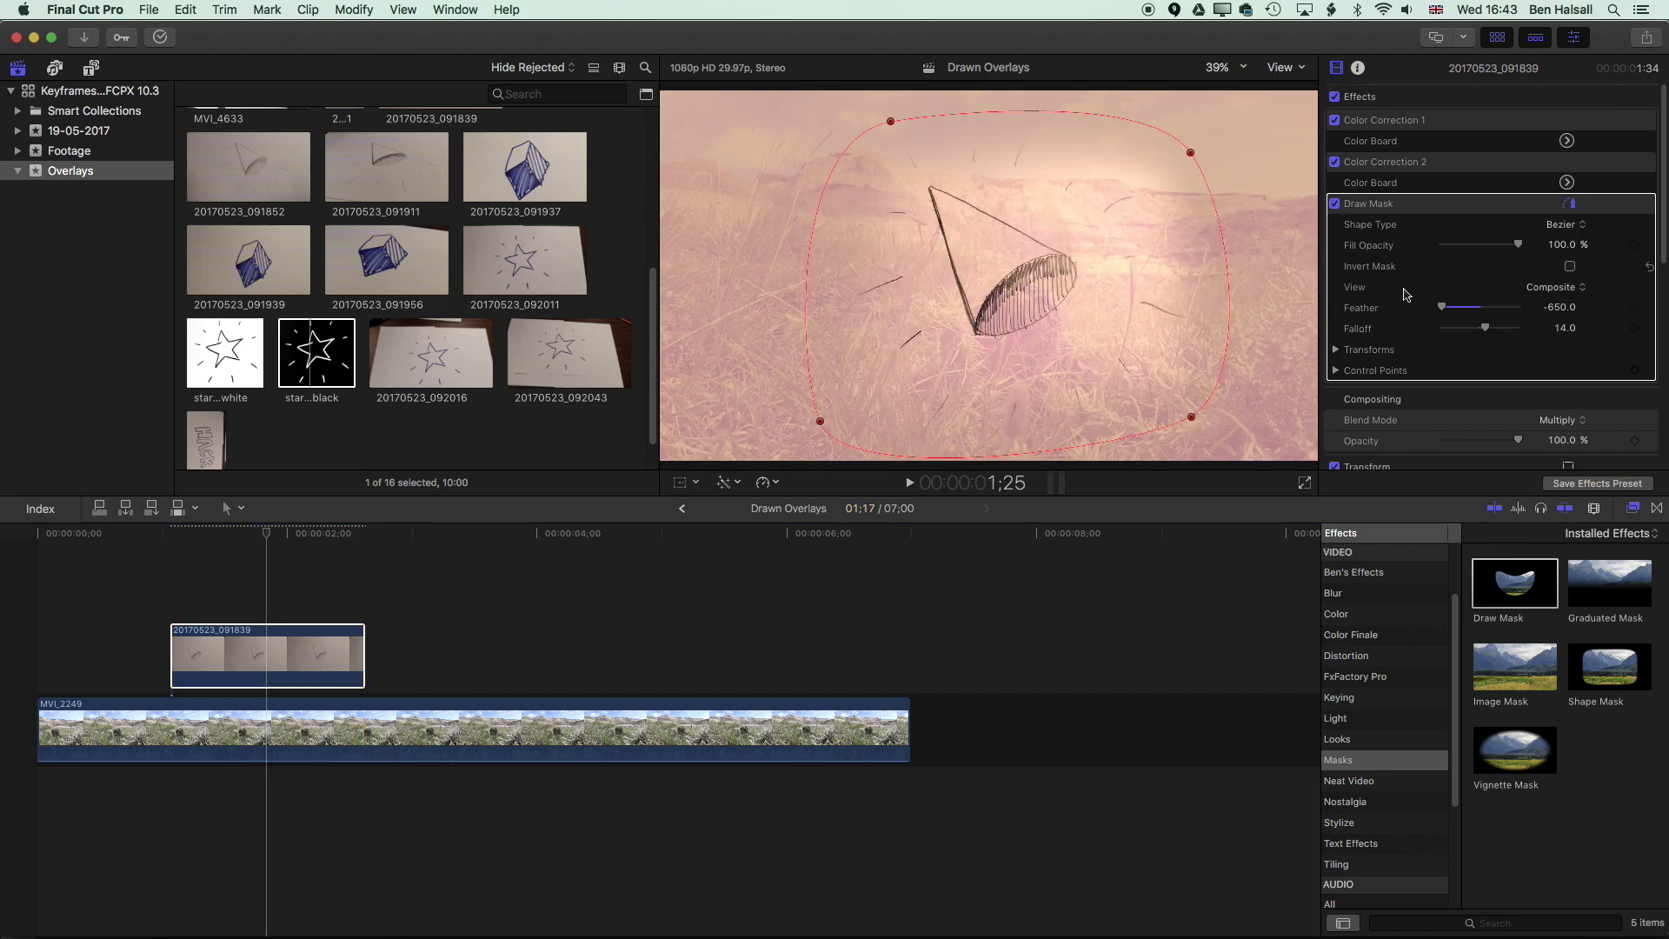
# - Scale the cone sketch down to about 64% and move it to the frame's upper left
pyautogui.scroll(-5, 1647, 165)
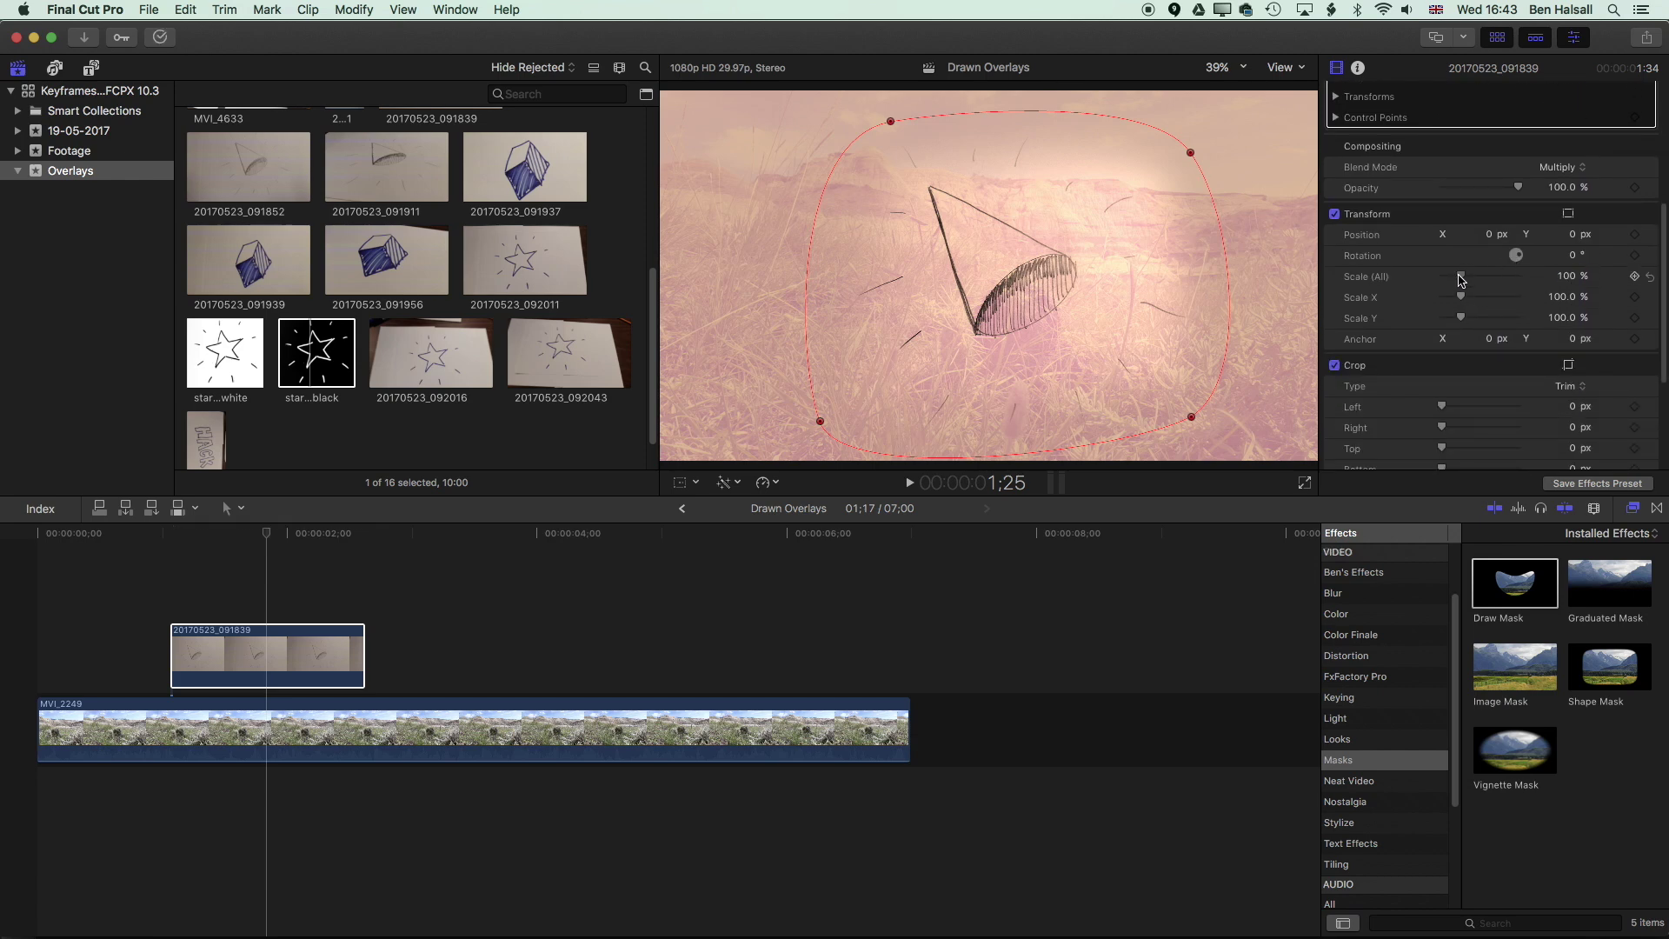
pyautogui.moveTo(1462, 280); pyautogui.dragTo(1455, 280)
pyautogui.scroll(5, 1477, 278)
pyautogui.click(251, 532)
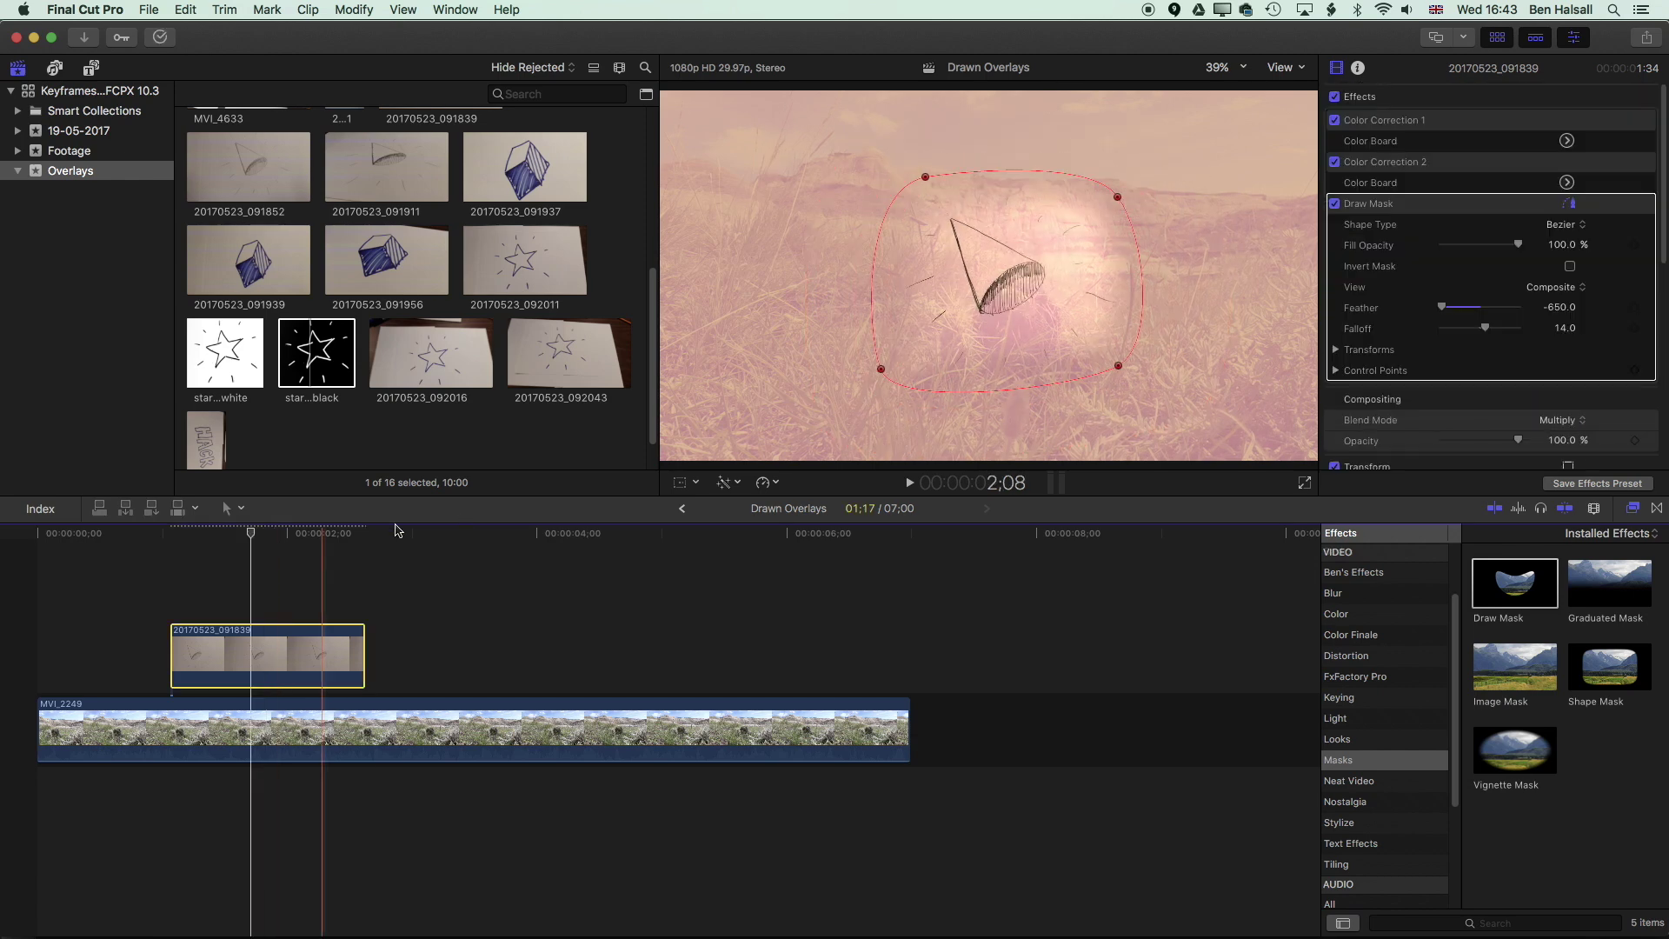
pyautogui.click(963, 288)
pyautogui.moveTo(962, 289)
pyautogui.mouseDown()
pyautogui.moveTo(757, 218)
pyautogui.moveTo(786, 240)
pyautogui.mouseUp()
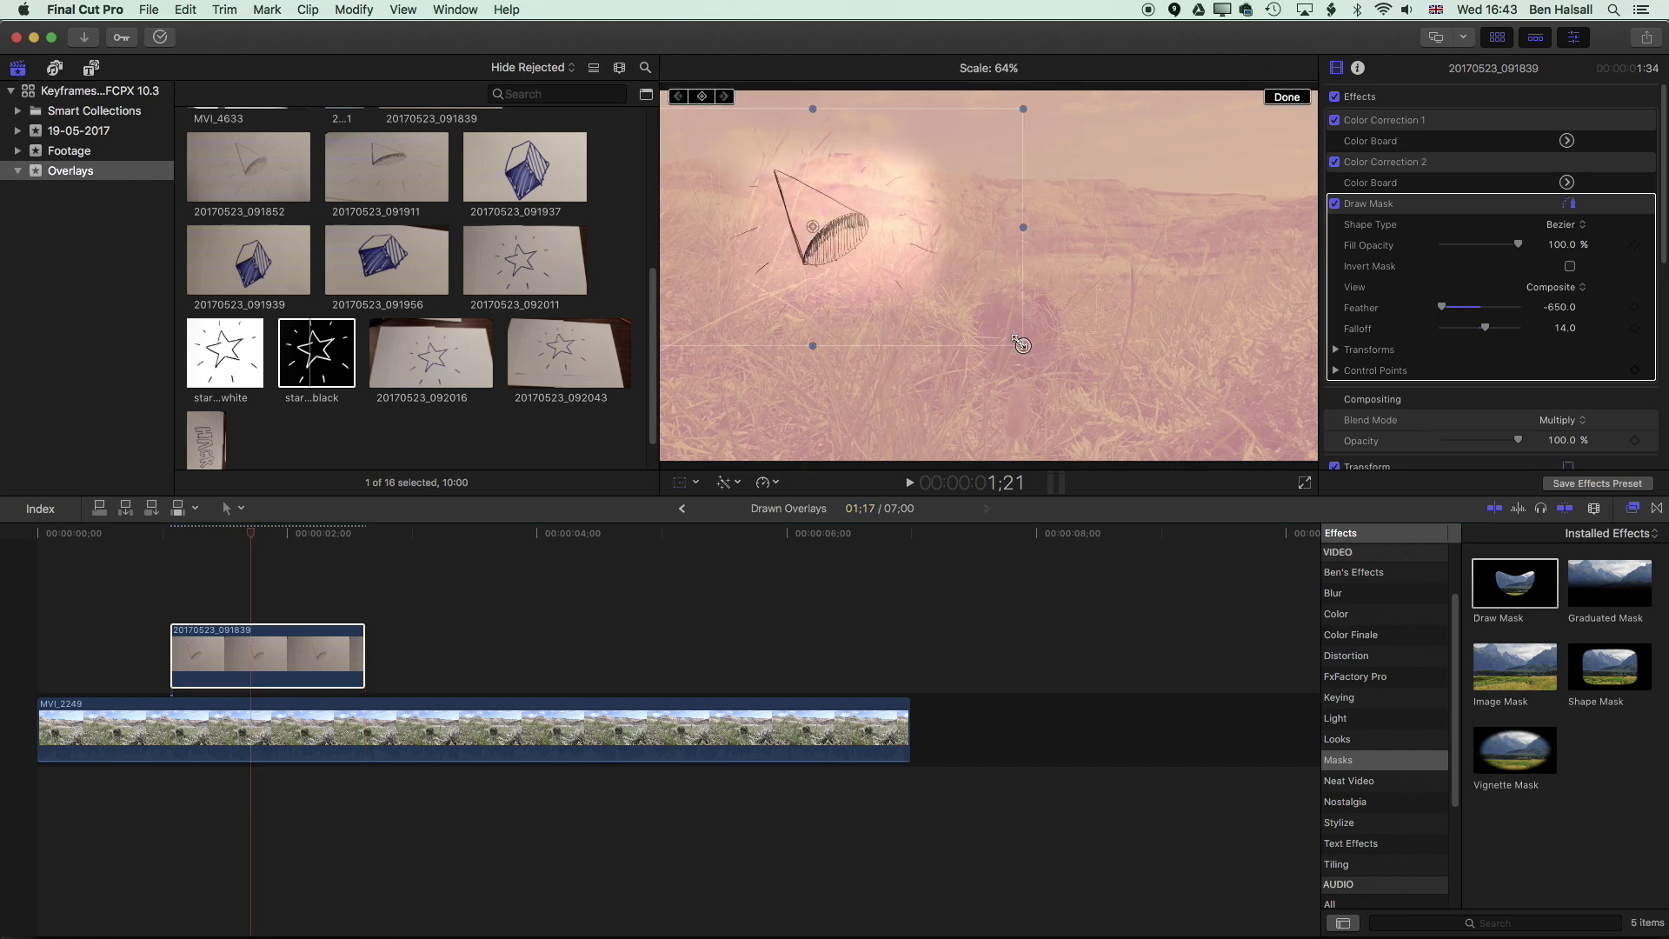
pyautogui.moveTo(1020, 344)
pyautogui.mouseDown()
pyautogui.moveTo(884, 272)
pyautogui.moveTo(991, 327)
pyautogui.mouseUp()
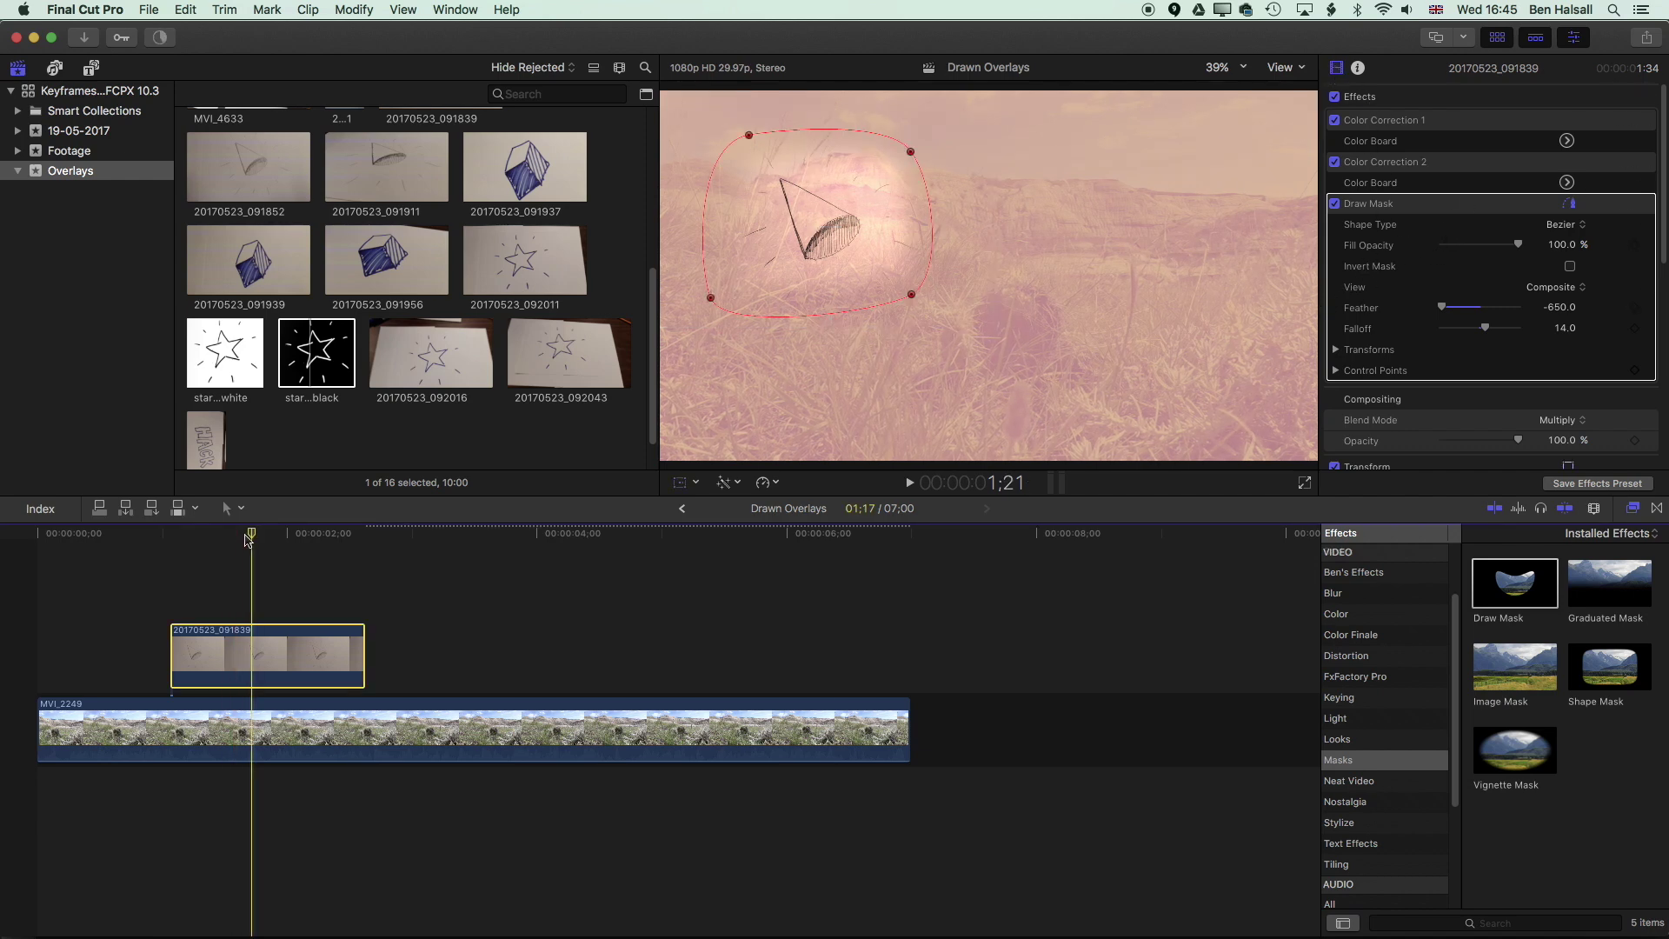
# - Connect the blue cube clip 20170523_091956 above the grassland clip at 3;09
pyautogui.click(453, 528)
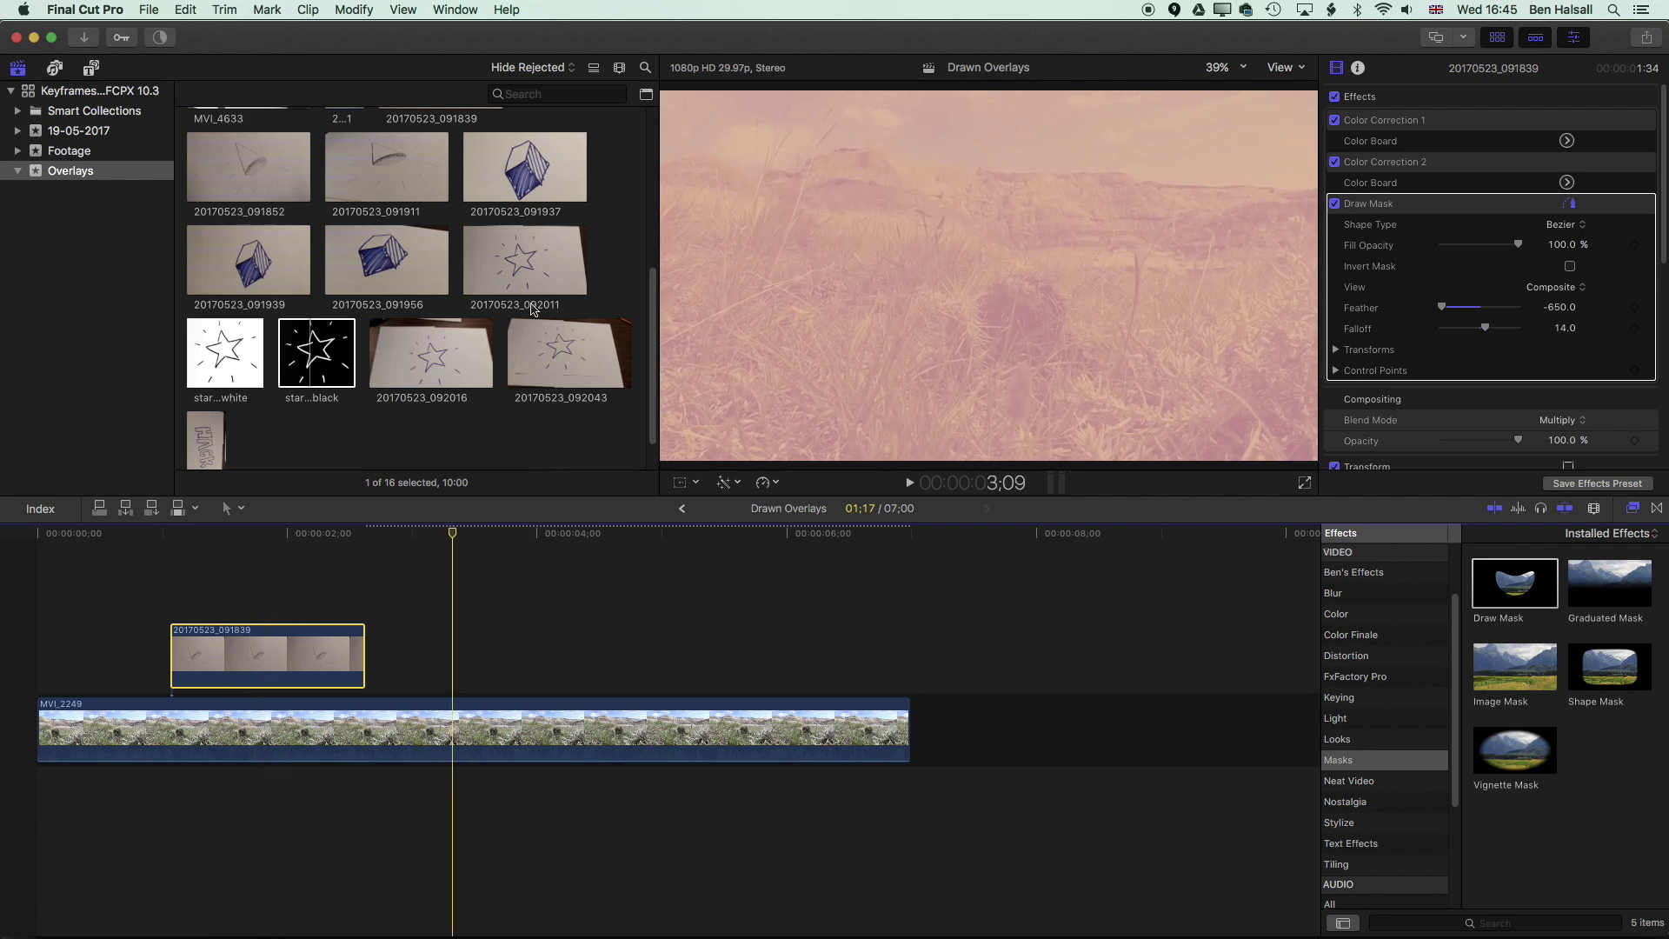
pyautogui.click(383, 268)
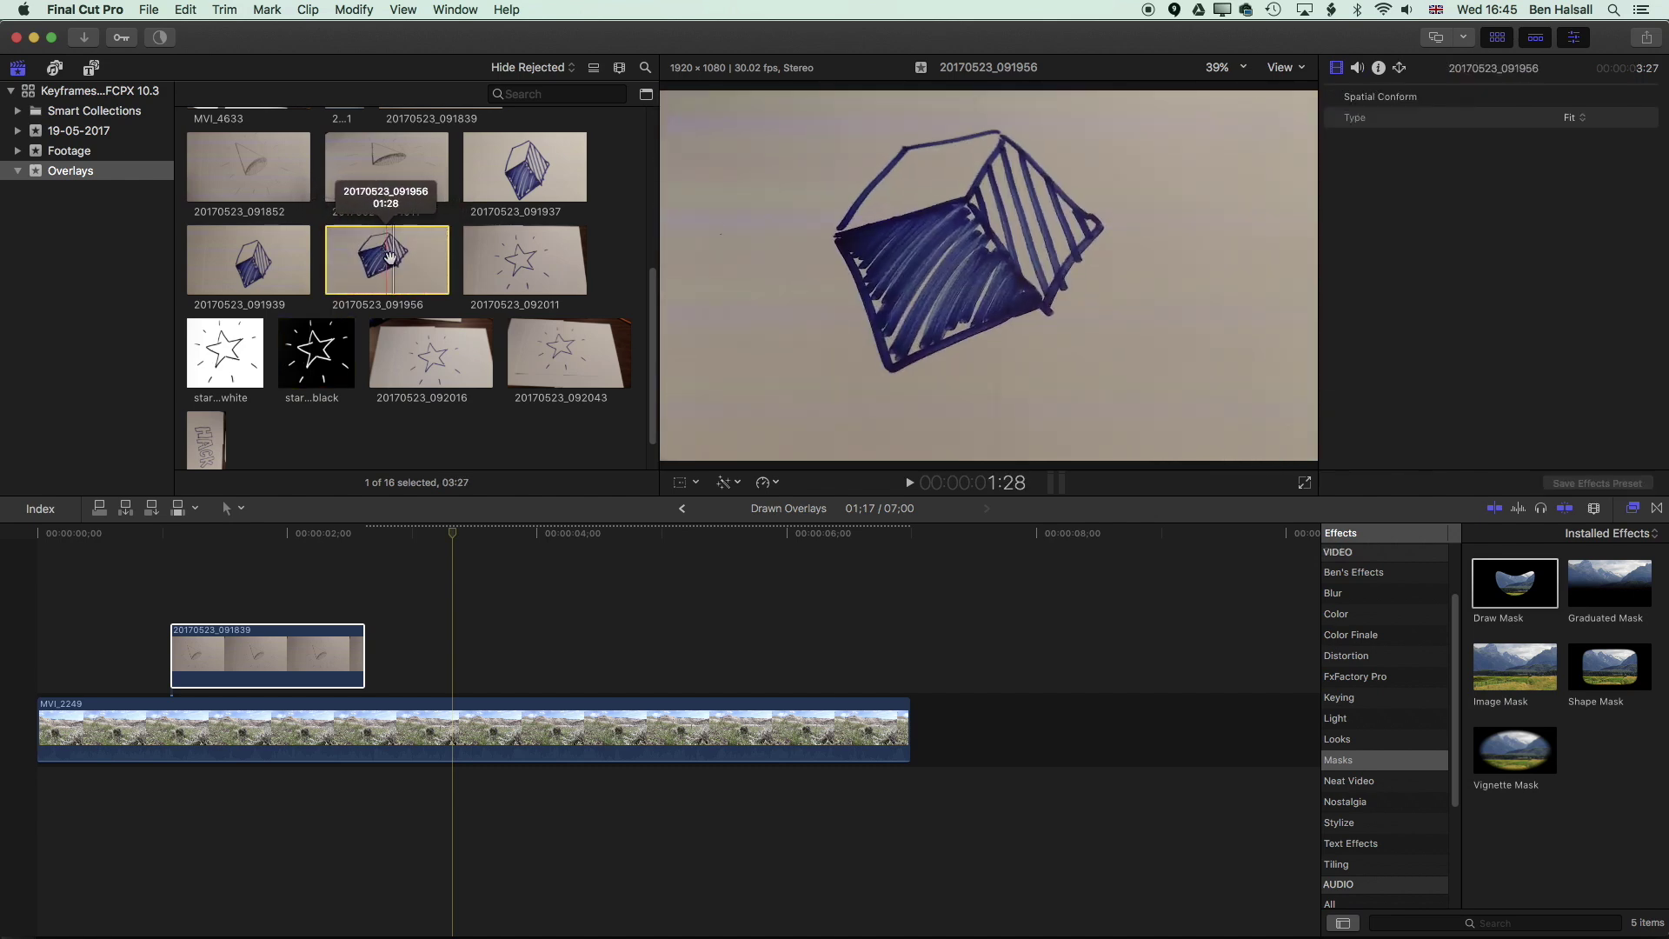
pyautogui.moveTo(386, 261); pyautogui.dragTo(421, 654)
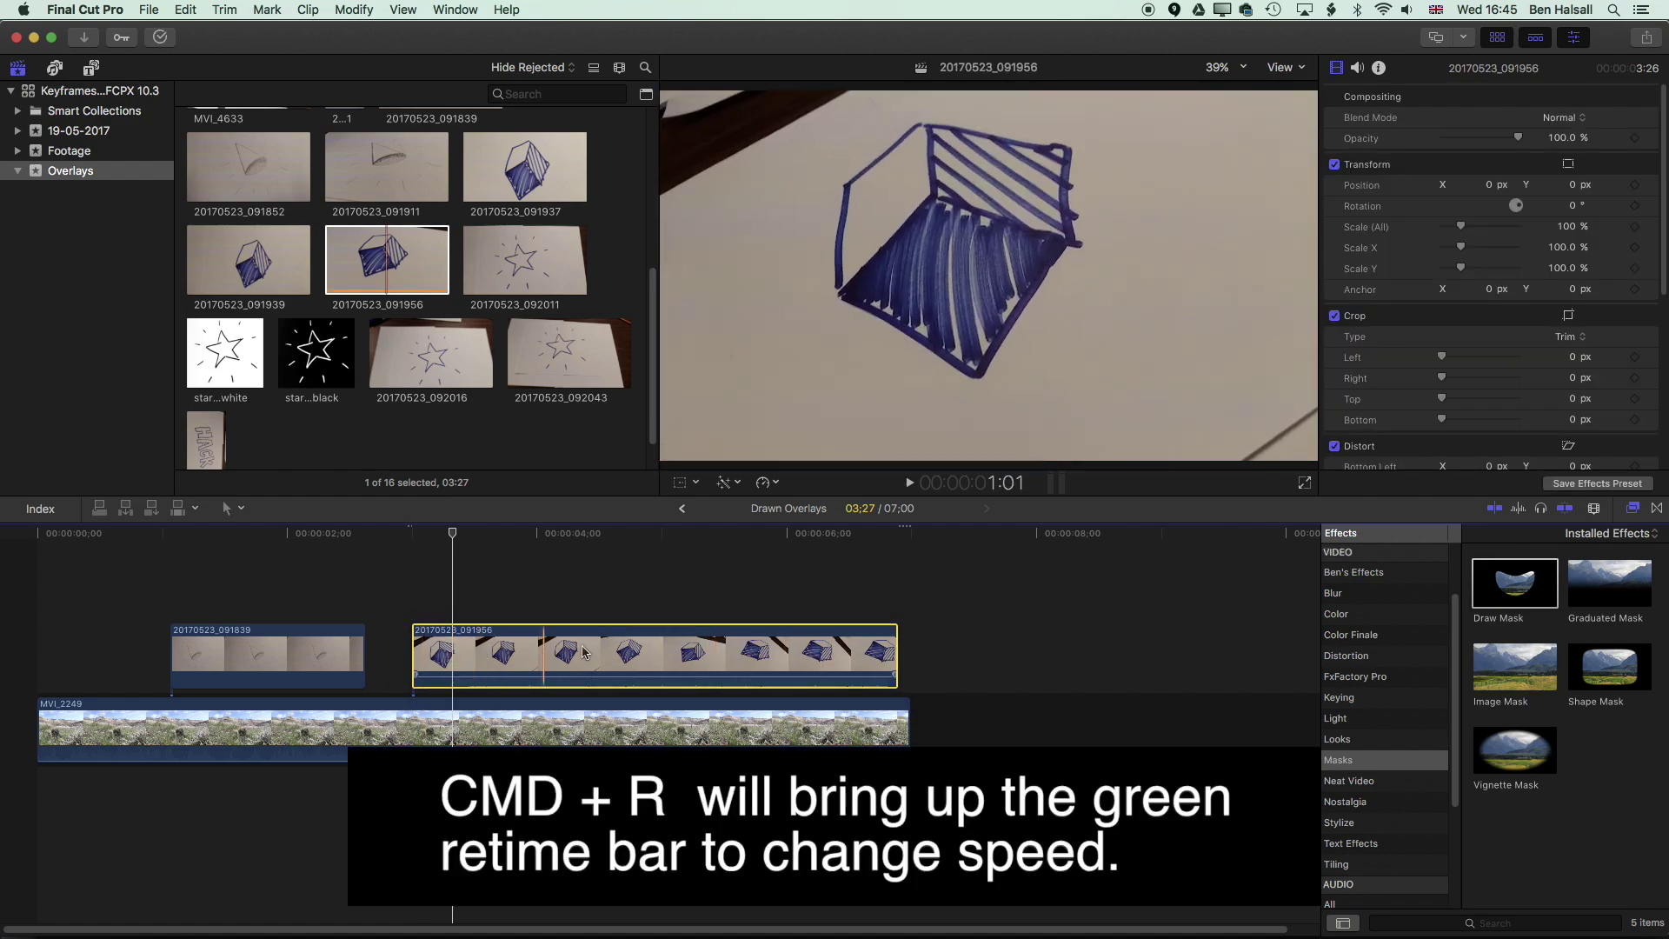
# - Retime the cube clip to Fast at about 513% and play it back
pyautogui.press('super+r')
pyautogui.moveTo(888, 617); pyautogui.dragTo(504, 617)
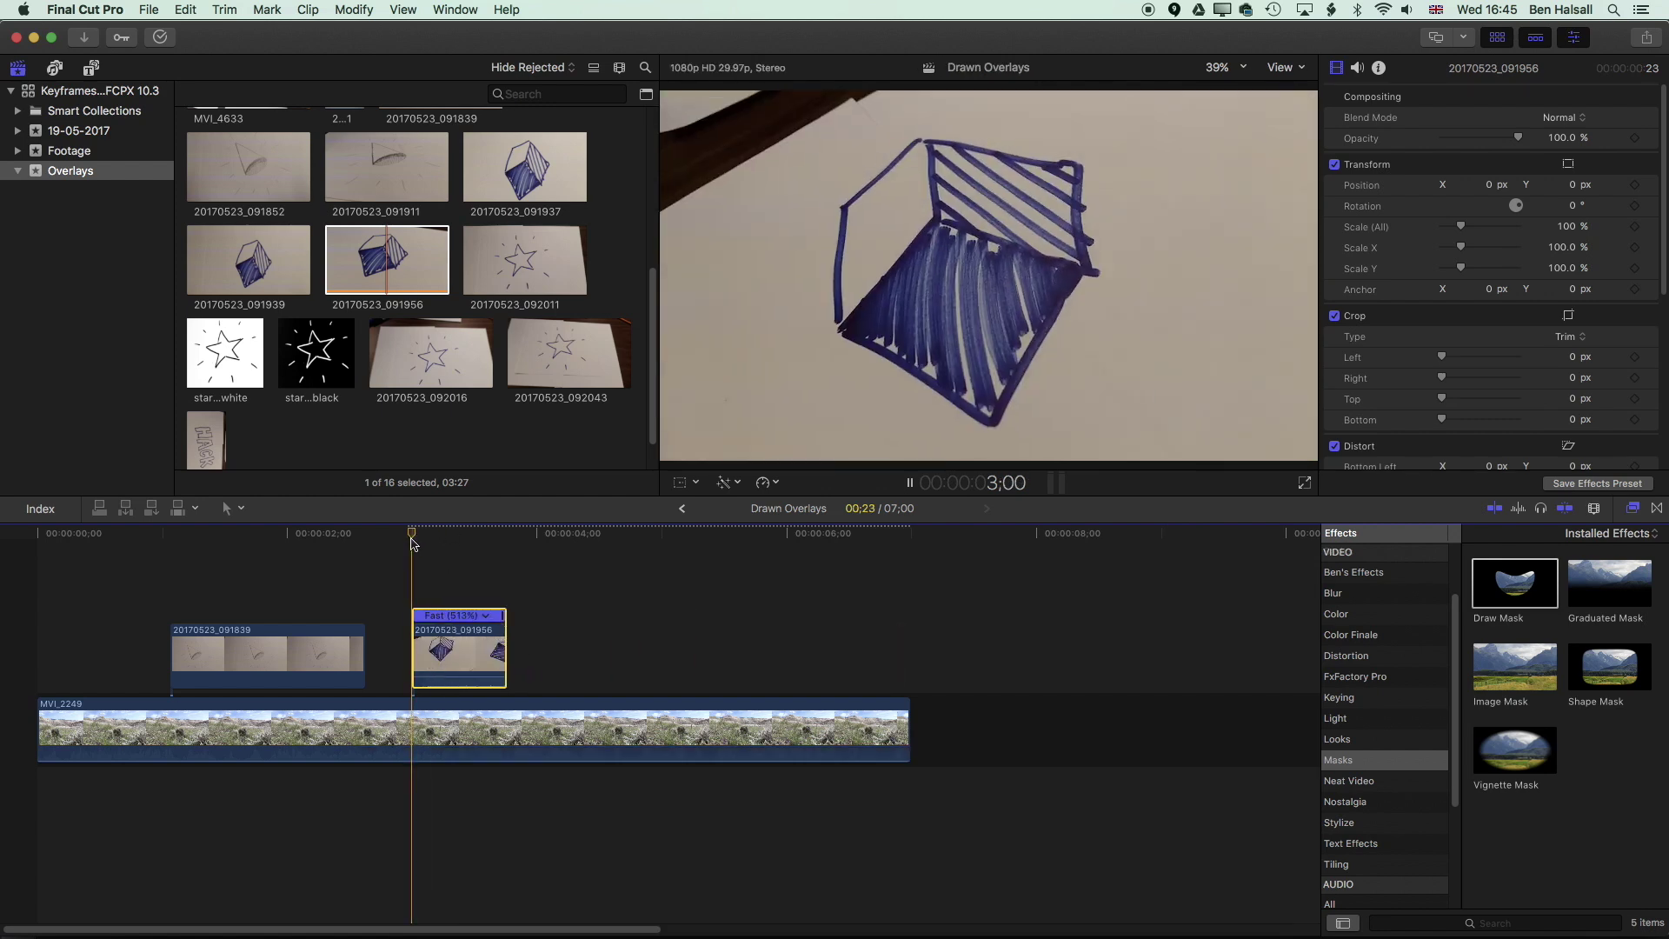
pyautogui.press('space')
pyautogui.click(466, 543)
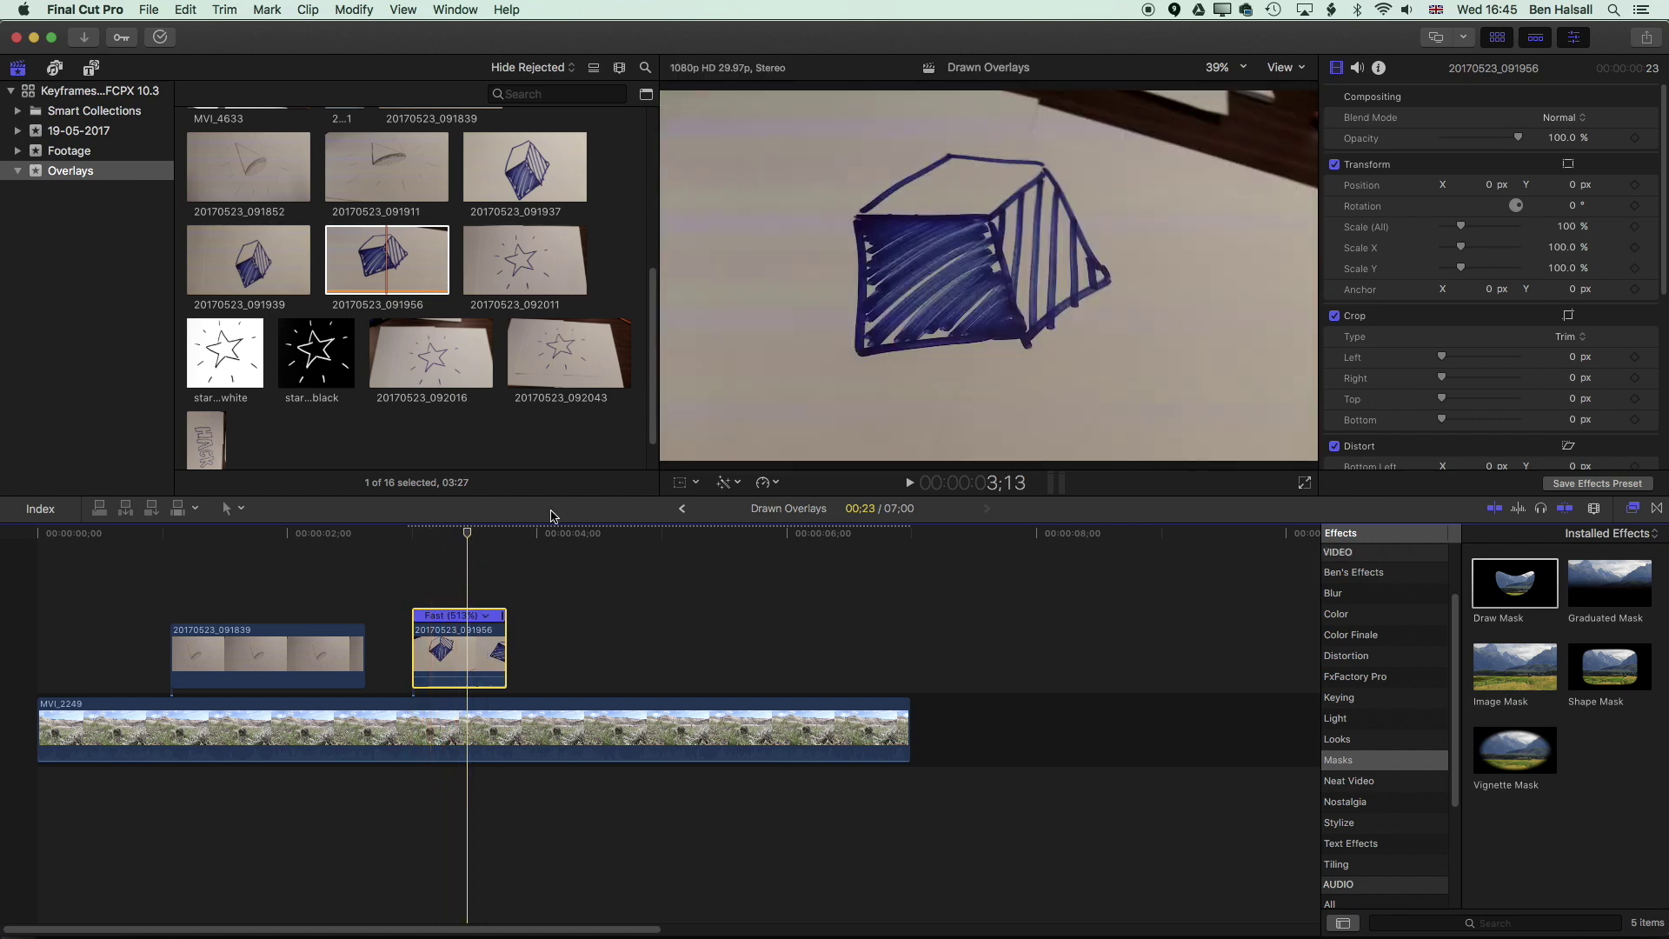
# - In the cube's Color Board Exposure tab, raise Shadows, drop Highlights and darken Midtones
pyautogui.click(721, 489)
pyautogui.click(780, 532)
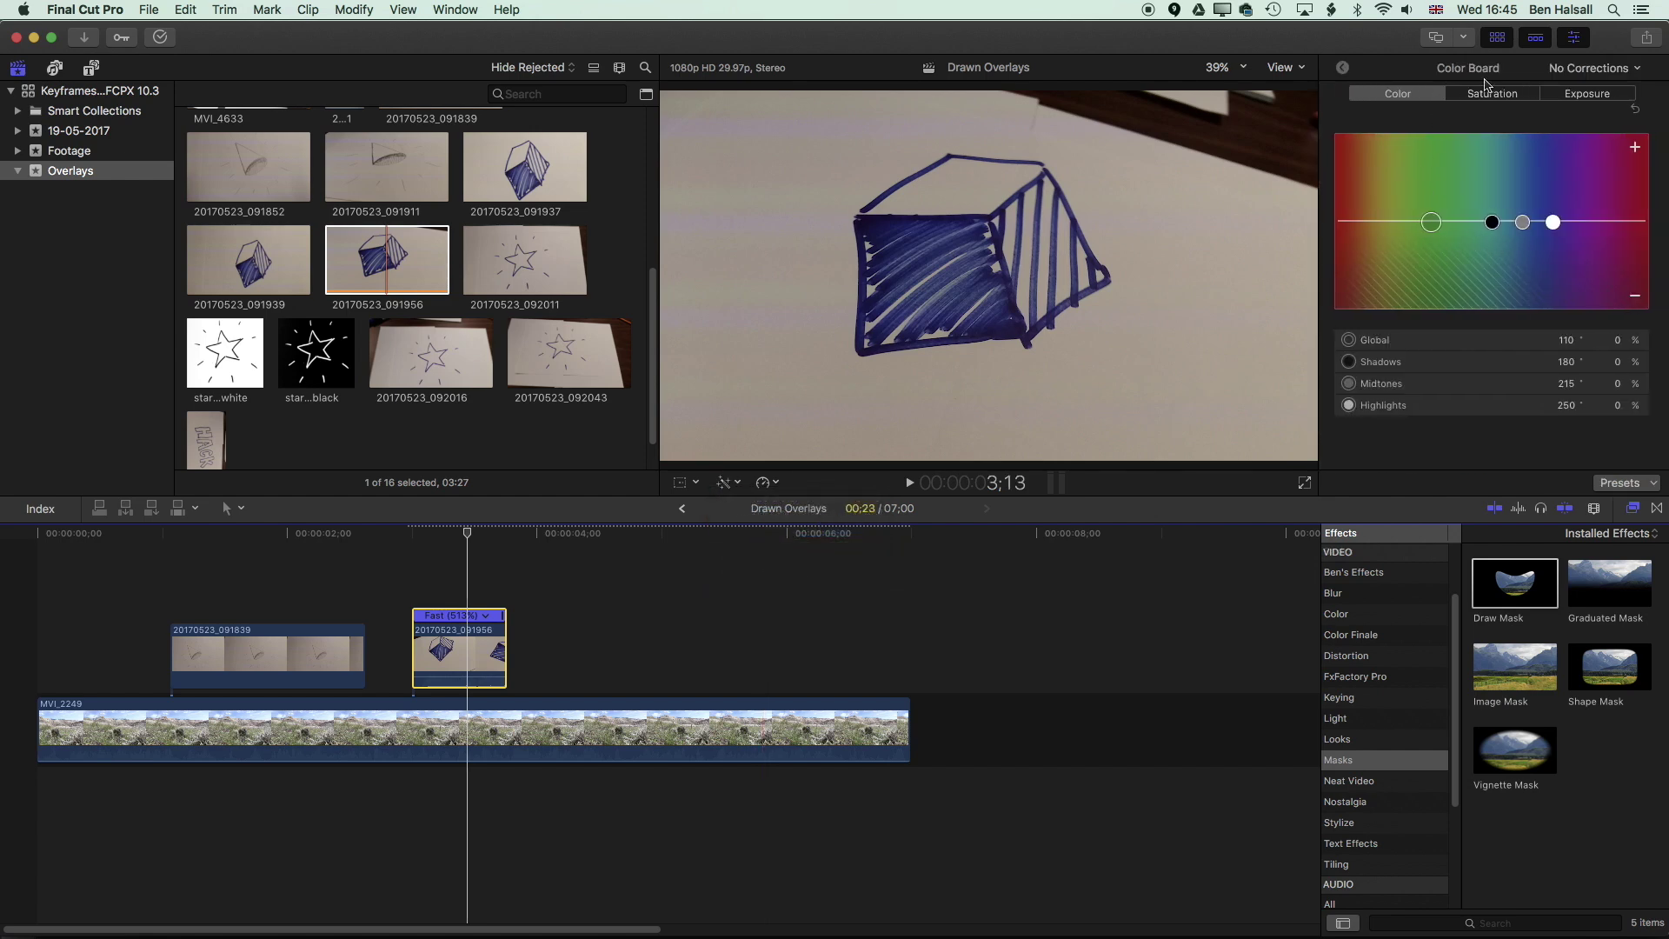
pyautogui.click(1575, 94)
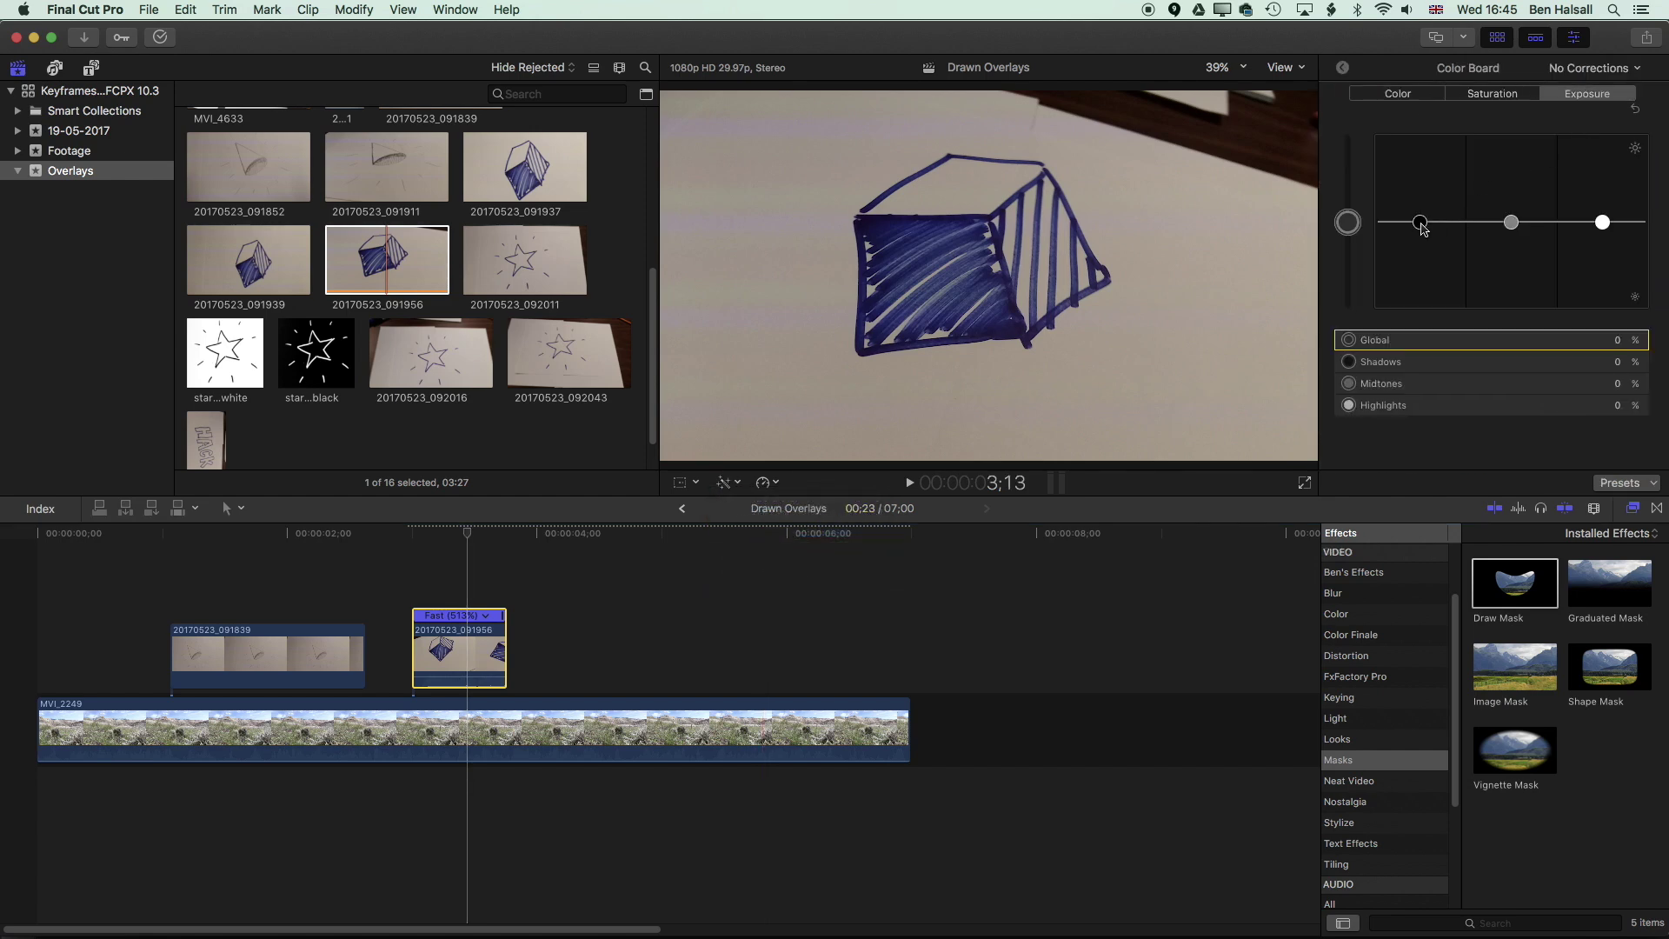
pyautogui.moveTo(1420, 225); pyautogui.dragTo(1410, 129)
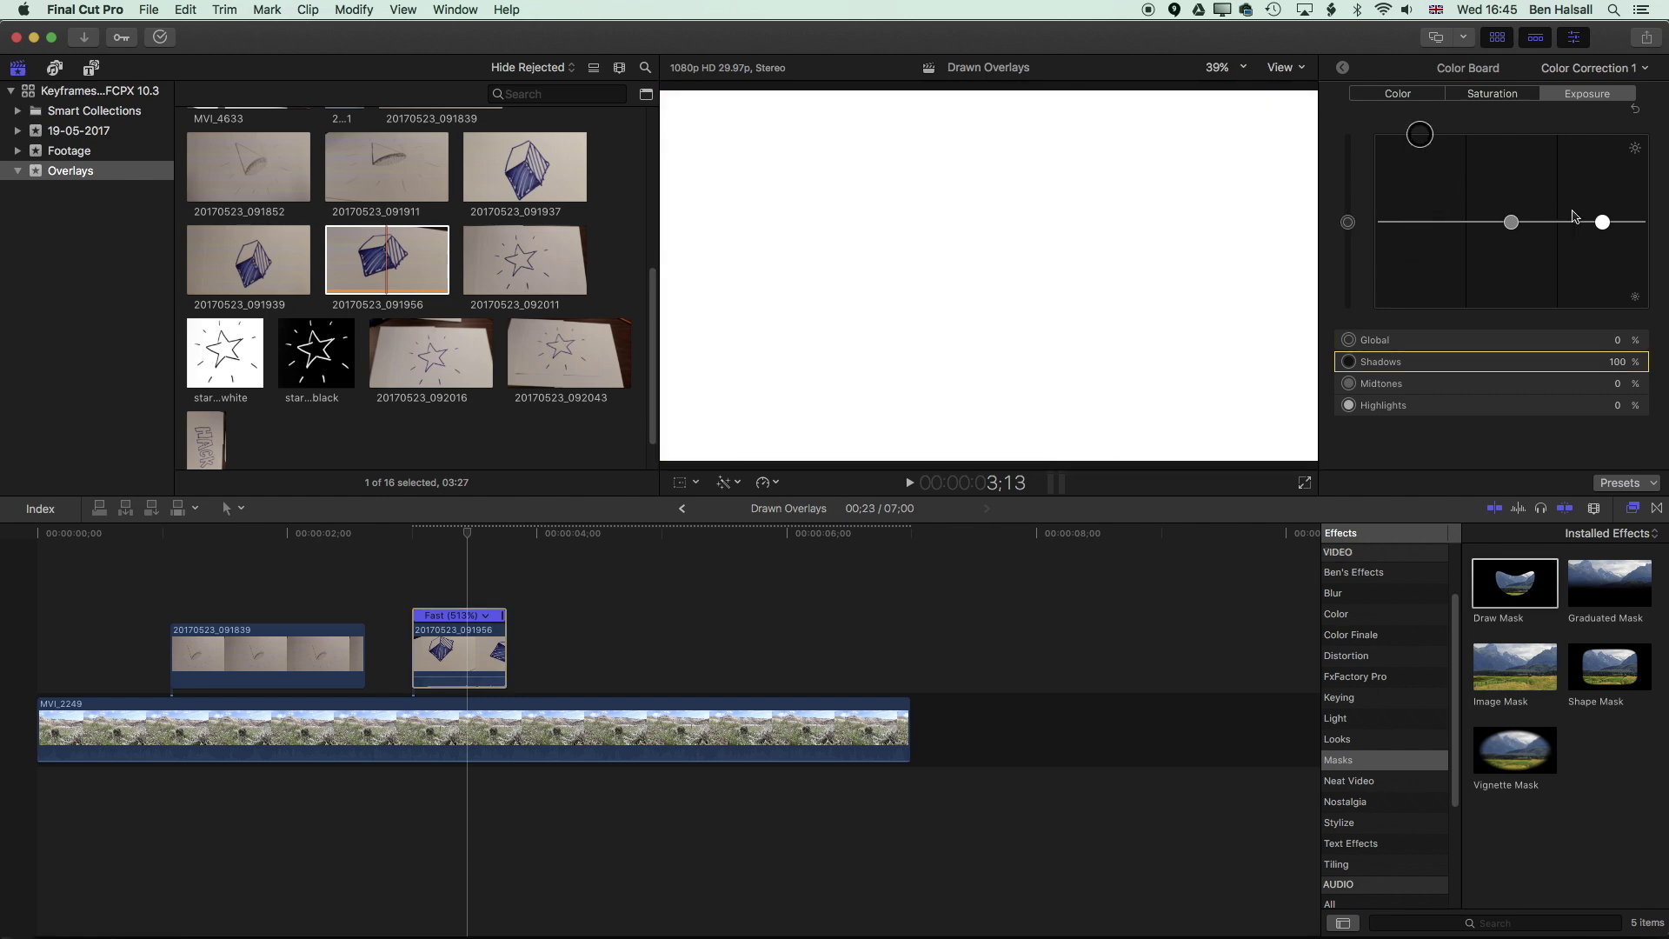
pyautogui.moveTo(1604, 223); pyautogui.dragTo(1609, 313)
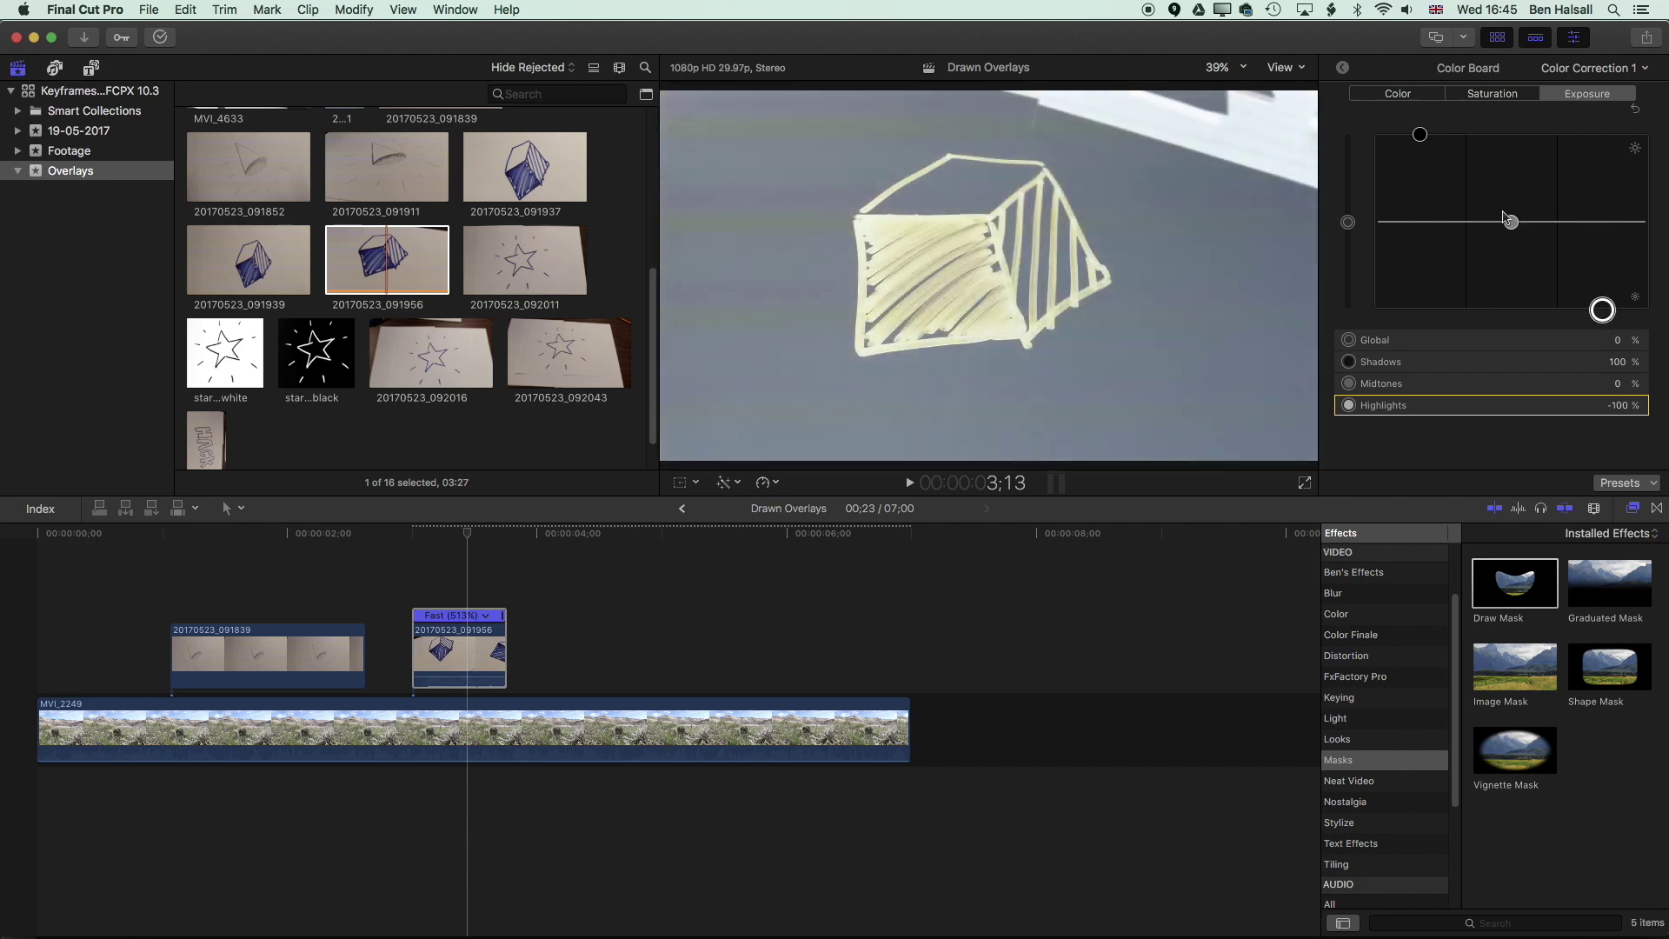
pyautogui.moveTo(1513, 228); pyautogui.dragTo(1522, 259)
# - Finish exposure at Shadows 100%, Midtones -100%, Highlights -100% so the paper turns black
pyautogui.moveTo(1355, 231); pyautogui.dragTo(1360, 228)
pyautogui.moveTo(1510, 254); pyautogui.dragTo(1520, 277)
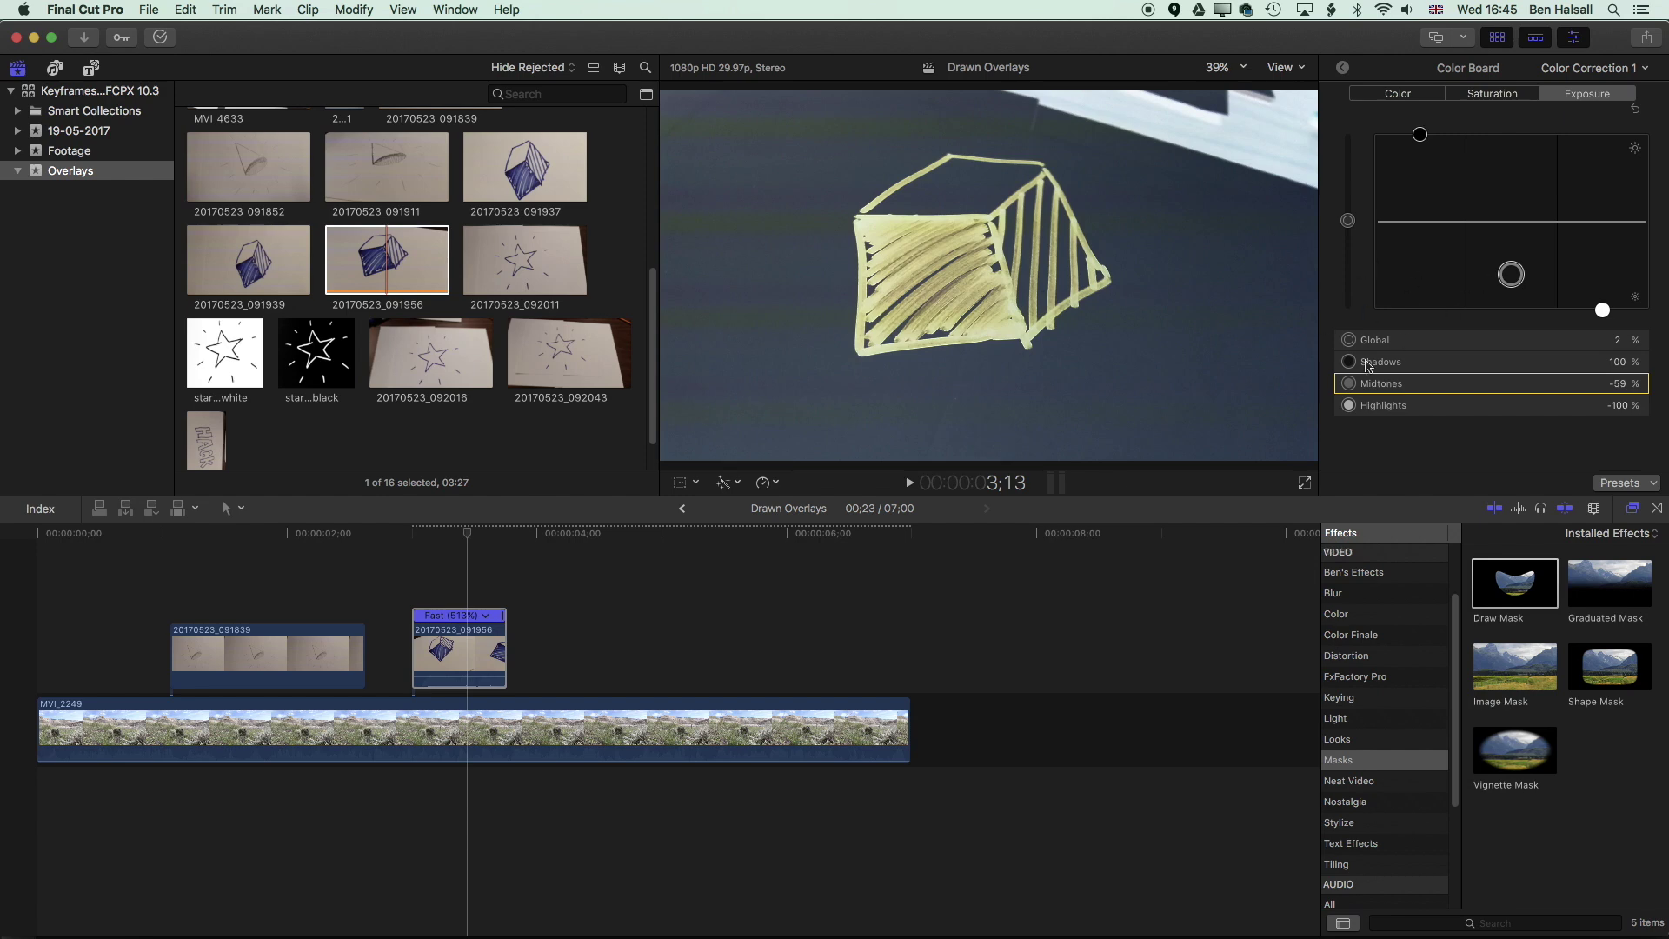
pyautogui.moveTo(1504, 281); pyautogui.dragTo(1517, 315)
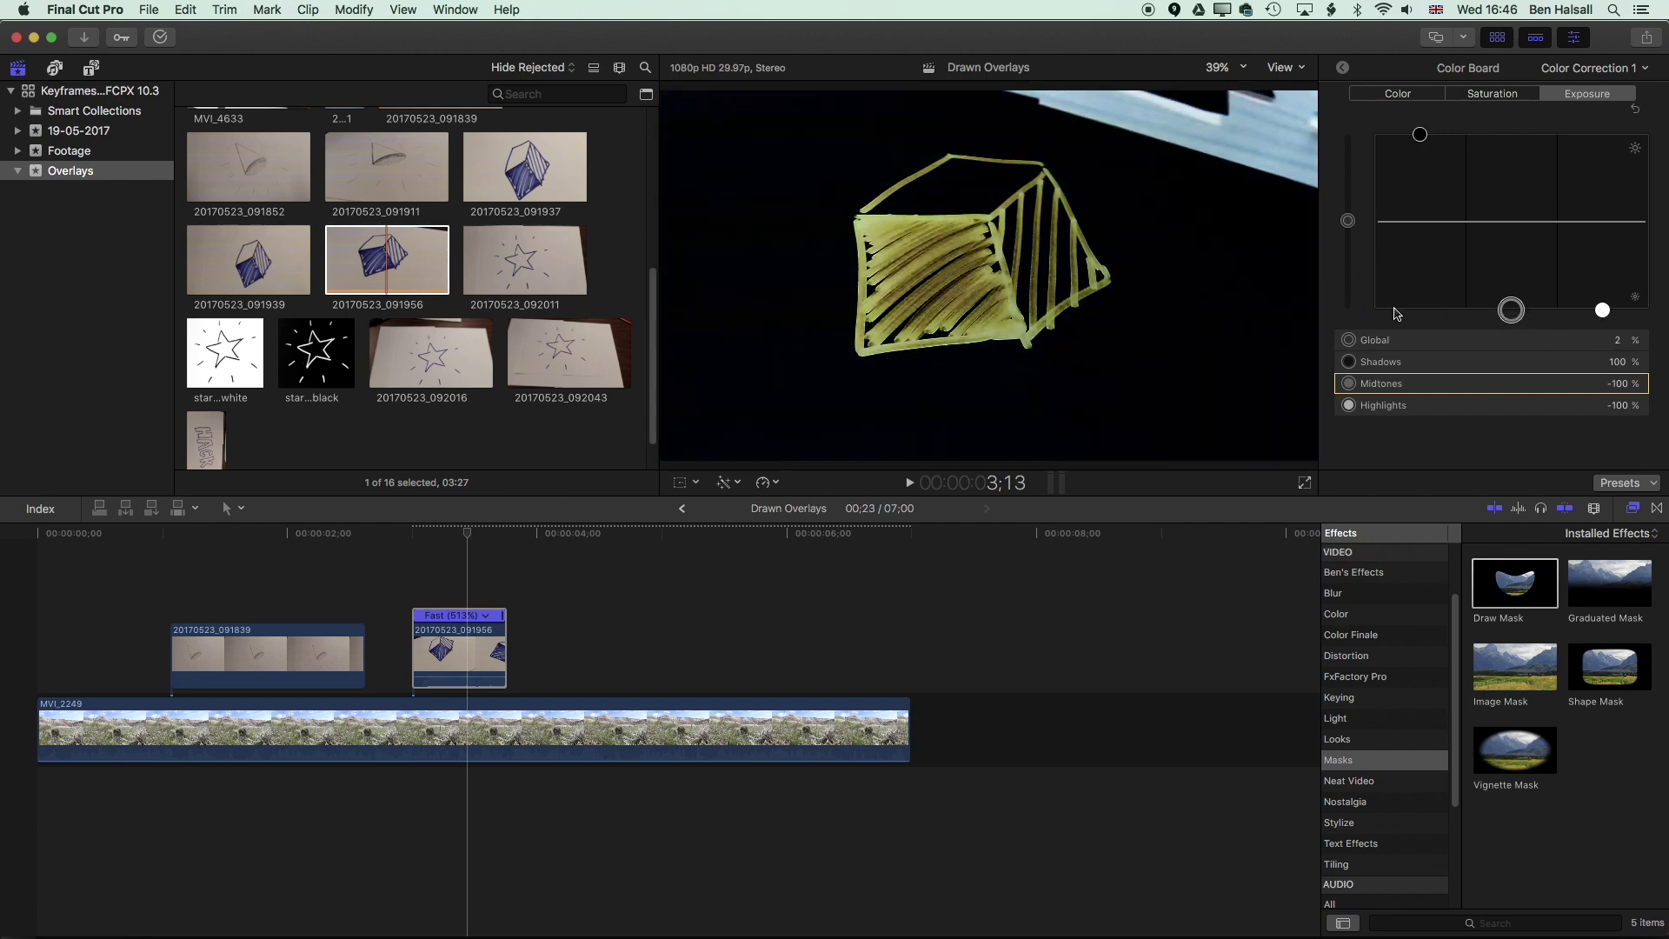
pyautogui.moveTo(1602, 310)
pyautogui.mouseDown()
pyautogui.moveTo(1604, 287)
pyautogui.moveTo(1610, 339)
pyautogui.mouseUp()
pyautogui.moveTo(1513, 311); pyautogui.dragTo(1514, 329)
pyautogui.moveTo(1417, 136); pyautogui.dragTo(1428, 125)
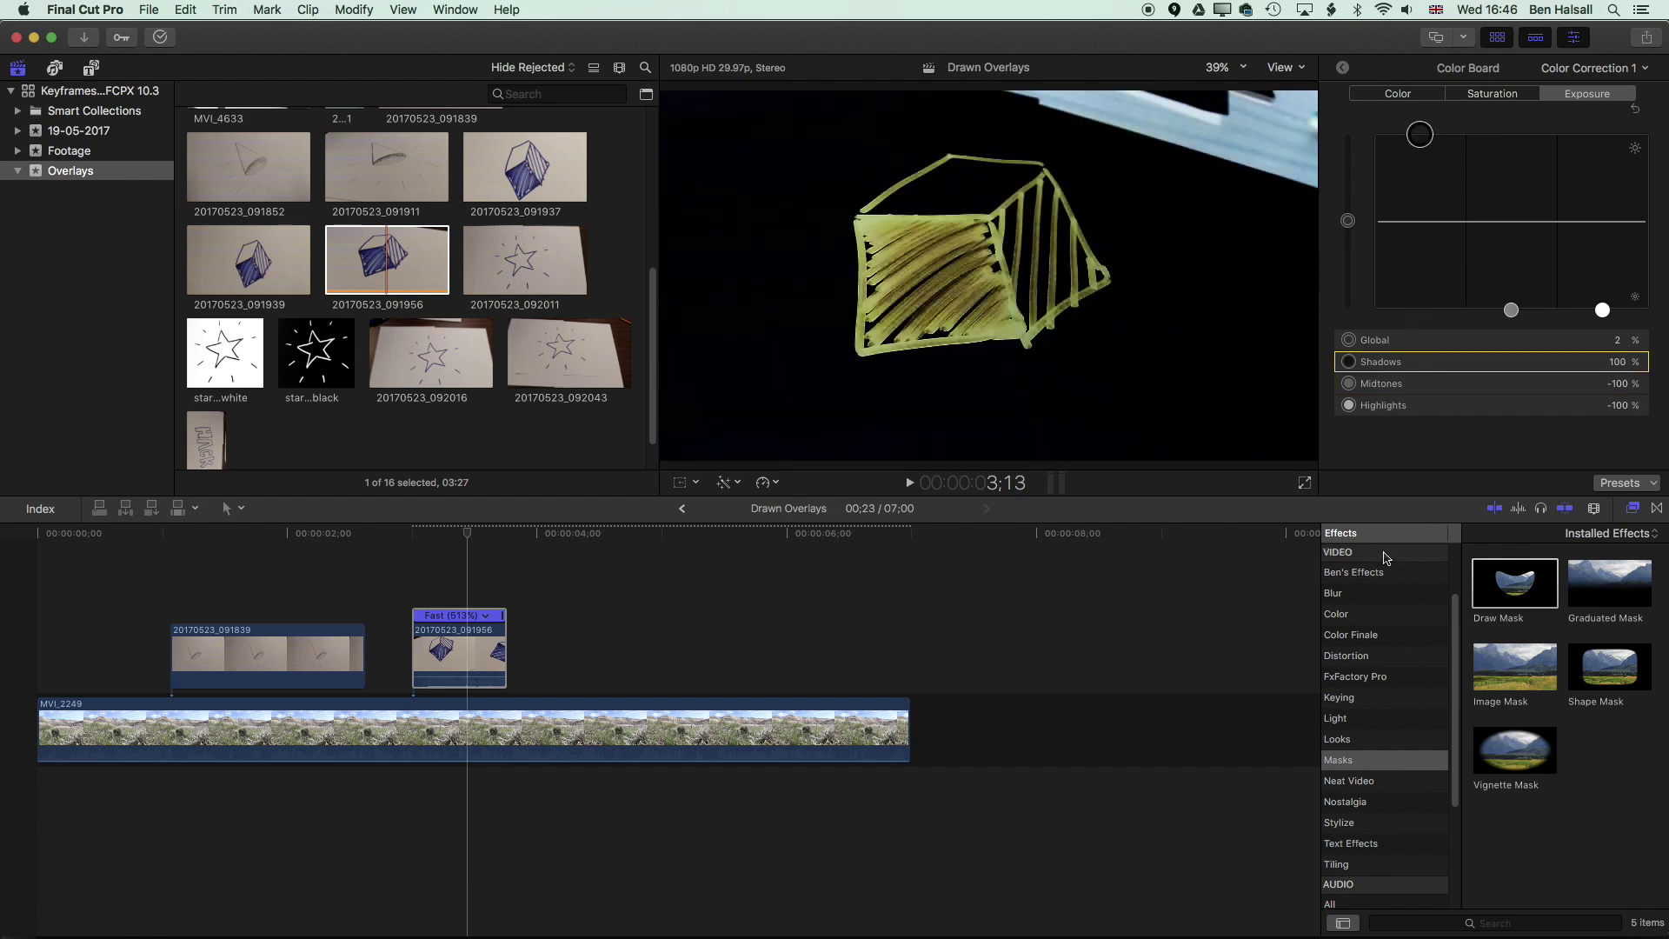
# - Add a second Color Correction from Effects > Color to the cube clip
pyautogui.press('super+6')
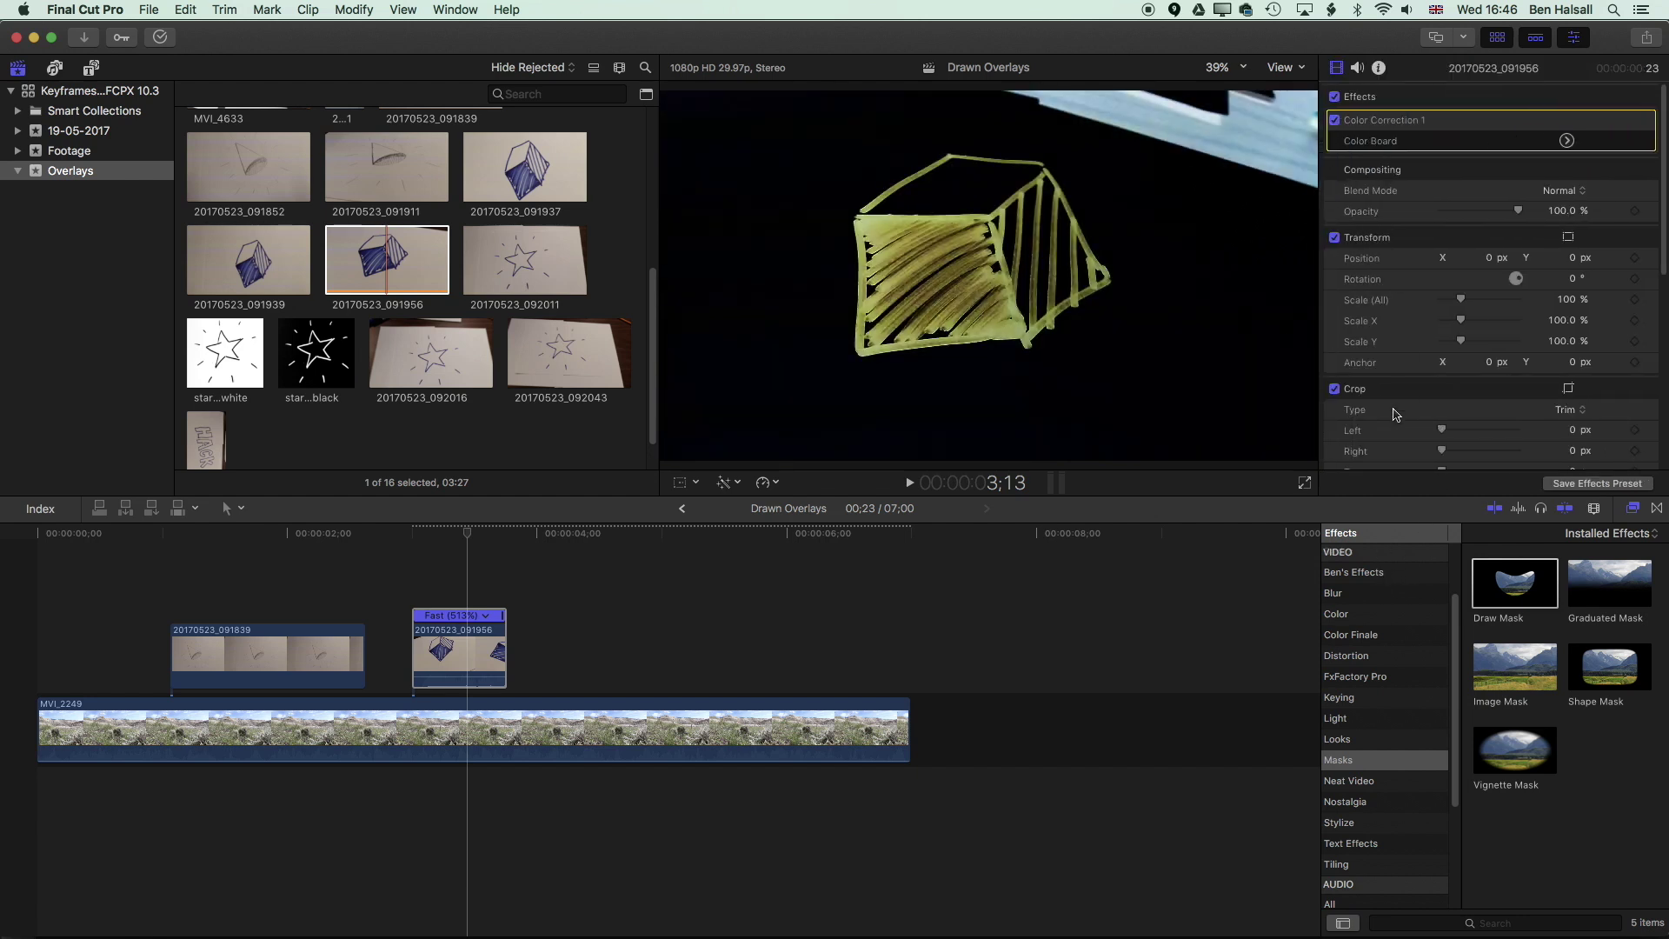
pyautogui.click(1364, 617)
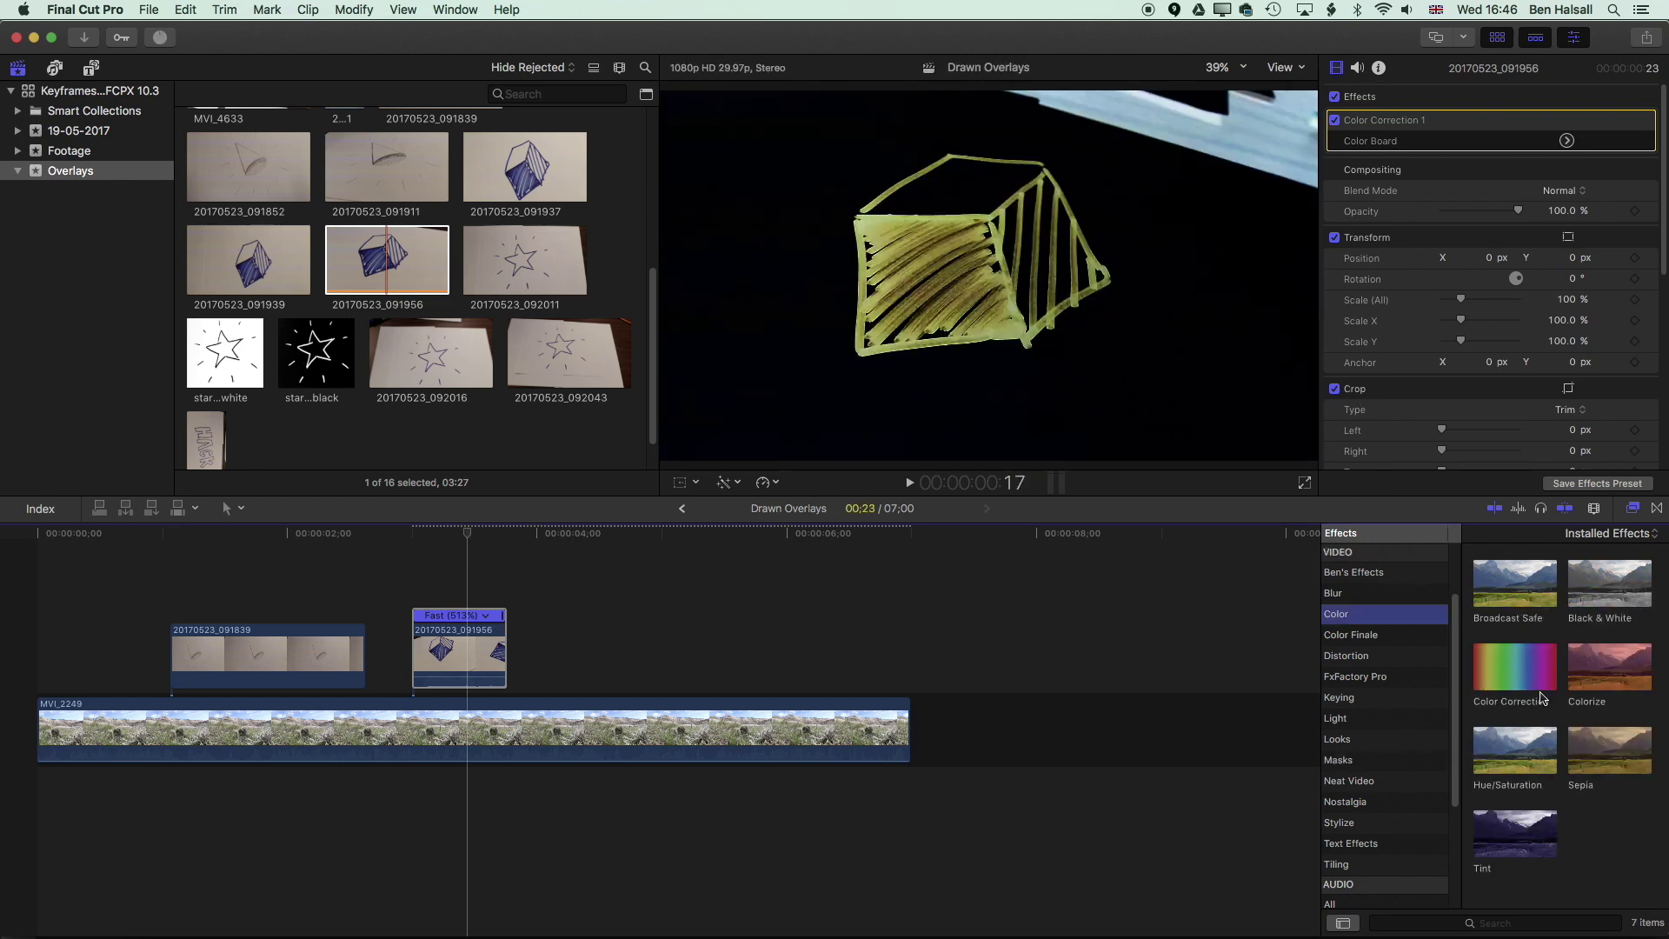
pyautogui.moveTo(1542, 698); pyautogui.dragTo(470, 645)
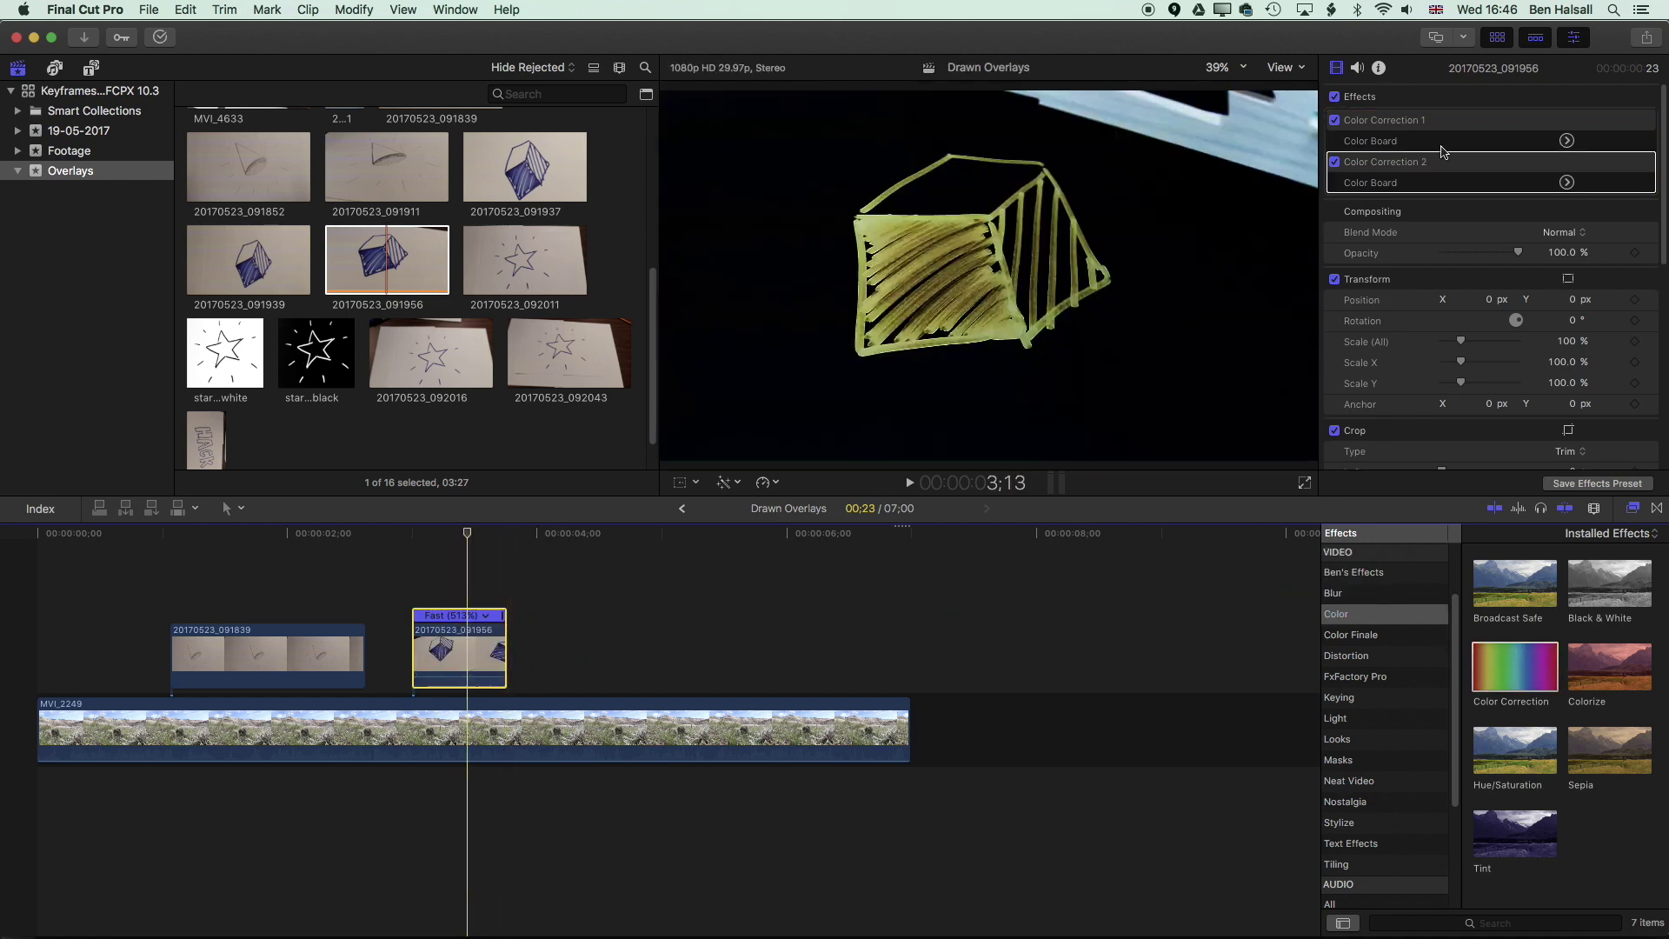
# - In its Color Board, raise Highlights exposure to 67% and set Global saturation to -100%
pyautogui.click(1566, 183)
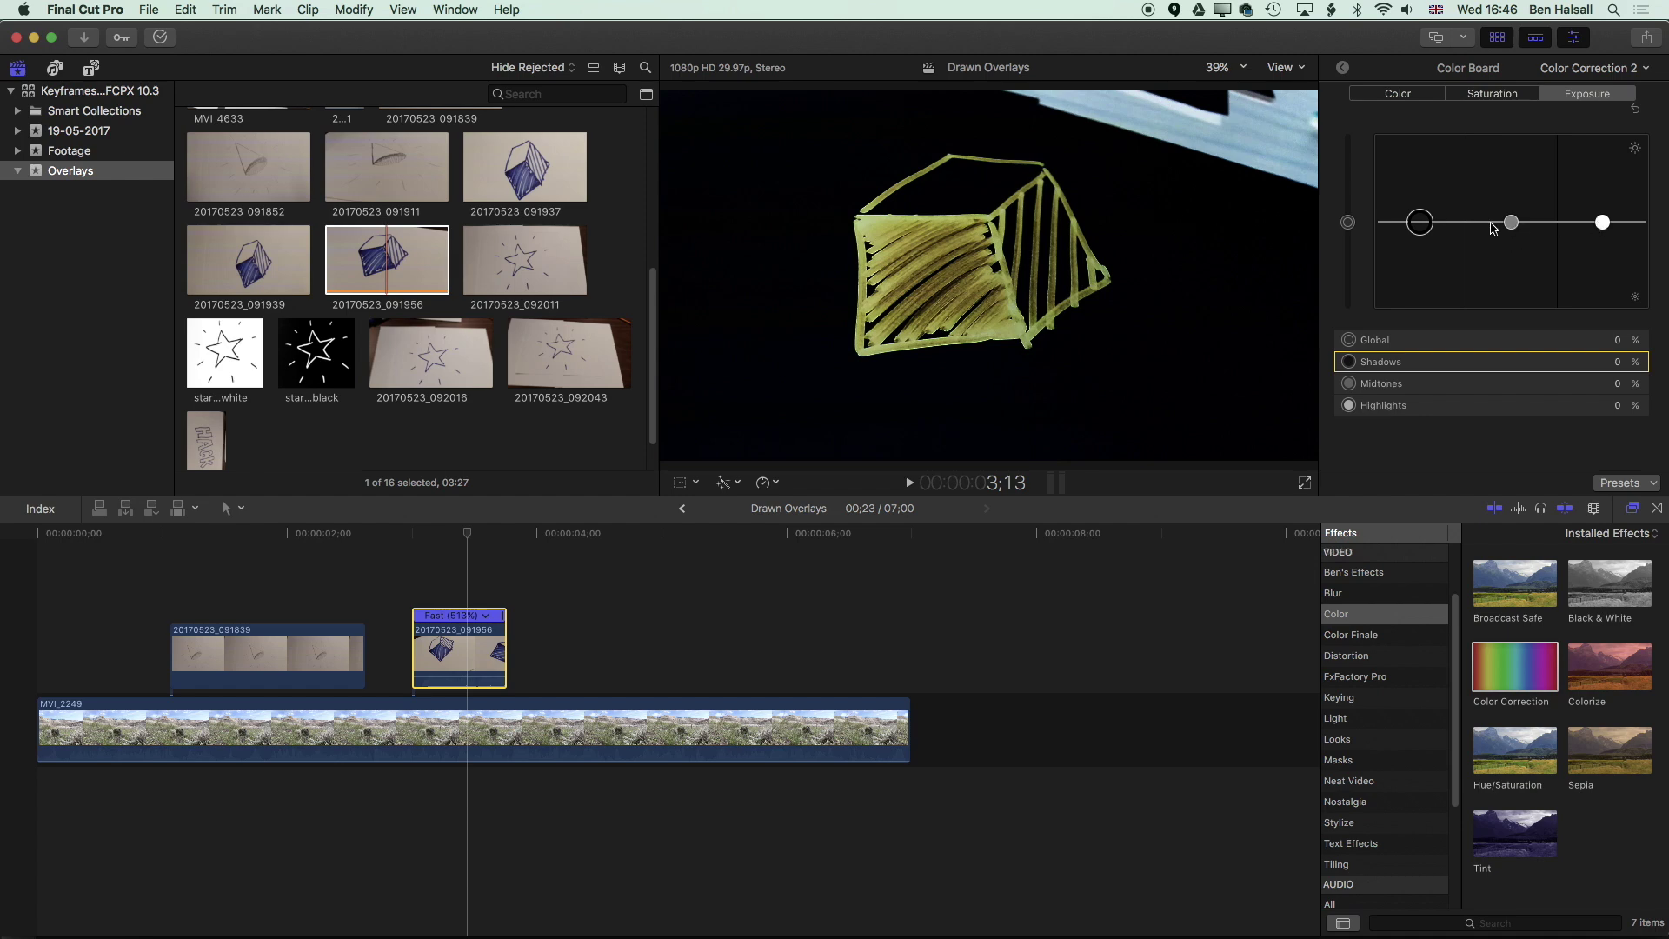
pyautogui.moveTo(1602, 223); pyautogui.dragTo(1602, 166)
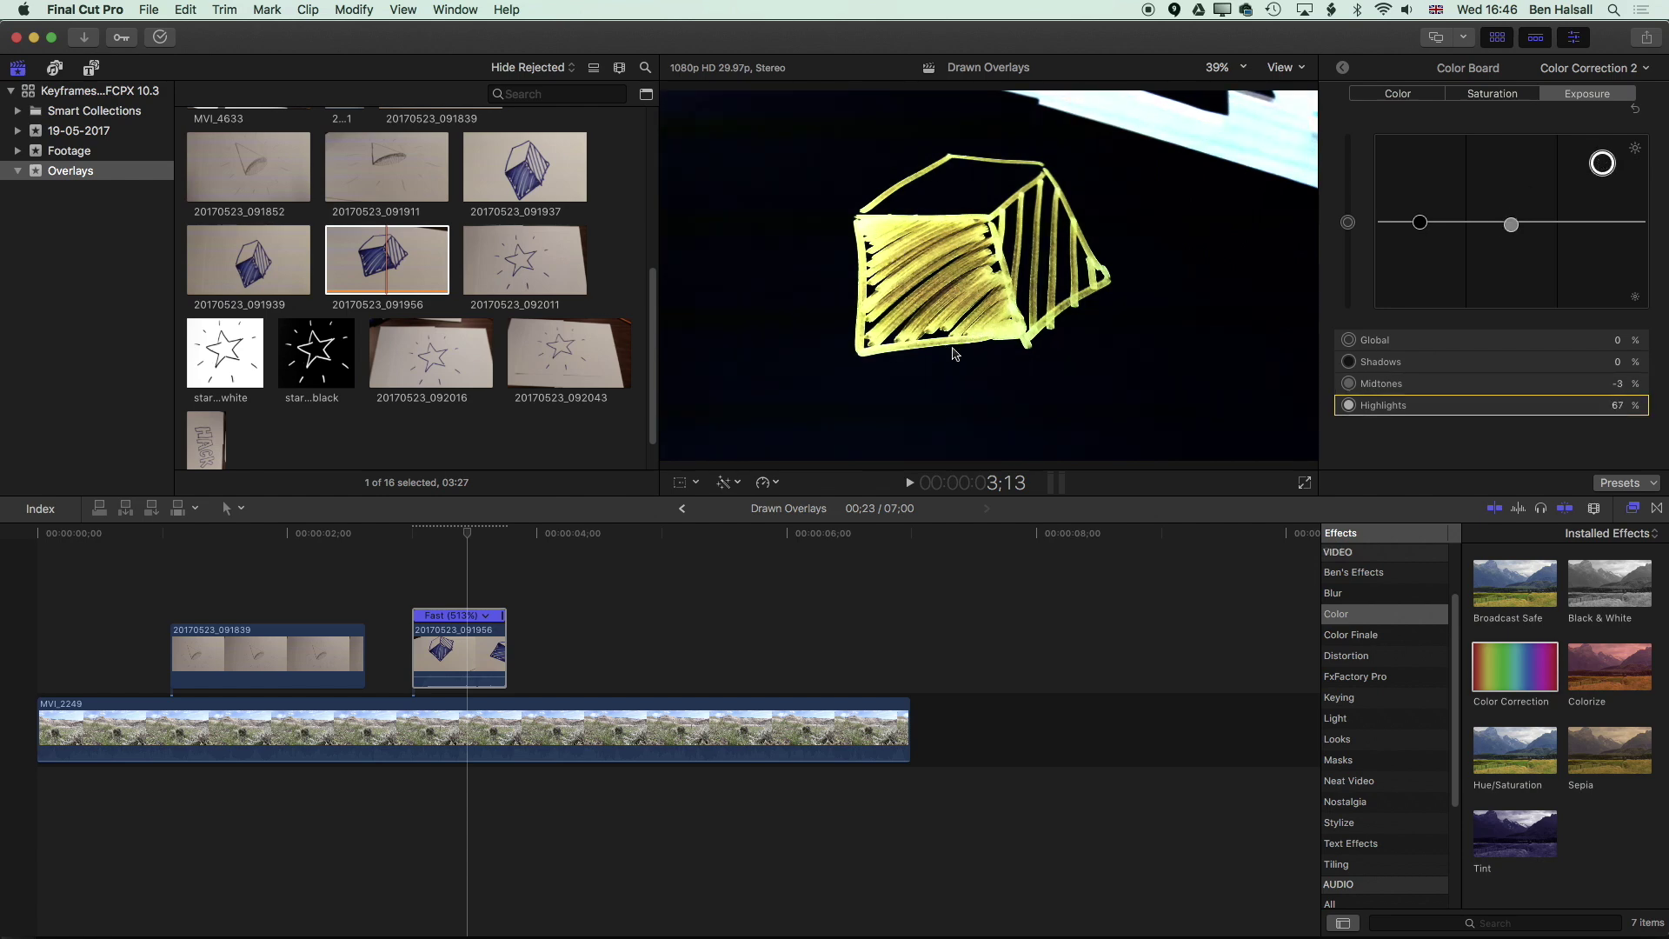
pyautogui.click(1483, 92)
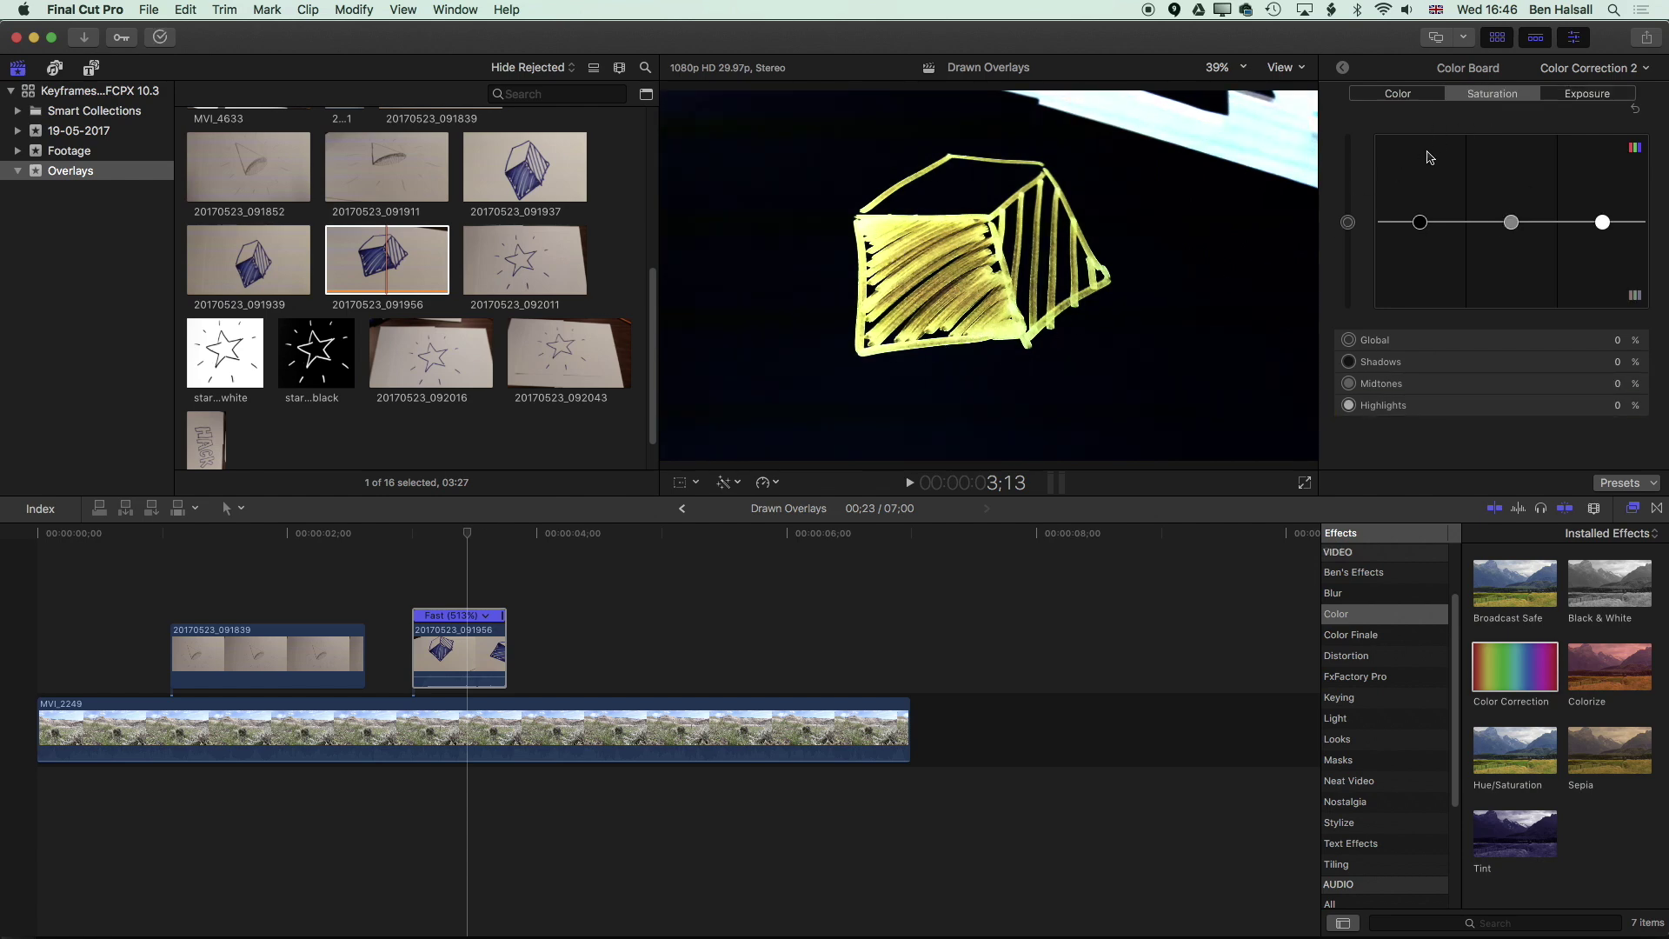
pyautogui.moveTo(1349, 228); pyautogui.dragTo(1352, 323)
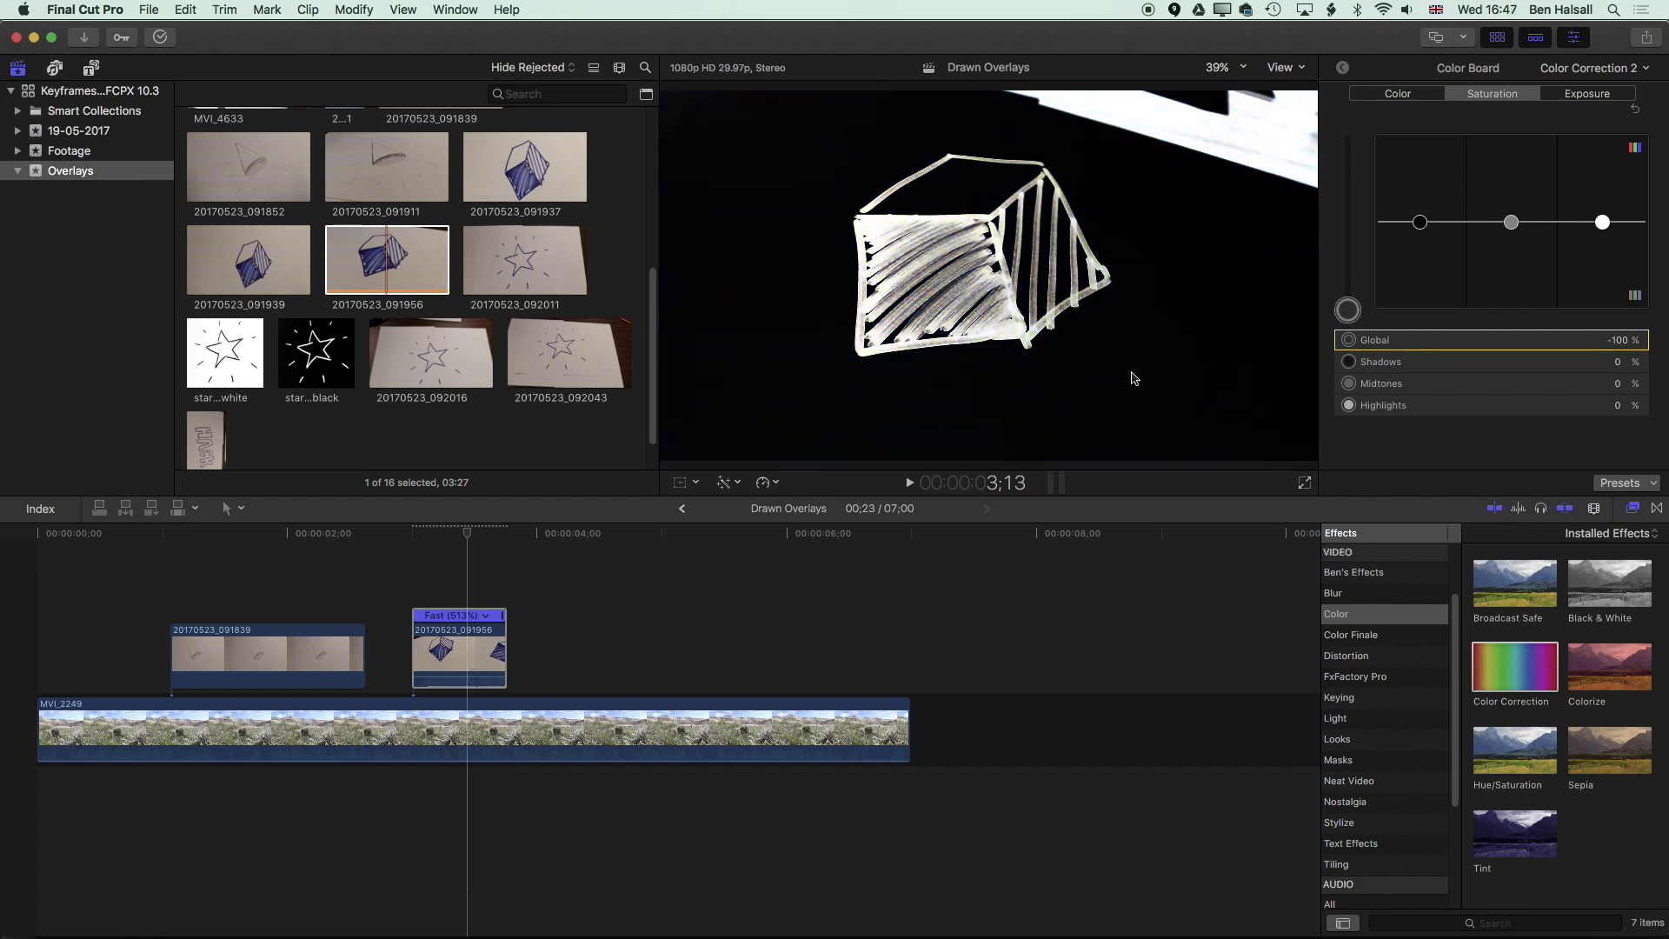
# - Set the cube clip's Blend Mode to Lighten, then change it to Screen and preview
pyautogui.click(1343, 68)
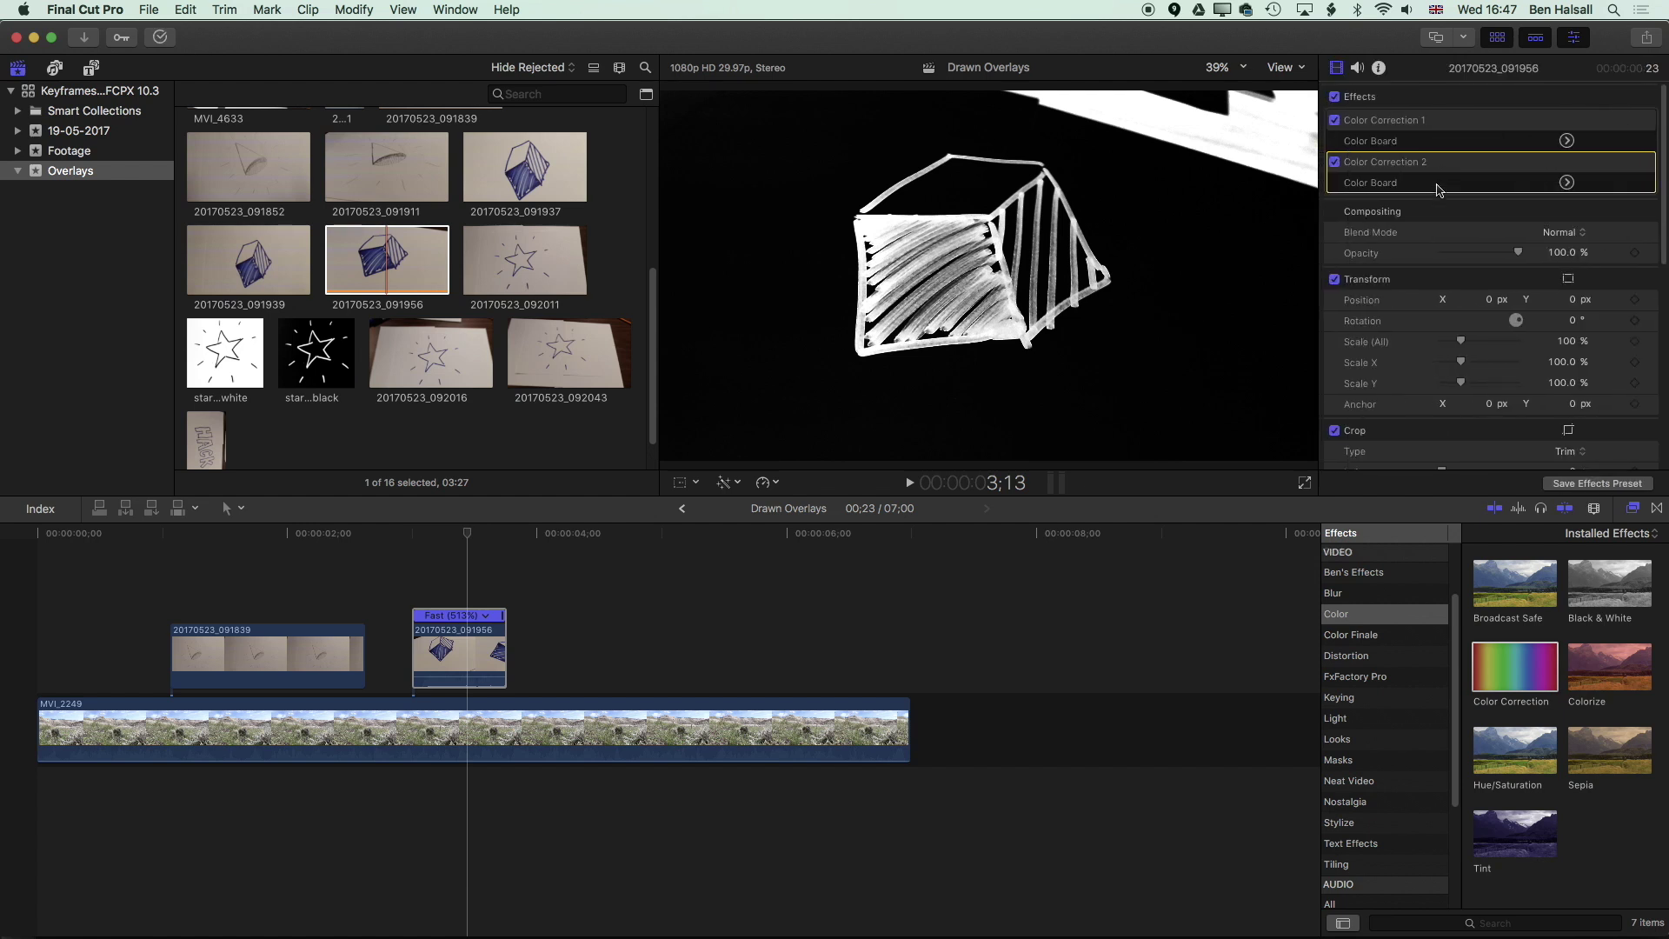
pyautogui.click(1562, 232)
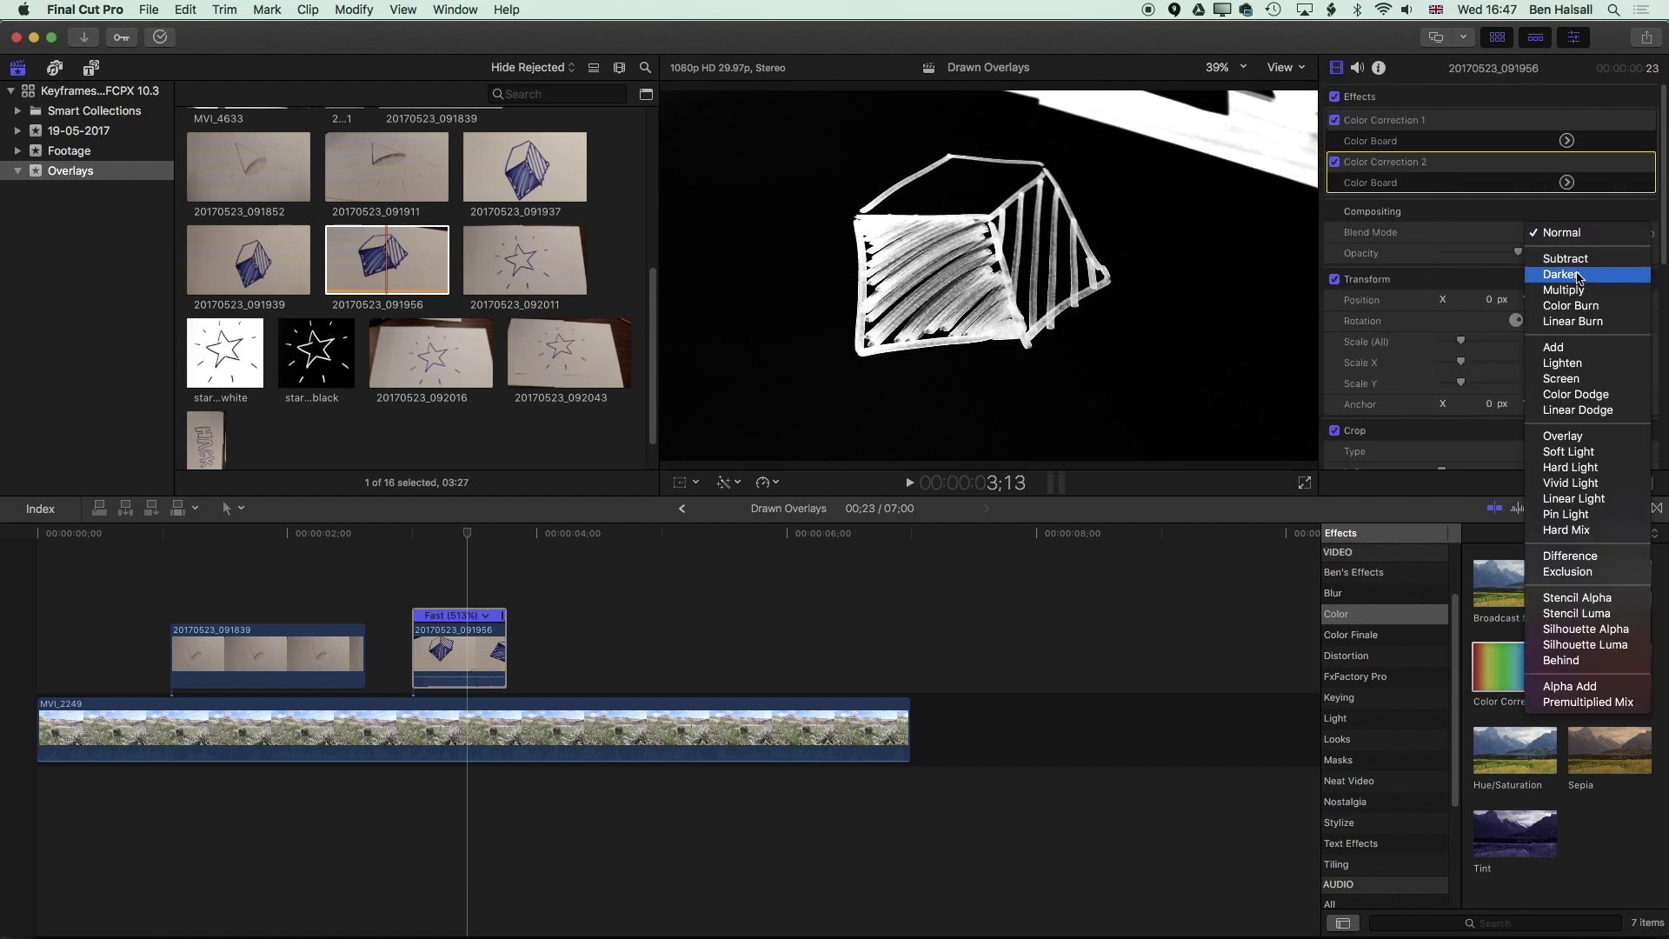
pyautogui.click(1582, 368)
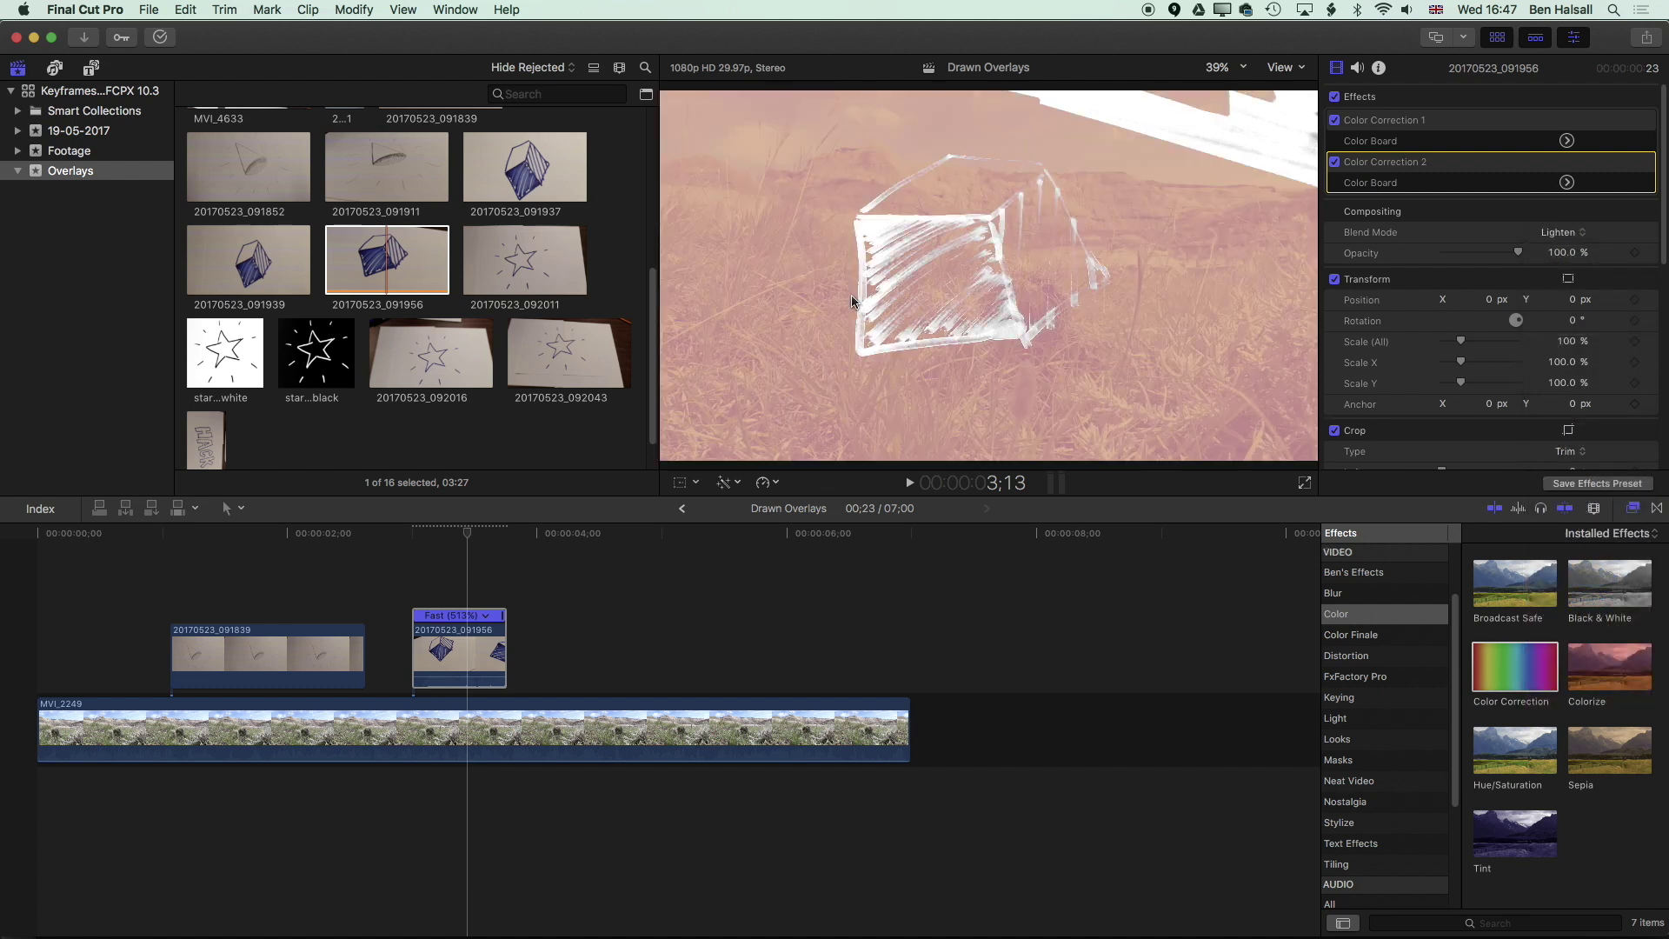
pyautogui.moveTo(467, 533)
pyautogui.mouseDown()
pyautogui.moveTo(451, 538)
pyautogui.moveTo(472, 533)
pyautogui.mouseUp()
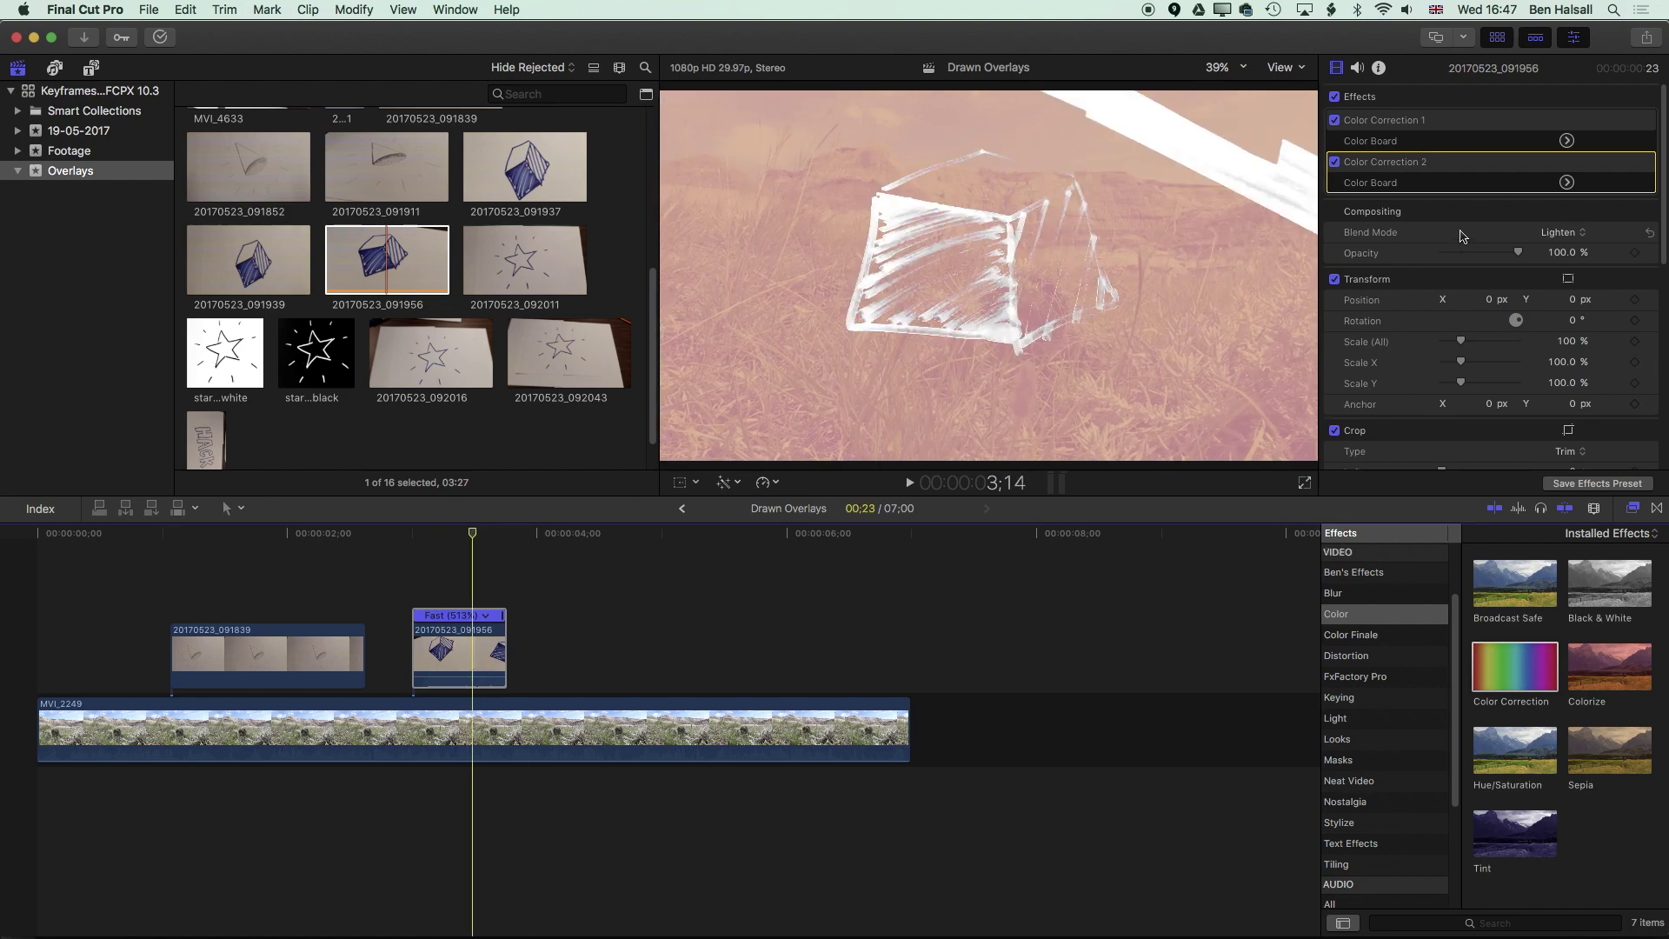
pyautogui.click(1547, 233)
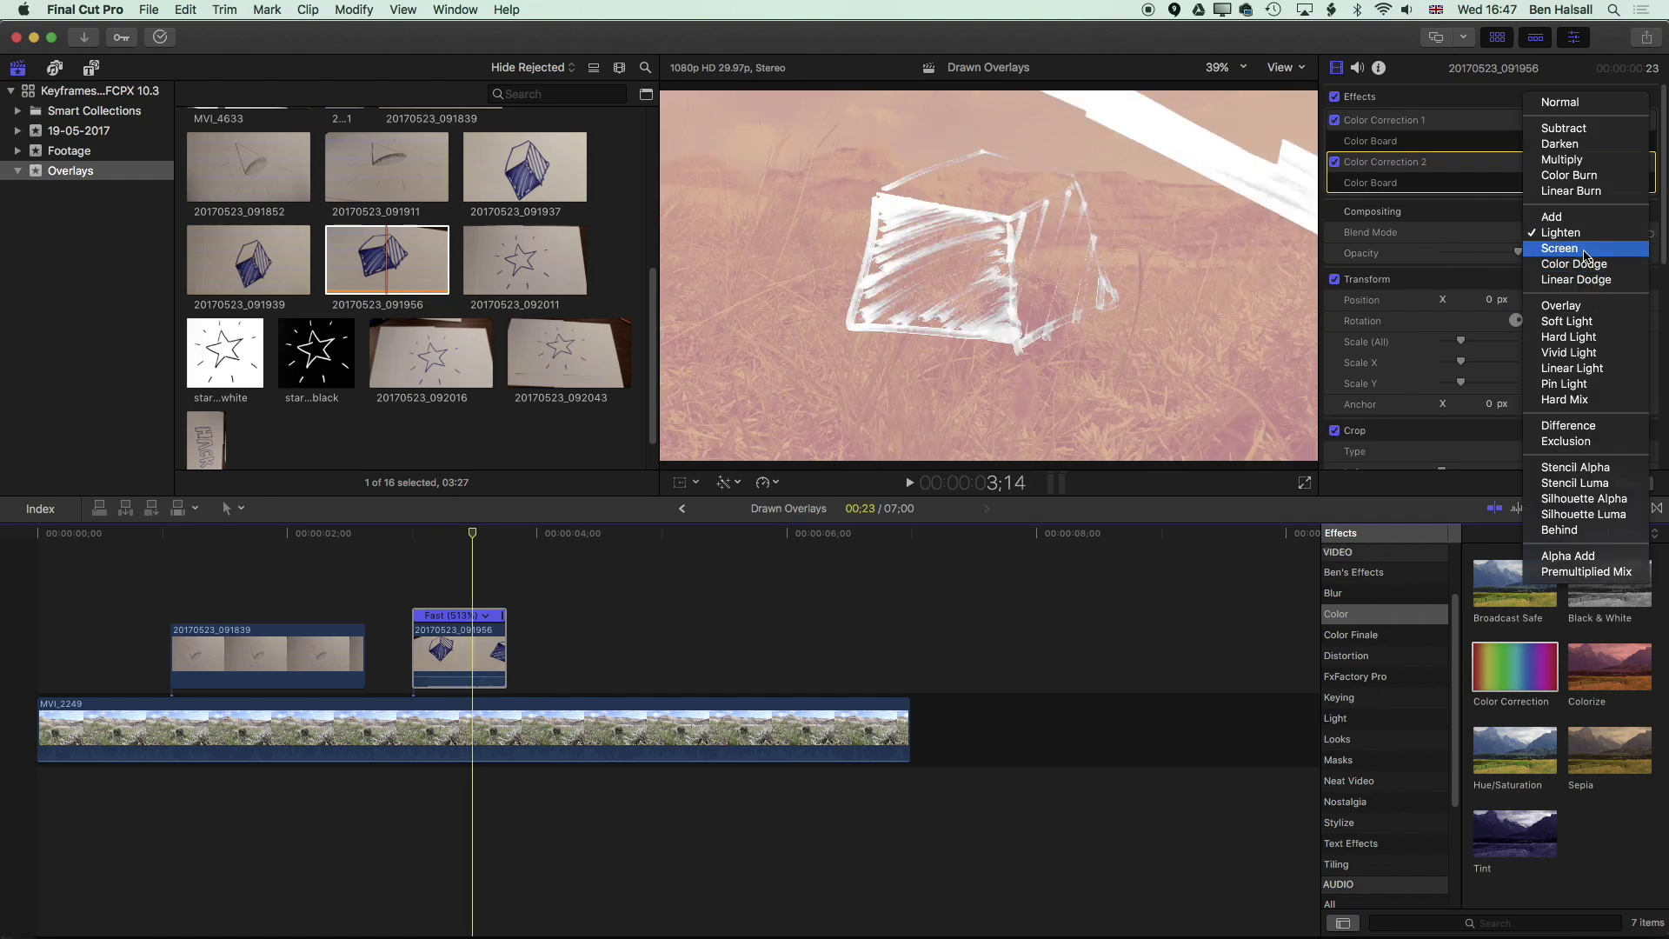
pyautogui.click(1587, 249)
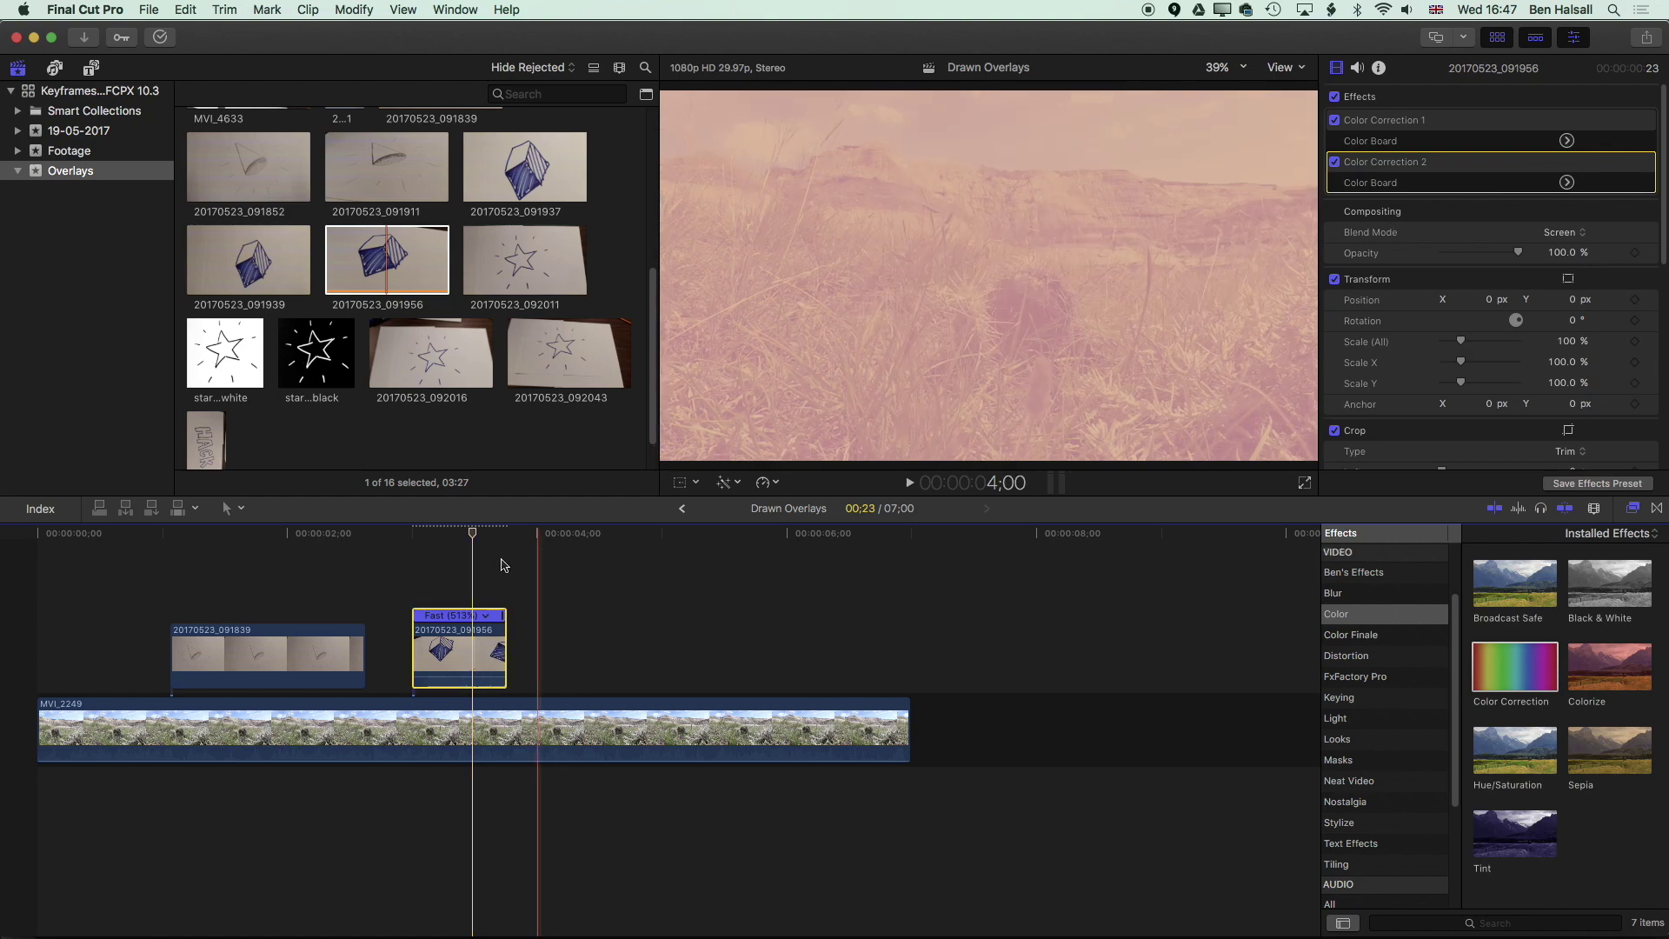
pyautogui.moveTo(472, 533)
pyautogui.mouseDown()
pyautogui.moveTo(432, 533)
pyautogui.moveTo(505, 533)
pyautogui.moveTo(450, 536)
pyautogui.mouseUp()
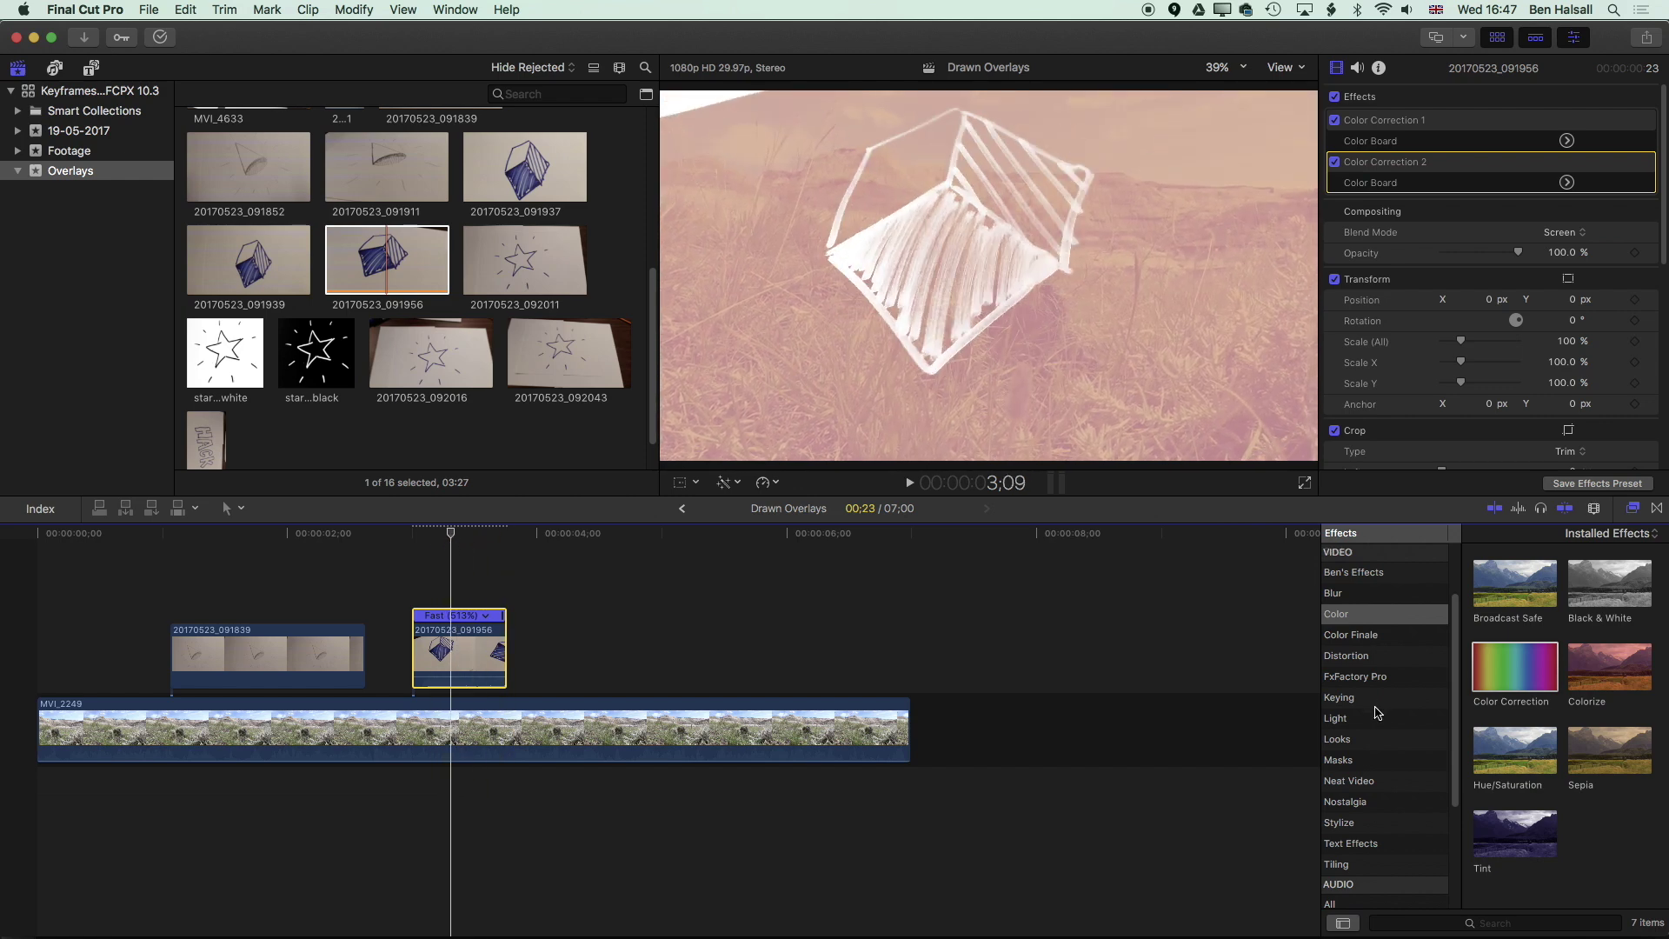
# - Apply Draw Mask to the cube clip and outline the cube with five points
pyautogui.click(1363, 761)
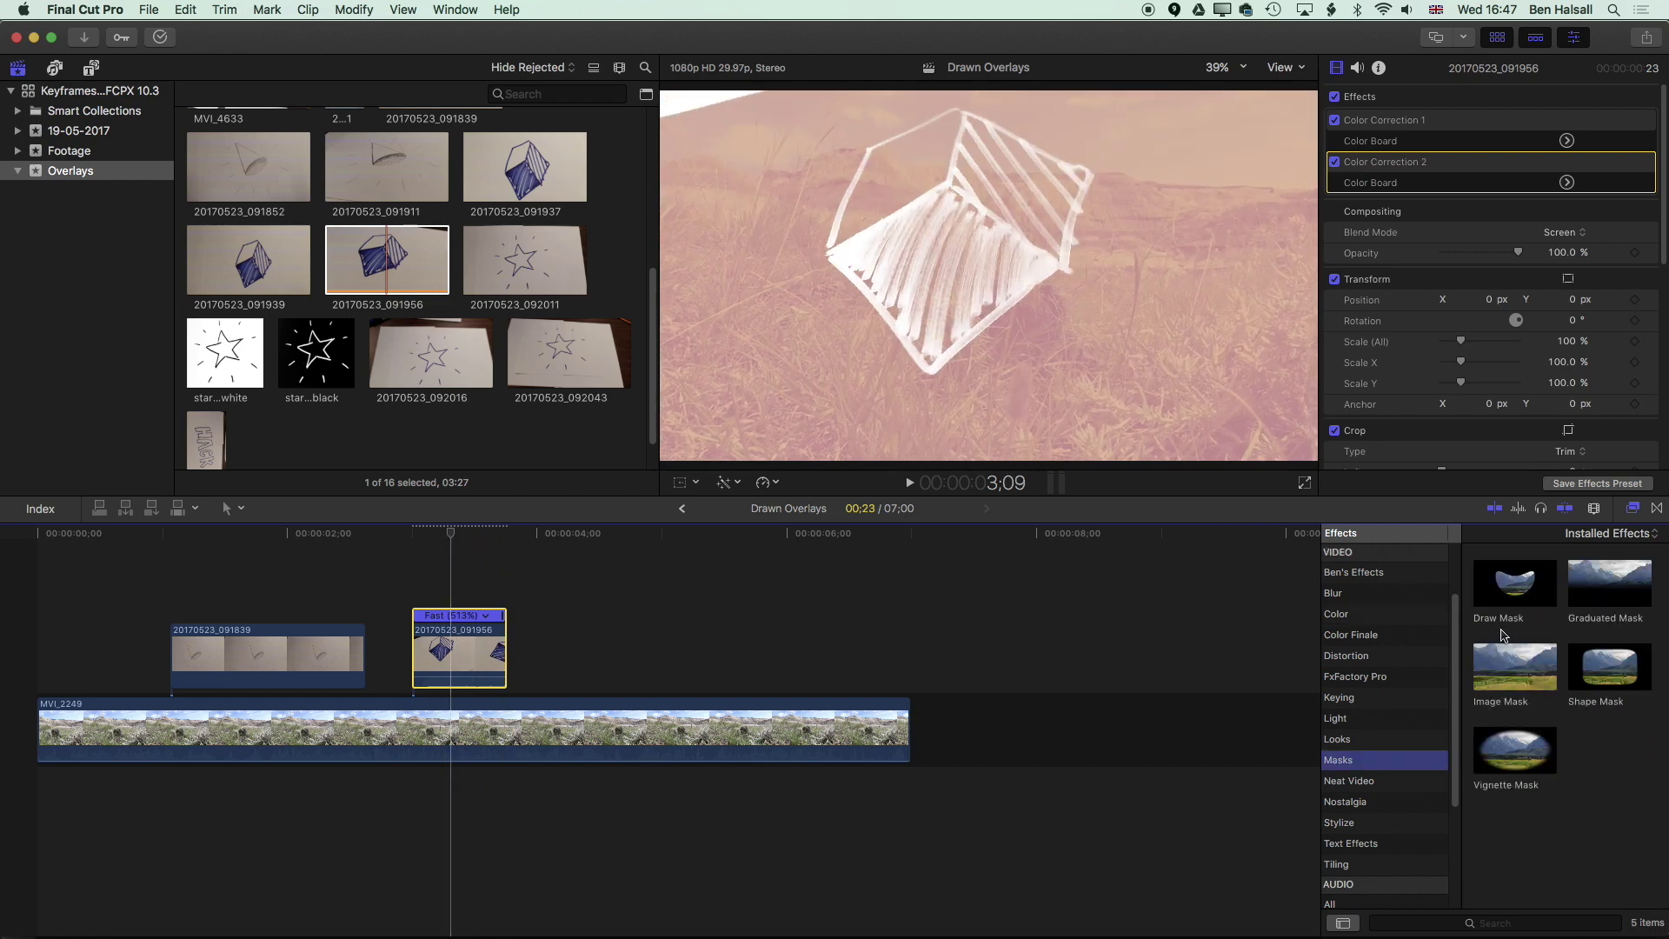
pyautogui.moveTo(1514, 582)
pyautogui.mouseDown()
pyautogui.moveTo(1383, 569)
pyautogui.moveTo(459, 647)
pyautogui.mouseUp()
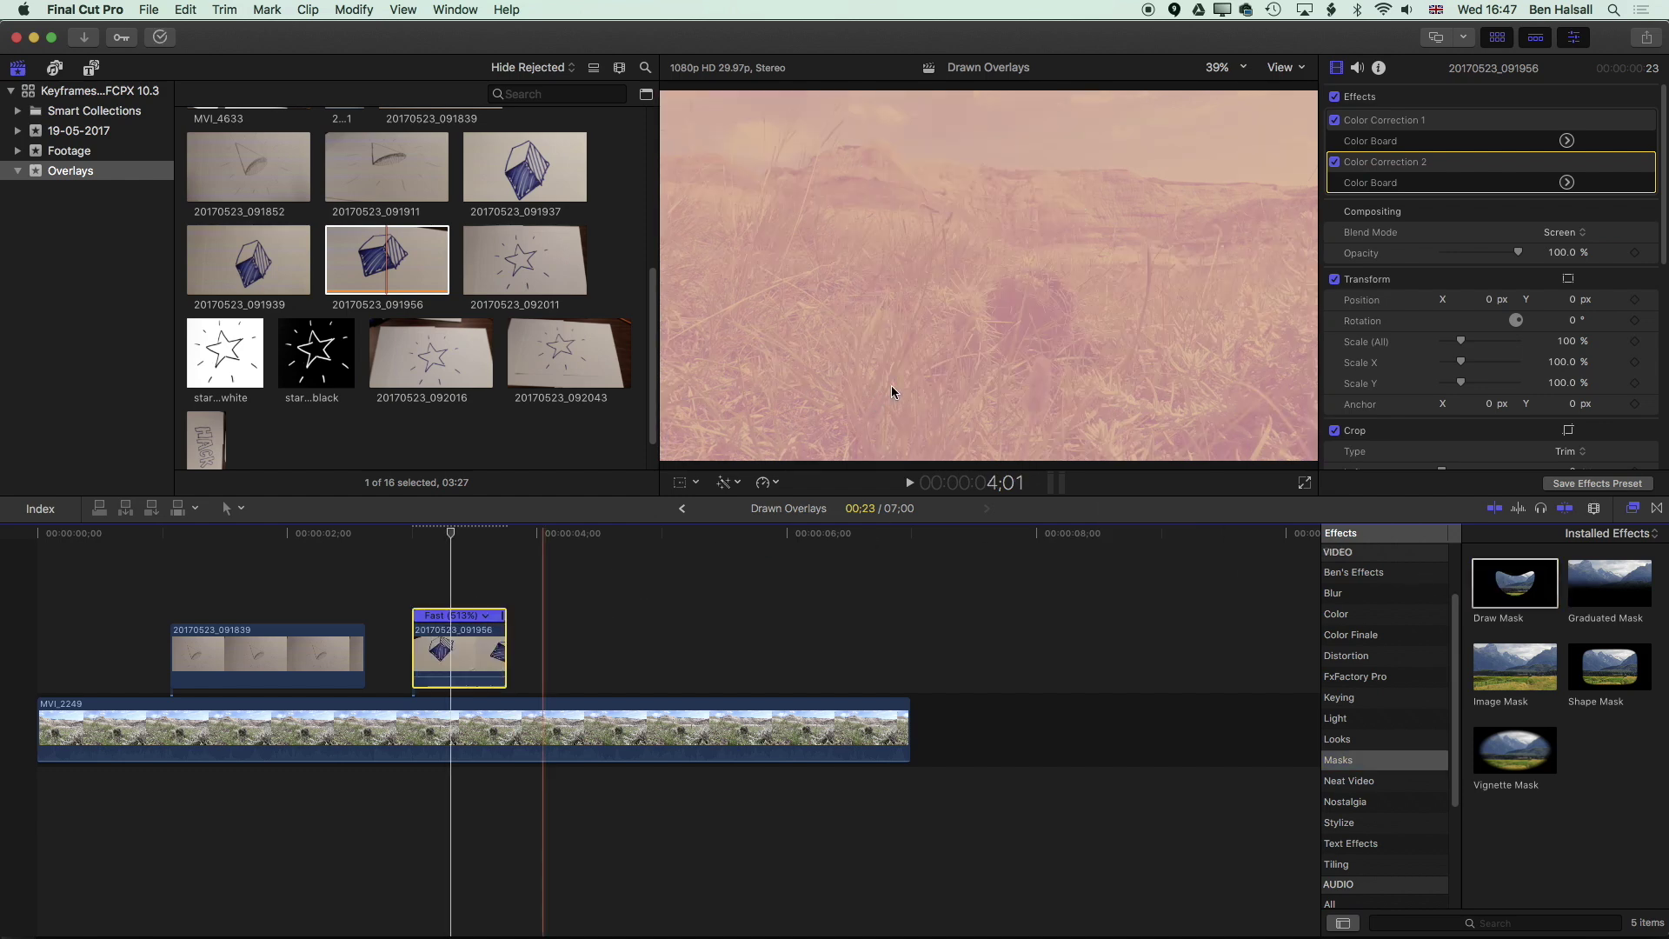
pyautogui.click(809, 122)
pyautogui.click(1050, 98)
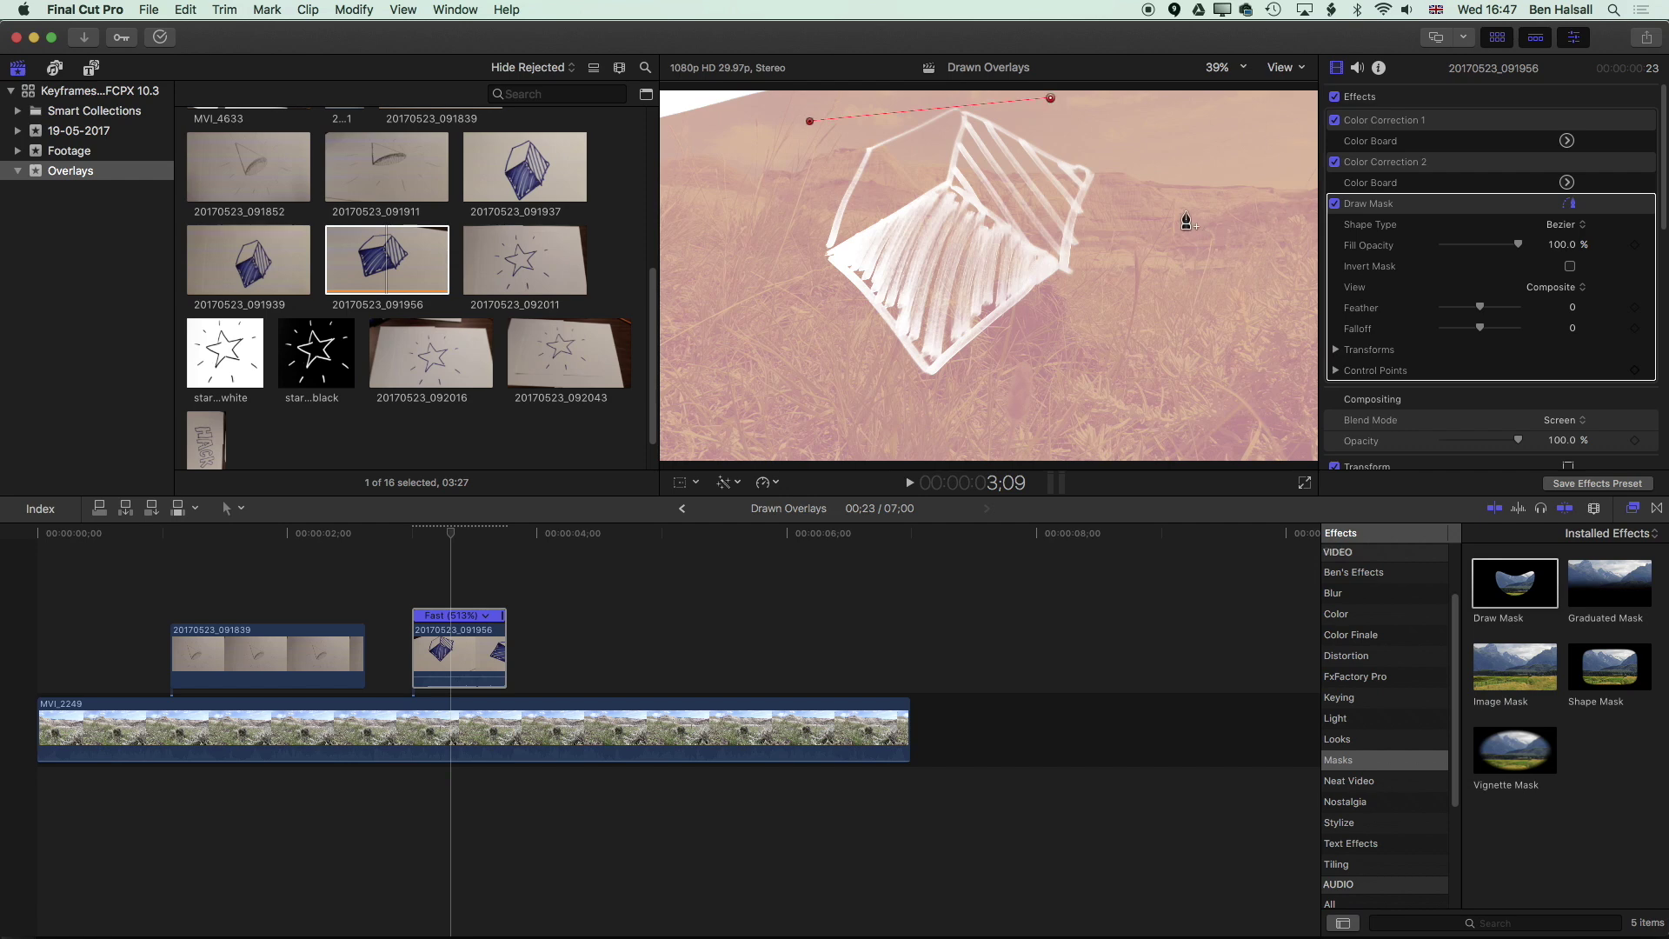
pyautogui.click(1177, 211)
pyautogui.click(1141, 410)
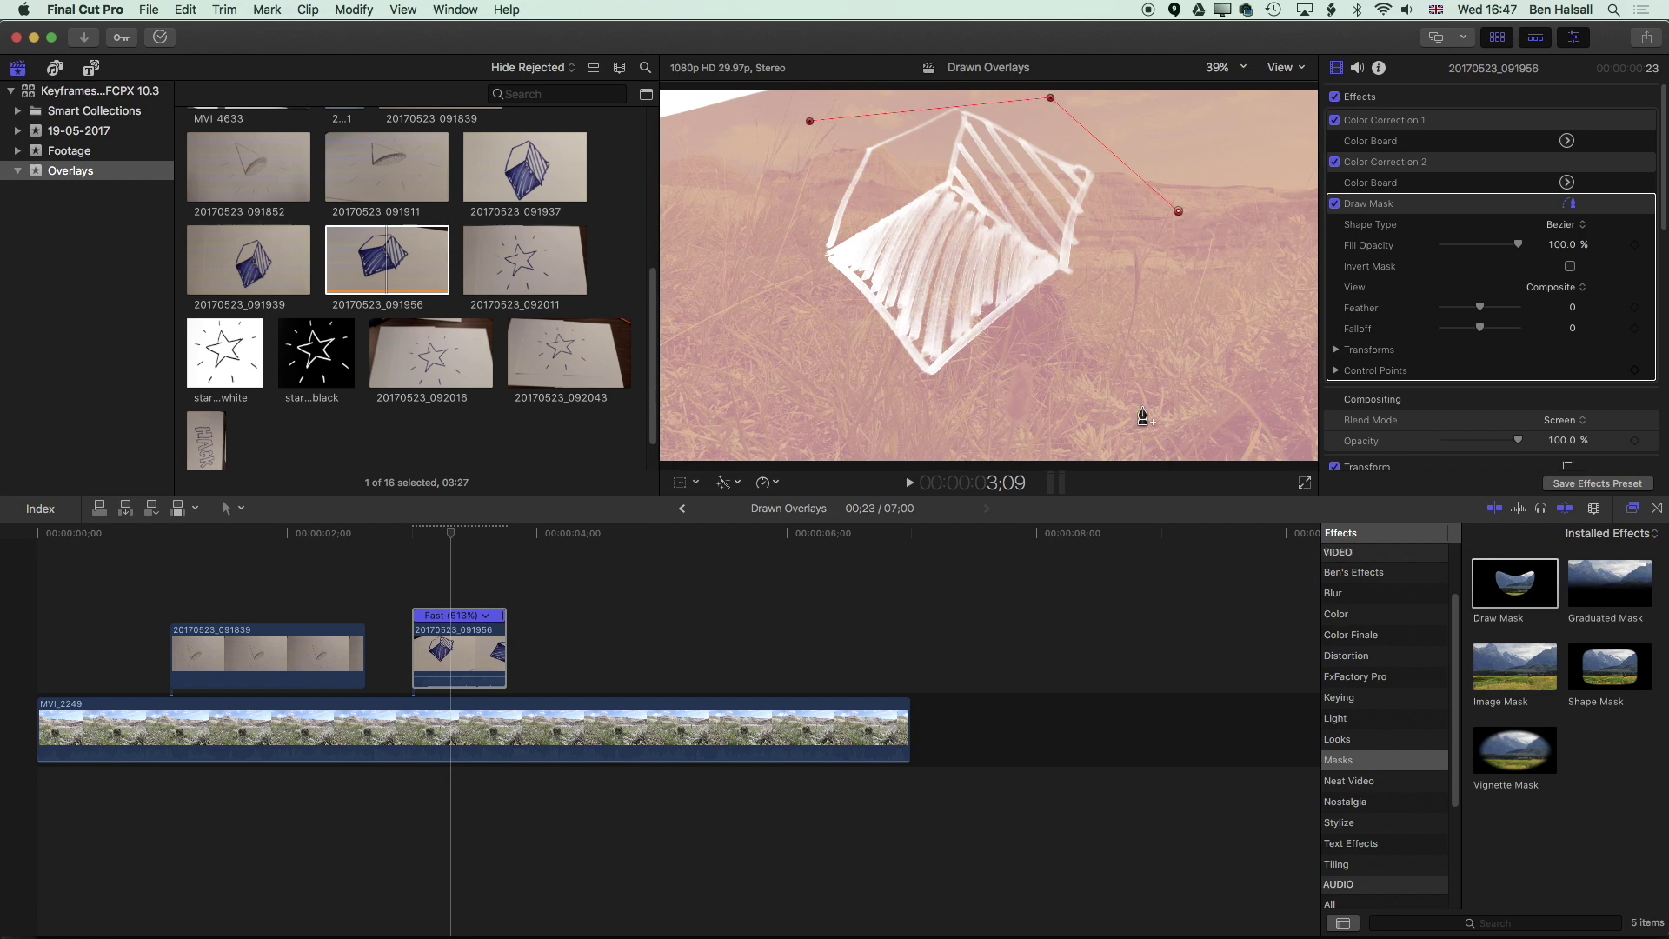
pyautogui.click(759, 384)
# - Keyframe the mask's Control Points and pull the top point further upward
pyautogui.click(426, 535)
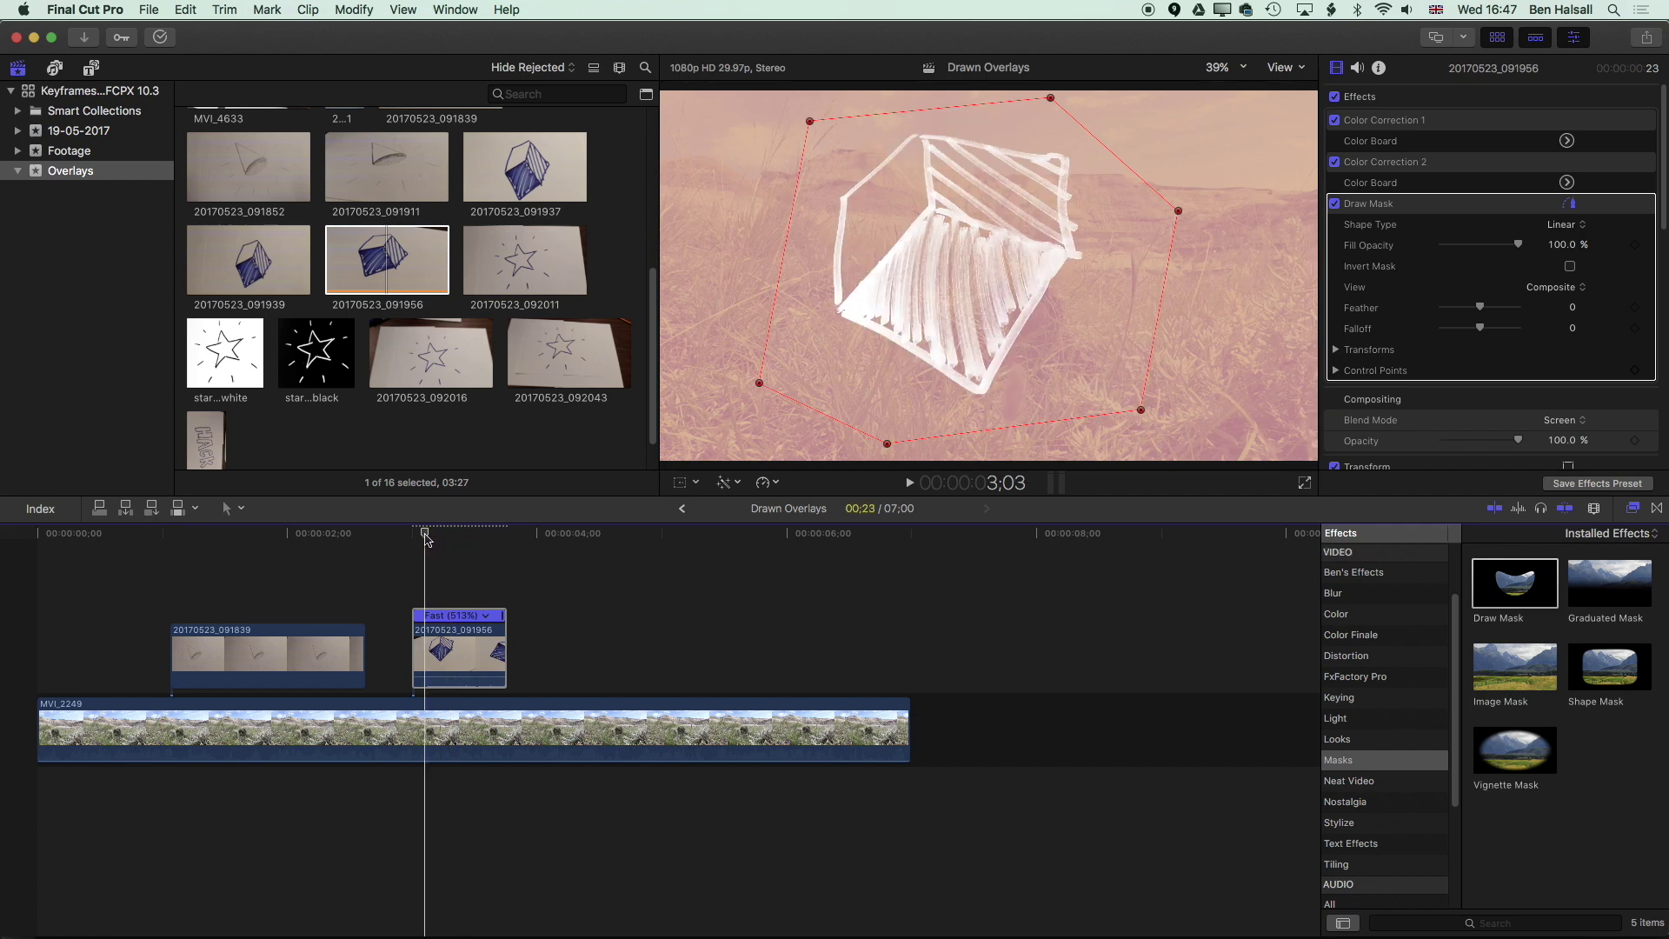
pyautogui.moveTo(426, 535); pyautogui.dragTo(447, 536)
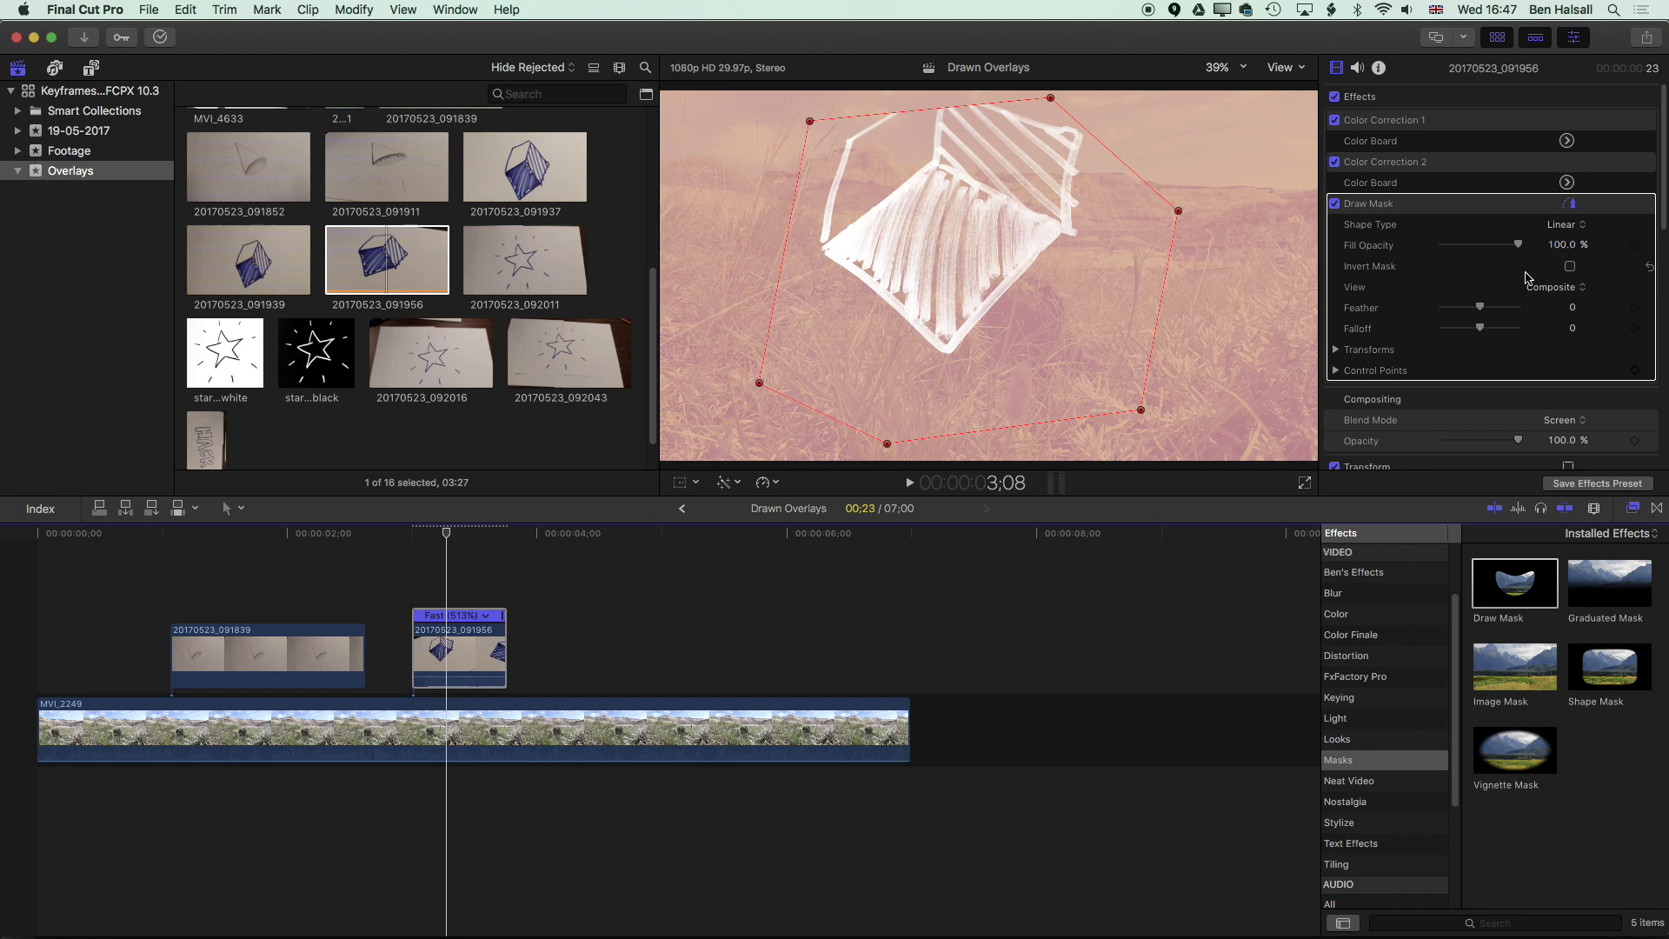
pyautogui.click(1635, 372)
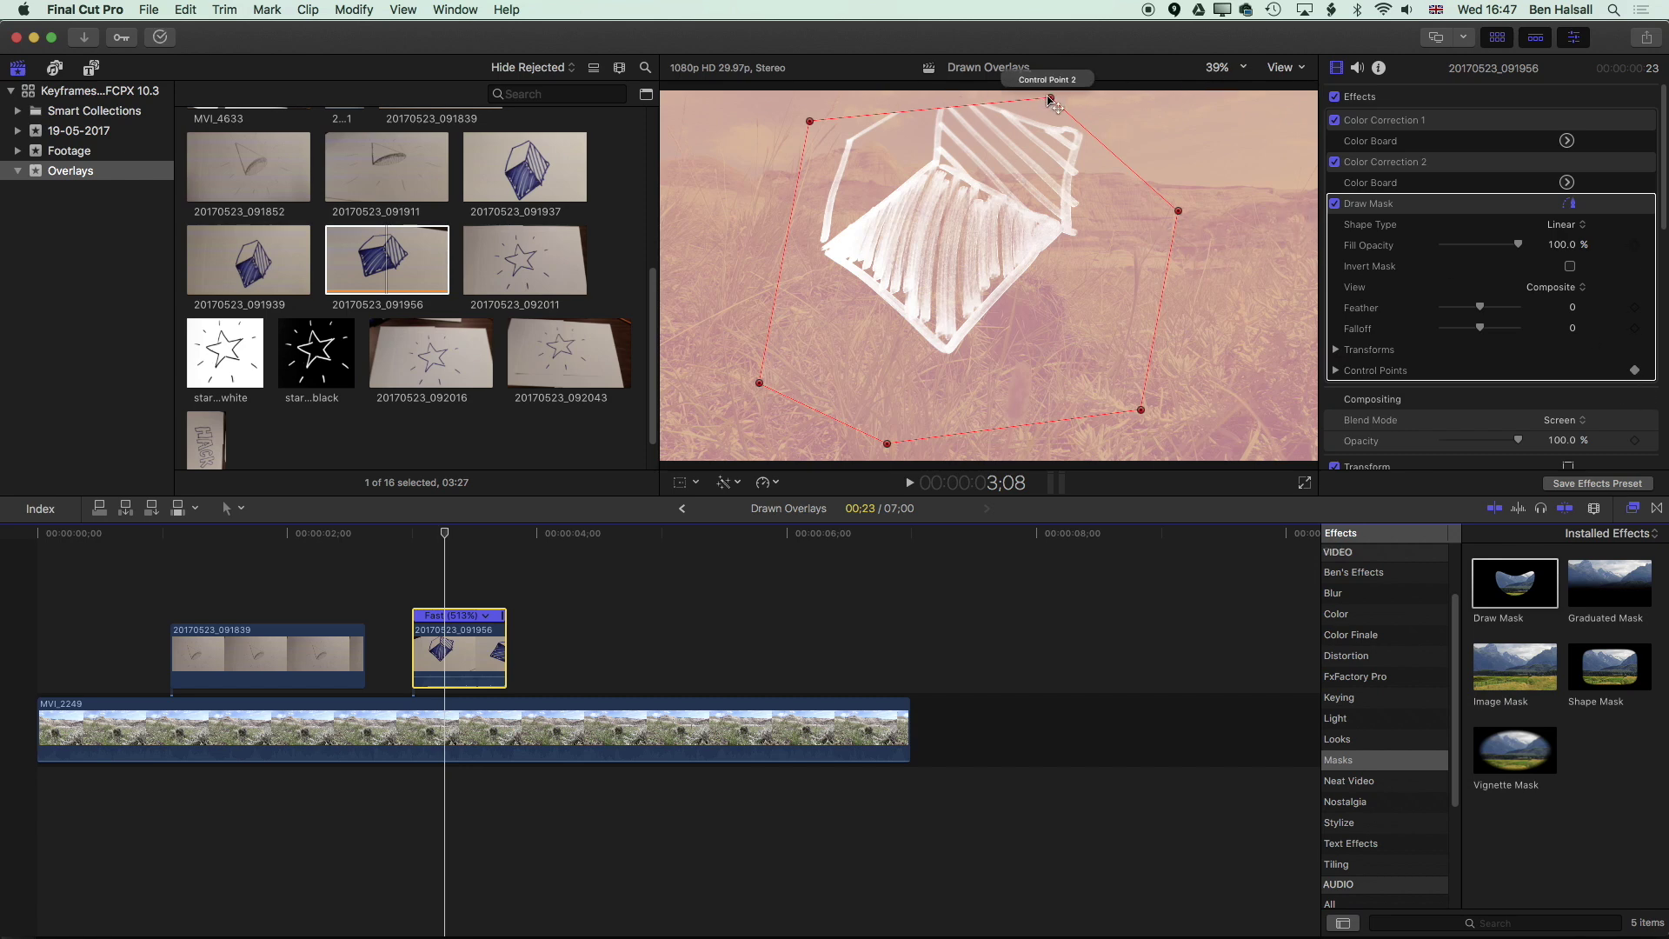
pyautogui.moveTo(1050, 97)
pyautogui.mouseDown()
pyautogui.moveTo(1000, 49)
pyautogui.moveTo(1010, 39)
pyautogui.mouseUp()
pyautogui.moveTo(444, 534); pyautogui.dragTo(468, 534)
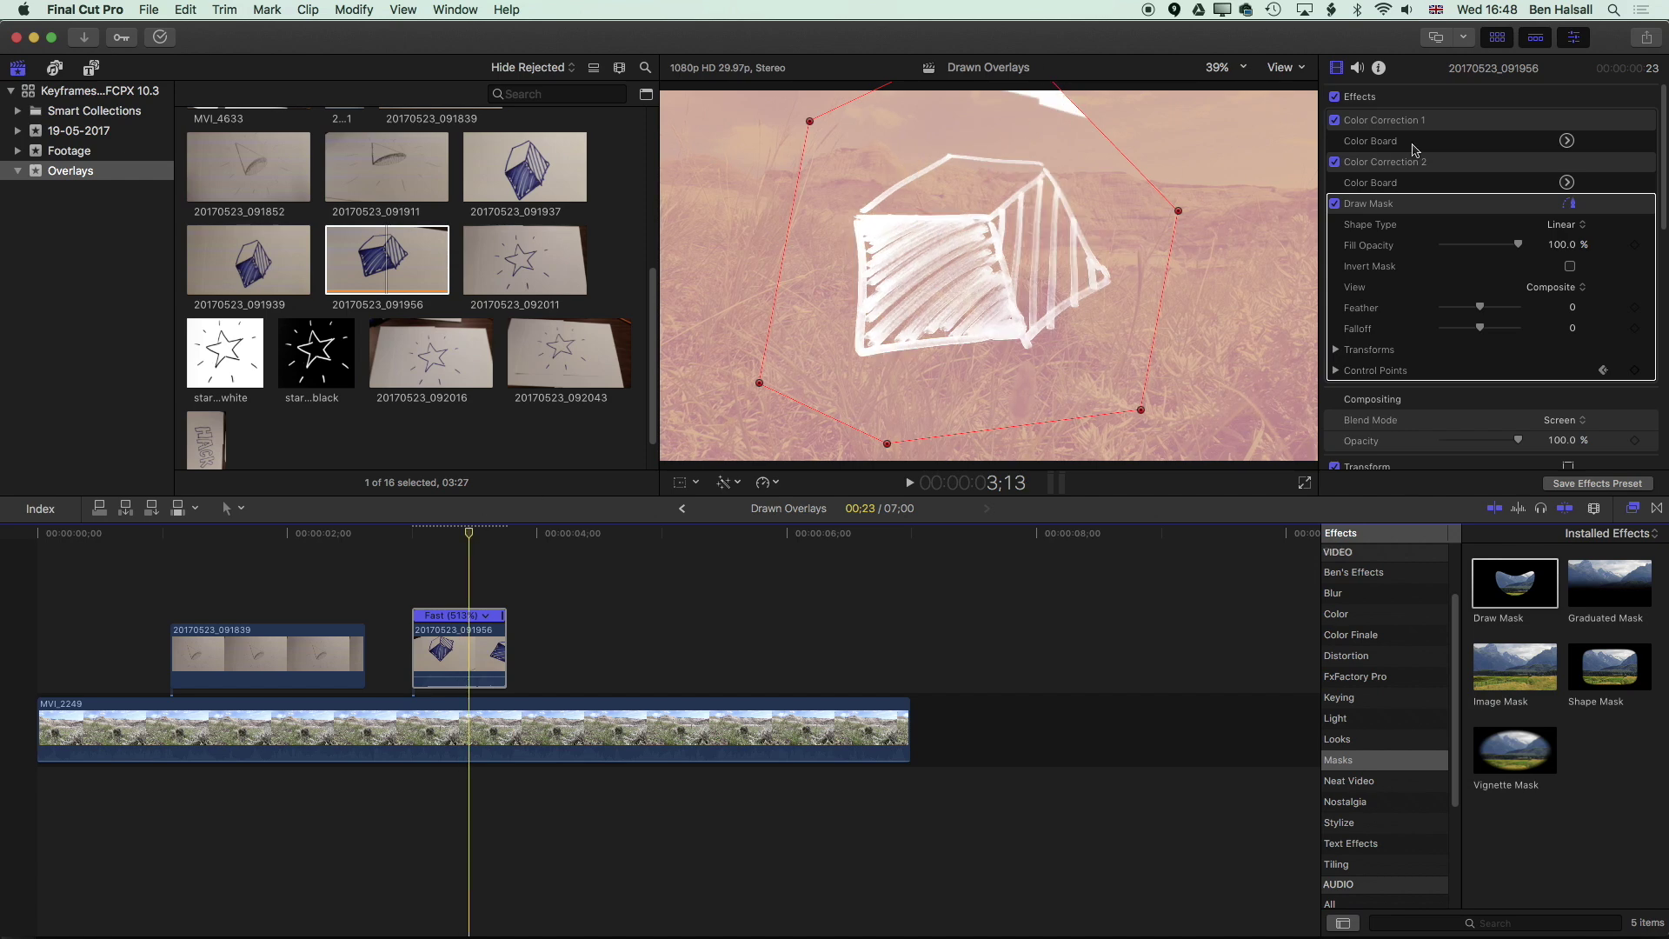
# - Zoom the viewer to 25% and pull the top mask point down at this frame
pyautogui.click(1226, 68)
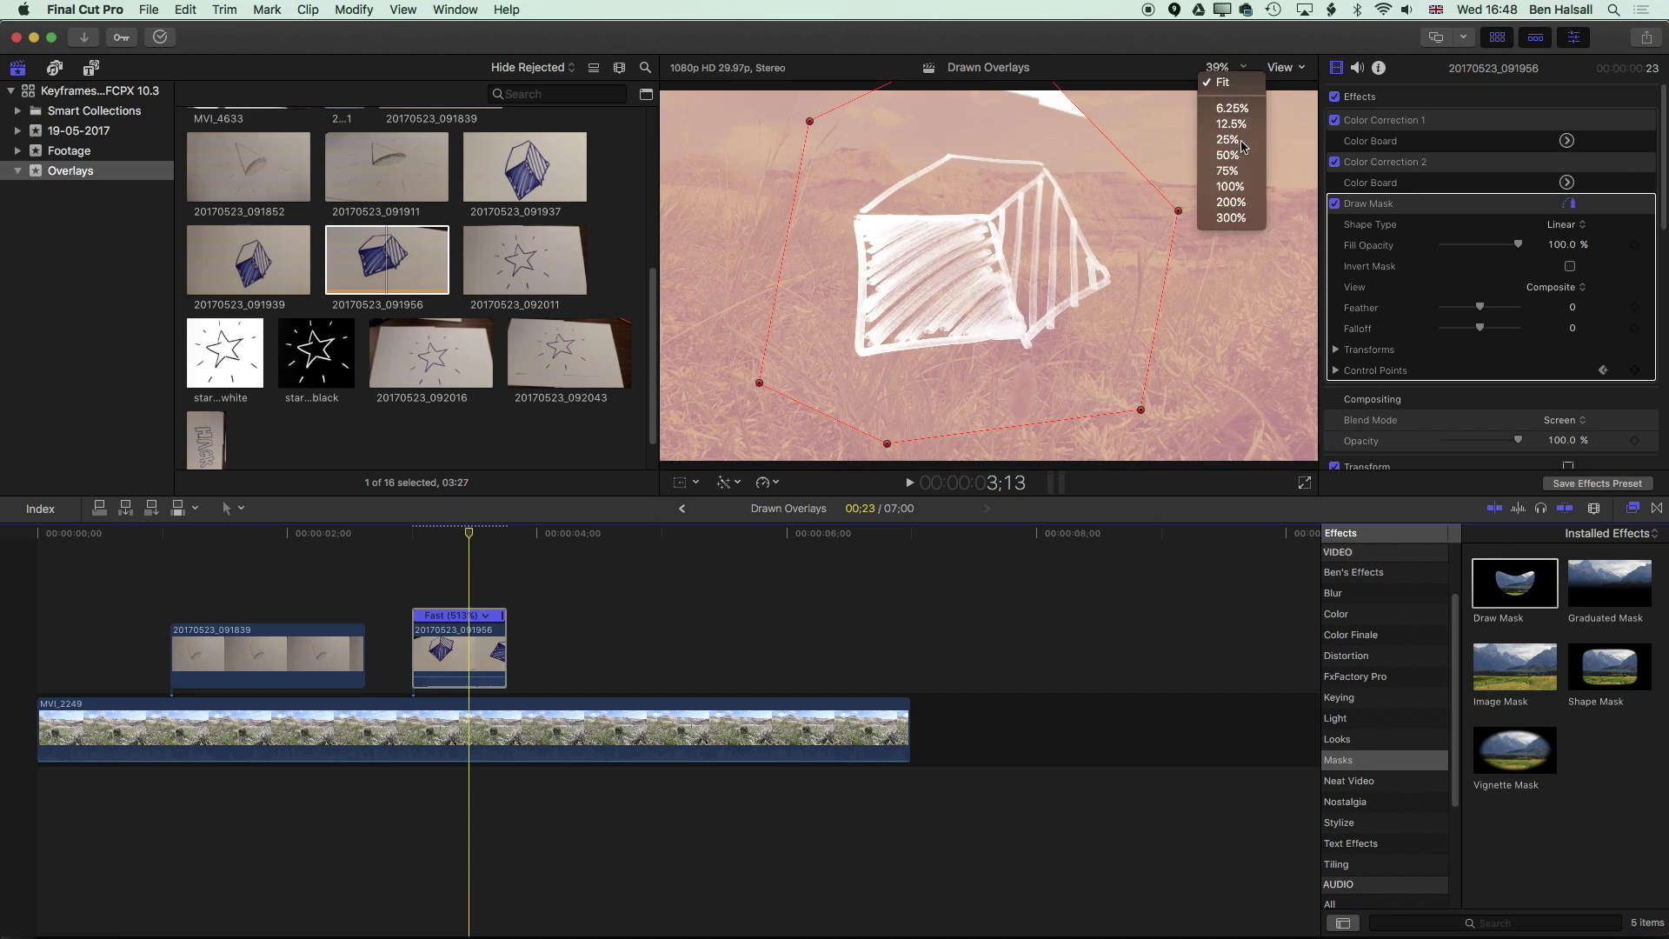
pyautogui.click(1230, 123)
pyautogui.moveTo(998, 120)
pyautogui.mouseDown()
pyautogui.moveTo(981, 108)
pyautogui.moveTo(979, 158)
pyautogui.mouseUp()
# - At a later frame near 3;18, move the right mask point up to follow the cube
pyautogui.moveTo(465, 532)
pyautogui.mouseDown()
pyautogui.moveTo(432, 532)
pyautogui.moveTo(491, 538)
pyautogui.mouseUp()
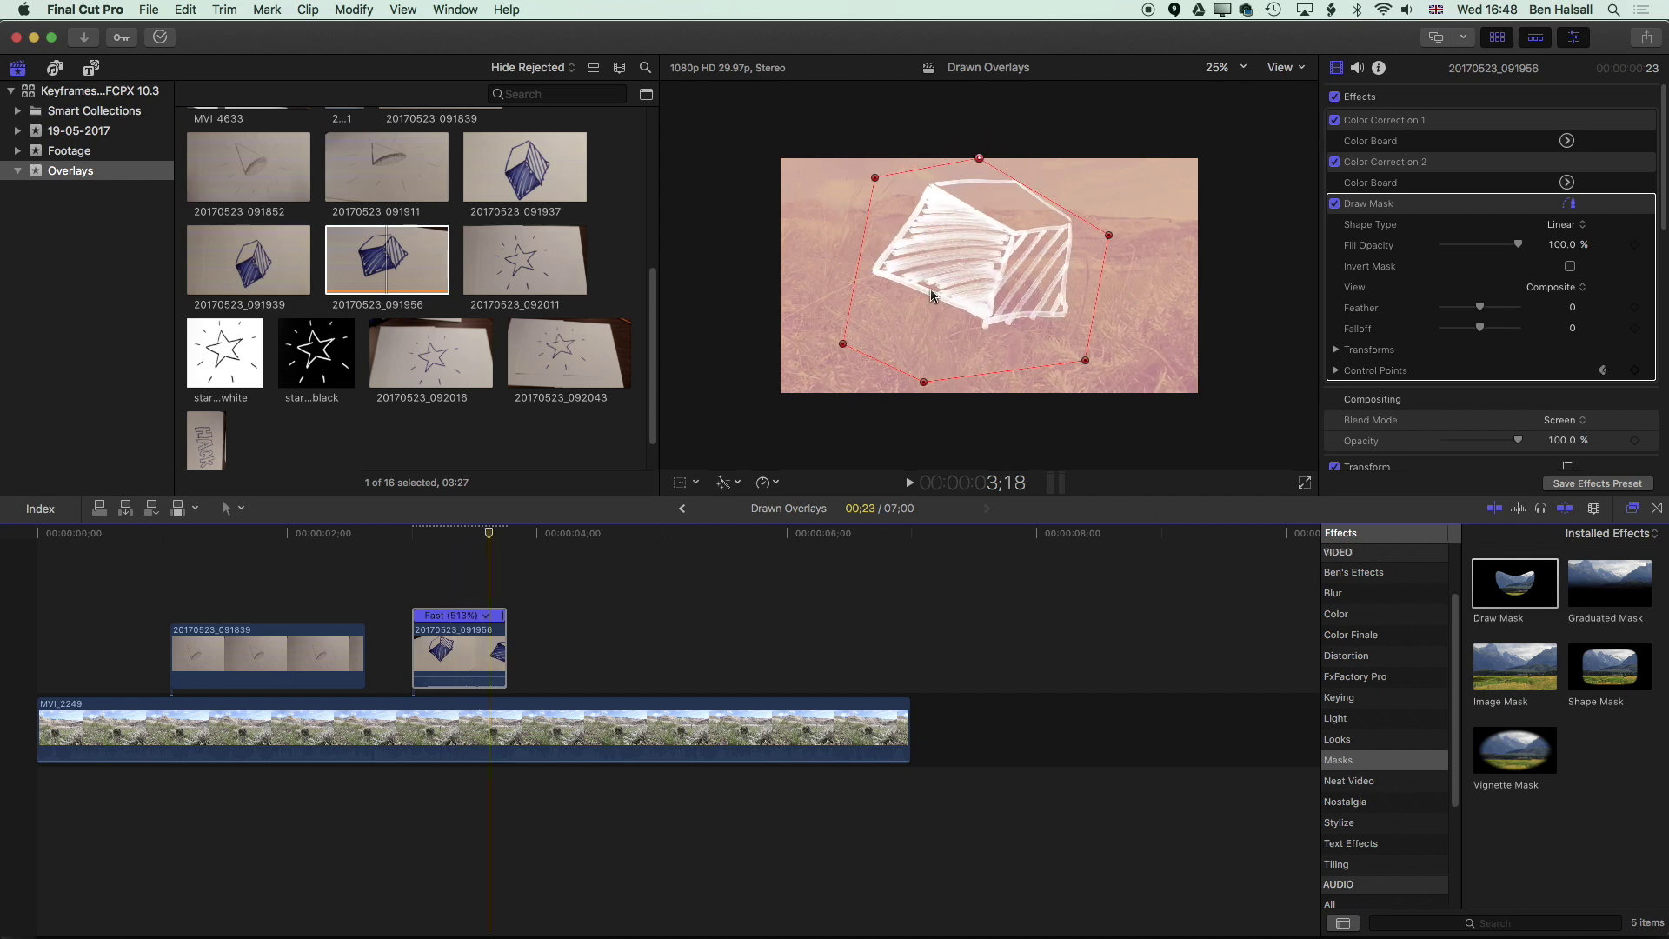
pyautogui.moveTo(1110, 235); pyautogui.dragTo(1111, 223)
pyautogui.click(464, 534)
pyautogui.moveTo(461, 540)
pyautogui.mouseDown()
pyautogui.moveTo(420, 538)
pyautogui.moveTo(530, 542)
pyautogui.moveTo(434, 538)
pyautogui.mouseUp()
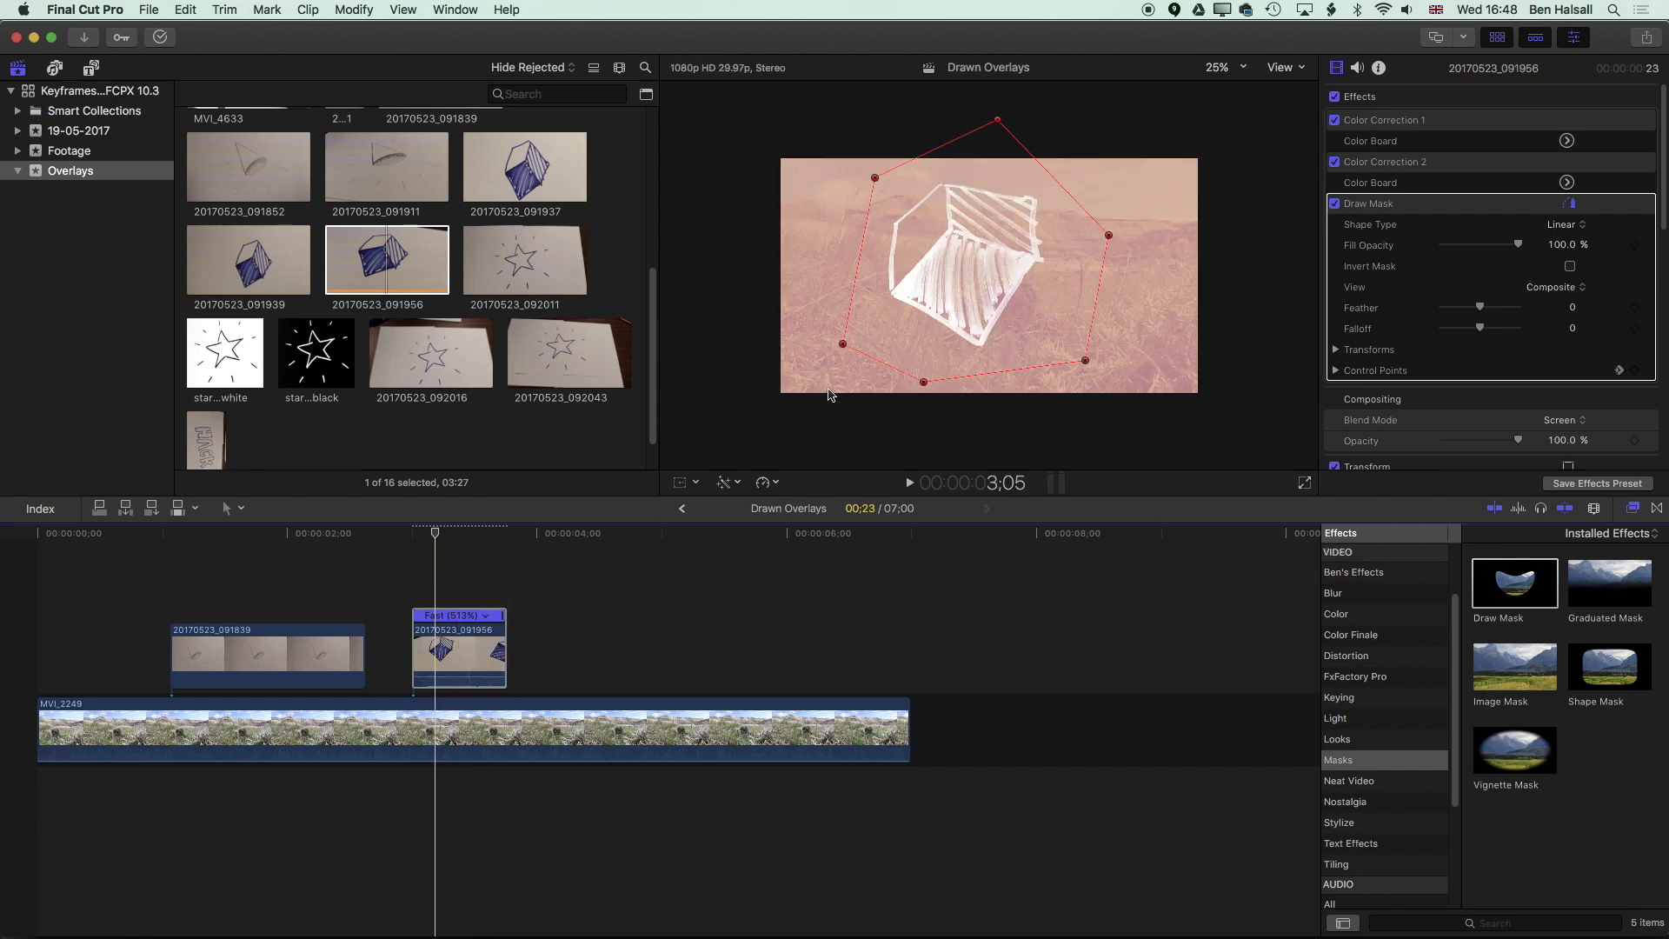
# - Shrink the cube overlay to 26%, duplicate the clip upward and move the copy to lower left
pyautogui.click(681, 483)
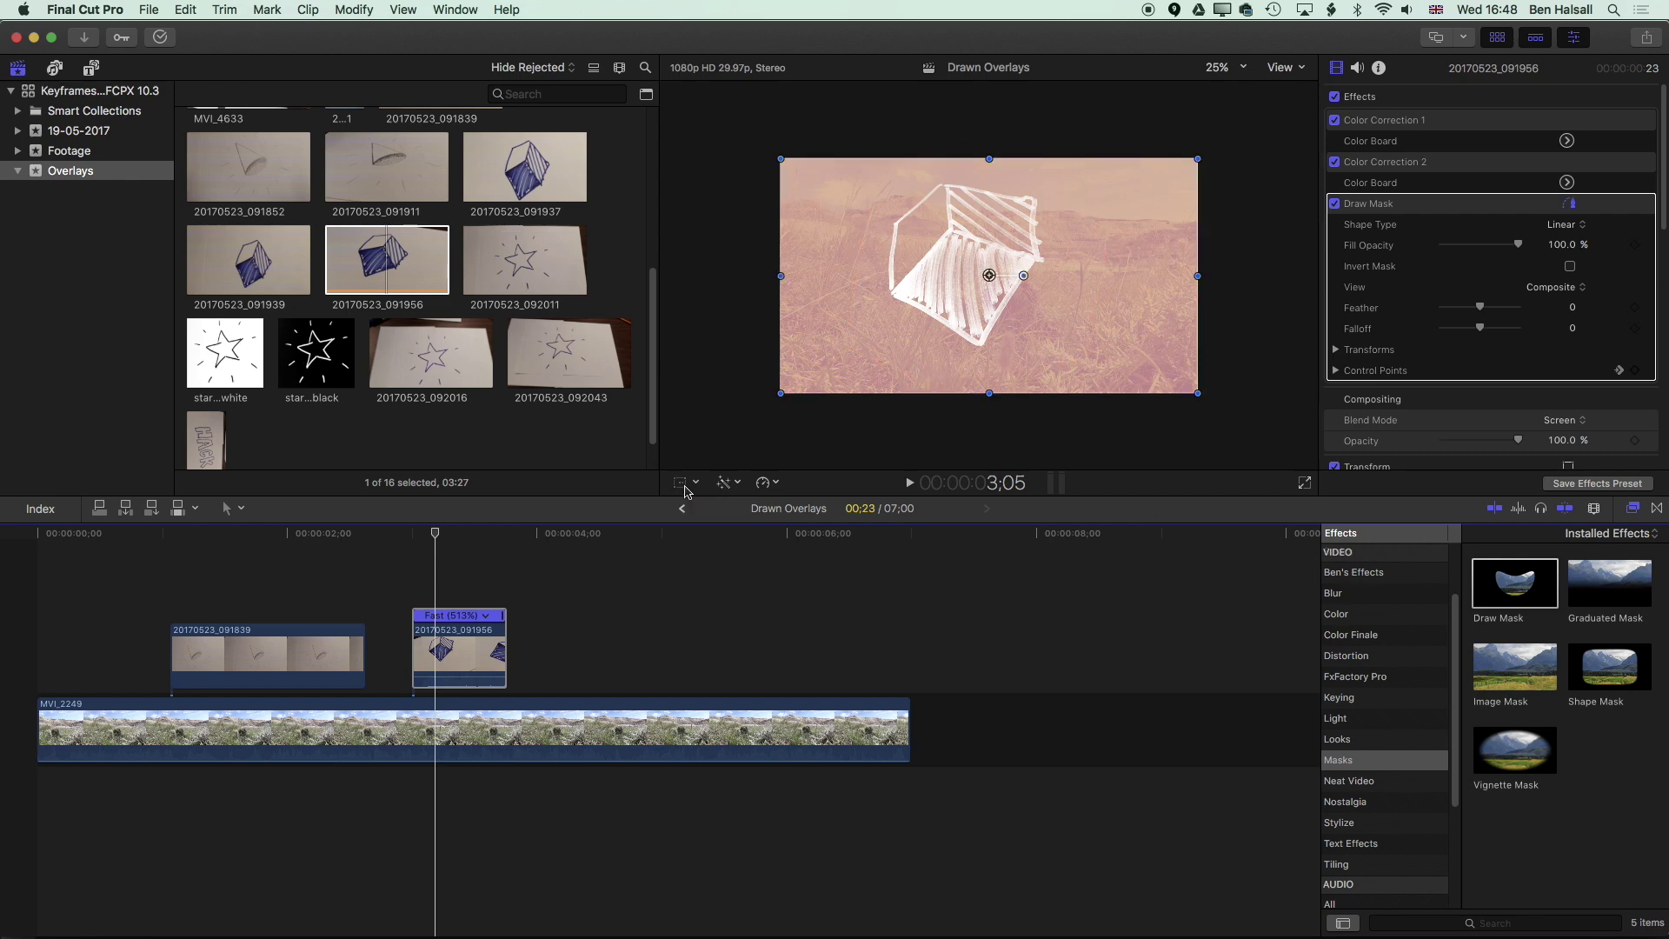
pyautogui.moveTo(782, 393); pyautogui.dragTo(1120, 227)
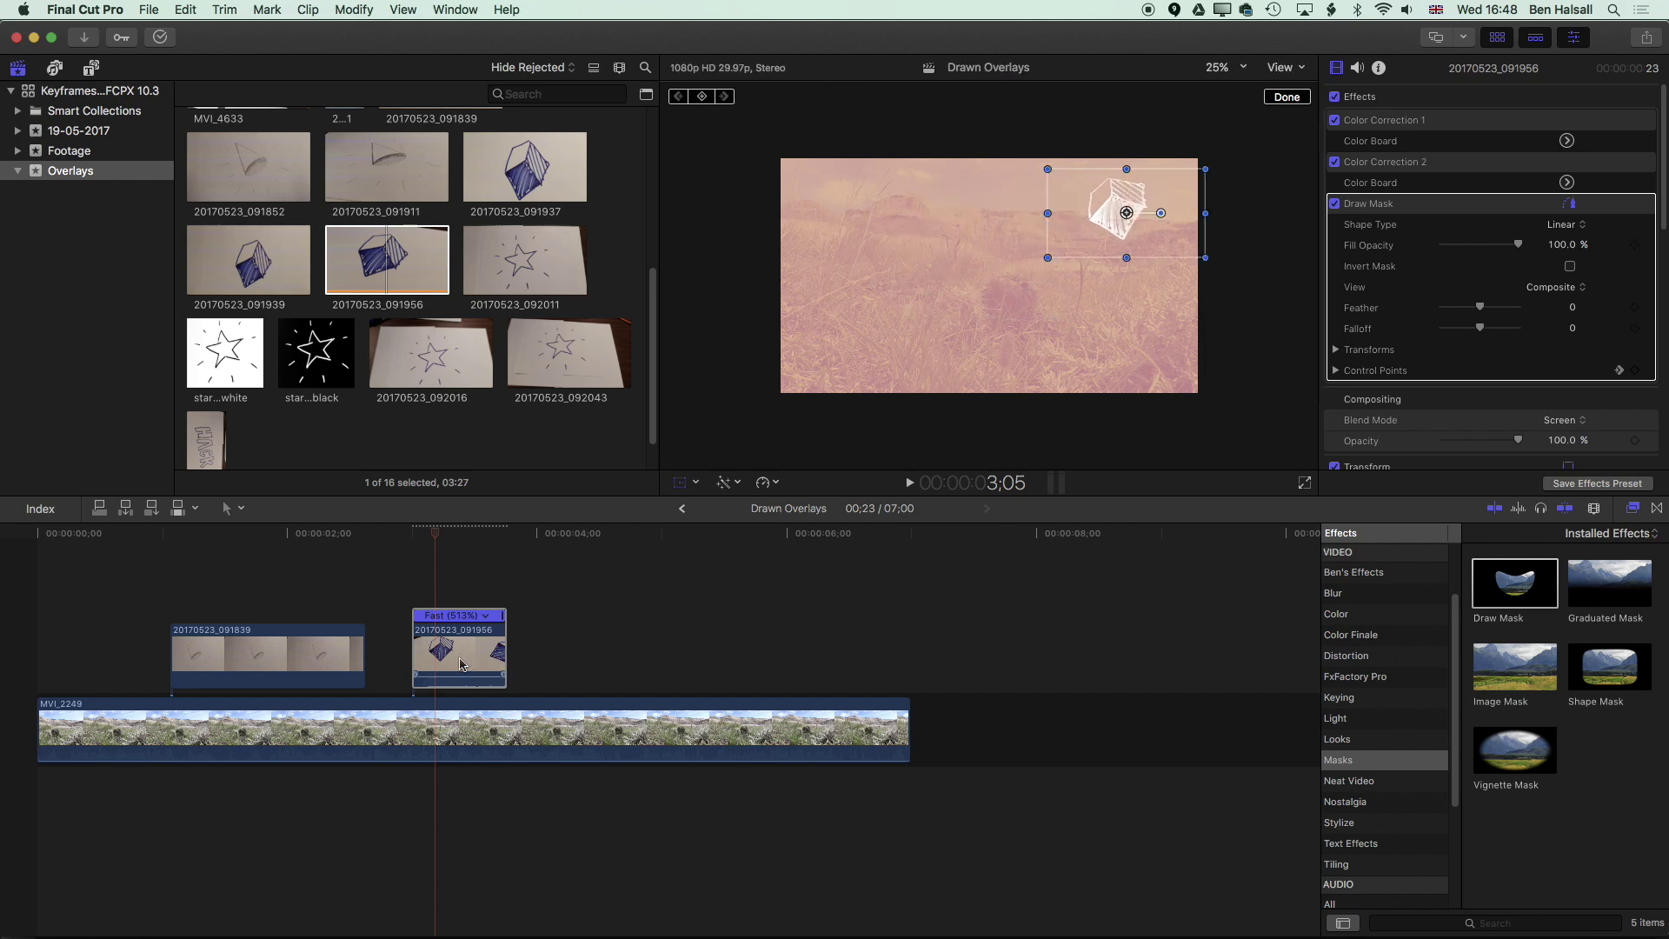
pyautogui.moveTo(461, 665); pyautogui.dragTo(447, 533)
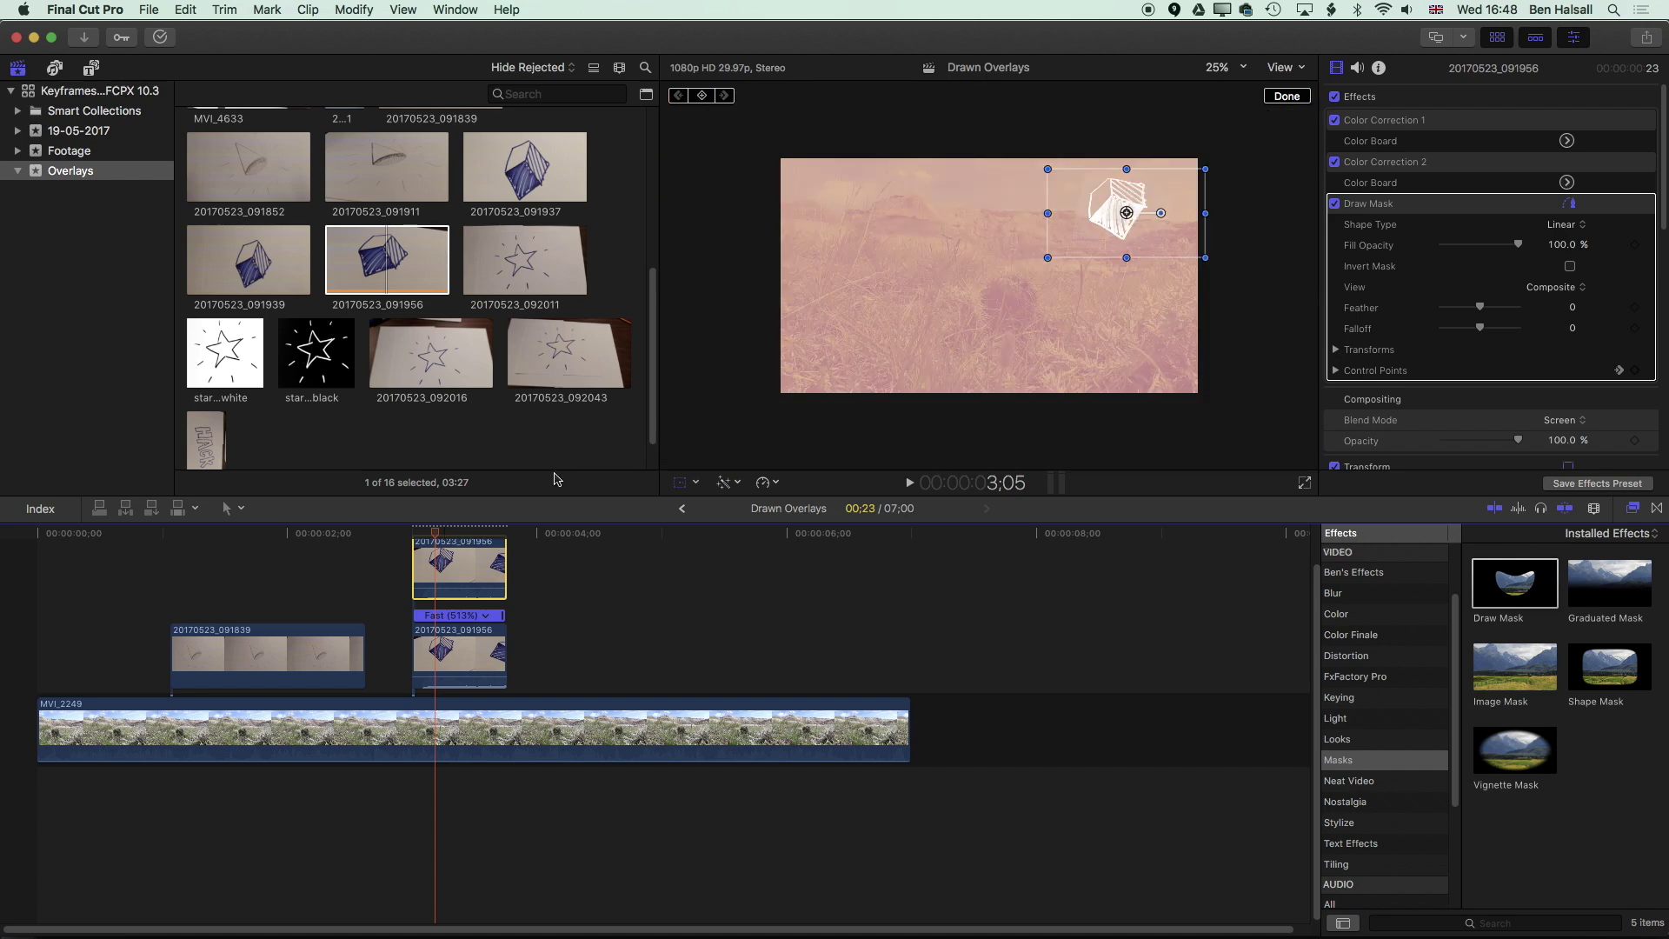
pyautogui.press('Right')
pyautogui.press('Right')
pyautogui.press('Right')
pyautogui.press('Right')
pyautogui.press('Right')
pyautogui.press('Right')
pyautogui.press('Right')
pyautogui.press('Right')
pyautogui.moveTo(944, 346)
pyautogui.mouseDown()
pyautogui.moveTo(978, 337)
pyautogui.moveTo(931, 342)
pyautogui.mouseUp()
# - Play back the composite with both cubes and the cone, then preview star clip 20170523_092011
pyautogui.click(430, 544)
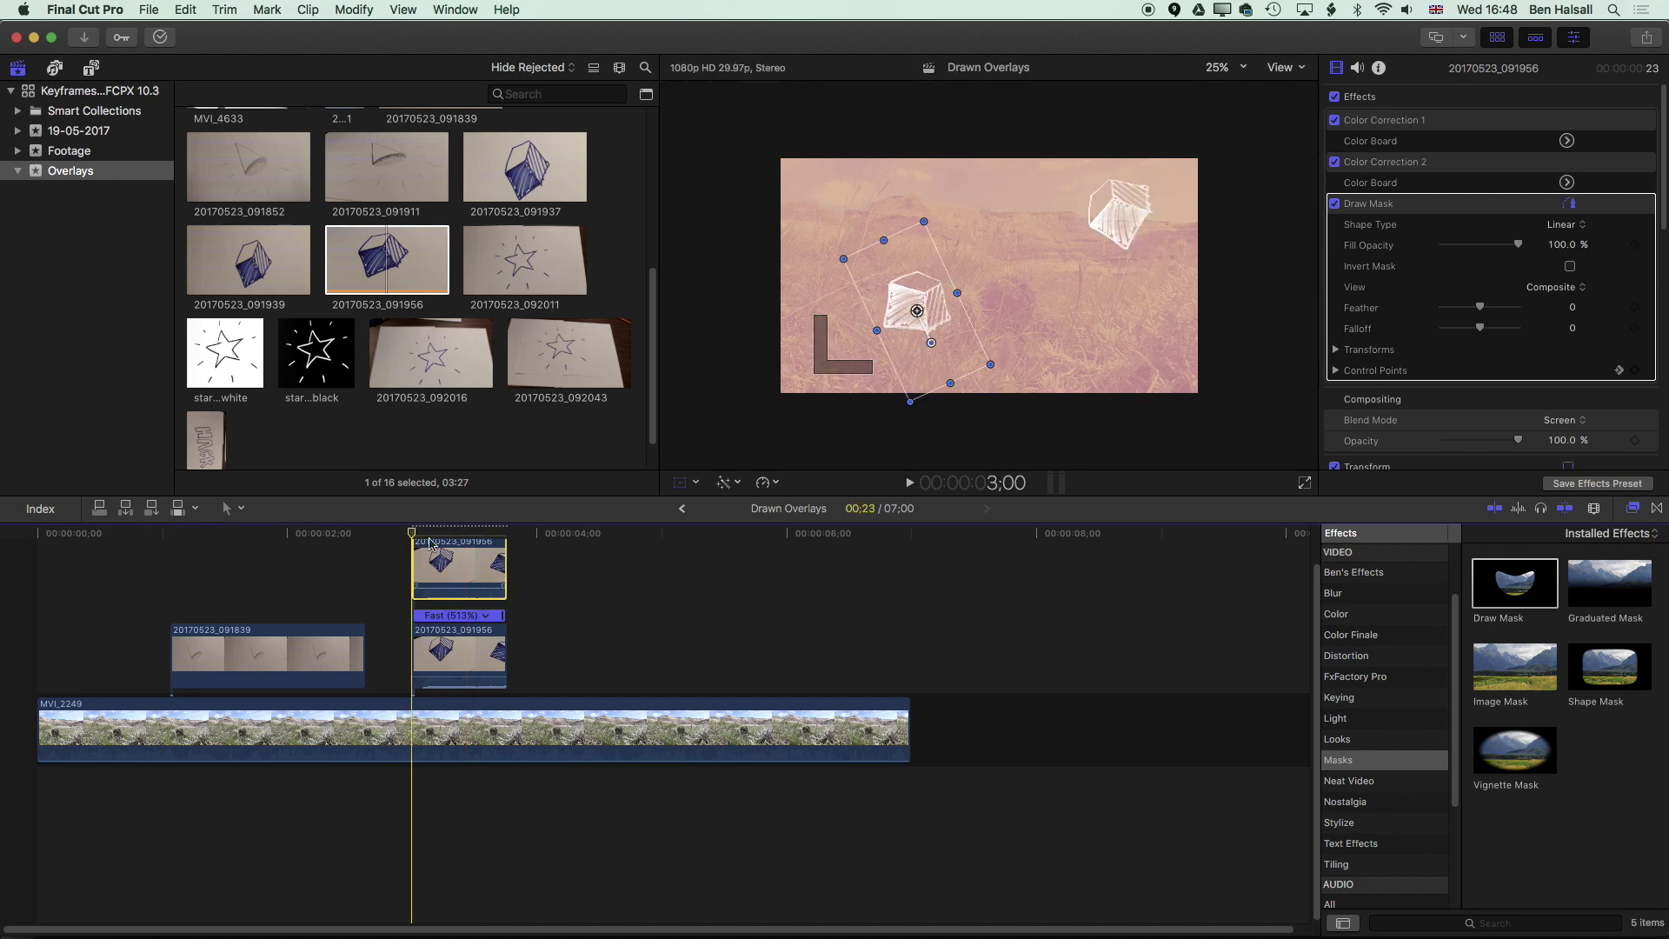
pyautogui.press('space')
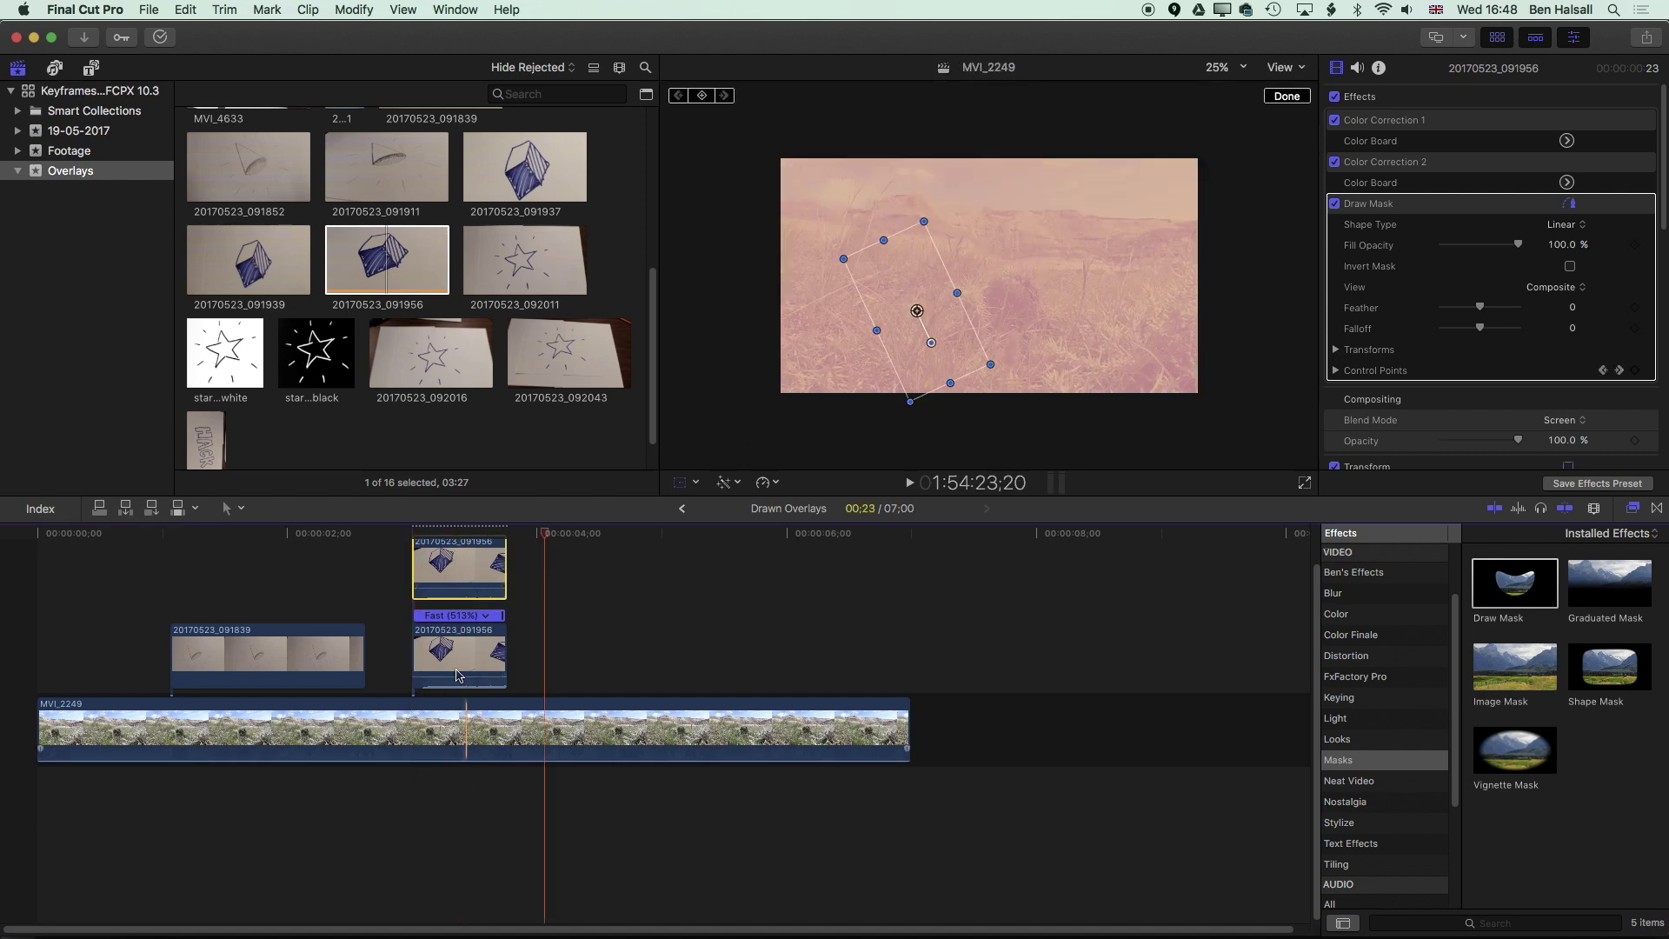
pyautogui.click(415, 546)
pyautogui.press('space')
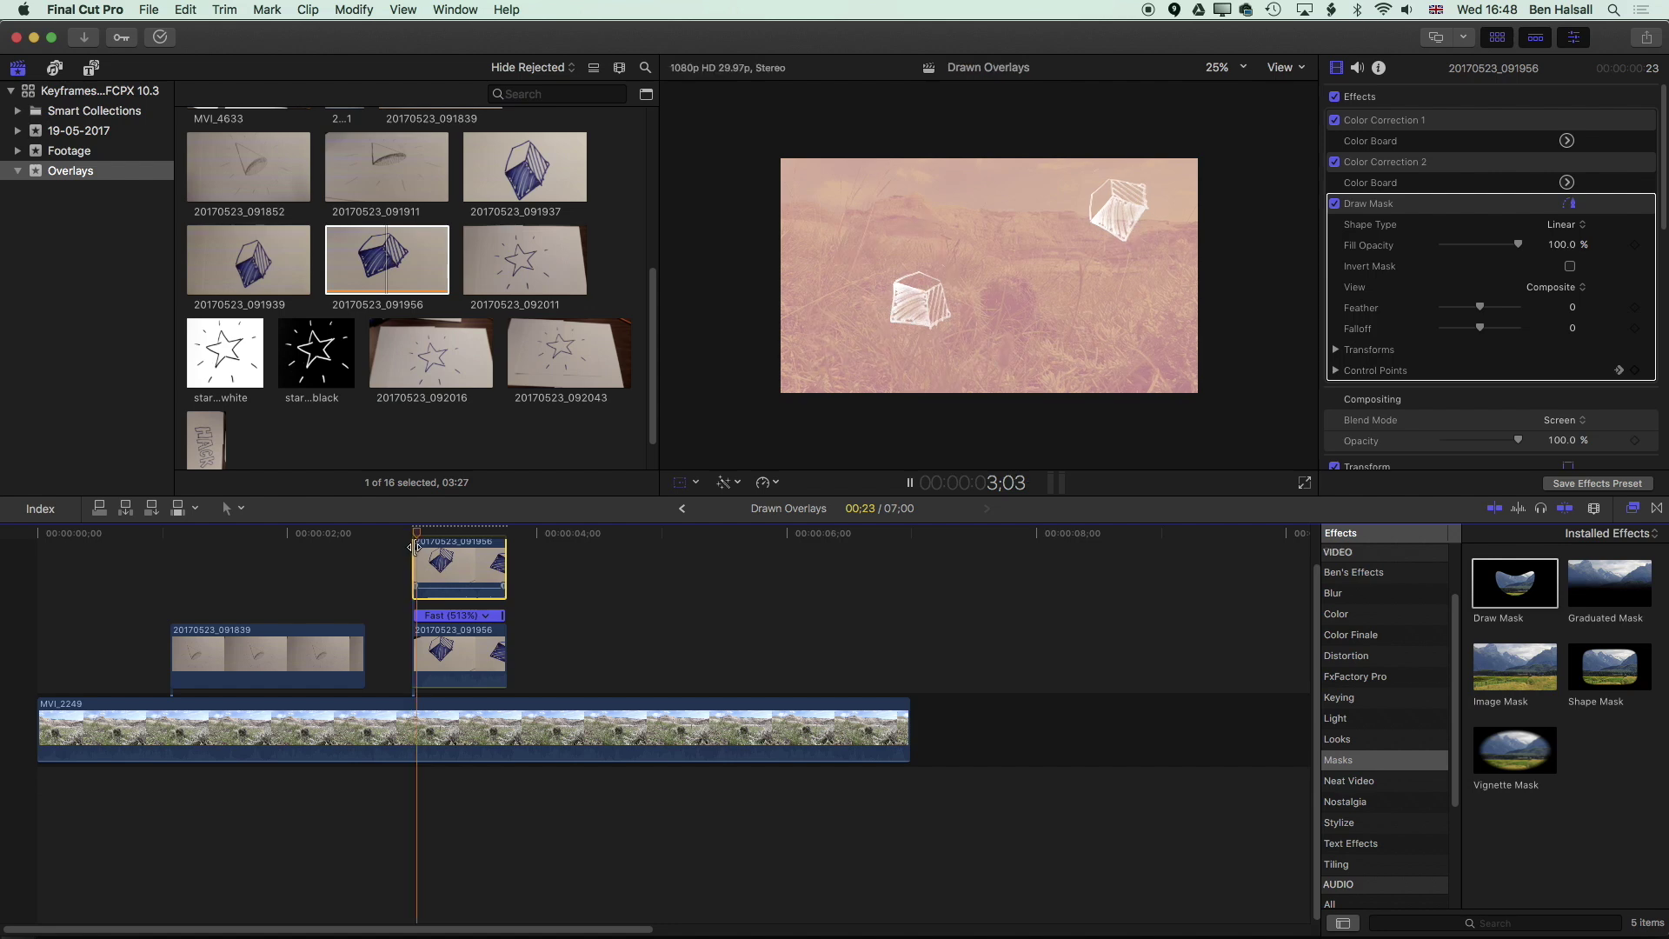
pyautogui.press('space')
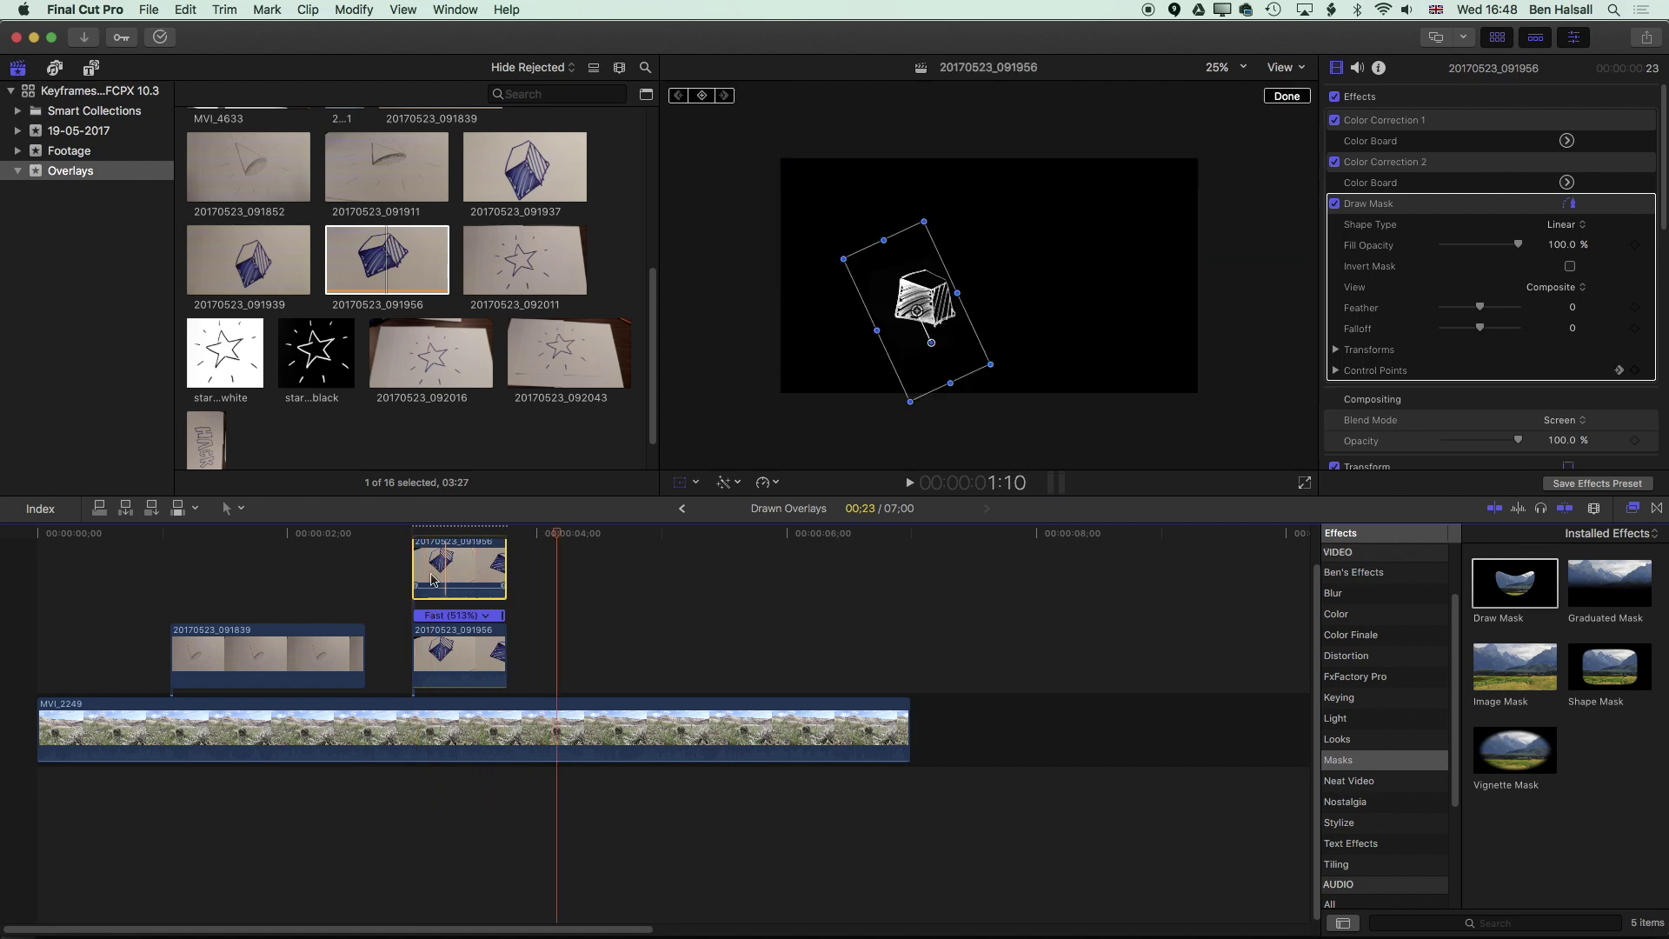
pyautogui.moveTo(328, 536)
pyautogui.mouseDown()
pyautogui.moveTo(217, 539)
pyautogui.moveTo(282, 546)
pyautogui.mouseUp()
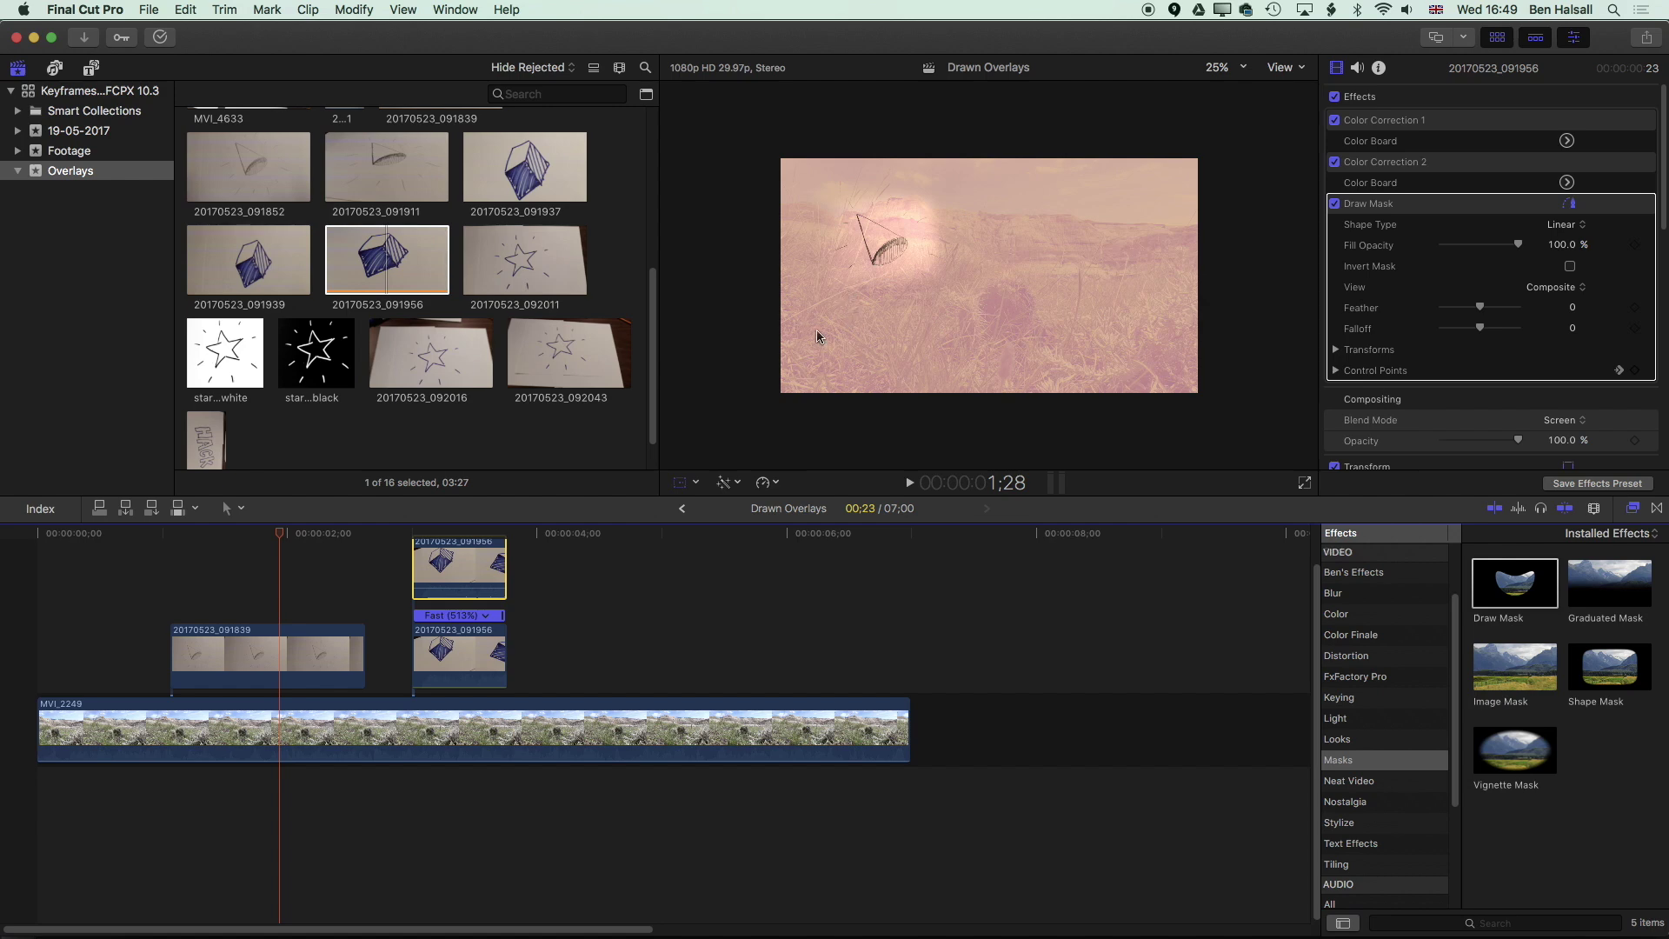
pyautogui.click(533, 276)
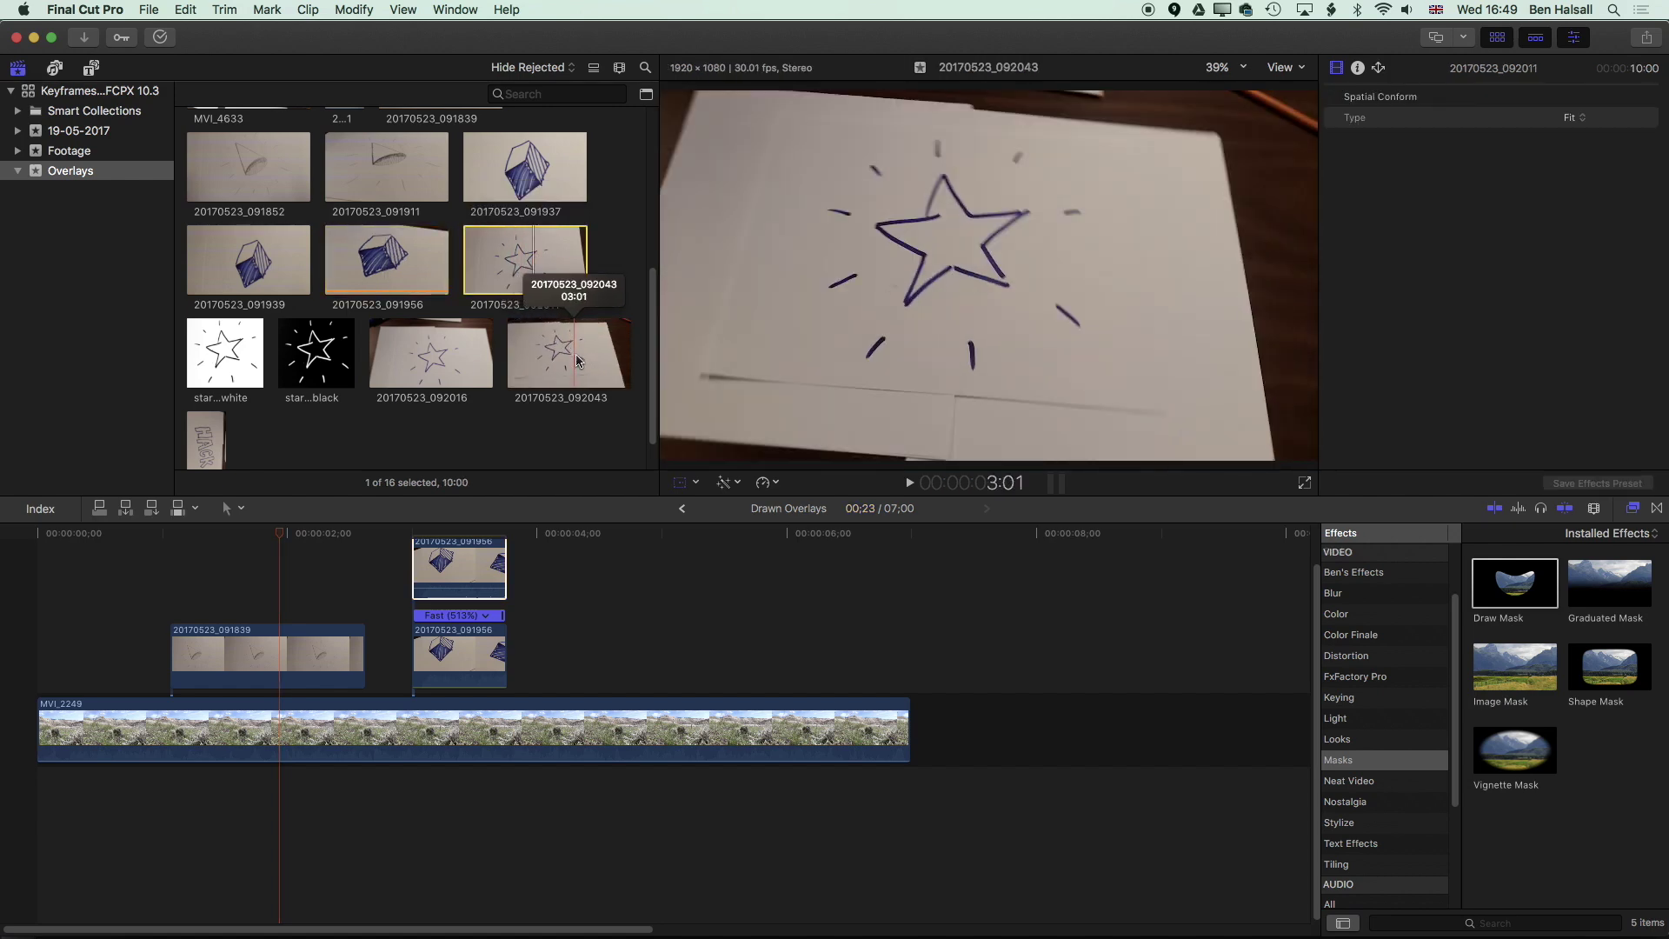
# - Add star clip 20170523_092011 above the grassland and paste the cone clip's mask and color attributes
pyautogui.moveTo(517, 260)
pyautogui.mouseDown()
pyautogui.moveTo(620, 315)
pyautogui.moveTo(628, 529)
pyautogui.moveTo(553, 663)
pyautogui.mouseUp()
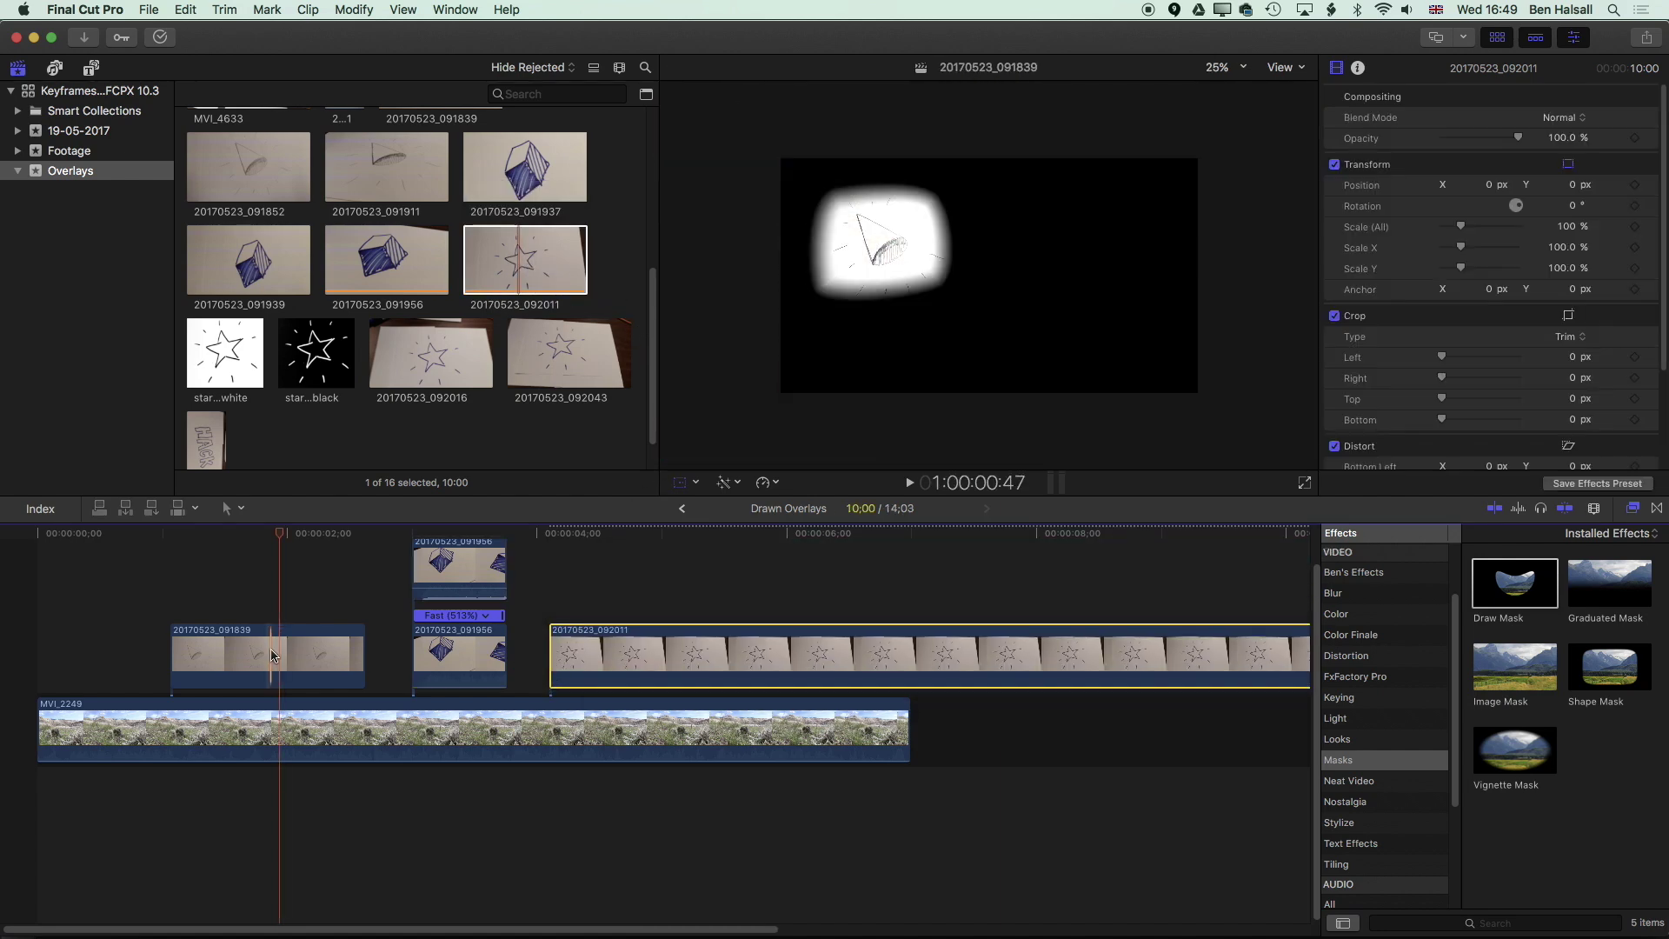
pyautogui.click(287, 661)
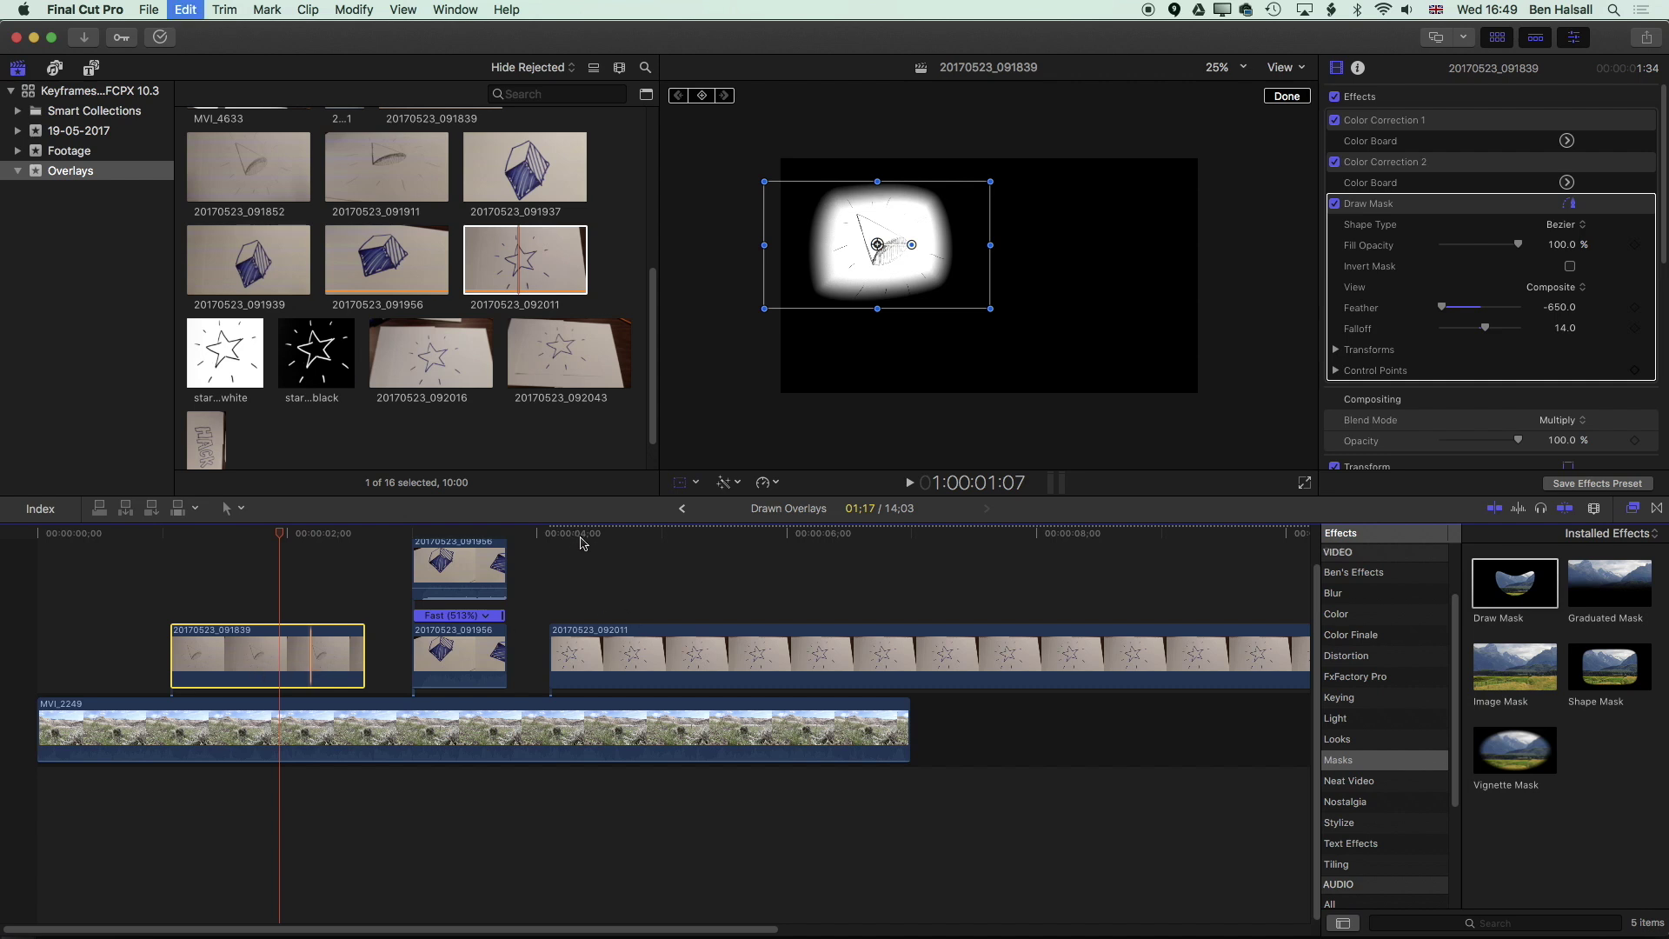
pyautogui.click(597, 652)
pyautogui.click(186, 10)
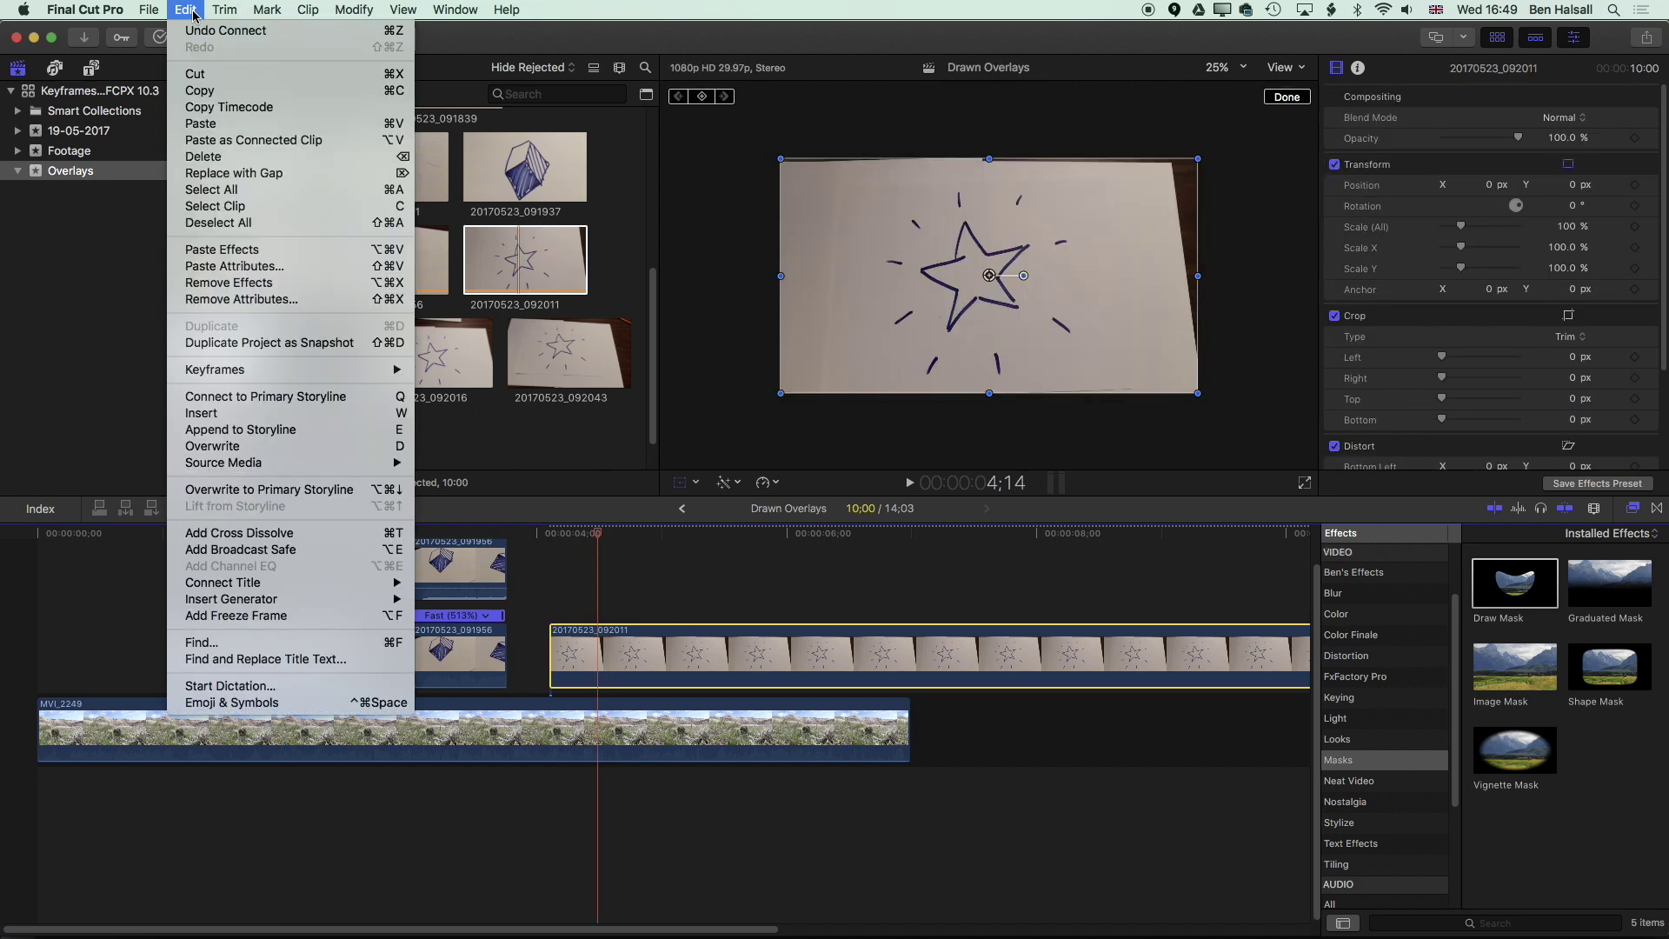
pyautogui.click(278, 266)
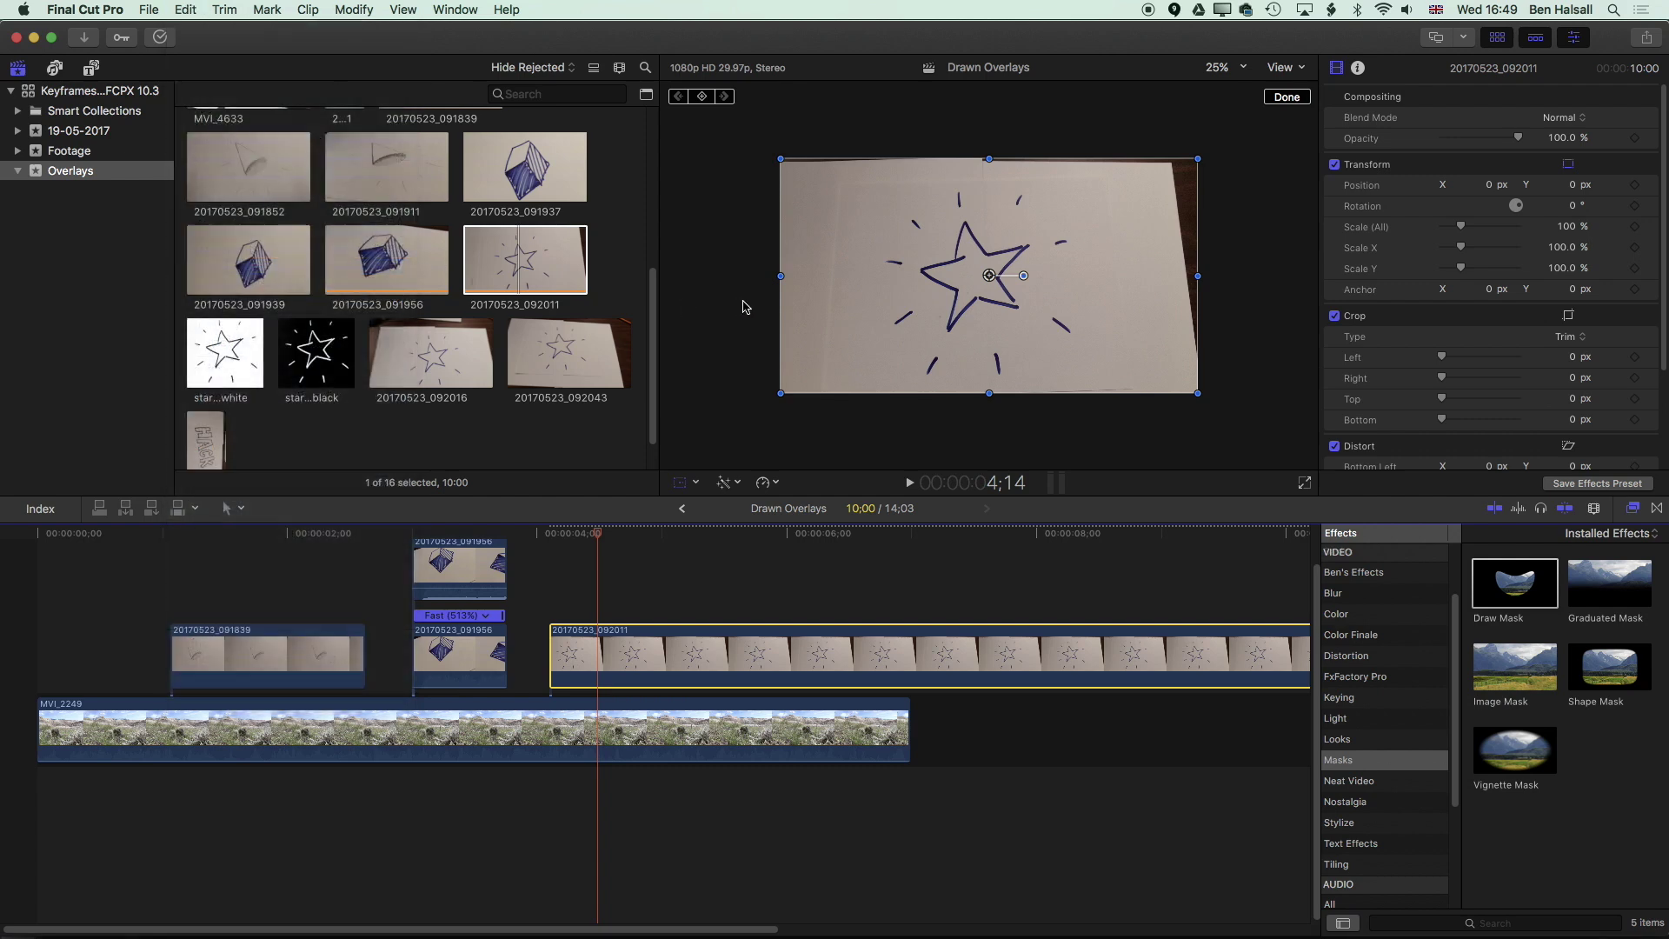
pyautogui.click(997, 567)
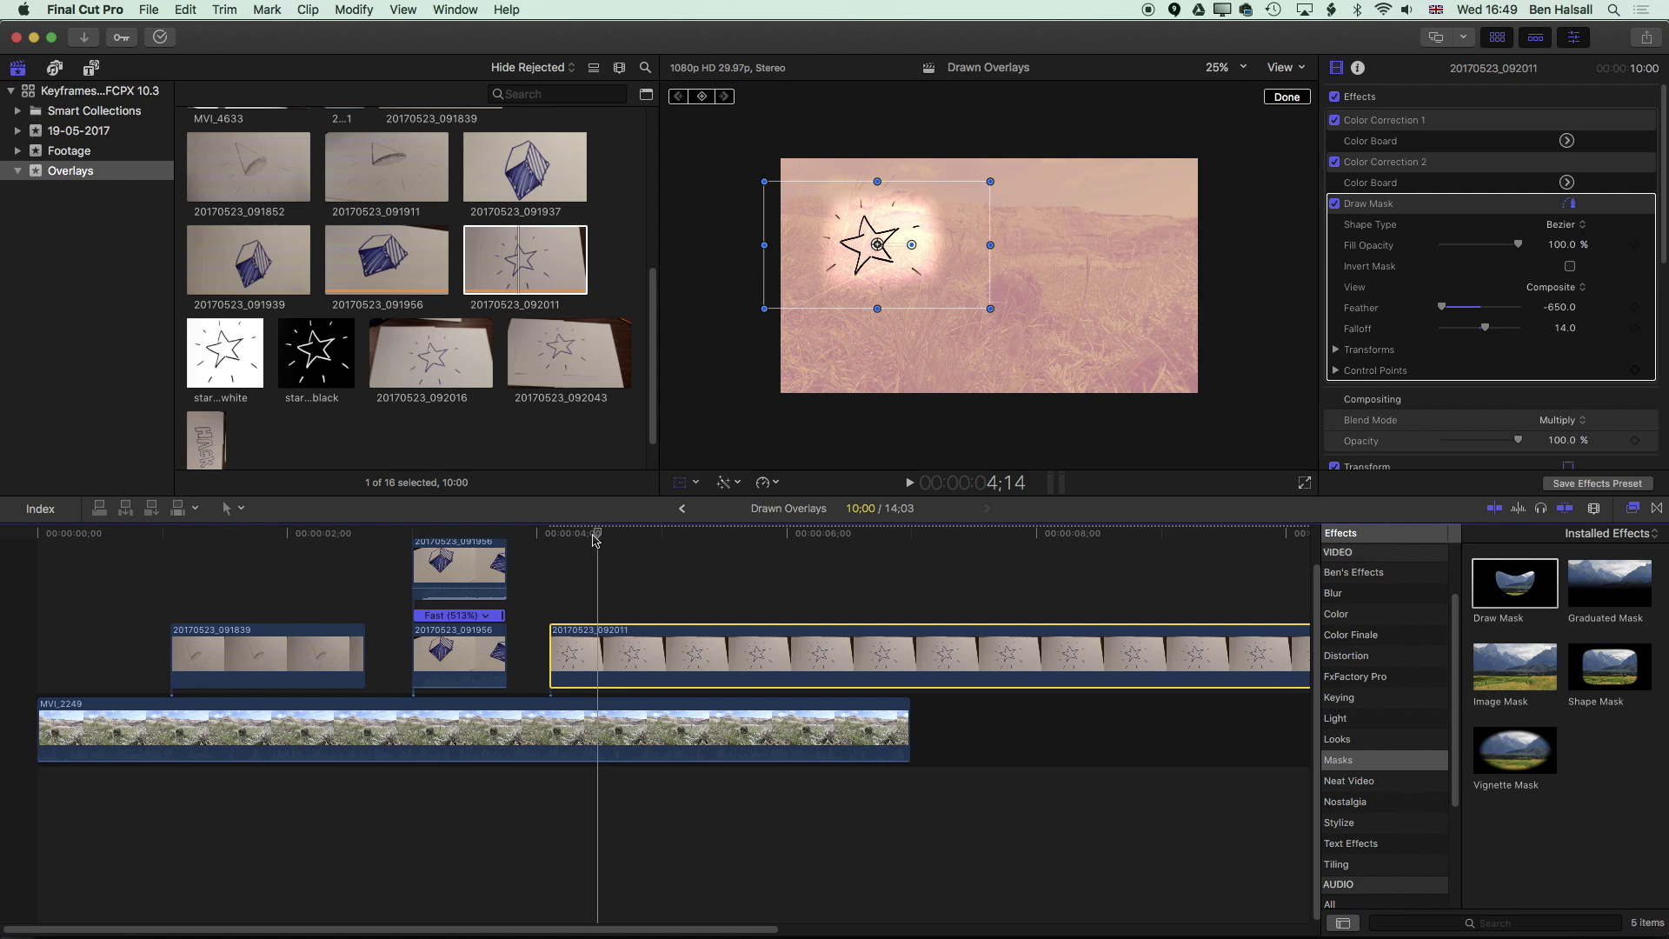
# - Set the star clip's Blend Mode to Darken and review it against the cone overlay
pyautogui.moveTo(596, 539); pyautogui.dragTo(616, 541)
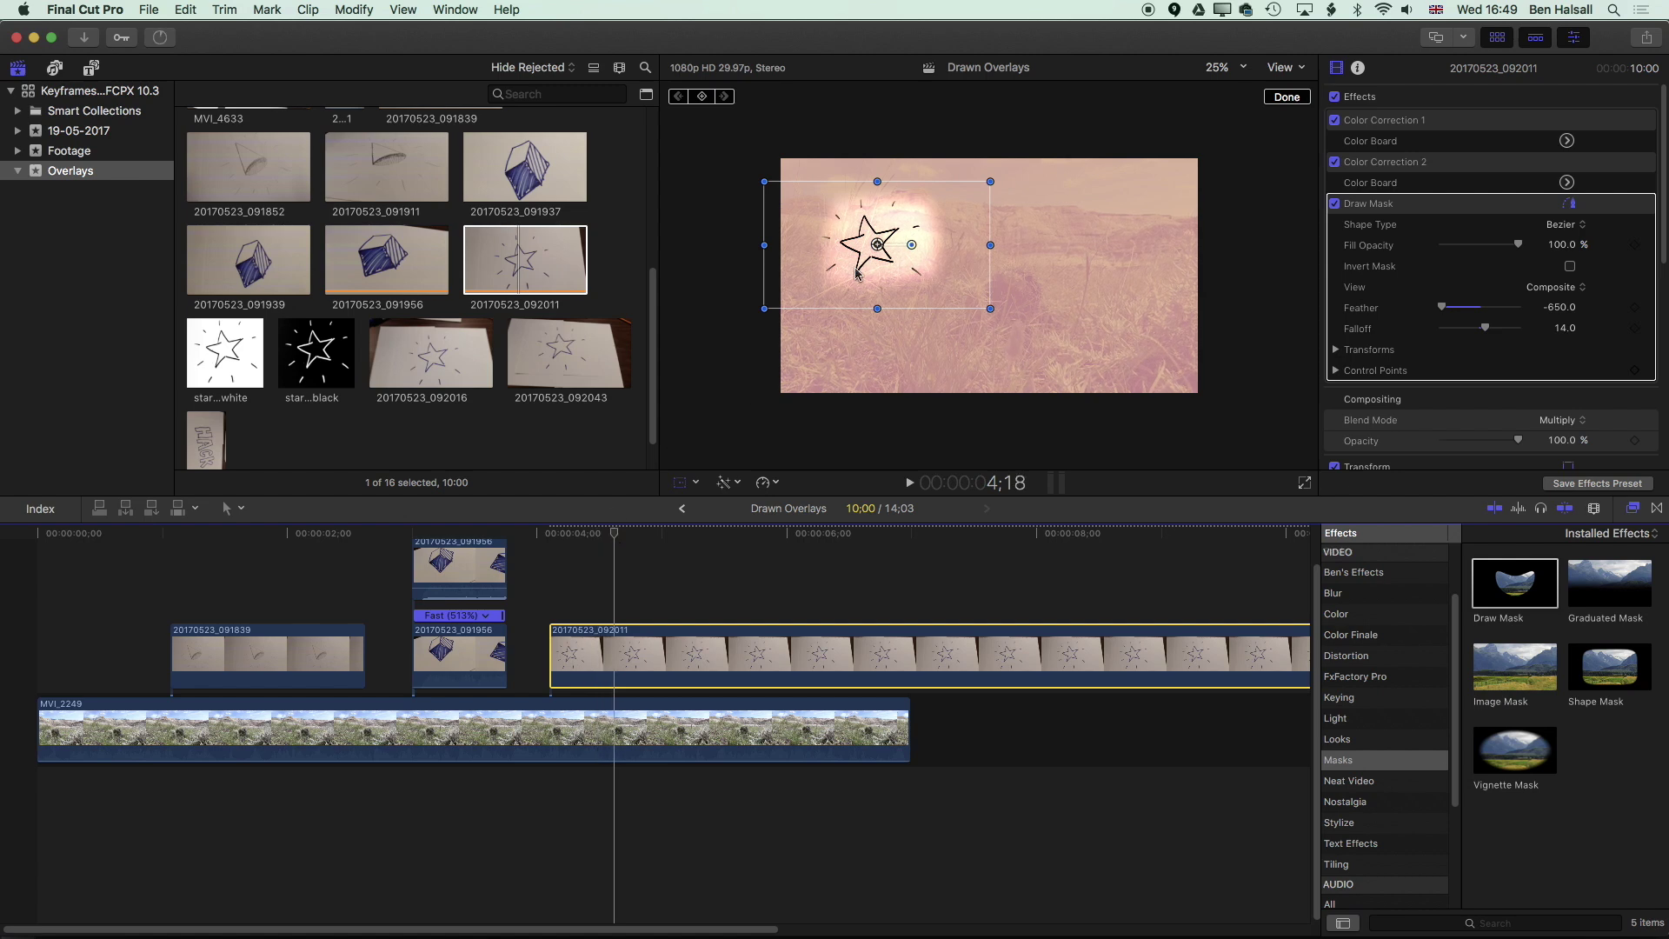
pyautogui.click(906, 352)
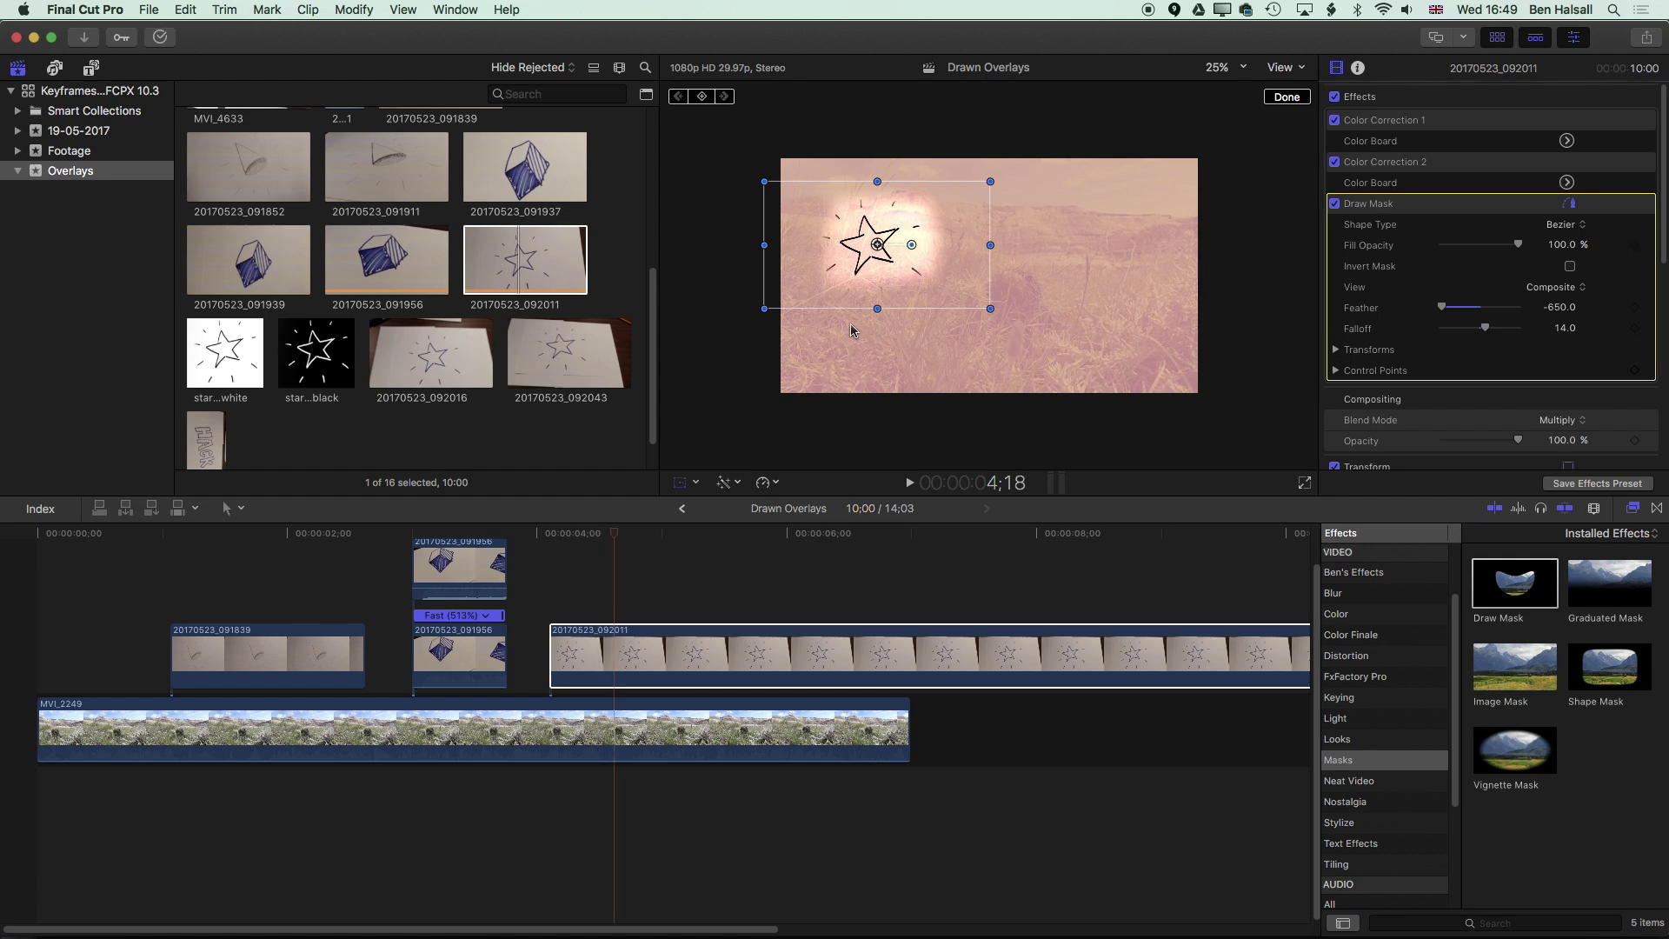
pyautogui.click(1561, 420)
pyautogui.click(1576, 403)
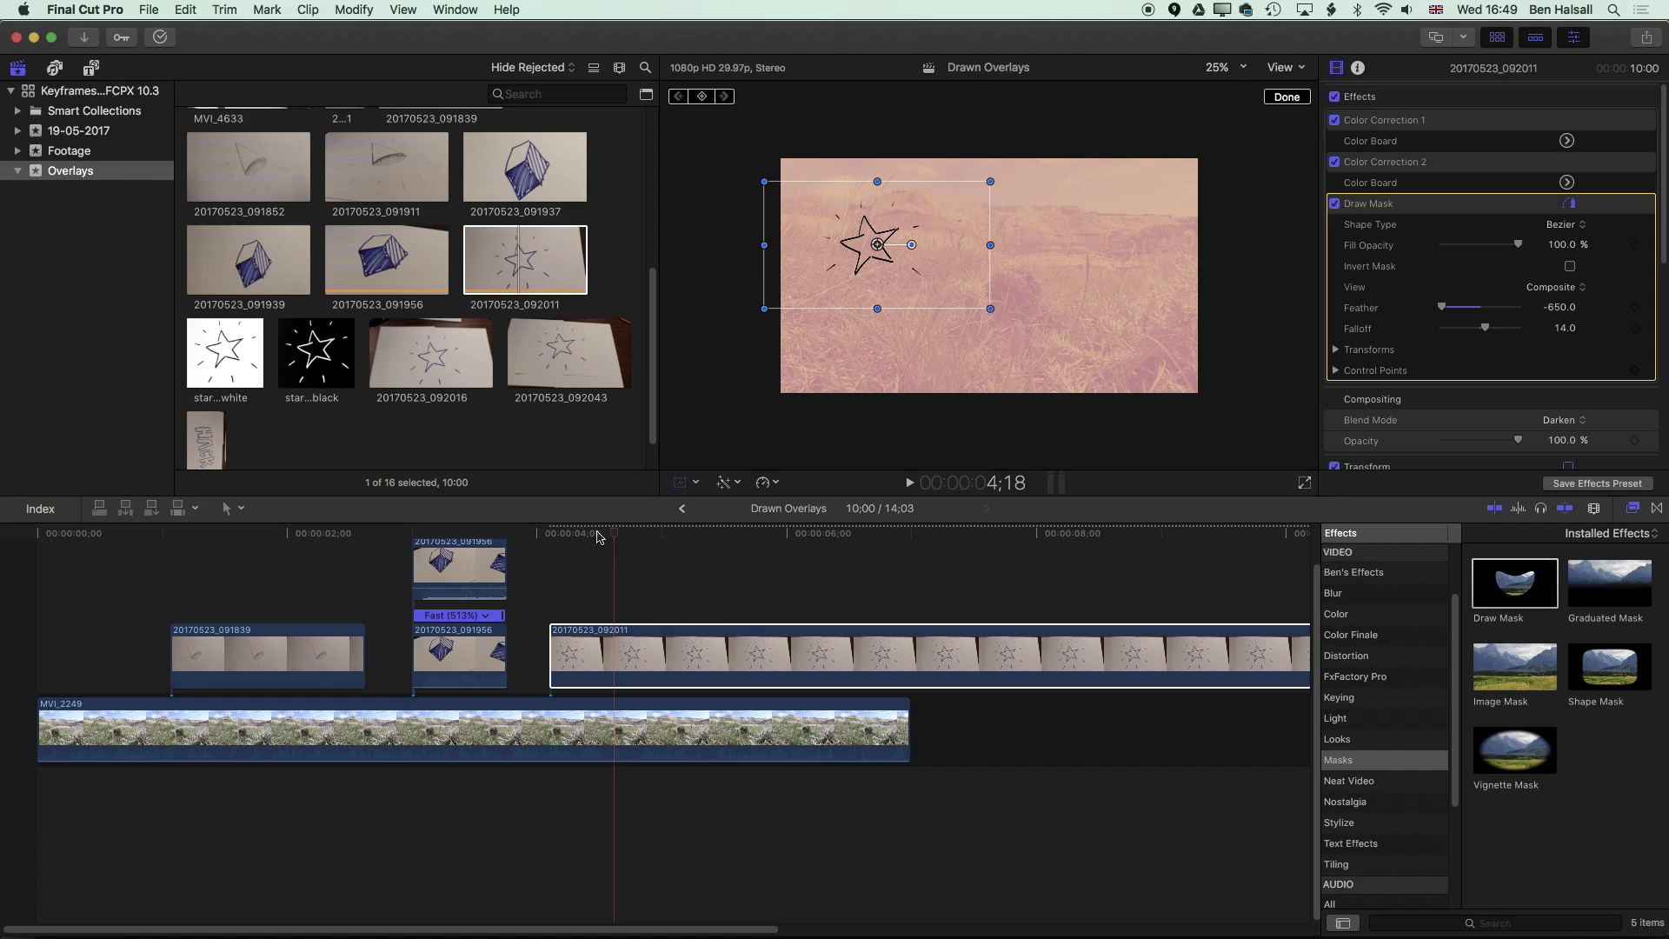
pyautogui.moveTo(606, 534); pyautogui.dragTo(670, 534)
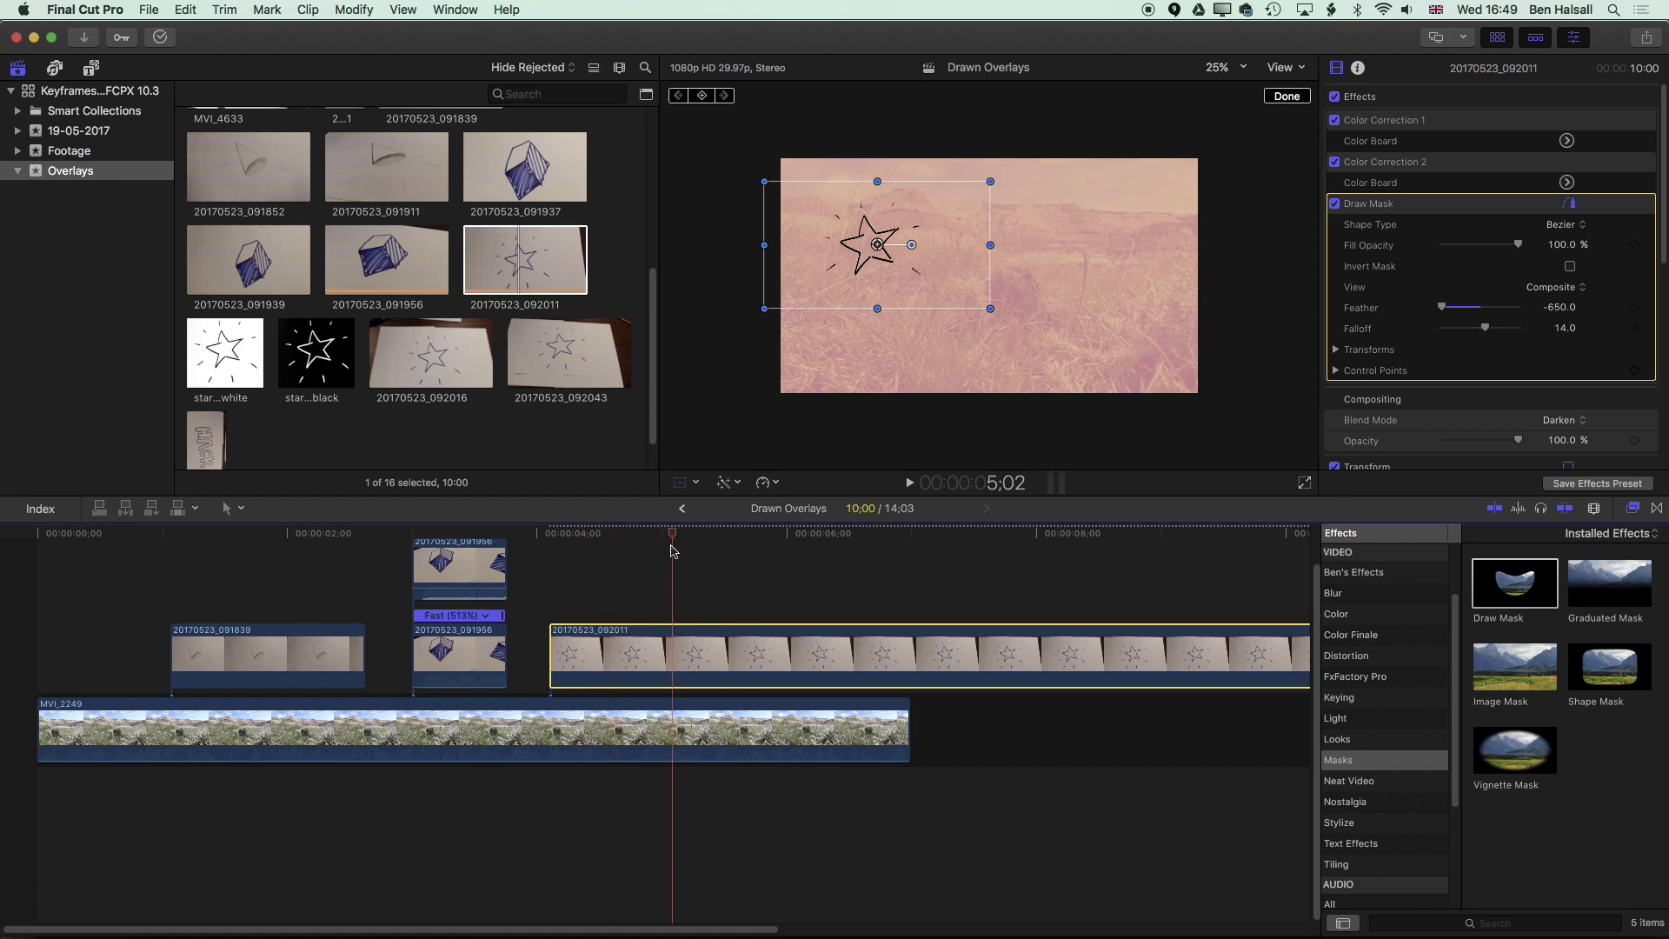
pyautogui.moveTo(285, 540); pyautogui.dragTo(224, 550)
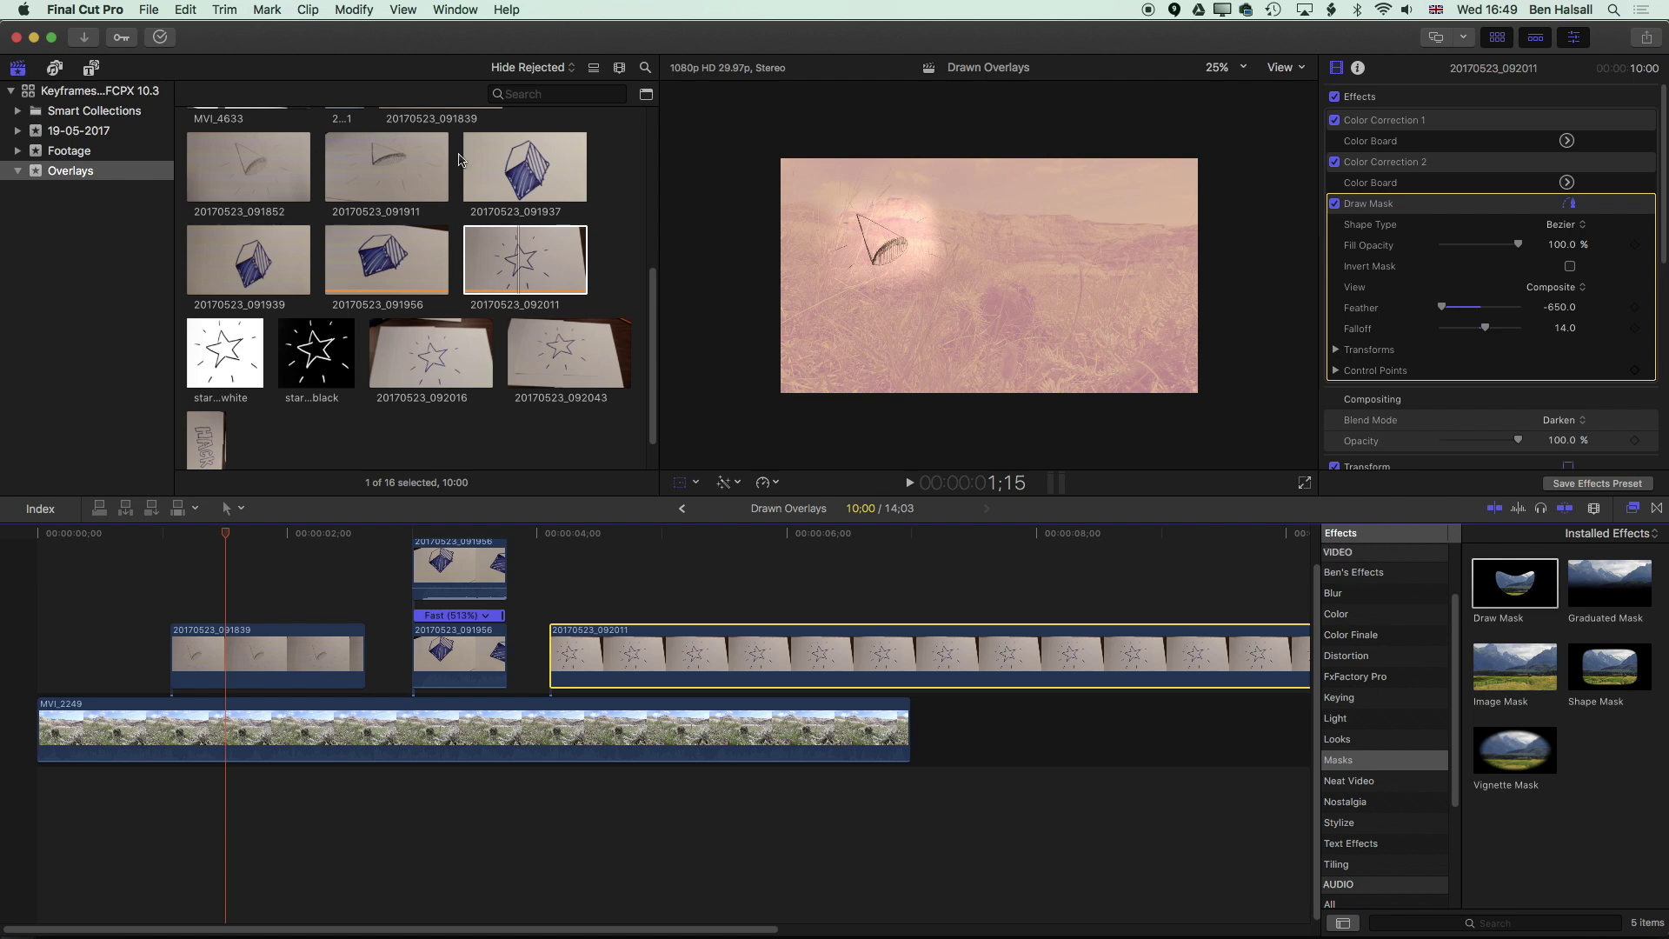
# - Select both 20170523_091956 cube clips and move them to about 4 seconds
pyautogui.click(394, 163)
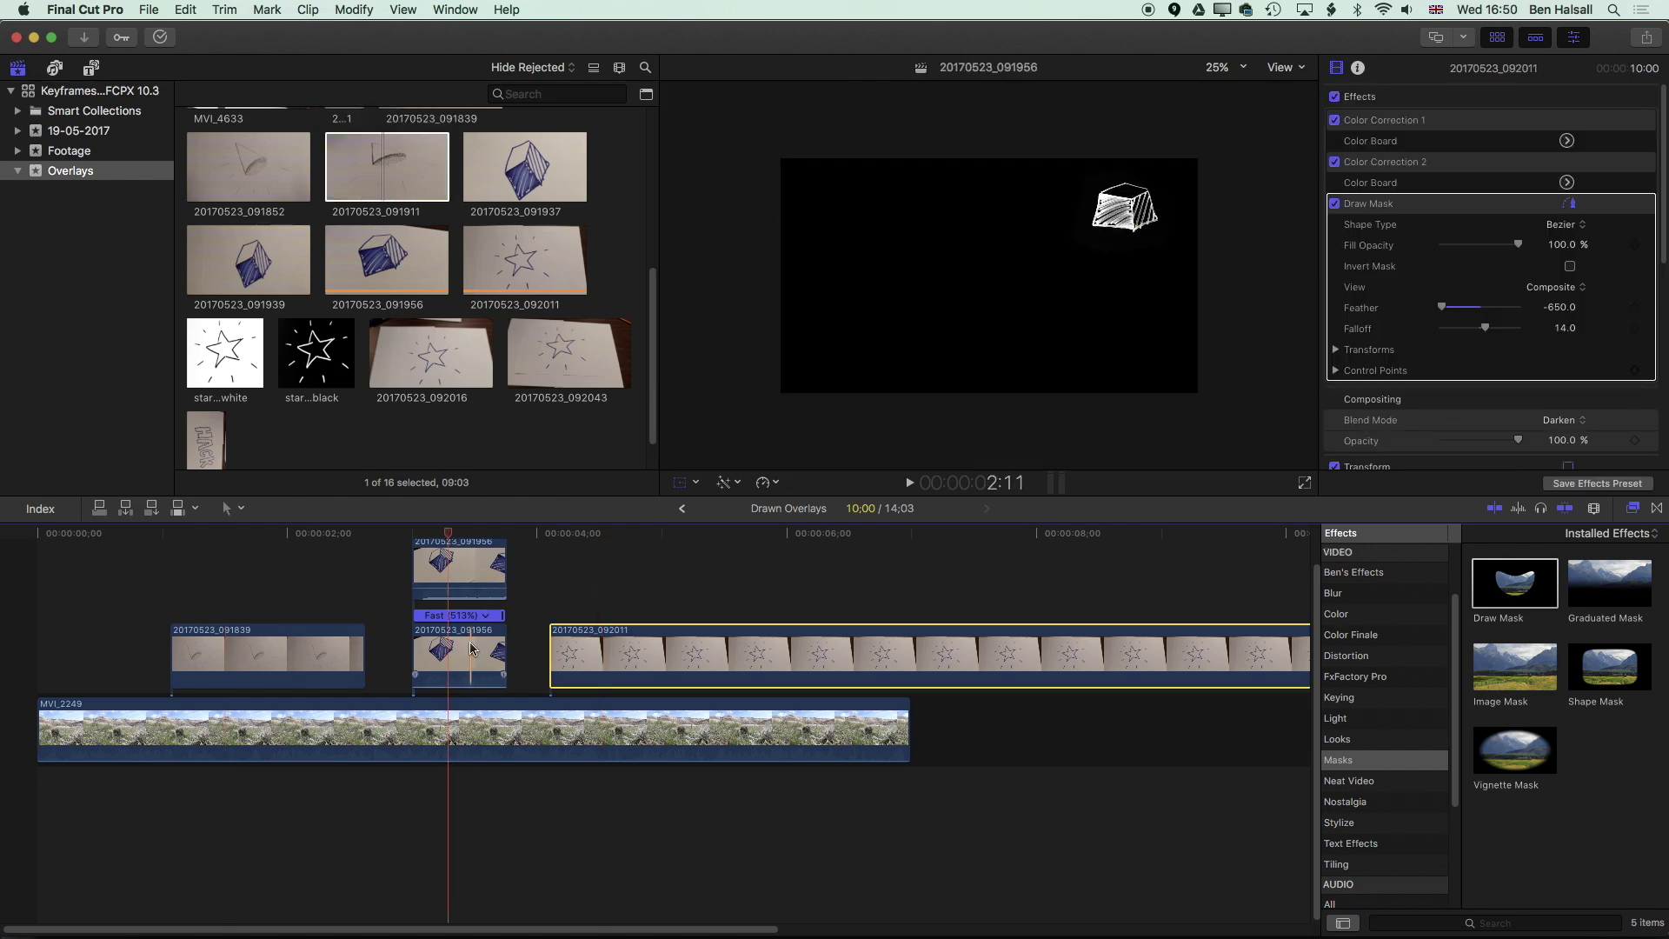
pyautogui.click(477, 658)
pyautogui.keyDown('super'); pyautogui.click(468, 588); pyautogui.keyUp('super')
pyautogui.moveTo(467, 589); pyautogui.dragTo(272, 656)
pyautogui.click(308, 687)
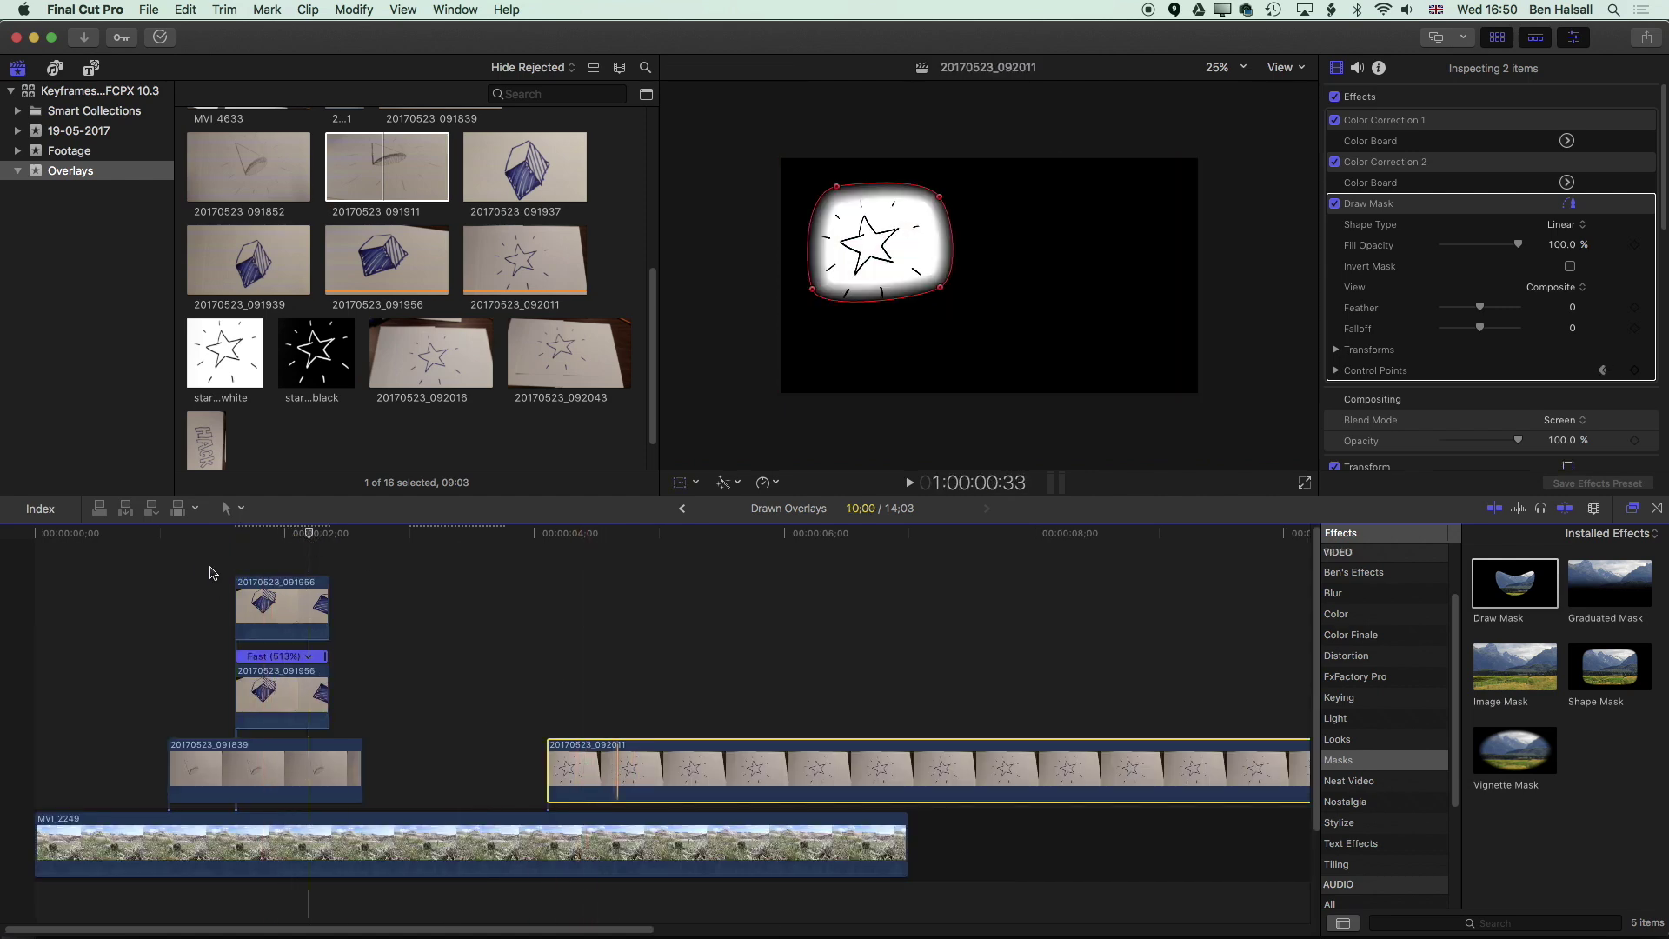
pyautogui.moveTo(209, 567)
pyautogui.mouseDown()
pyautogui.moveTo(318, 706)
pyautogui.moveTo(472, 681)
pyautogui.mouseUp()
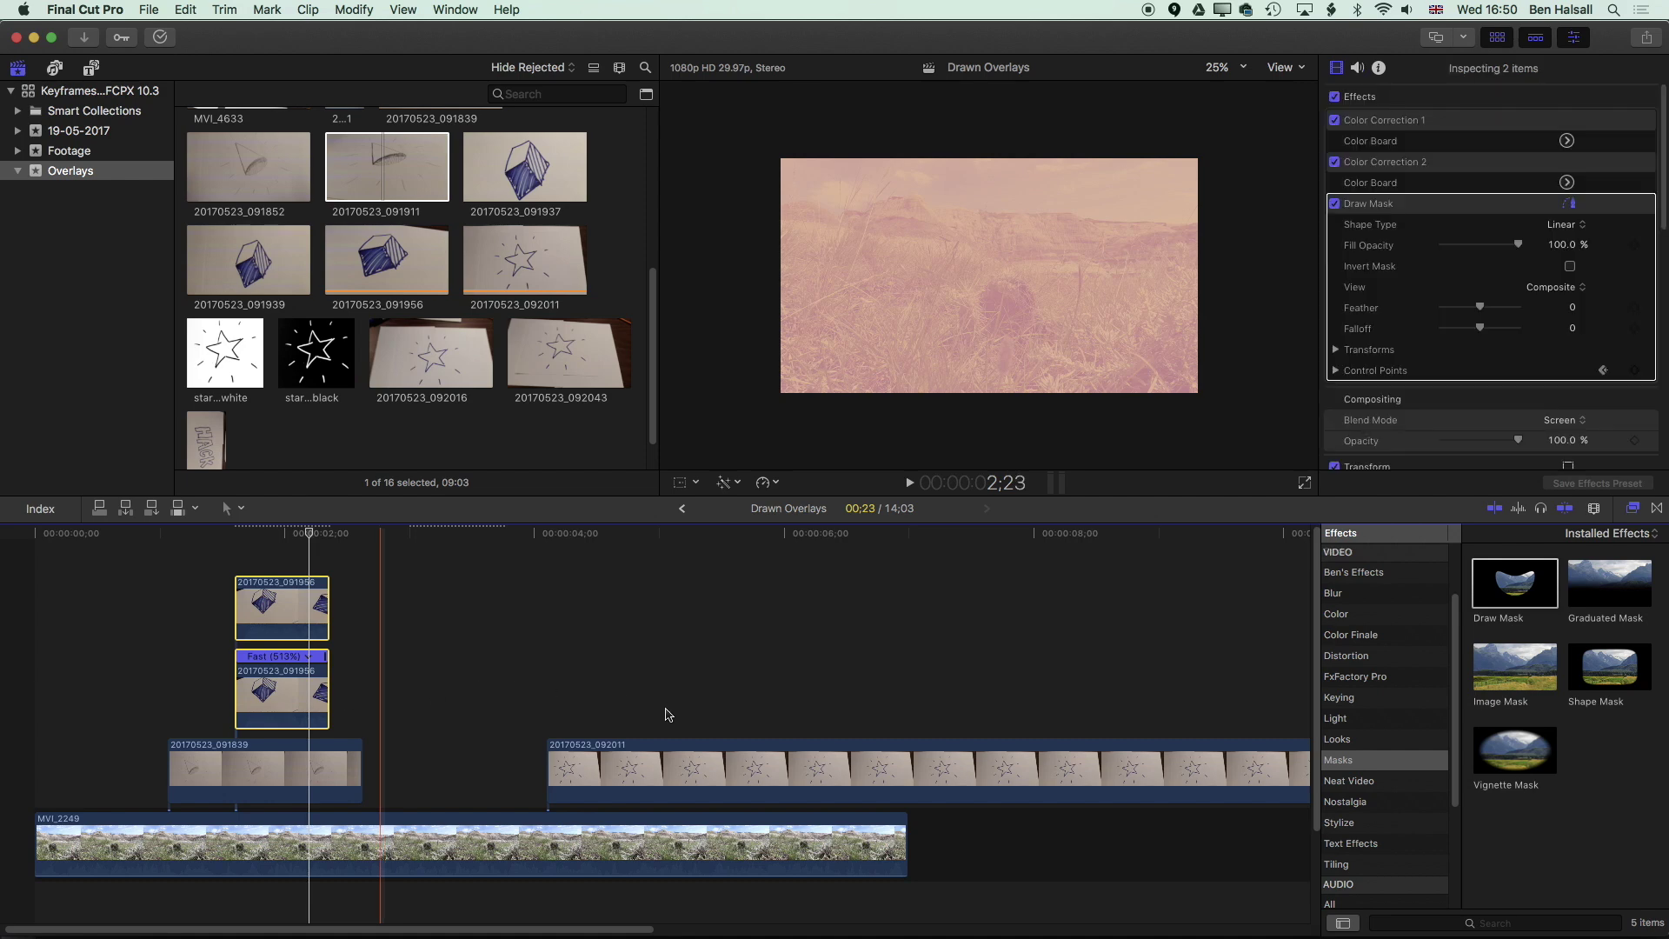
pyautogui.moveTo(269, 656); pyautogui.dragTo(606, 656)
# - Deselect the clips and review the cubes and star together near 4;13
pyautogui.moveTo(613, 535)
pyautogui.mouseDown()
pyautogui.moveTo(633, 535)
pyautogui.moveTo(572, 535)
pyautogui.moveTo(668, 535)
pyautogui.moveTo(628, 535)
pyautogui.mouseUp()
pyautogui.click(729, 600)
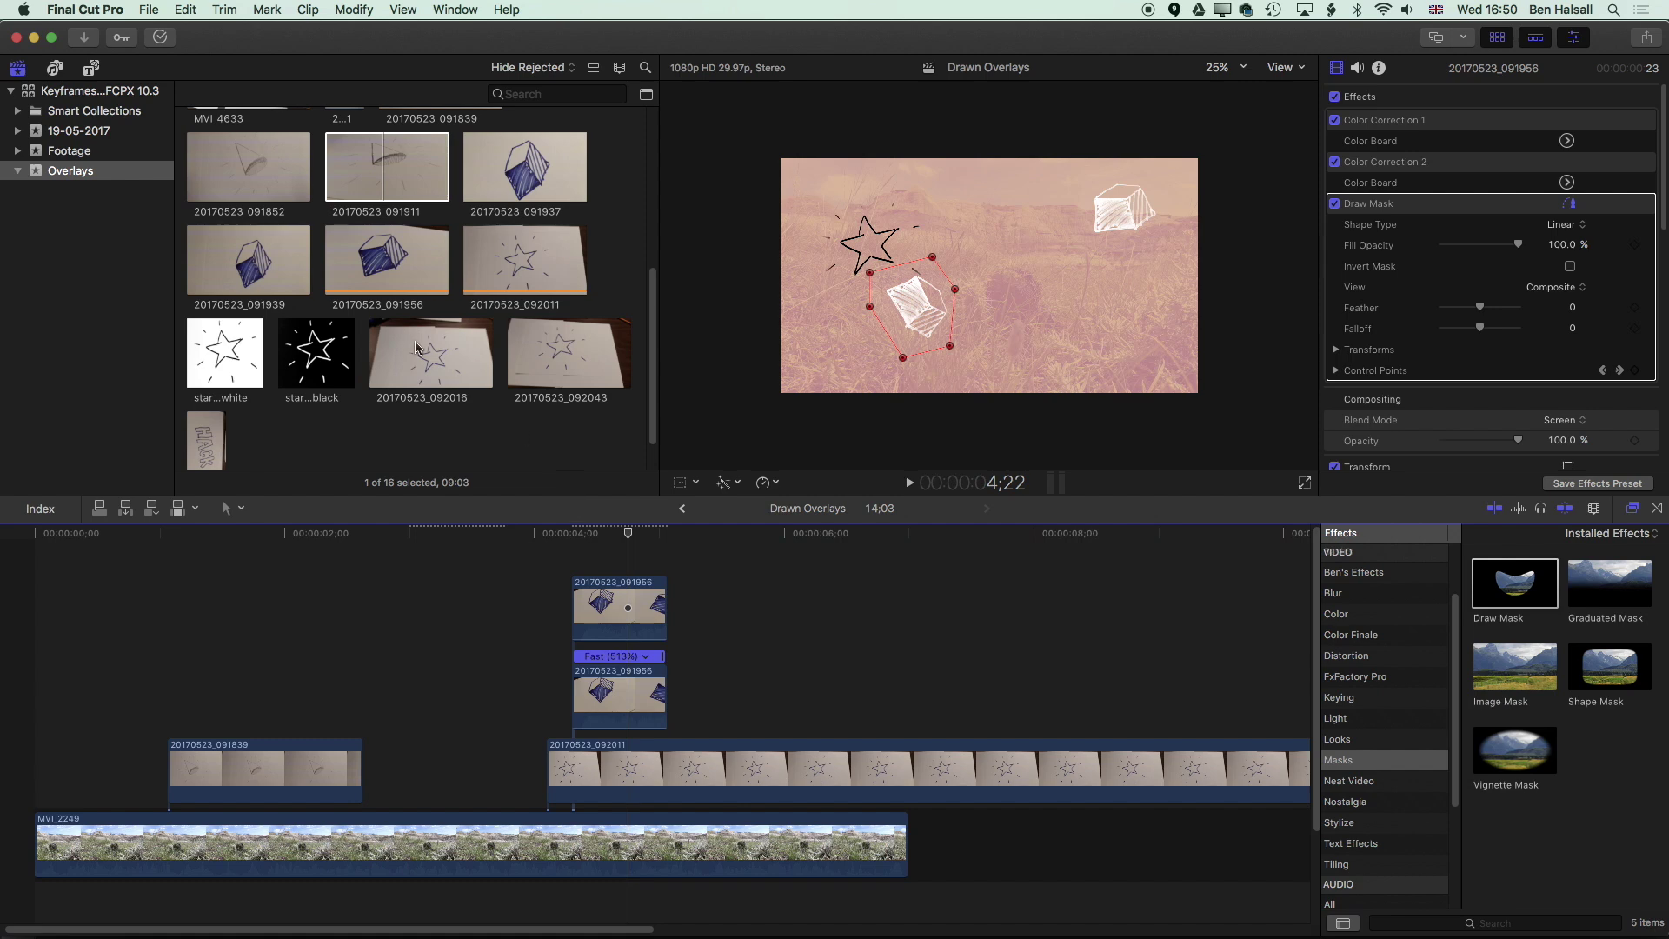
pyautogui.click(624, 536)
pyautogui.click(558, 369)
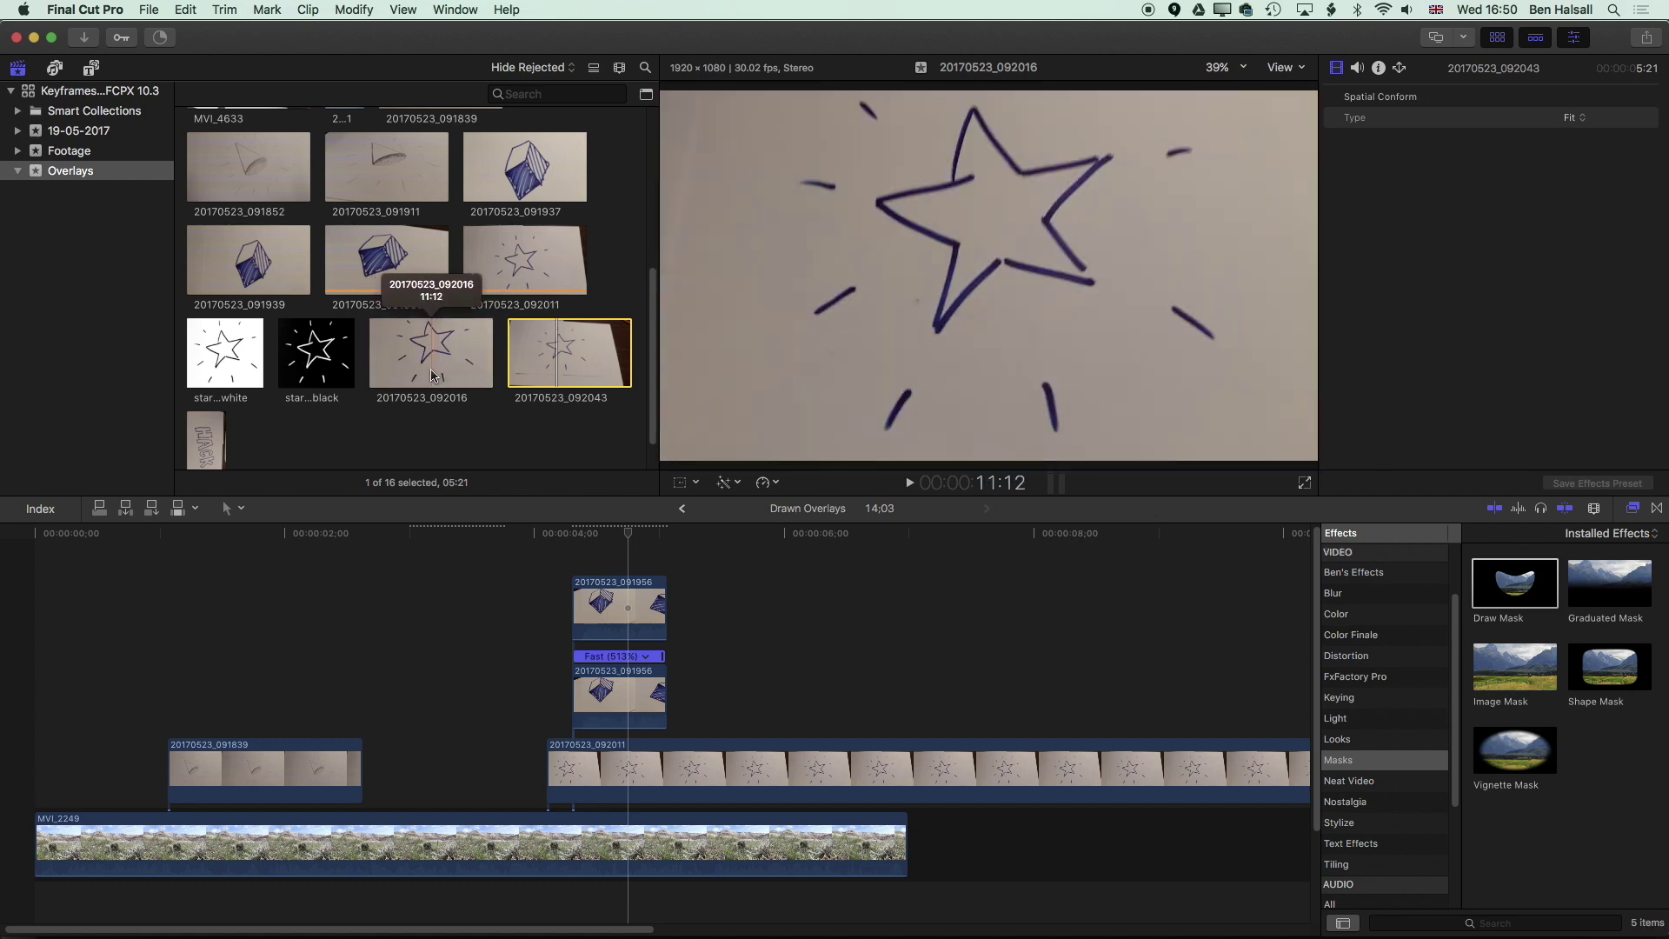
pyautogui.click(600, 532)
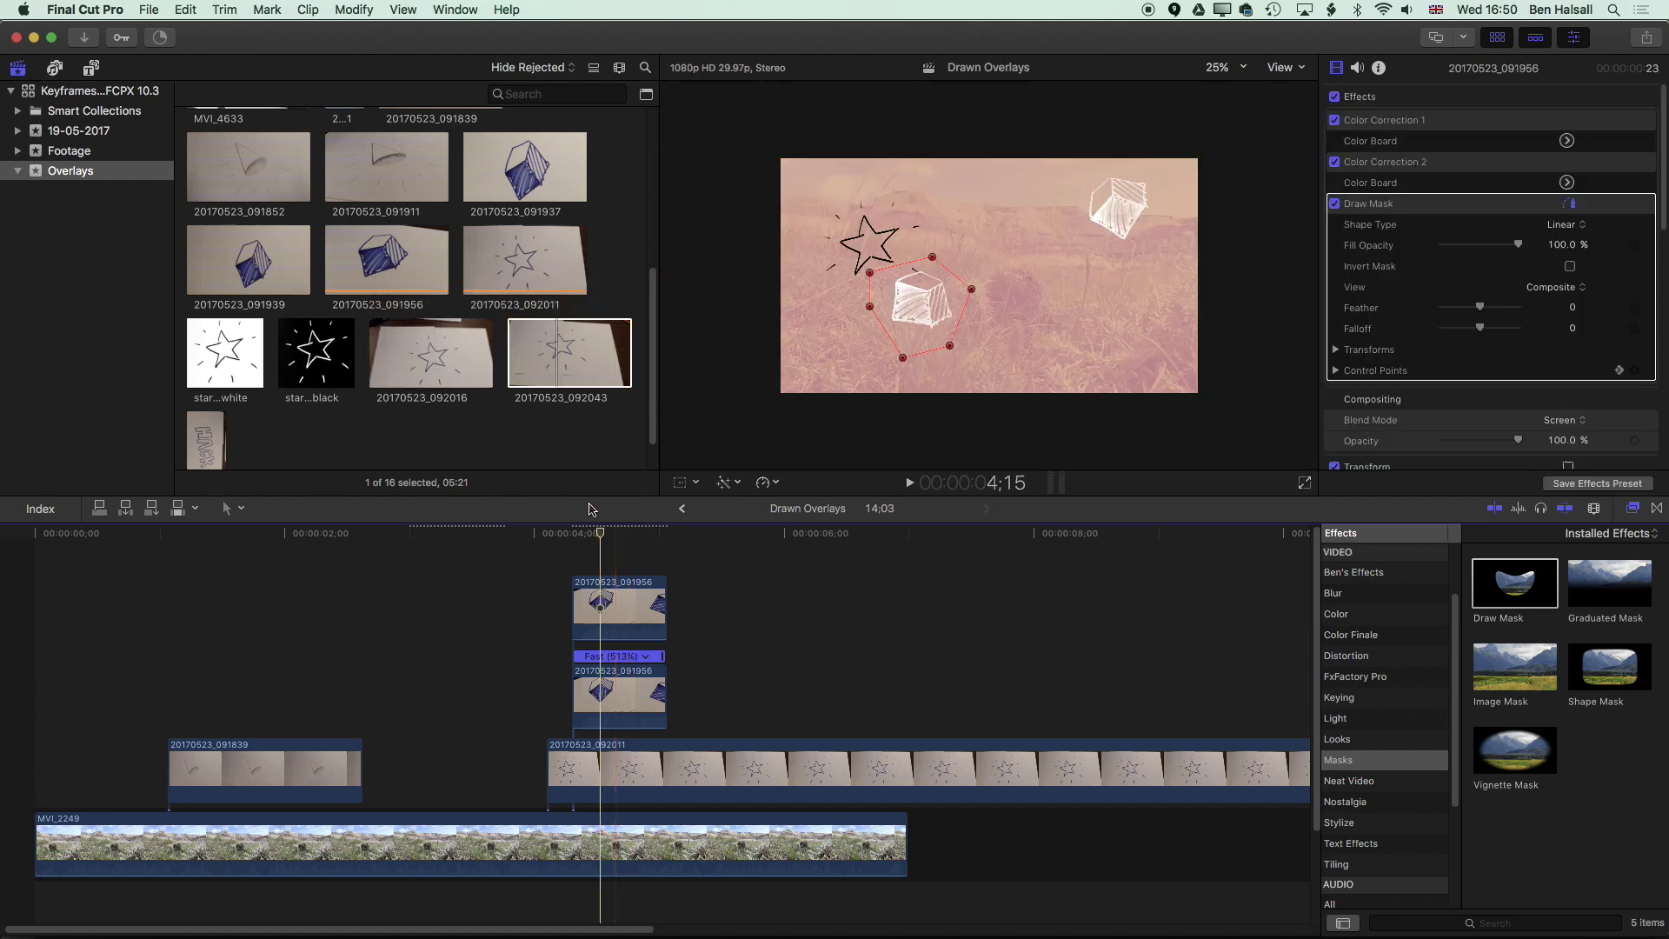